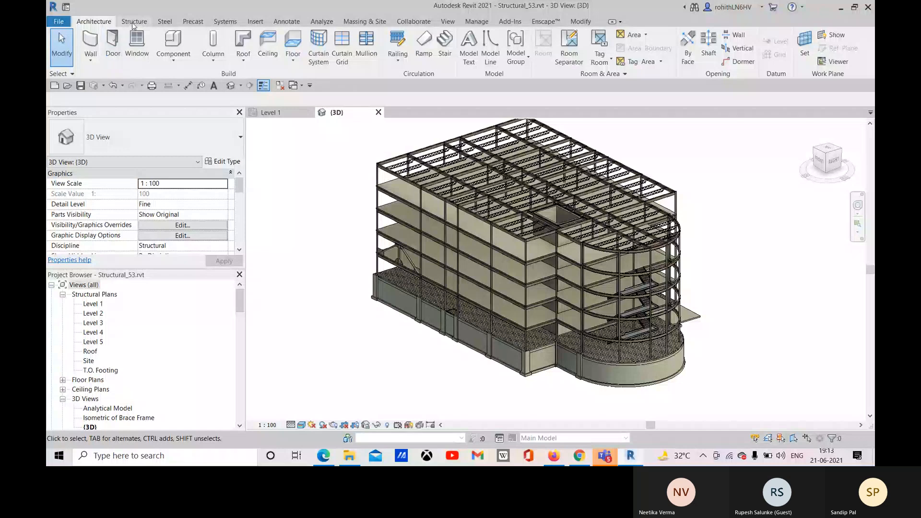
Step: Inspect the foundation walls and concrete columns at the base of the 3D building model
{"action": "left_click", "coordinate": [134, 22]}
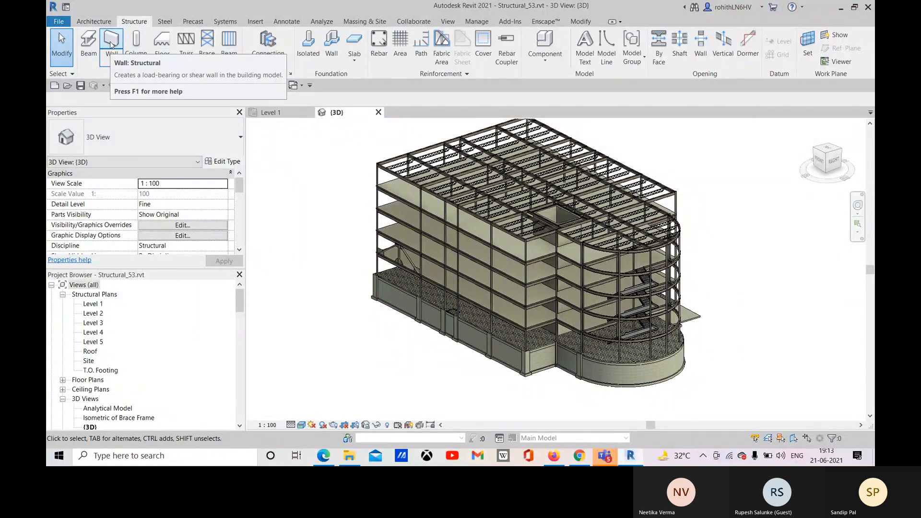
{"action": "scroll", "coordinate": [422, 323], "scroll_direction": "up", "scroll_amount": 3}
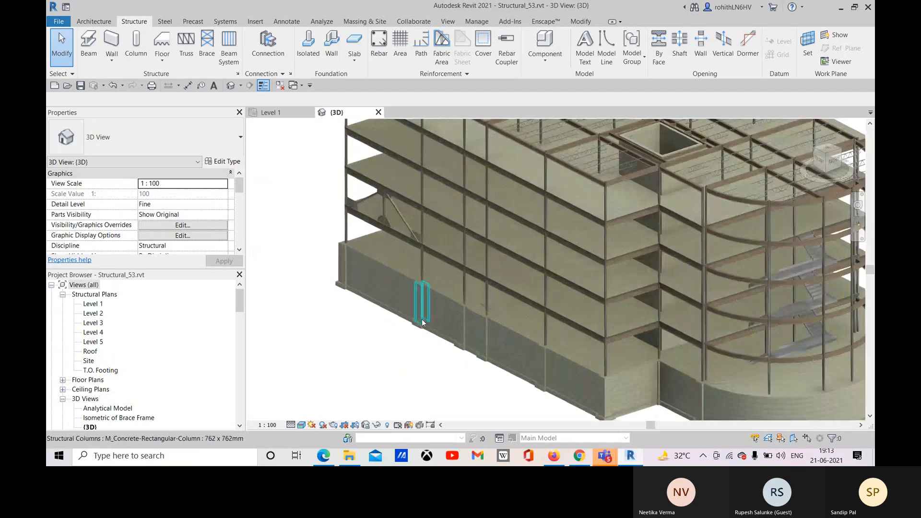
{"action": "scroll", "coordinate": [421, 317], "scroll_direction": "up", "scroll_amount": 2}
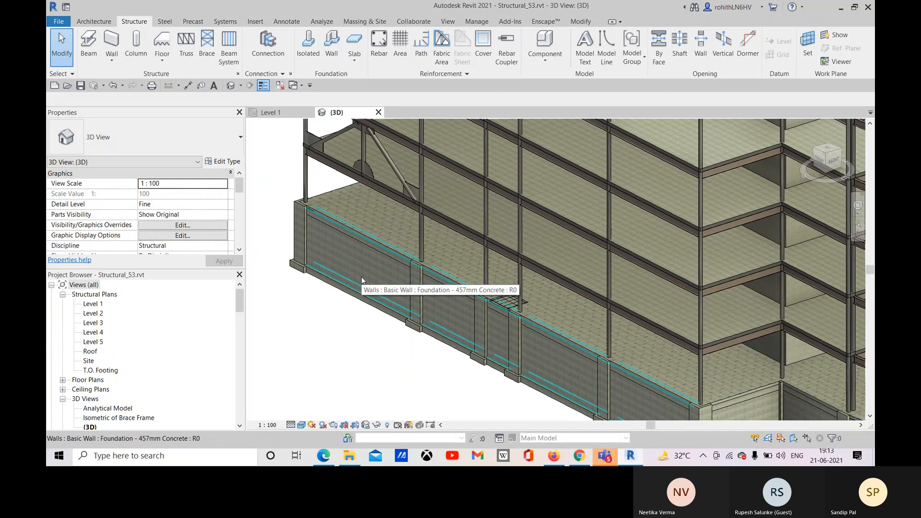
{"action": "scroll", "coordinate": [361, 278], "scroll_direction": "down", "scroll_amount": 5}
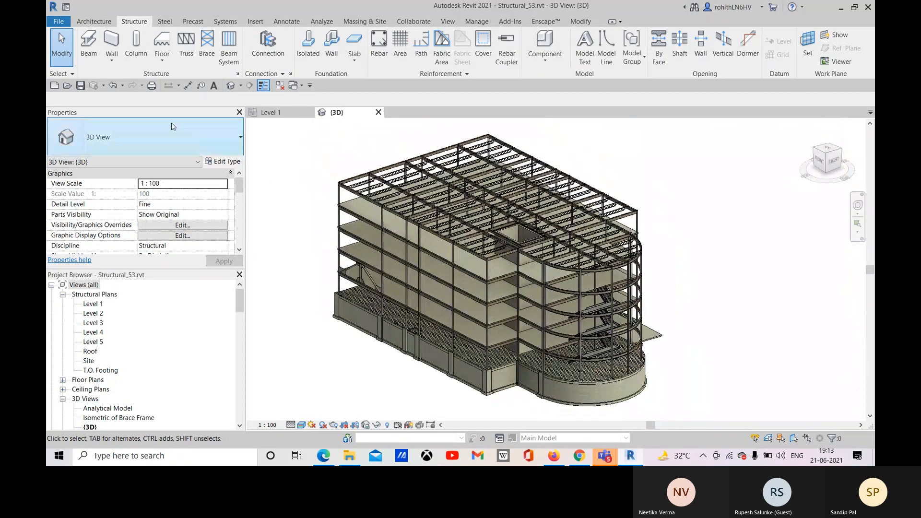
Step: Open the Precast configuration and view the Solid Wall part settings for lifters, bracing inserts and connections
{"action": "left_click", "coordinate": [194, 22]}
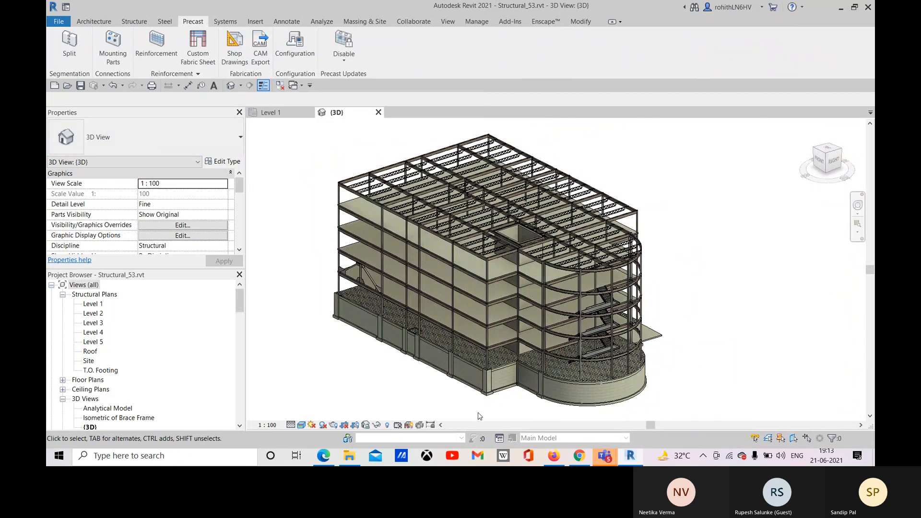
{"action": "left_click", "coordinate": [295, 48]}
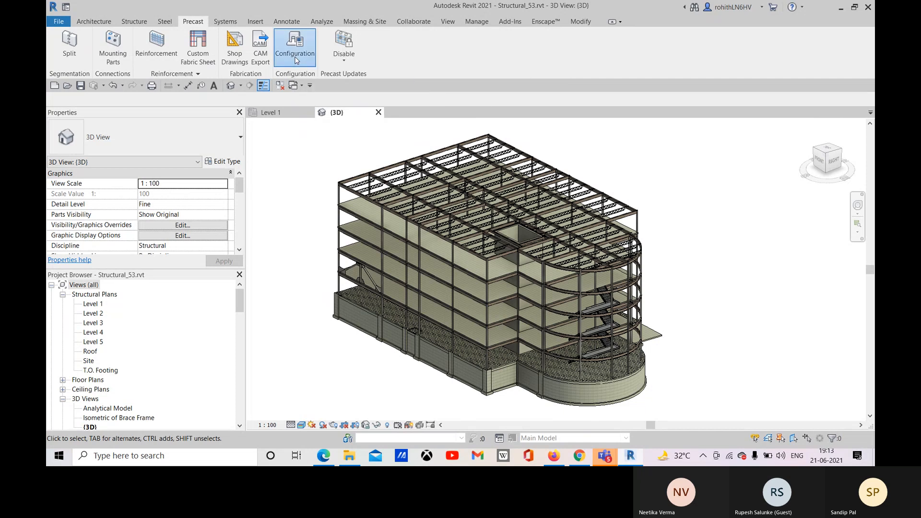
{"action": "left_click", "coordinate": [195, 96]}
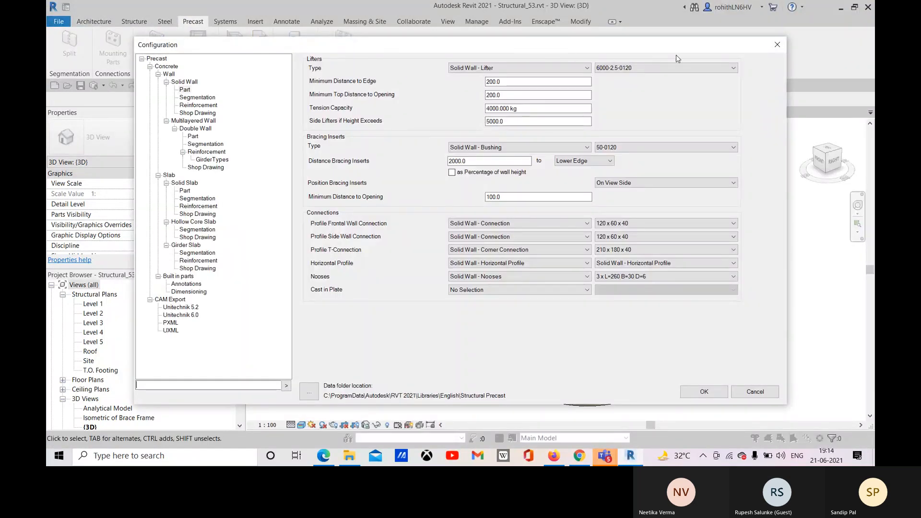
{"action": "left_click_drag", "start_coordinate": [538, 48], "coordinate": [507, 47]}
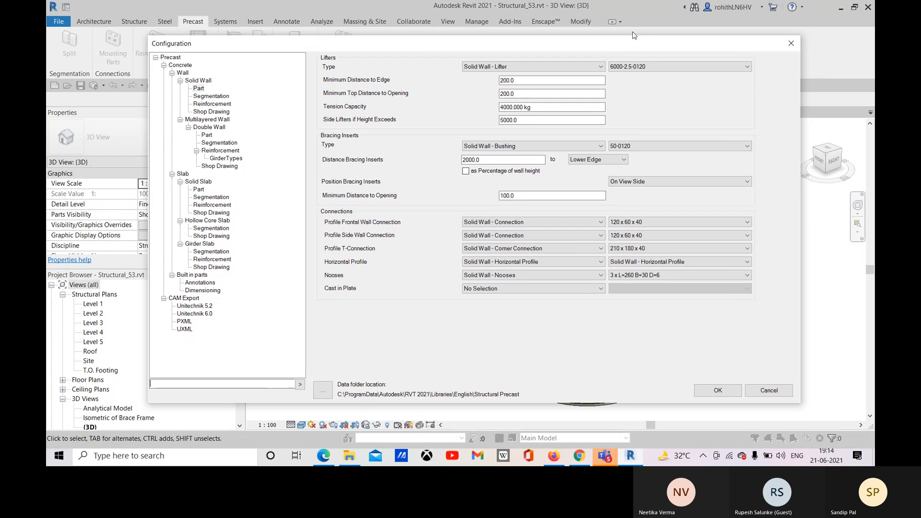
{"action": "left_click_drag", "start_coordinate": [438, 46], "coordinate": [420, 43]}
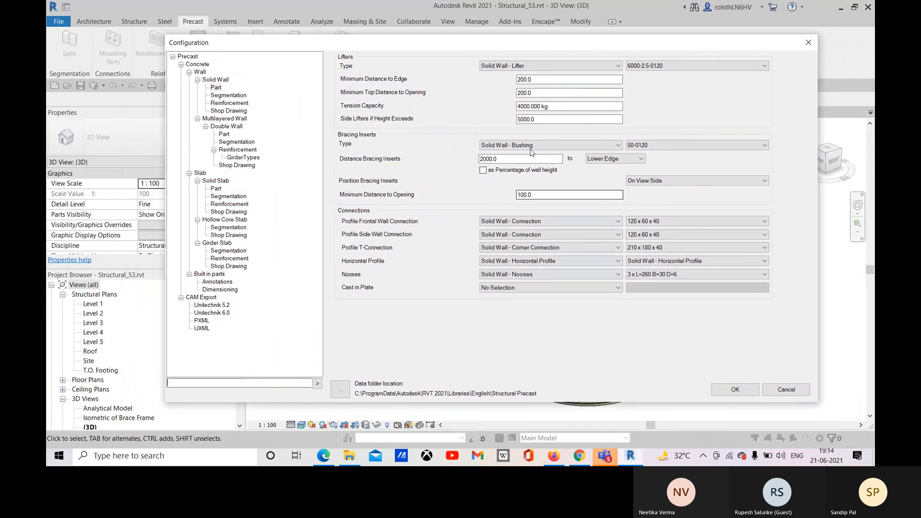
Step: Switch to the Teams meeting, check the meeting chat, and return to the Revit Precast configuration
{"action": "left_click", "coordinate": [772, 406]}
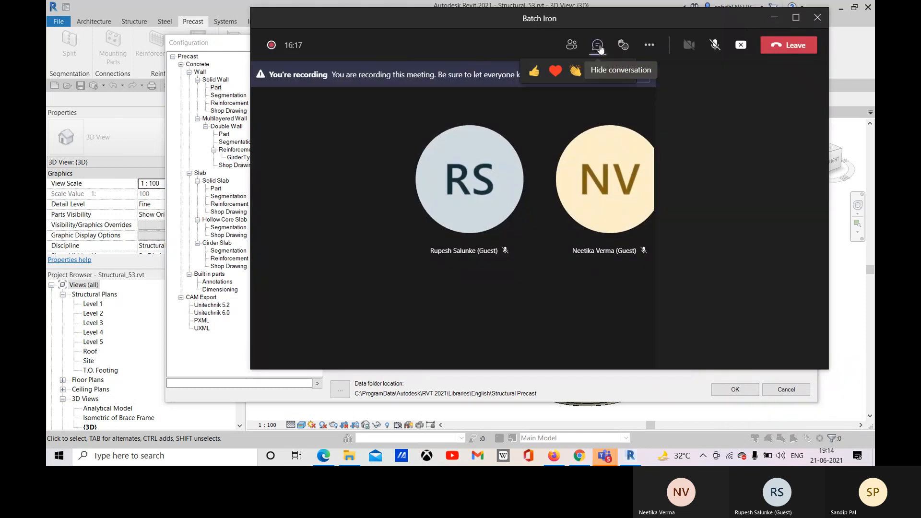
{"action": "left_click", "coordinate": [597, 45]}
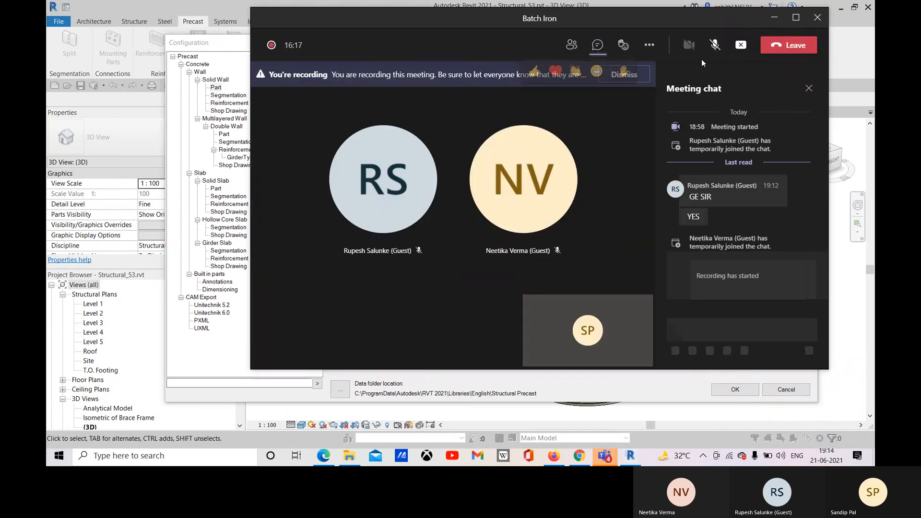
{"action": "left_click", "coordinate": [781, 19]}
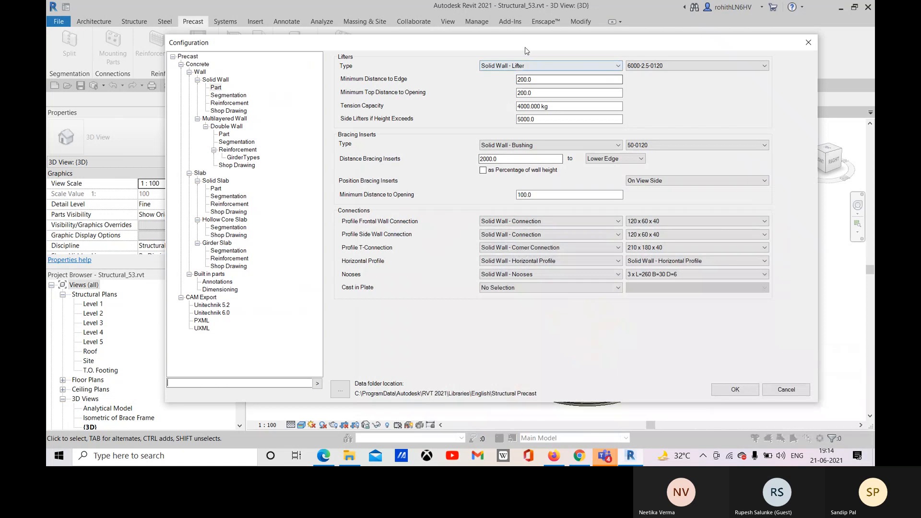
{"action": "mouse_move", "coordinate": [526, 46]}
{"action": "left_mouse_down"}
{"action": "mouse_move", "coordinate": [547, 39]}
{"action": "mouse_move", "coordinate": [513, 39]}
{"action": "left_mouse_up"}
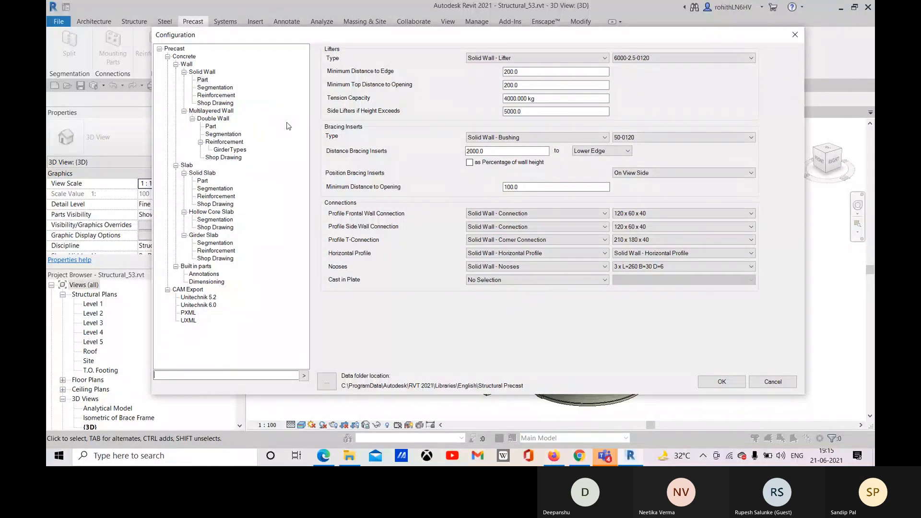
Step: Send "Hello am I audible?" in the Teams meeting chat and minimize the meeting window
{"action": "left_click", "coordinate": [755, 389]}
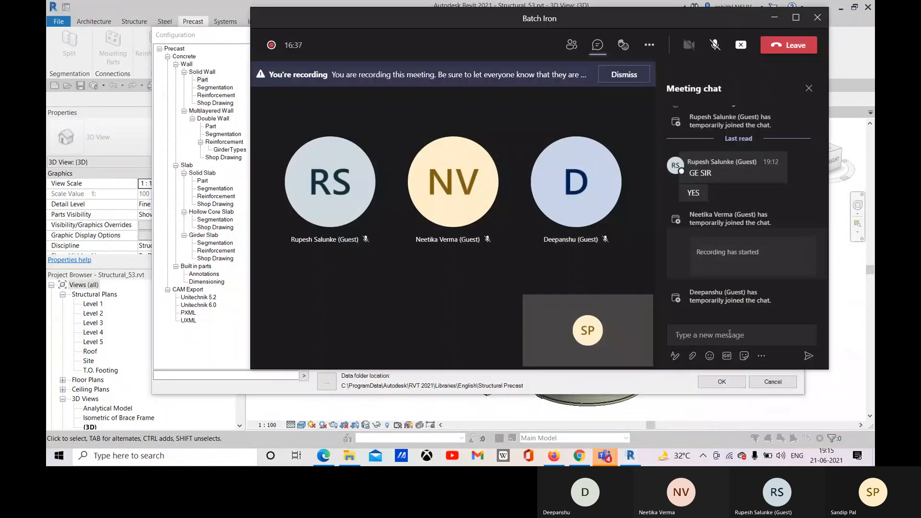
{"action": "left_click", "coordinate": [707, 337]}
{"action": "type", "text": "Hello "}
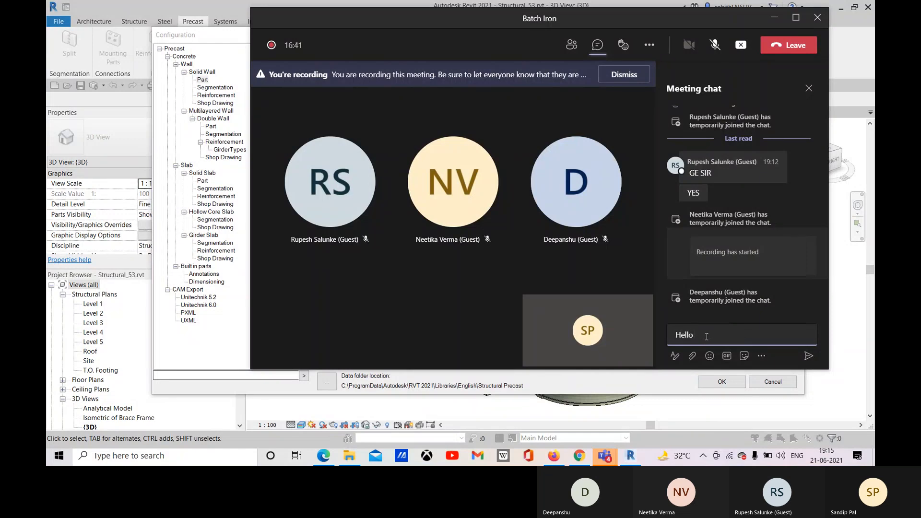
{"action": "type", "text": "am"}
{"action": "key", "text": "Return"}
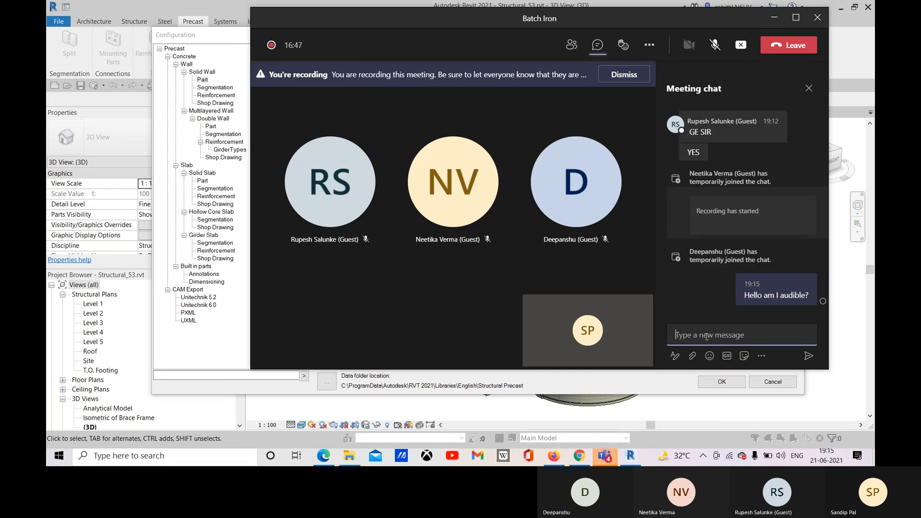
{"action": "left_click", "coordinate": [809, 88]}
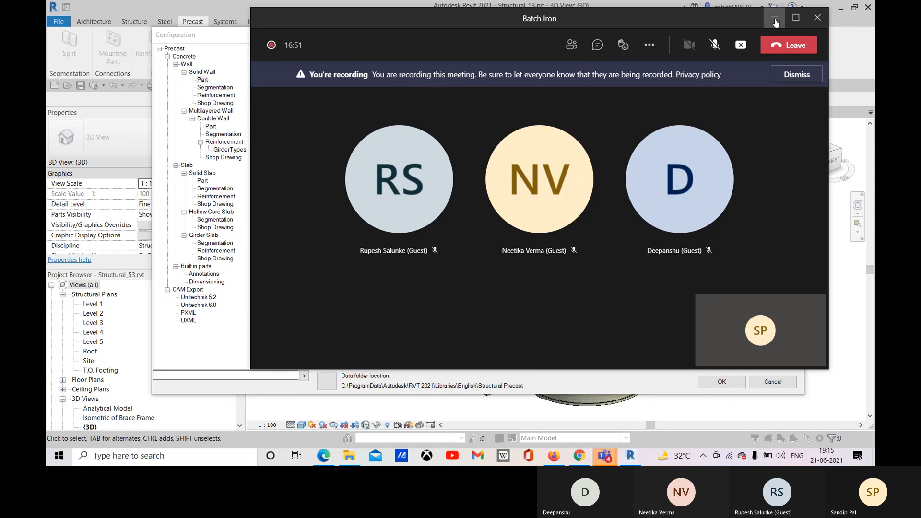
{"action": "left_click", "coordinate": [774, 19]}
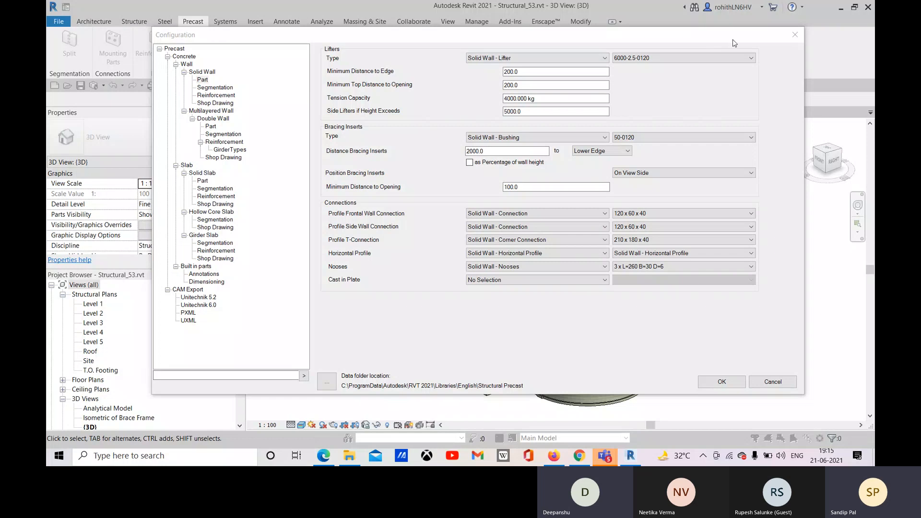
Step: Close the Precast configuration in Revit and reopen it with the Solid Wall part settings displayed
{"action": "left_click", "coordinate": [798, 37]}
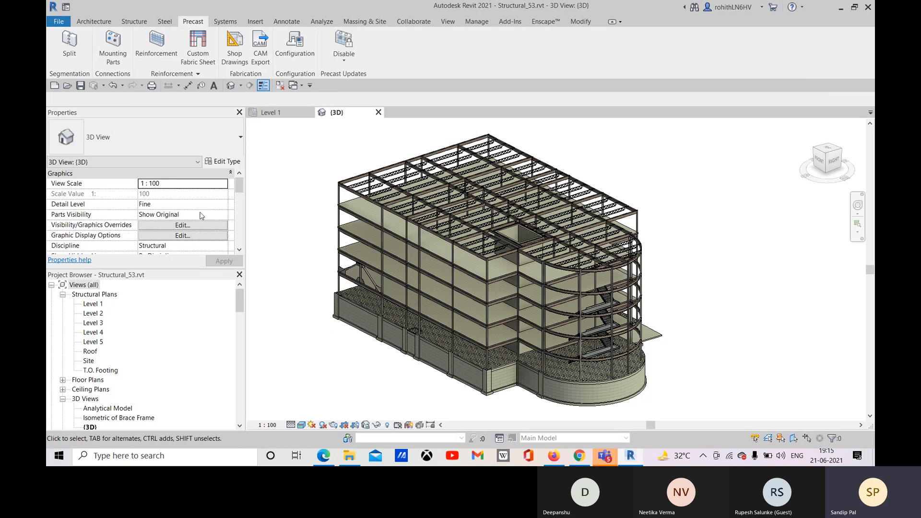
{"action": "left_click", "coordinate": [134, 23]}
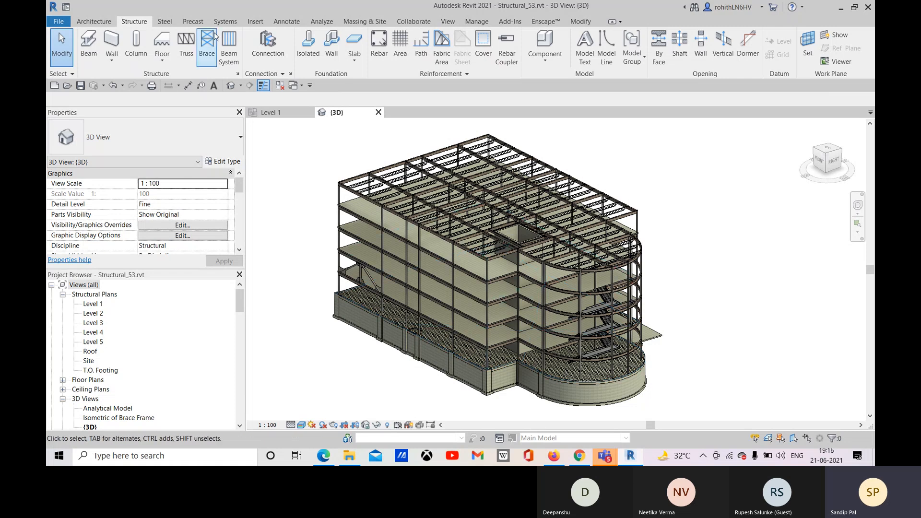
{"action": "left_click", "coordinate": [191, 23]}
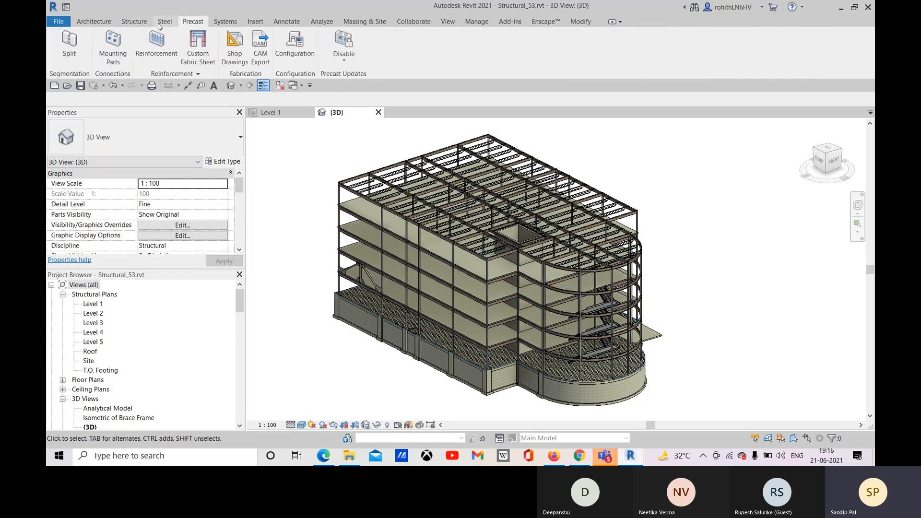
{"action": "left_click", "coordinate": [298, 52]}
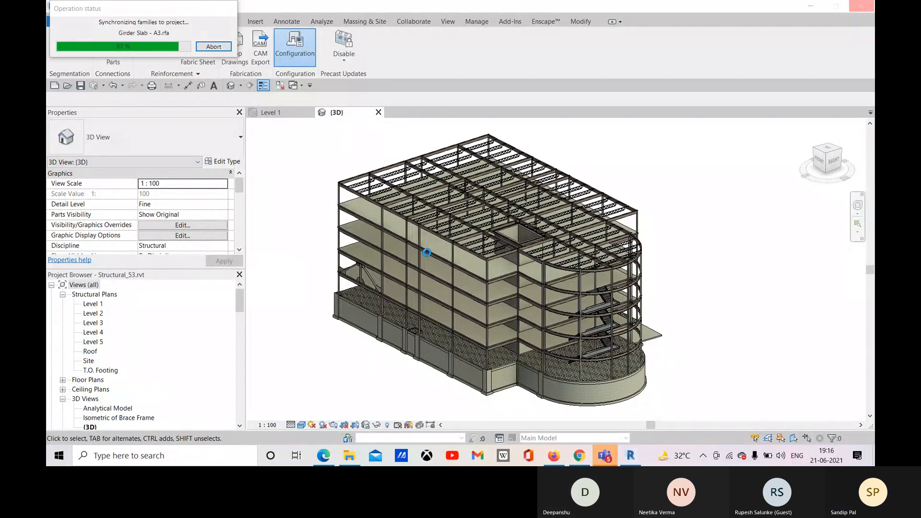
{"action": "mouse_move", "coordinate": [630, 459]}
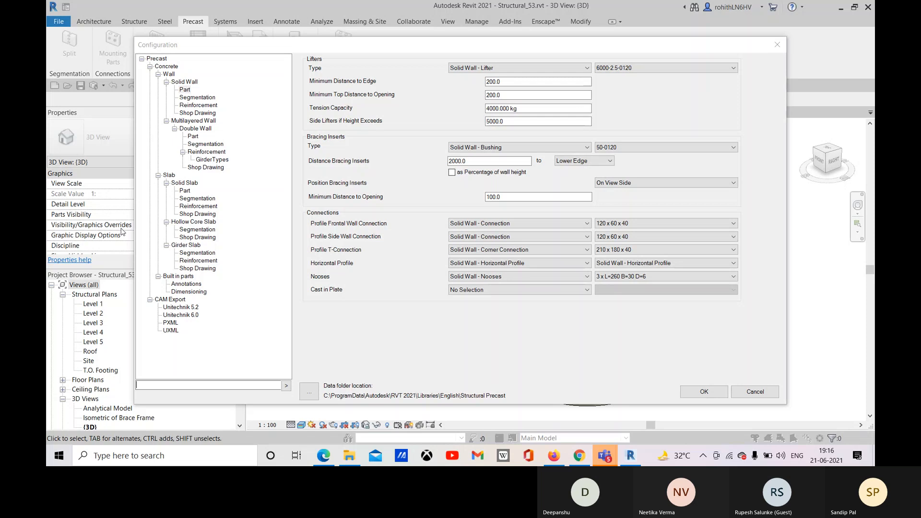
{"action": "mouse_move", "coordinate": [292, 49]}
{"action": "left_mouse_down"}
{"action": "mouse_move", "coordinate": [333, 43]}
{"action": "mouse_move", "coordinate": [308, 45]}
{"action": "left_mouse_up"}
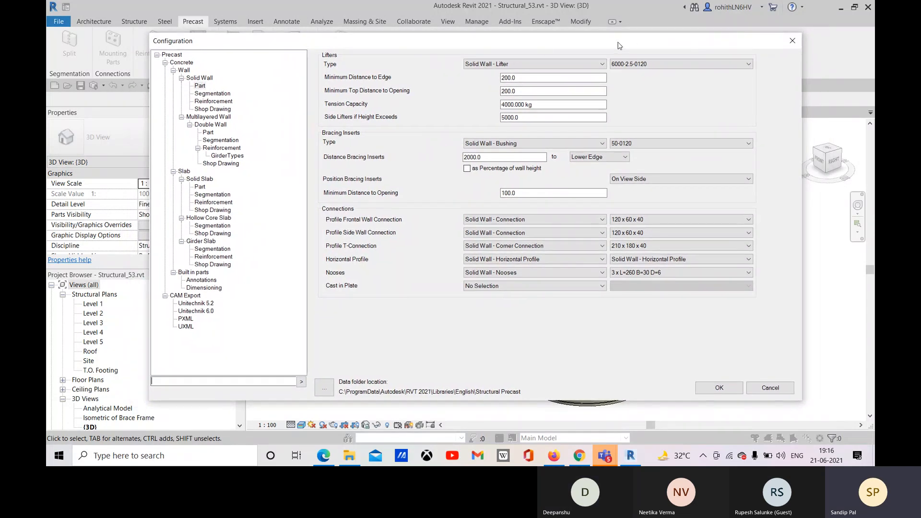
{"action": "left_click_drag", "start_coordinate": [525, 48], "coordinate": [523, 54]}
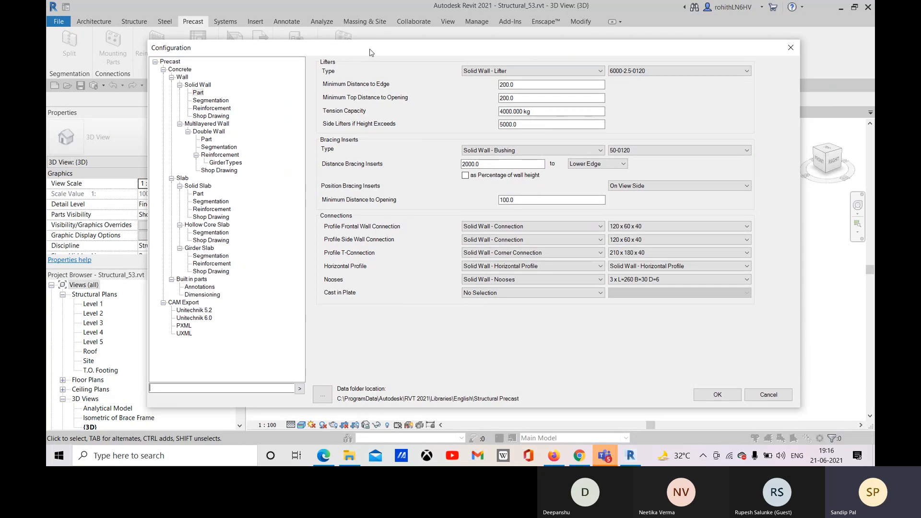
{"action": "mouse_move", "coordinate": [371, 53]}
{"action": "left_mouse_down"}
{"action": "mouse_move", "coordinate": [383, 40]}
{"action": "mouse_move", "coordinate": [382, 47]}
{"action": "left_mouse_up"}
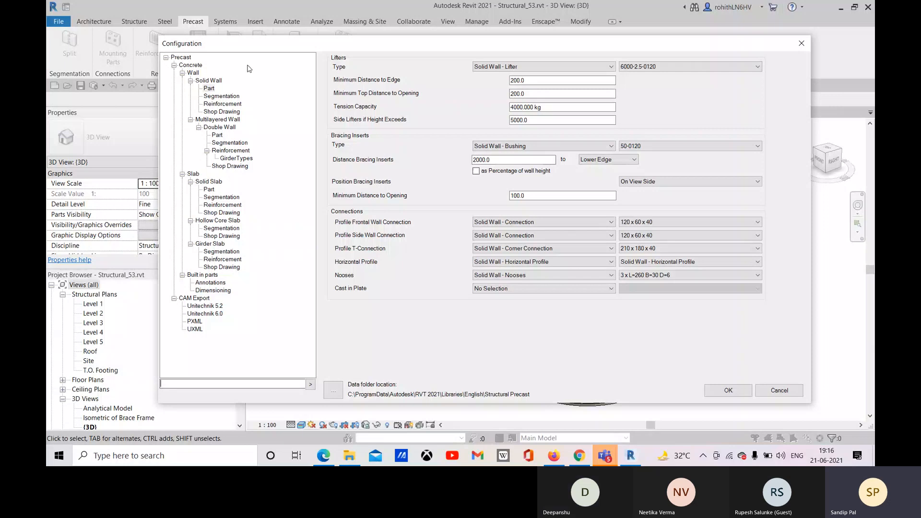
Step: For the Solid Wall part, set the lifter type to Solid Wall - Lifter with size 6000-2.5-0120
{"action": "left_click", "coordinate": [175, 65]}
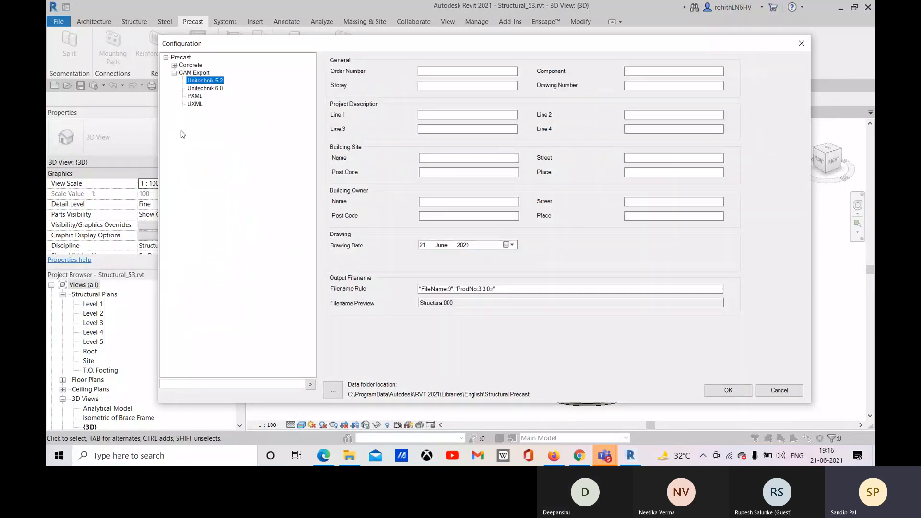
{"action": "left_click", "coordinate": [174, 66]}
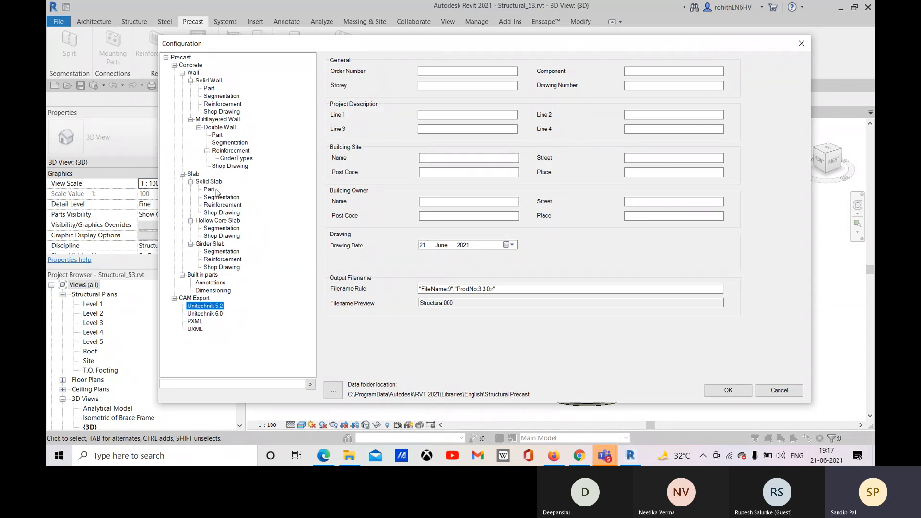
{"action": "left_click", "coordinate": [192, 73]}
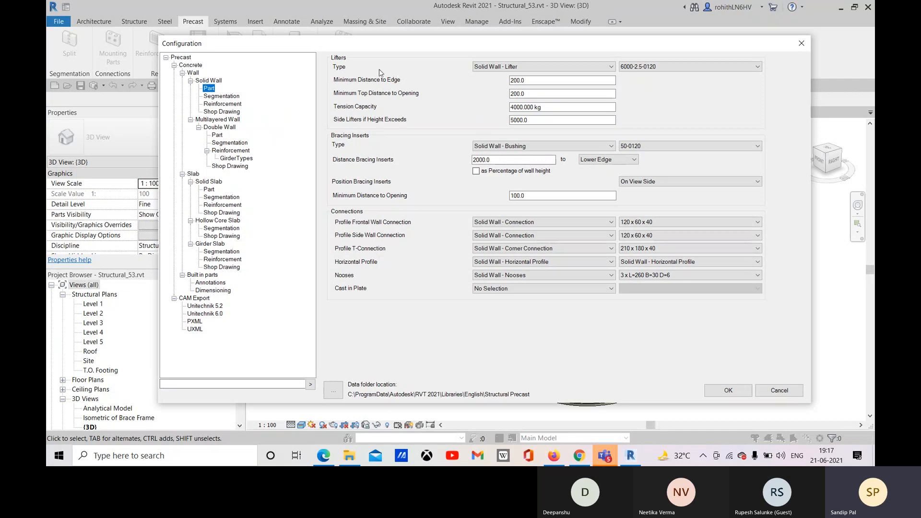
{"action": "left_click", "coordinate": [493, 67]}
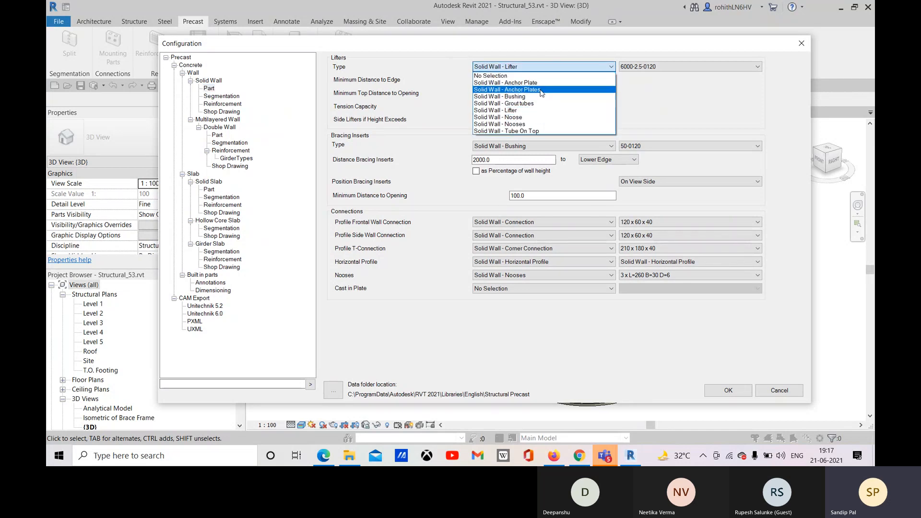
{"action": "left_click", "coordinate": [511, 110]}
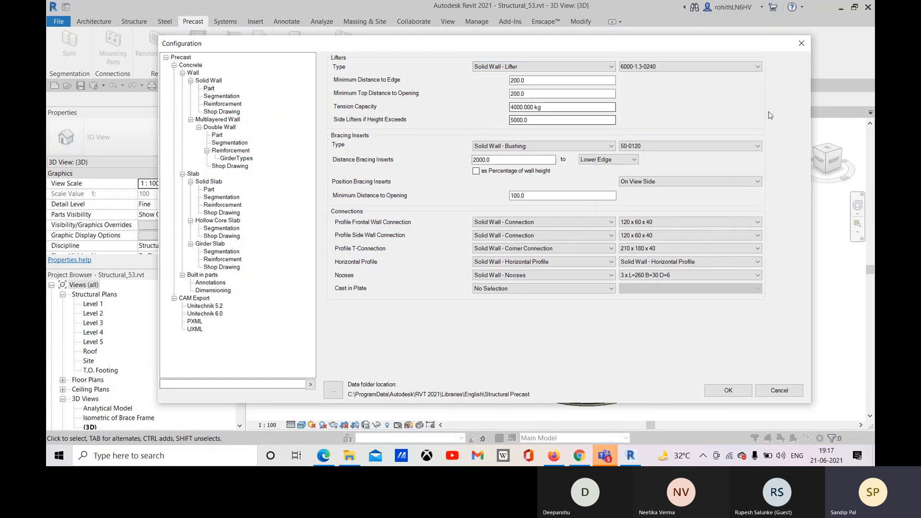
{"action": "left_click", "coordinate": [672, 69]}
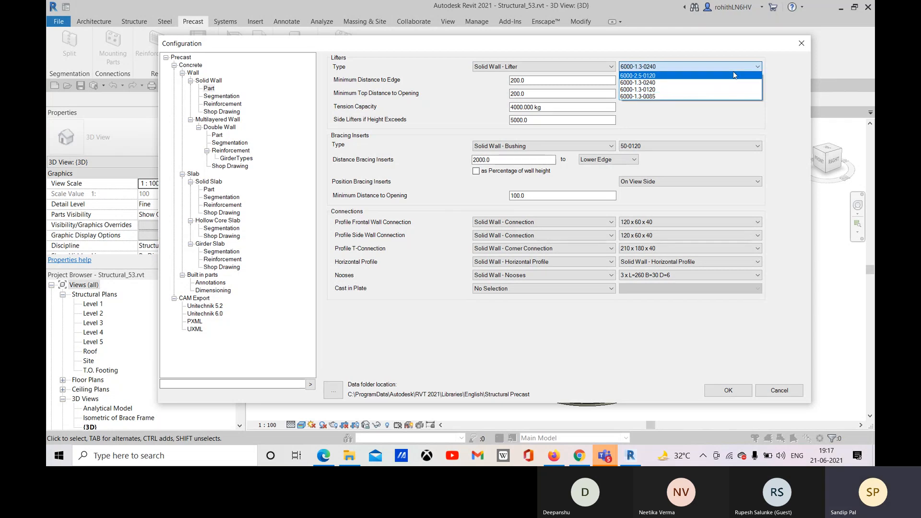
{"action": "left_click", "coordinate": [690, 76]}
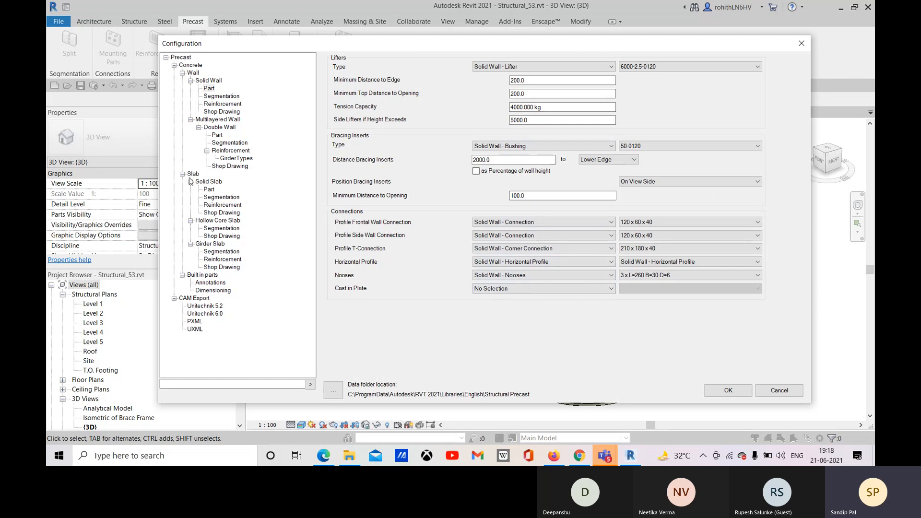
Step: Review the Solid Wall segmentation limits and its area and edge reinforcement types in the Precast configuration
{"action": "left_click", "coordinate": [206, 96]}
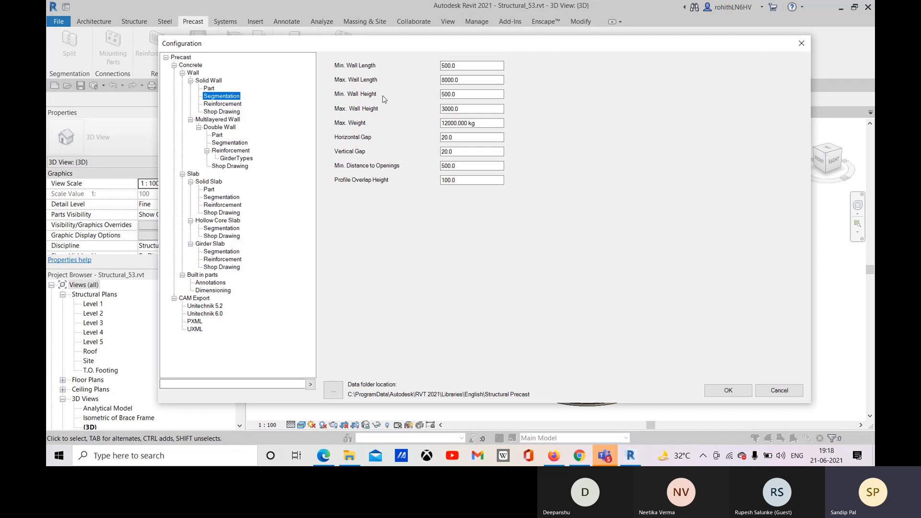
{"action": "left_click", "coordinate": [455, 94]}
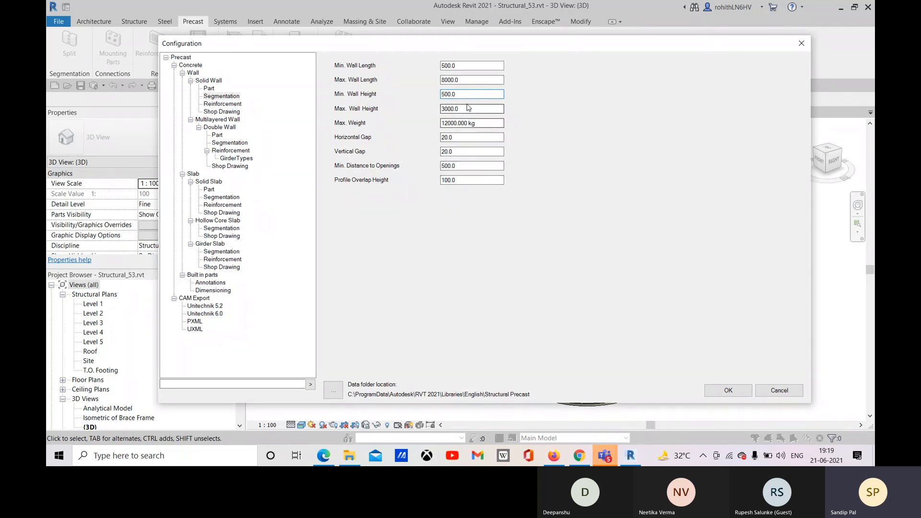
{"action": "left_click", "coordinate": [222, 105]}
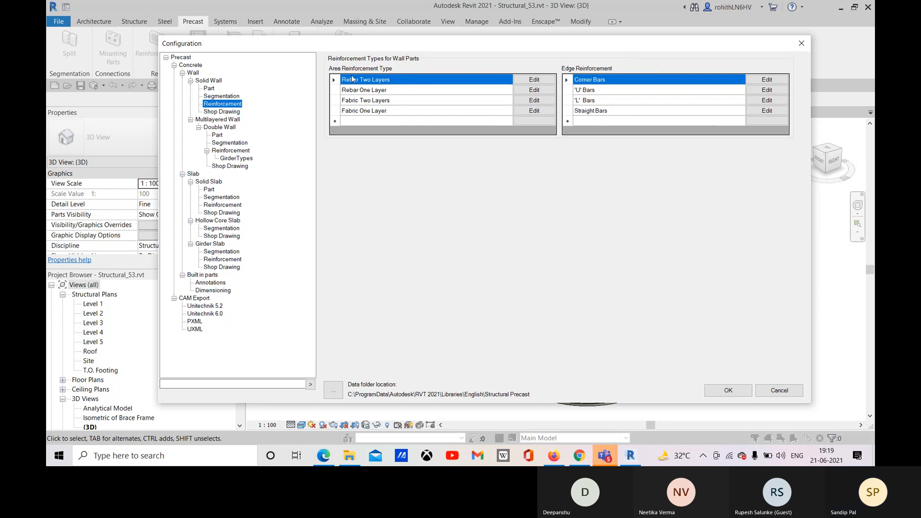
{"action": "left_click", "coordinate": [364, 91]}
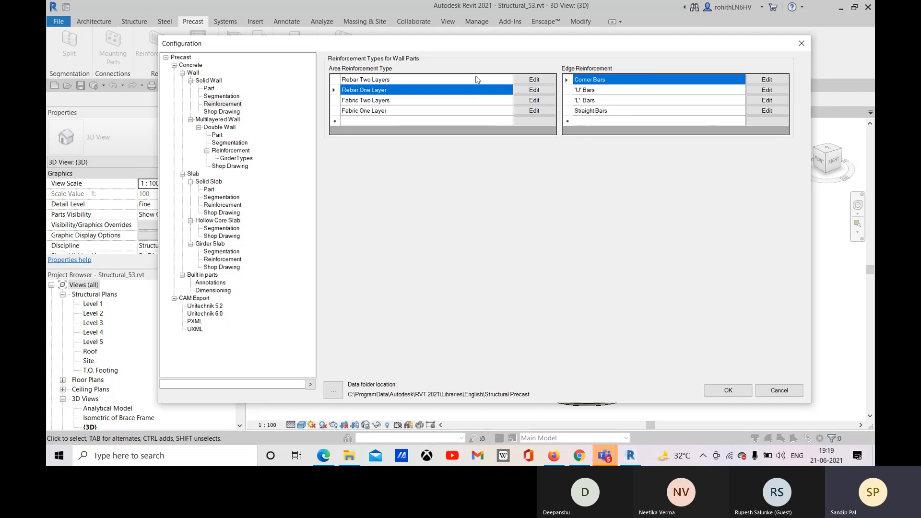
{"action": "left_click", "coordinate": [421, 81]}
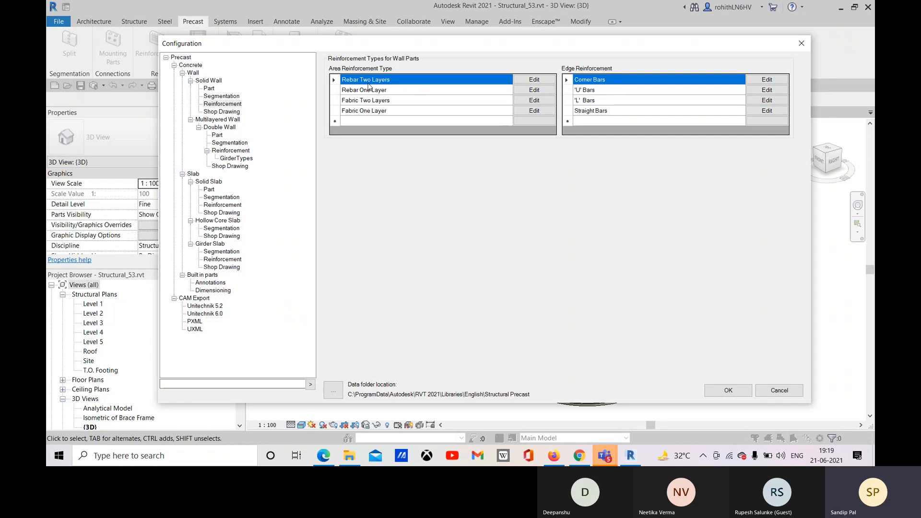
Step: Open the Solid Wall's Rebar Two Layers area reinforcement for editing, with Steel Bar as the reinforcement and Inside as the position
{"action": "left_click", "coordinate": [534, 81]}
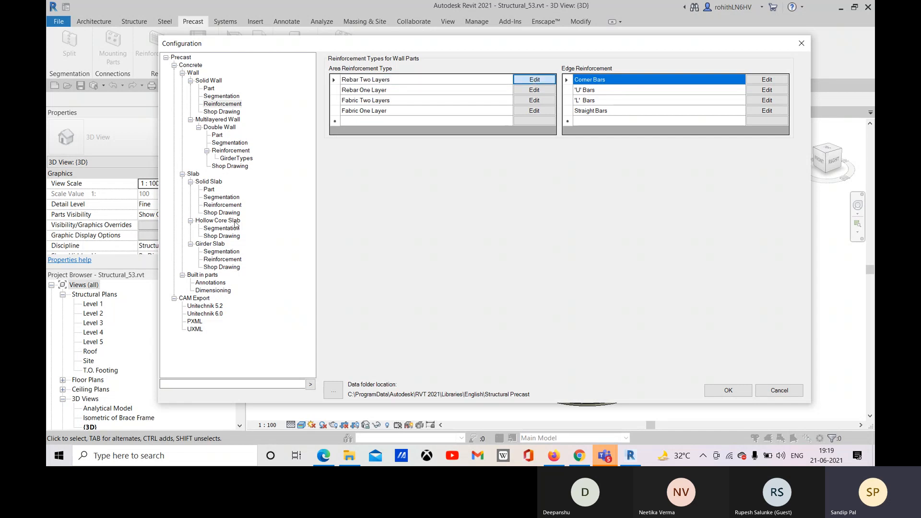
{"action": "left_click_drag", "start_coordinate": [189, 32], "coordinate": [239, 36]}
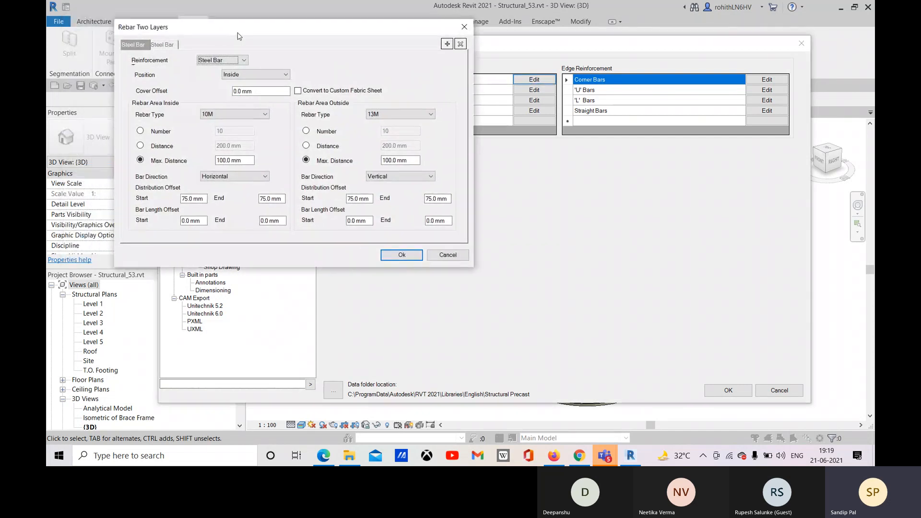
{"action": "left_click", "coordinate": [220, 60]}
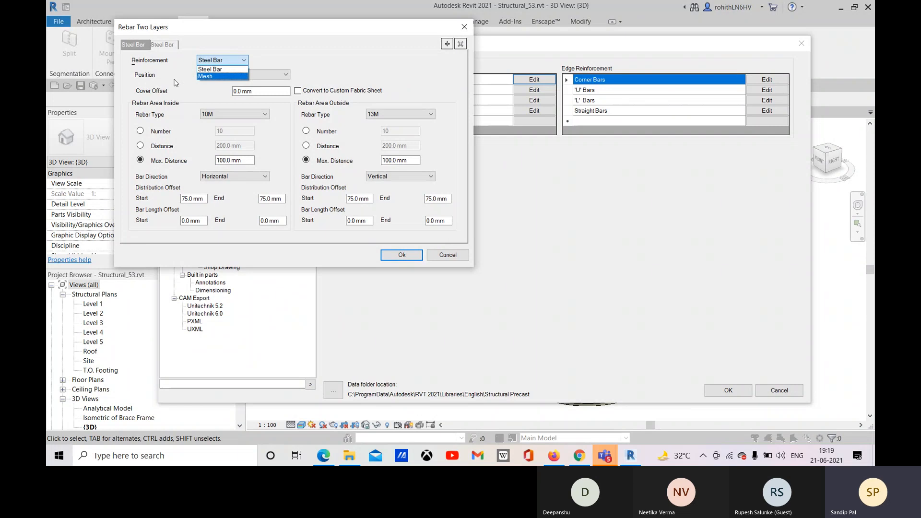
{"action": "left_click", "coordinate": [222, 70]}
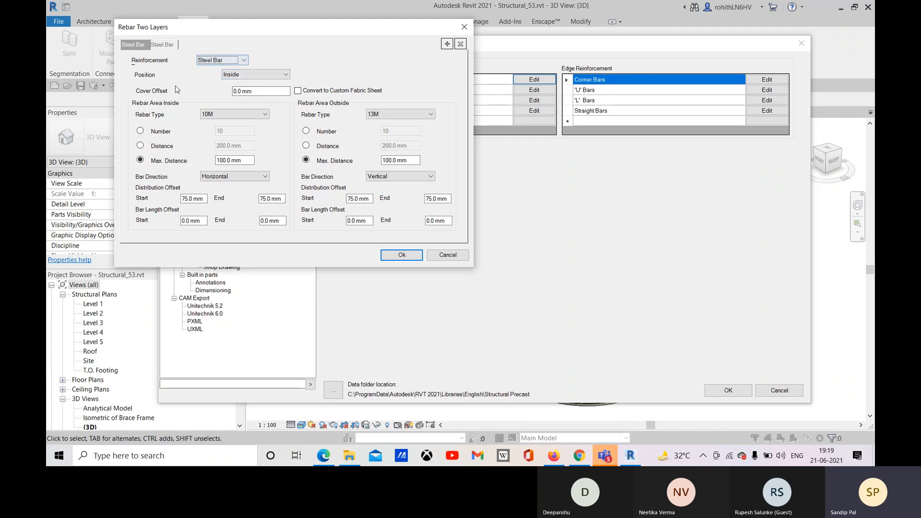
{"action": "left_click", "coordinate": [249, 74]}
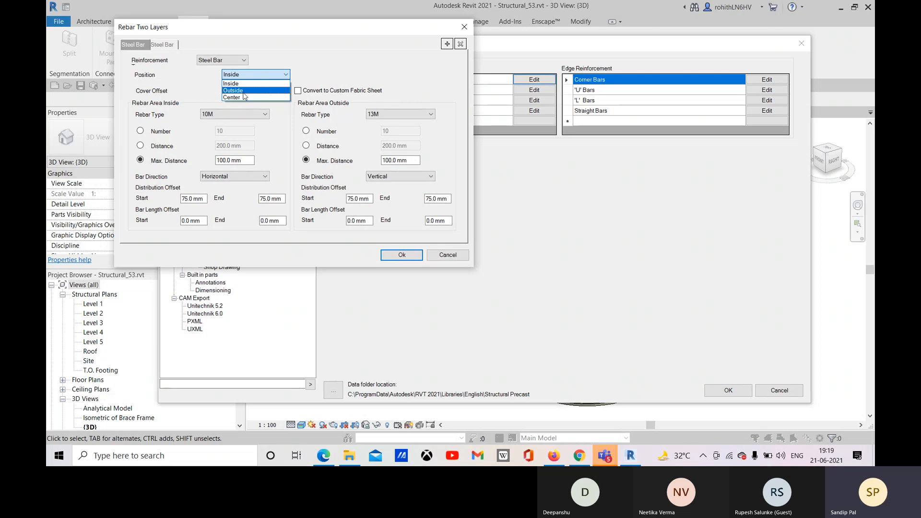
{"action": "left_click", "coordinate": [230, 84]}
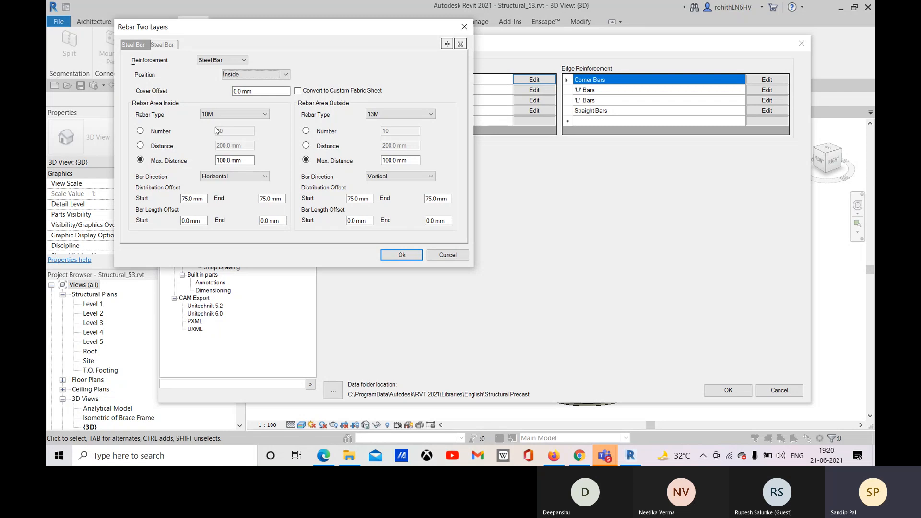
Step: Try the Number and Distance layouts for the inside rebar area, return it to Max. Distance 100.0 mm, and accept the settings
{"action": "left_click", "coordinate": [140, 131]}
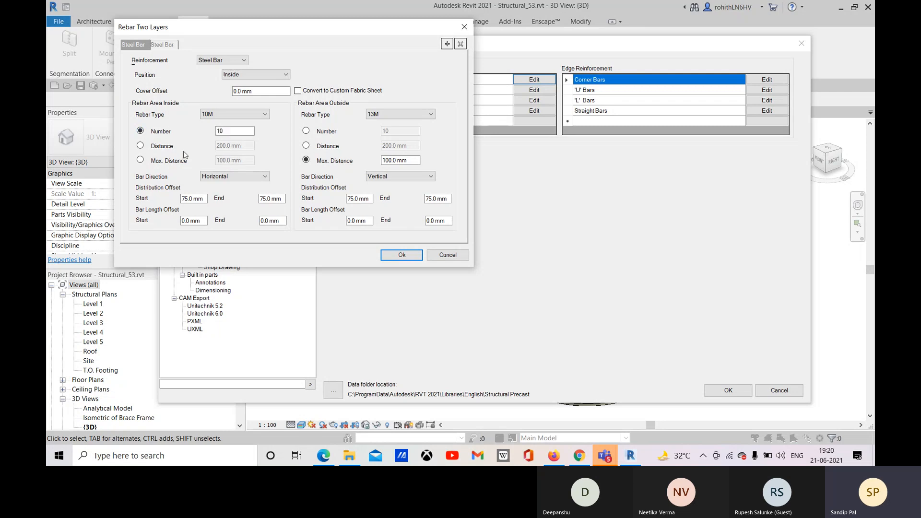
{"action": "left_click", "coordinate": [140, 145]}
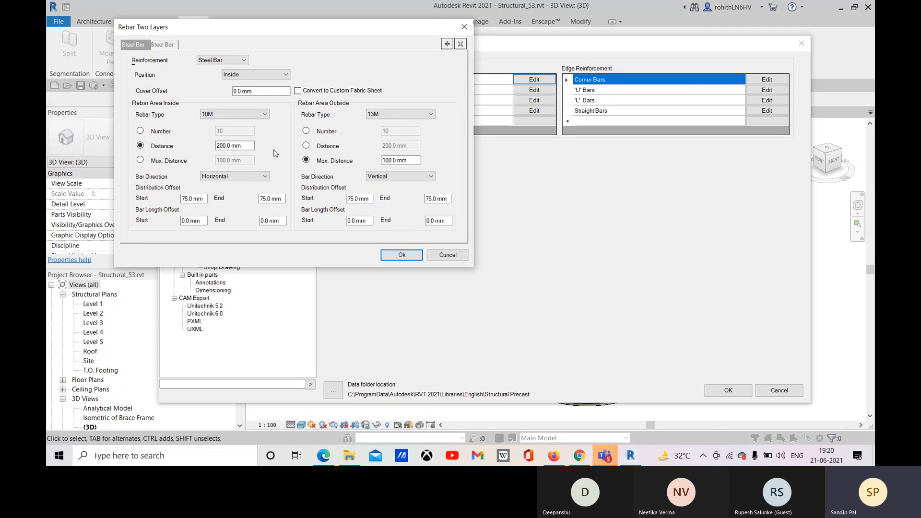
{"action": "left_click", "coordinate": [140, 161]}
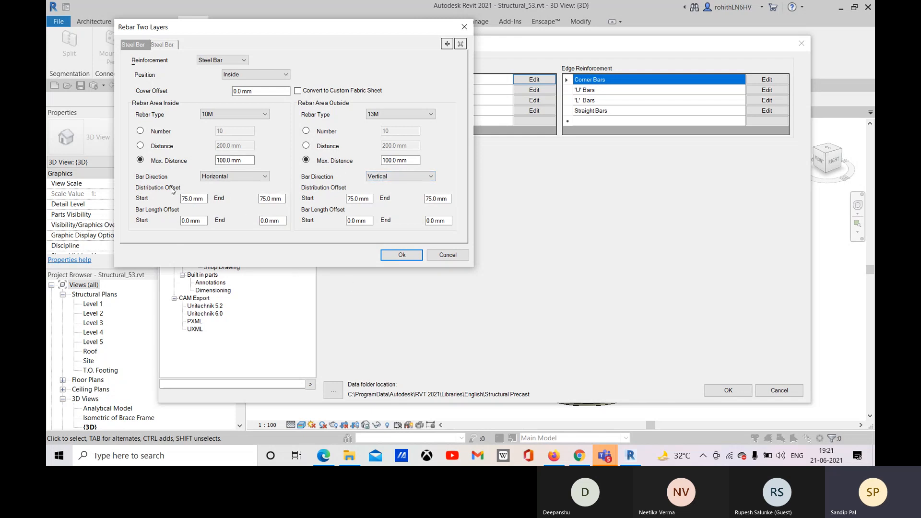
{"action": "left_click", "coordinate": [402, 254]}
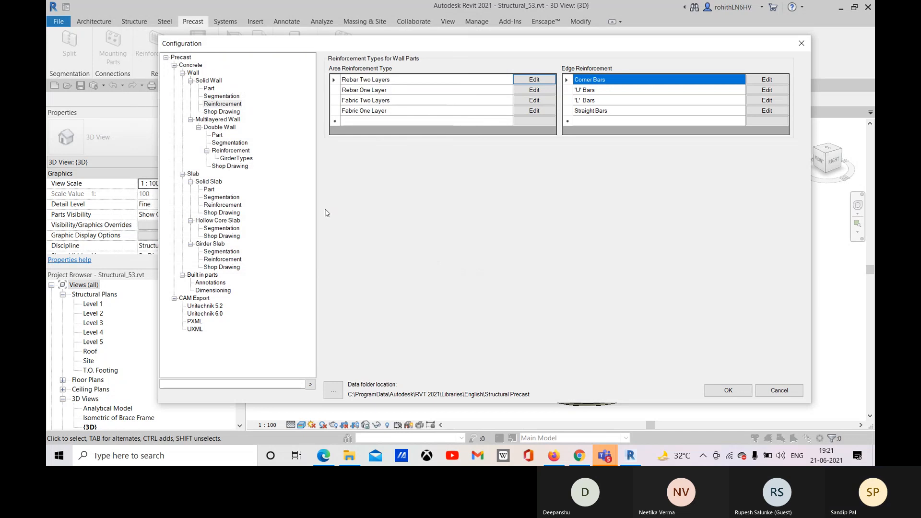
Step: Accept the Precast configuration and examine the foundation walls along the building's base in the 3D view
{"action": "left_click_drag", "start_coordinate": [660, 46], "coordinate": [572, 25]}
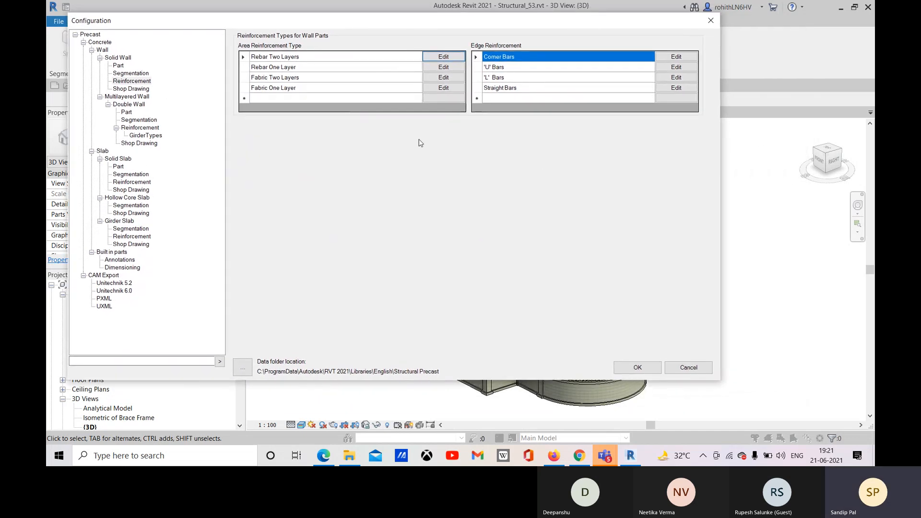
{"action": "left_click", "coordinate": [637, 368]}
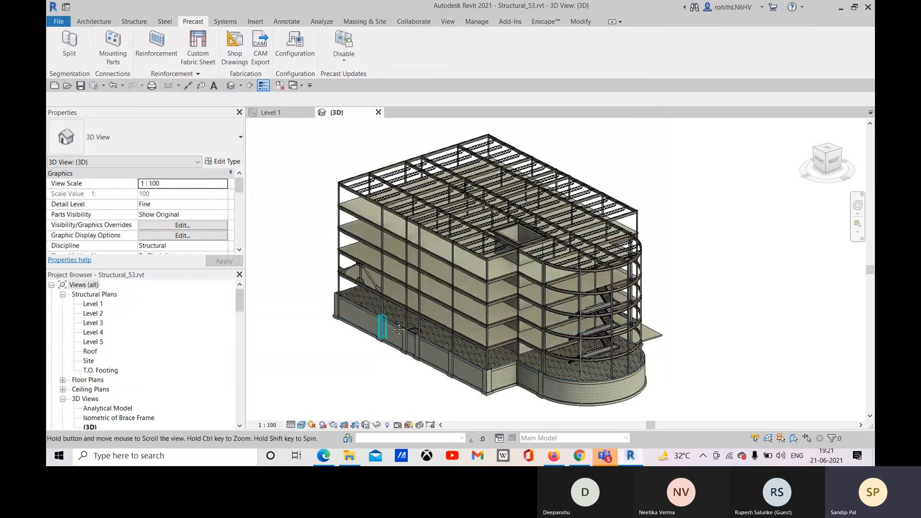
{"action": "middle_click_drag", "start_coordinate": [371, 344], "coordinate": [491, 261]}
{"action": "scroll", "coordinate": [490, 262], "scroll_direction": "up", "scroll_amount": 3}
{"action": "middle_click_drag", "start_coordinate": [539, 288], "coordinate": [331, 270]}
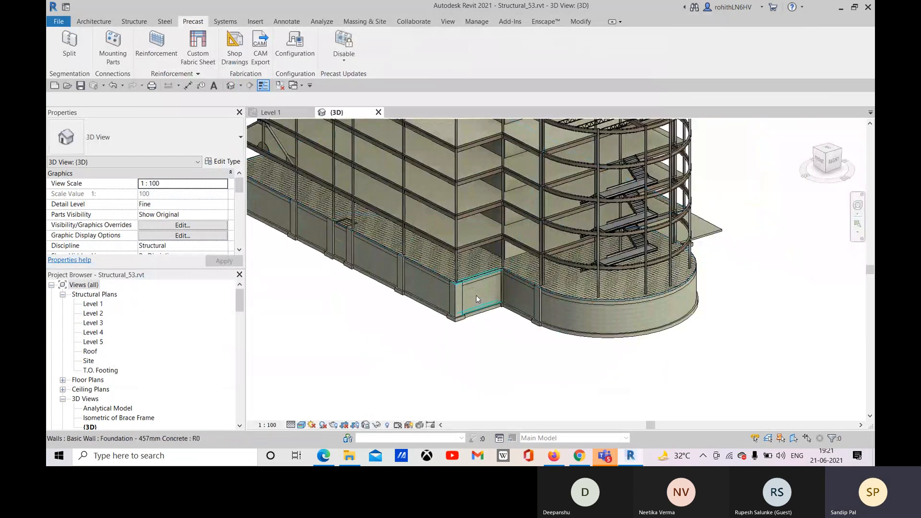
{"action": "middle_click_drag", "start_coordinate": [288, 362], "coordinate": [384, 379]}
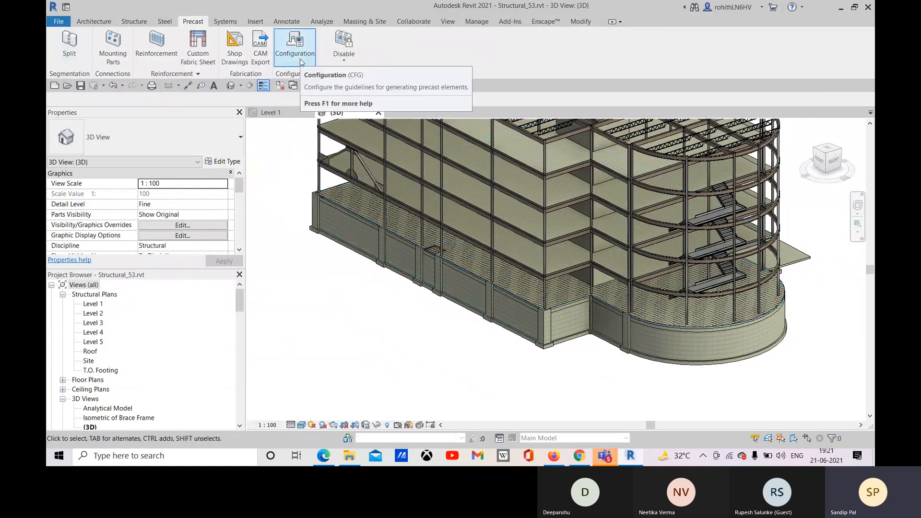
{"action": "scroll", "coordinate": [344, 231], "scroll_direction": "up", "scroll_amount": 4}
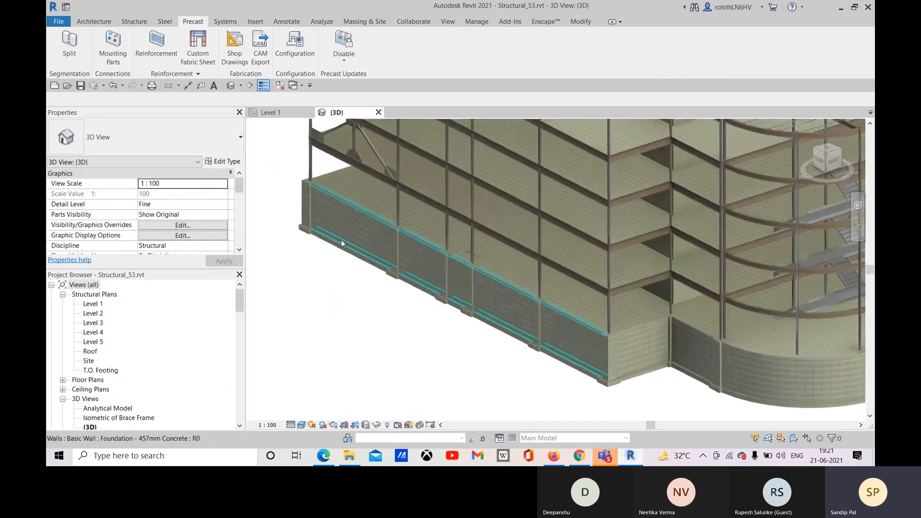
{"action": "middle_click_drag", "start_coordinate": [350, 227], "coordinate": [357, 231]}
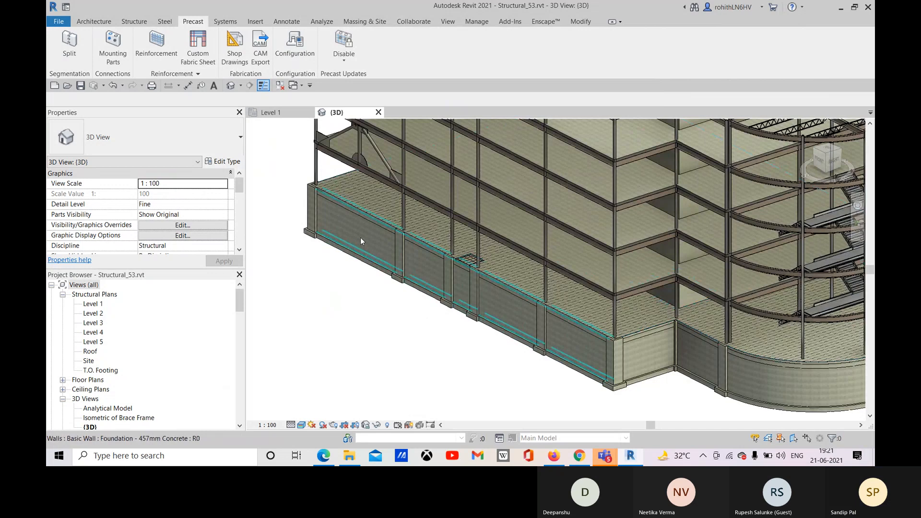
Step: Open the Level 2 structural plan, the Callout A elevation and the North building elevation
{"action": "left_click", "coordinate": [98, 314]}
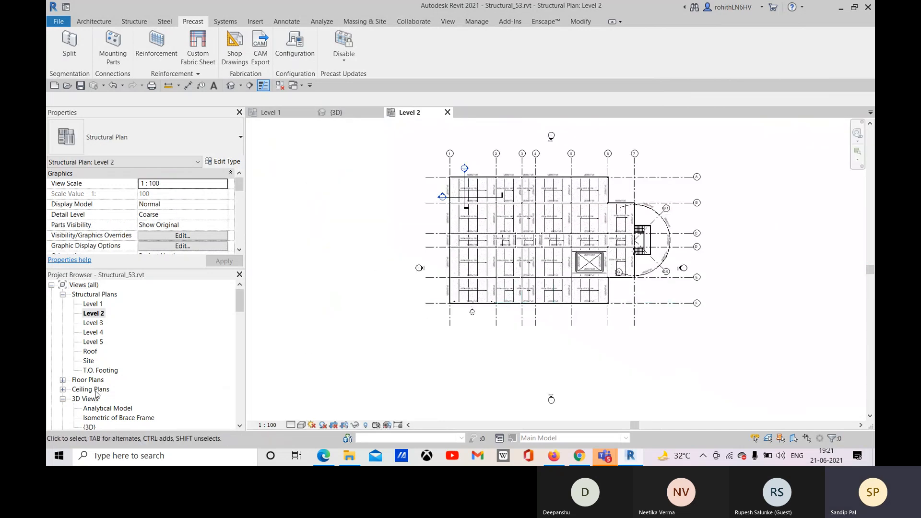
{"action": "scroll", "coordinate": [95, 396], "scroll_direction": "down", "scroll_amount": 2}
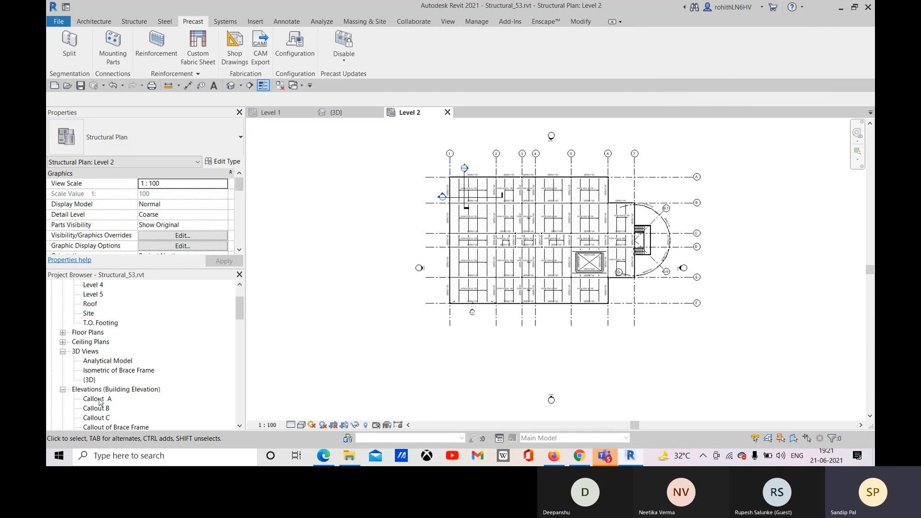
{"action": "double_click", "coordinate": [97, 400]}
{"action": "scroll", "coordinate": [96, 393], "scroll_direction": "down", "scroll_amount": 2}
{"action": "left_click", "coordinate": [92, 380]}
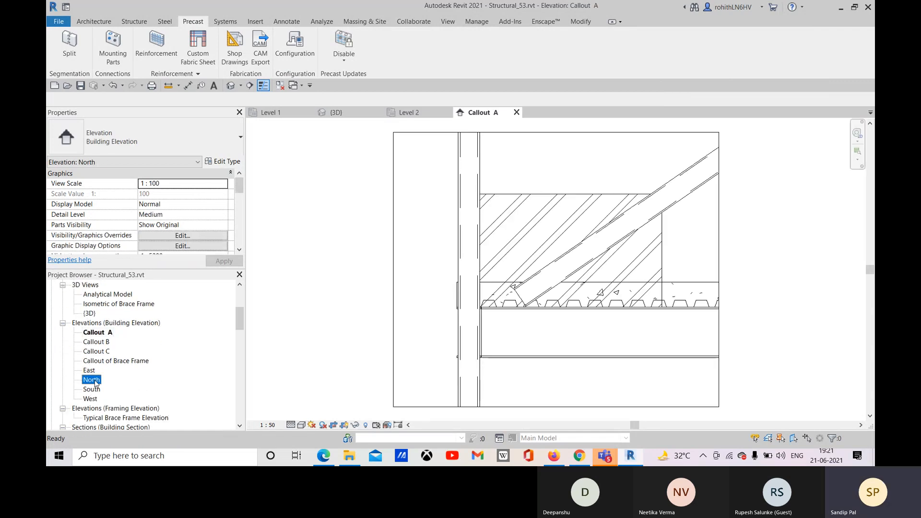
{"action": "double_click", "coordinate": [95, 381]}
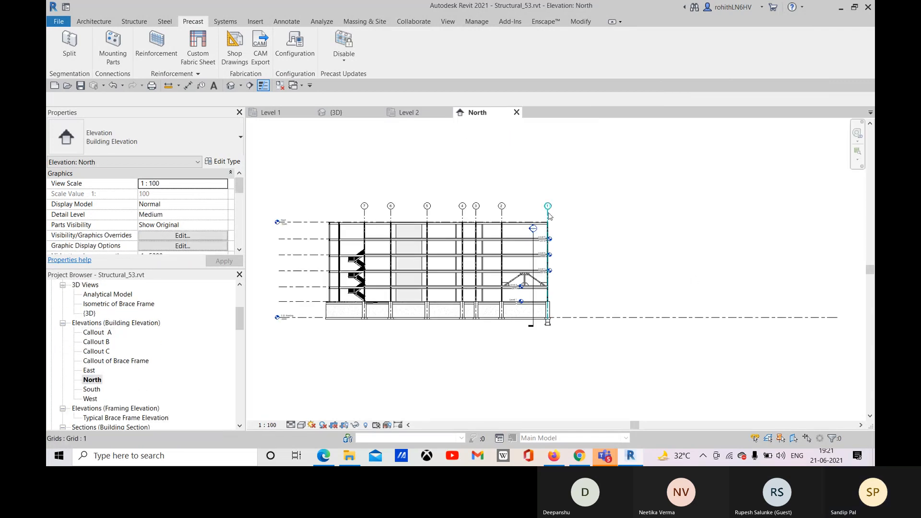
Step: Examine the level heights from T.O. Footing to Roof in the North elevation
{"action": "scroll", "coordinate": [276, 333], "scroll_direction": "up", "scroll_amount": 3}
{"action": "middle_click_drag", "start_coordinate": [347, 315], "coordinate": [433, 389]}
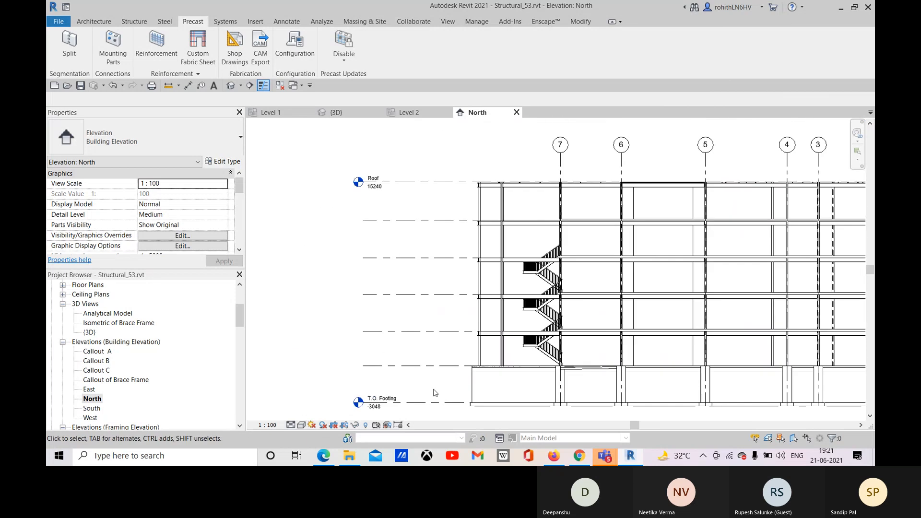
{"action": "scroll", "coordinate": [392, 313], "scroll_direction": "down", "scroll_amount": 6}
{"action": "middle_click_drag", "start_coordinate": [612, 320], "coordinate": [517, 299]}
{"action": "scroll", "coordinate": [535, 289], "scroll_direction": "up", "scroll_amount": 6}
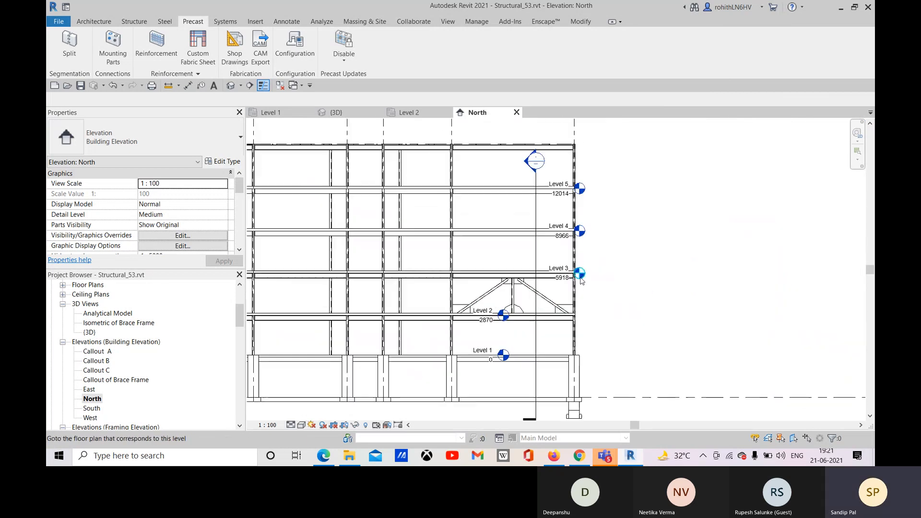
{"action": "scroll", "coordinate": [584, 289], "scroll_direction": "up", "scroll_amount": 2}
{"action": "middle_click_drag", "start_coordinate": [553, 350], "coordinate": [601, 276]}
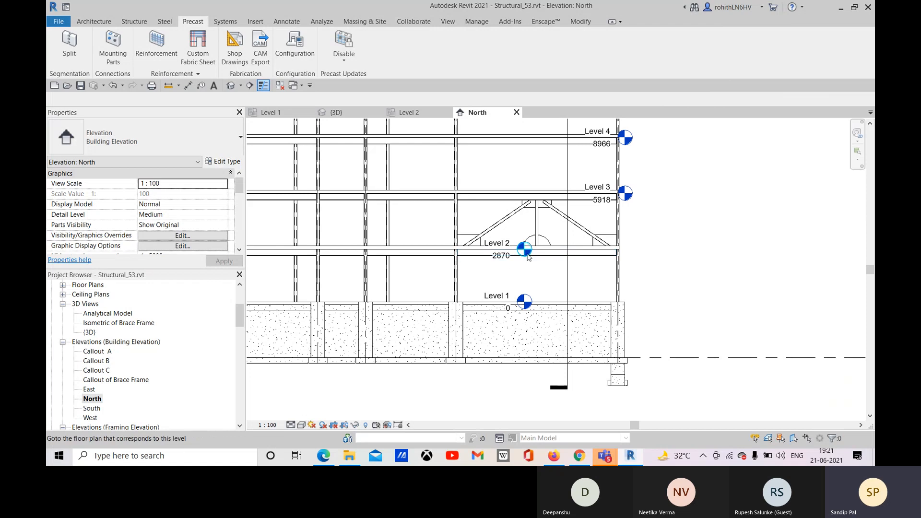
{"action": "scroll", "coordinate": [528, 257], "scroll_direction": "down", "scroll_amount": 5}
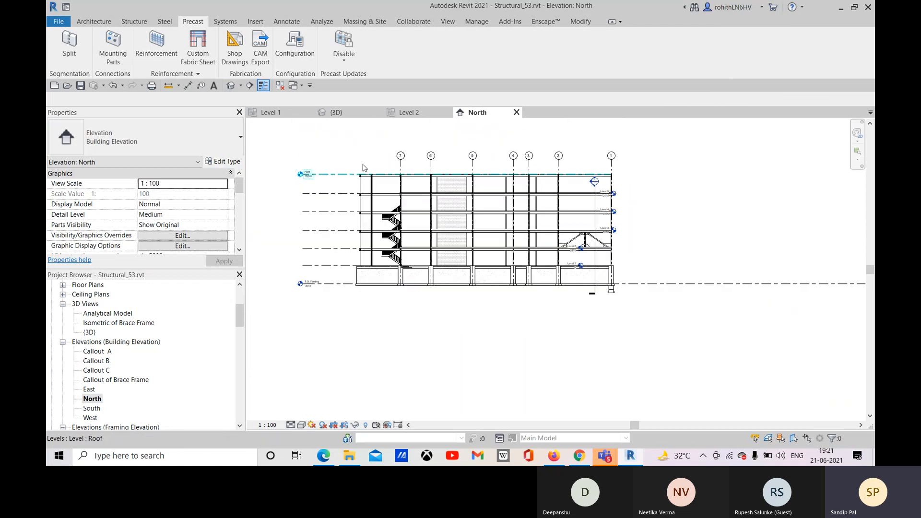
Step: Split the 457mm Concrete foundation wall along the building's long straight side into precast segments in the 3D view
{"action": "left_click", "coordinate": [355, 116]}
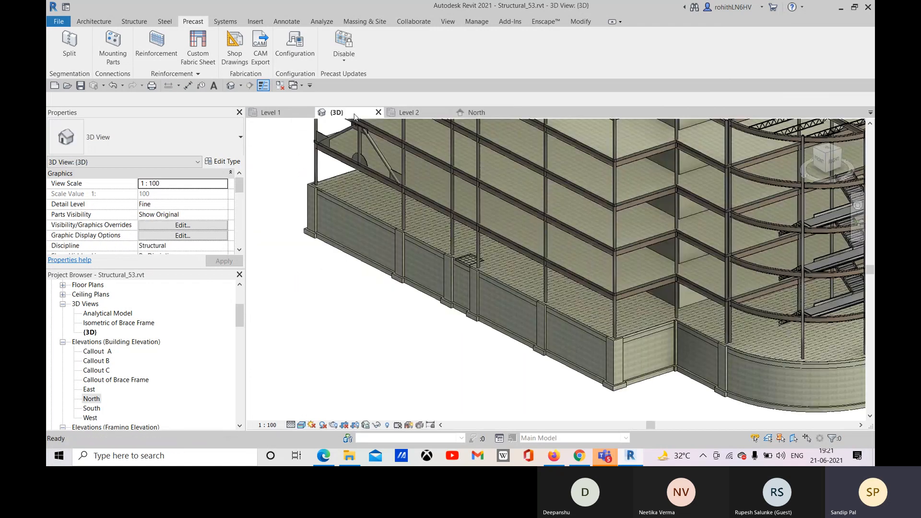
{"action": "scroll", "coordinate": [397, 331], "scroll_direction": "down", "scroll_amount": 3}
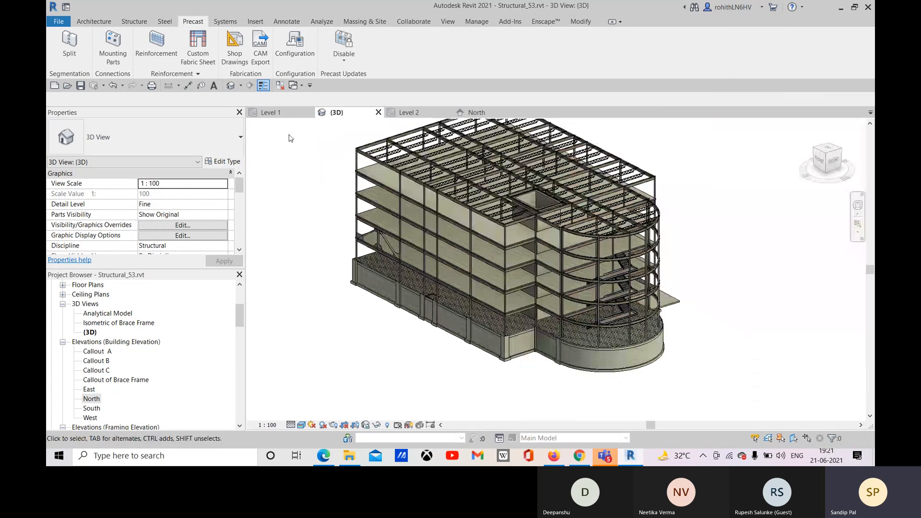
{"action": "left_click", "coordinate": [70, 48]}
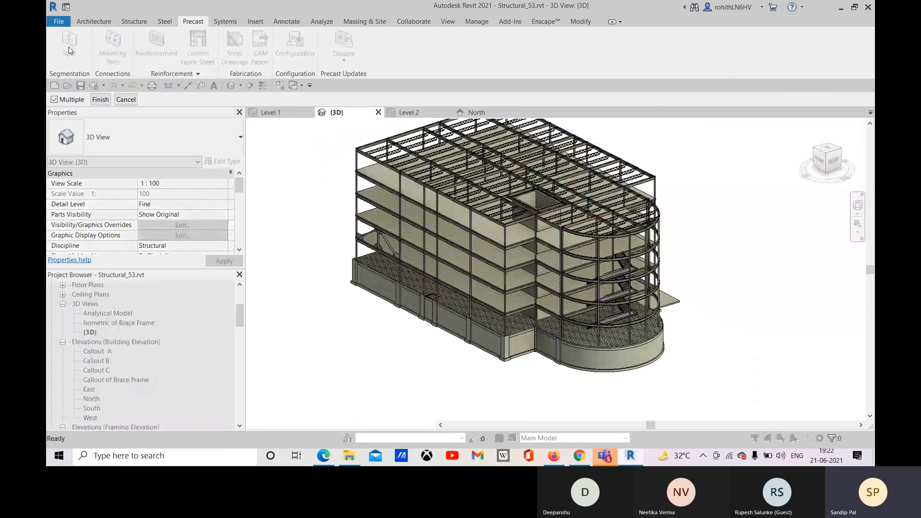
{"action": "left_click", "coordinate": [382, 289]}
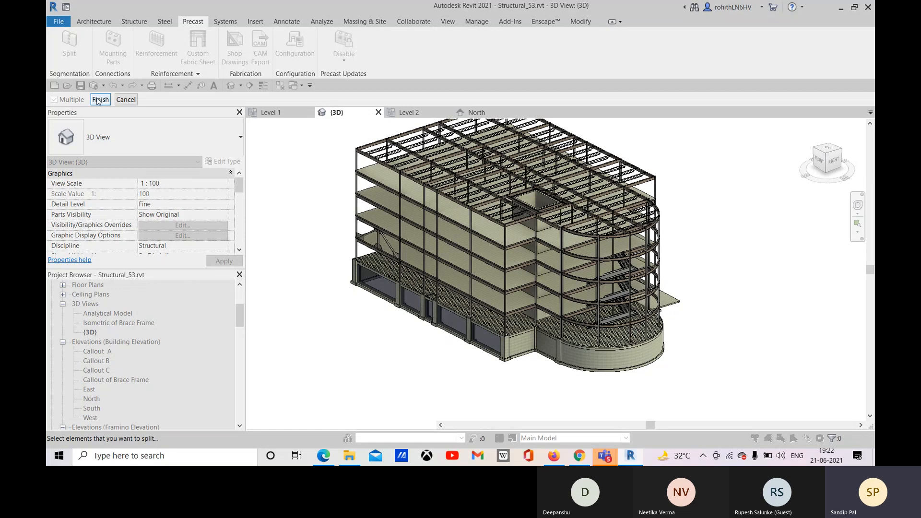
{"action": "scroll", "coordinate": [329, 265], "scroll_direction": "up", "scroll_amount": 5}
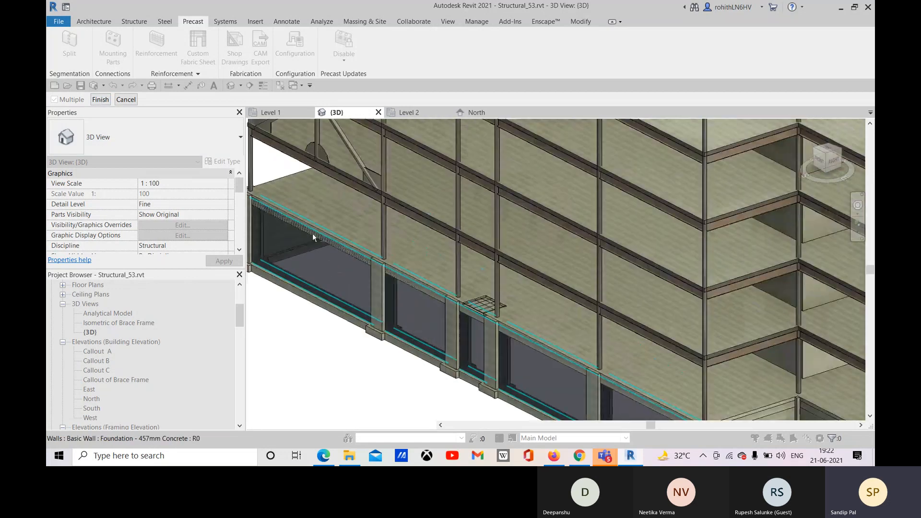
{"action": "scroll", "coordinate": [586, 369], "scroll_direction": "down", "scroll_amount": 3}
{"action": "middle_click_drag", "start_coordinate": [418, 333], "coordinate": [343, 224]}
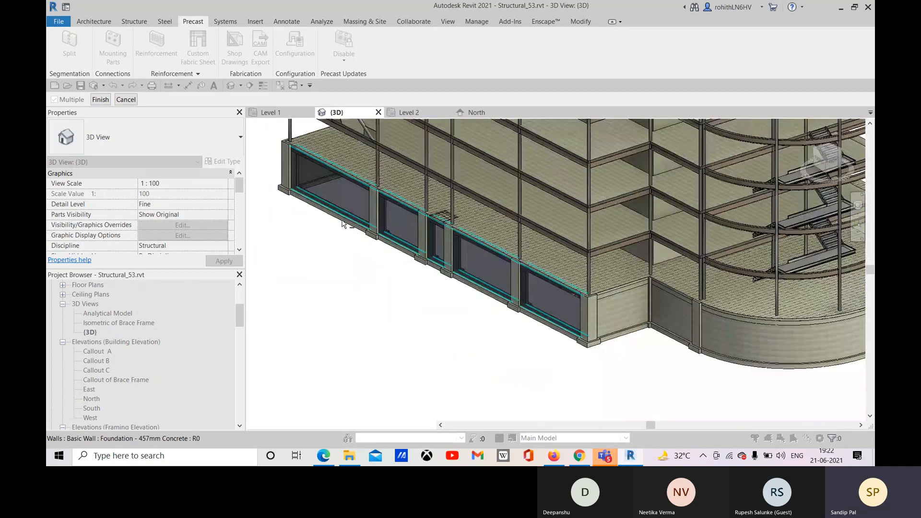
{"action": "middle_click_drag", "start_coordinate": [309, 254], "coordinate": [350, 295]}
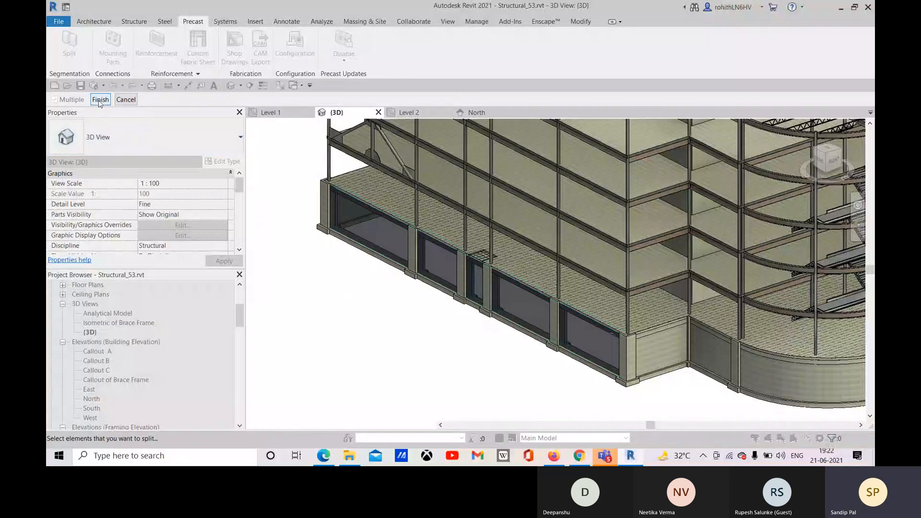
{"action": "left_click", "coordinate": [100, 99]}
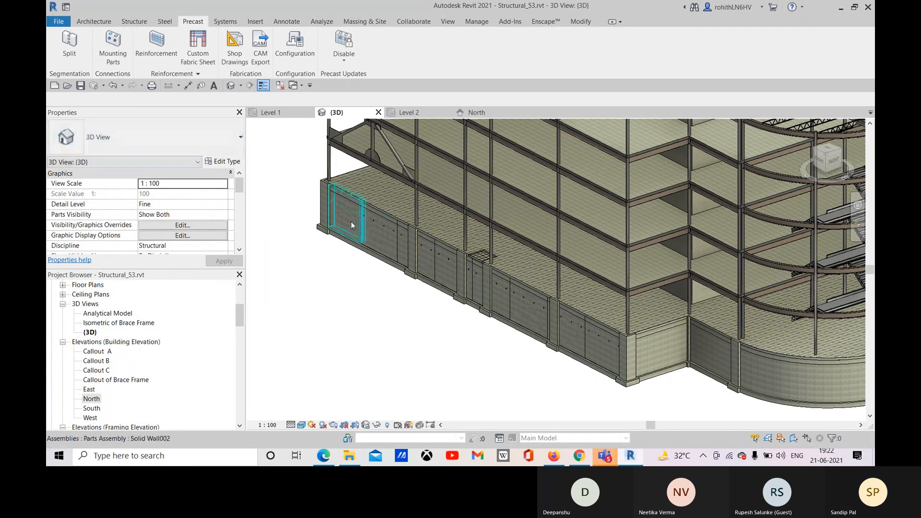
Step: Examine the embedded anchors and joint connectors of the end wall segment up close
{"action": "scroll", "coordinate": [350, 206], "scroll_direction": "up", "scroll_amount": 6}
{"action": "scroll", "coordinate": [347, 215], "scroll_direction": "up", "scroll_amount": 4}
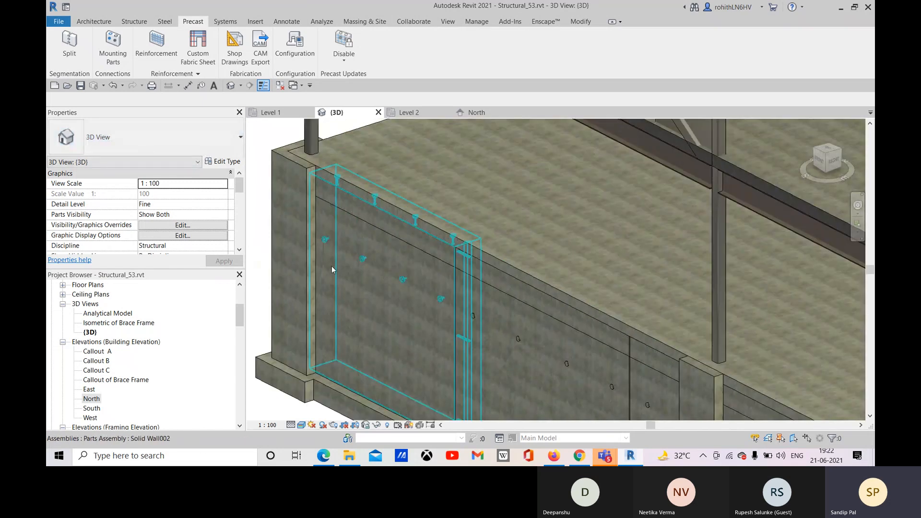
{"action": "scroll", "coordinate": [404, 274], "scroll_direction": "up", "scroll_amount": 6}
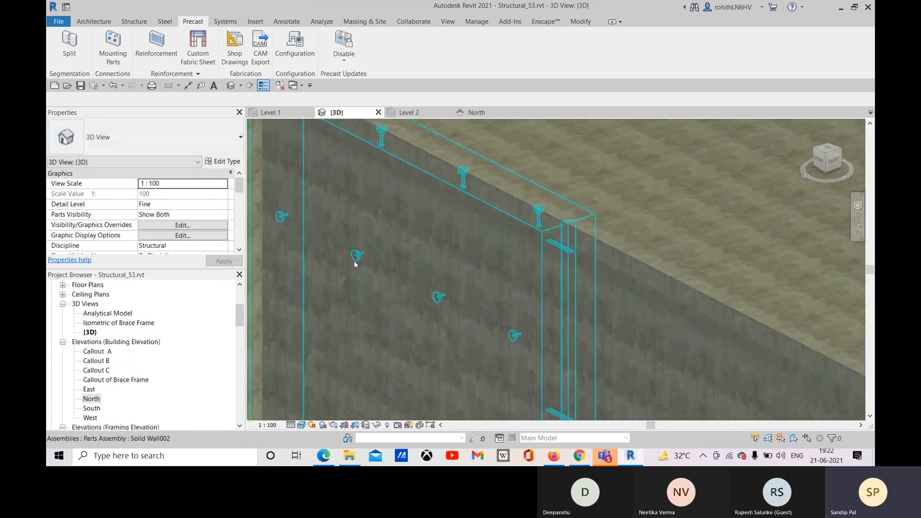
{"action": "scroll", "coordinate": [373, 255], "scroll_direction": "down", "scroll_amount": 8}
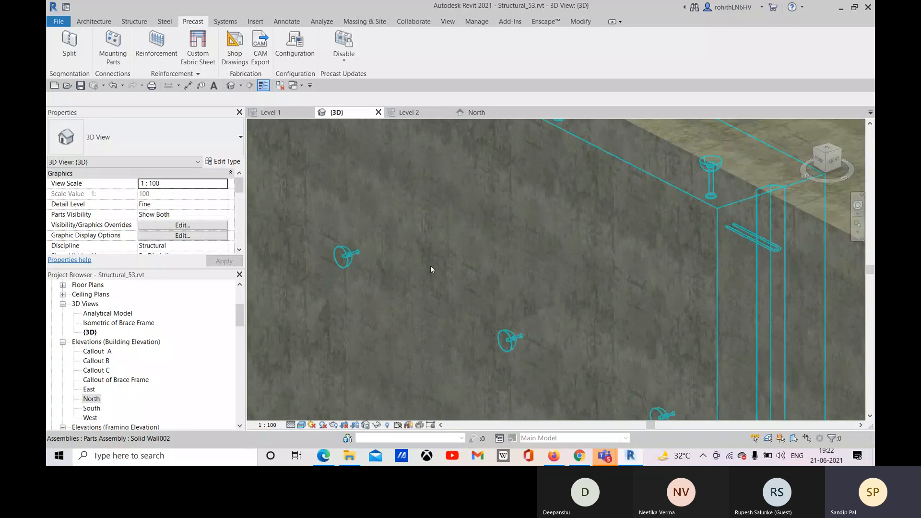
{"action": "middle_click_drag", "start_coordinate": [521, 339], "coordinate": [517, 298]}
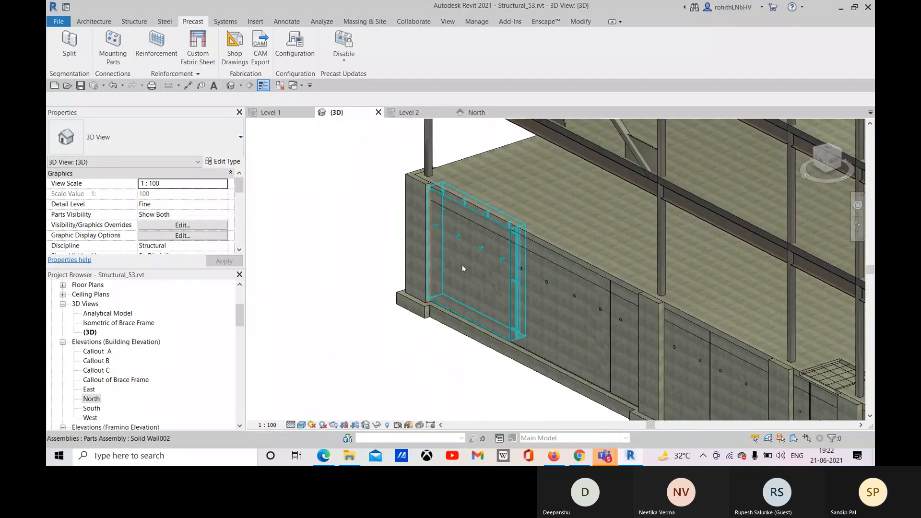
Step: Select the end wall segment and its neighbour in turn, inspect the segments along the wall, and clear the selection
{"action": "left_click", "coordinate": [462, 265]}
{"action": "middle_click_drag", "start_coordinate": [363, 372], "coordinate": [316, 369]}
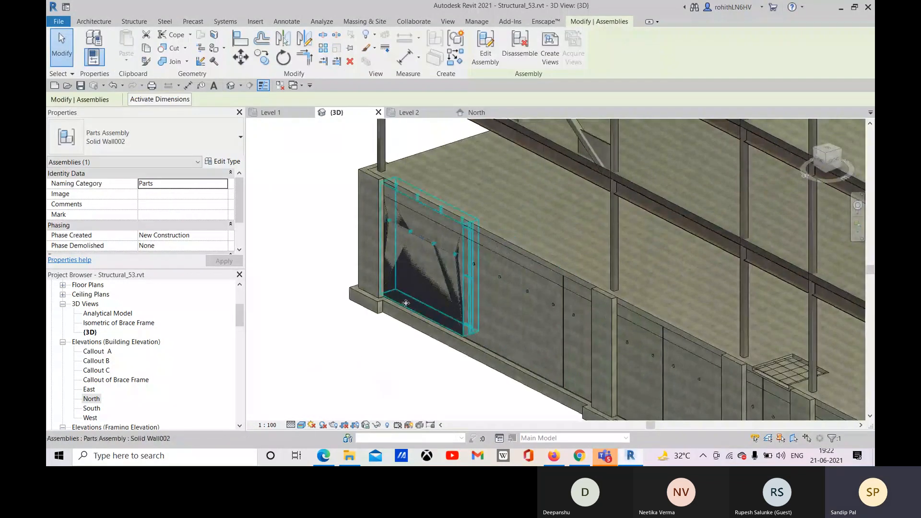
{"action": "middle_click_drag", "start_coordinate": [390, 344], "coordinate": [391, 331]}
{"action": "left_click", "coordinate": [520, 314]}
{"action": "middle_click_drag", "start_coordinate": [507, 386], "coordinate": [393, 260]}
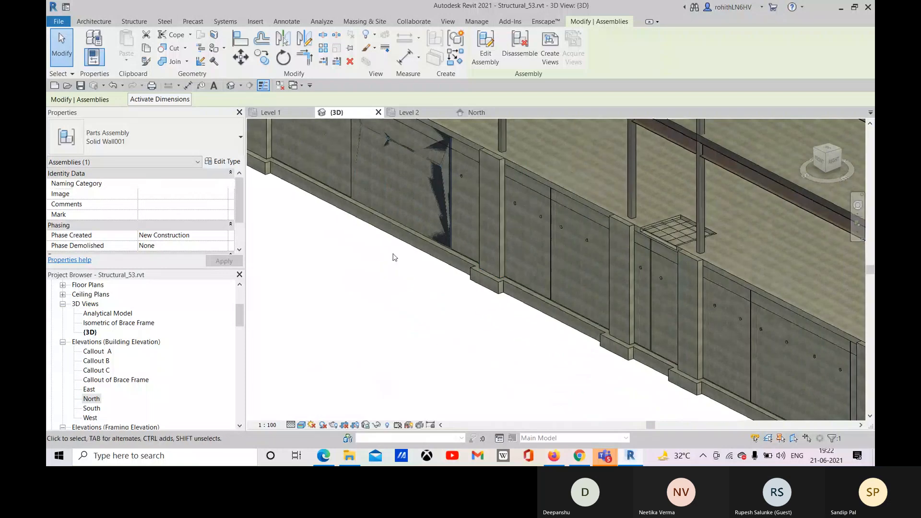
{"action": "scroll", "coordinate": [551, 295], "scroll_direction": "down", "scroll_amount": 5}
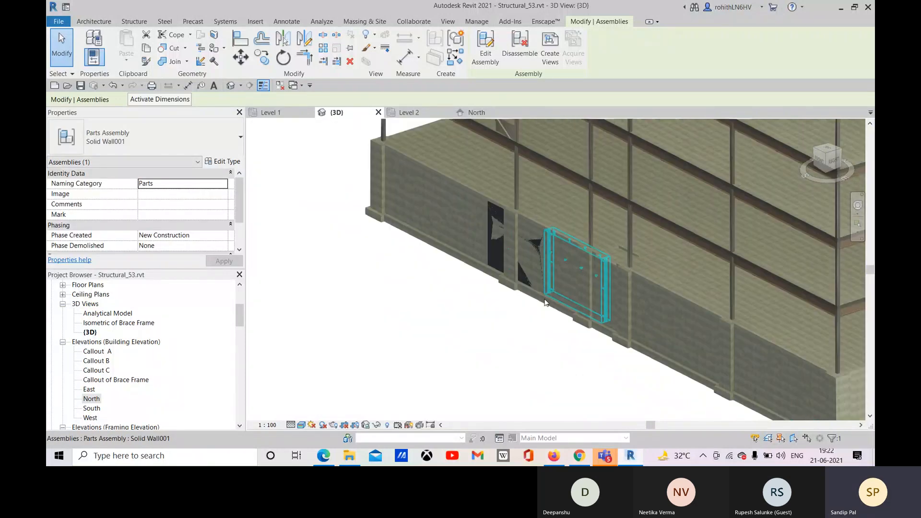
{"action": "middle_click_drag", "start_coordinate": [560, 332], "coordinate": [443, 257]}
{"action": "left_click", "coordinate": [571, 367]}
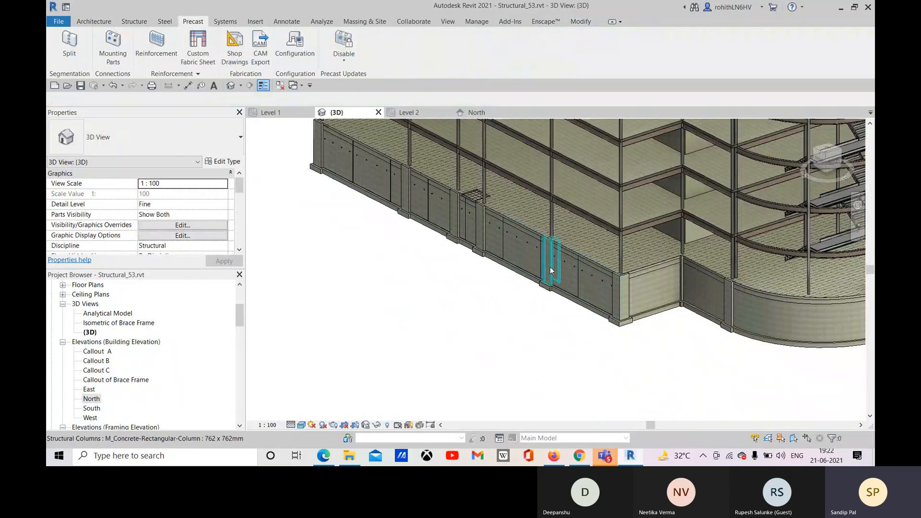
Step: Review the segment joints in each bay of the foundation wall and check the middle segment of the first bay
{"action": "middle_click_drag", "start_coordinate": [503, 261], "coordinate": [525, 279]}
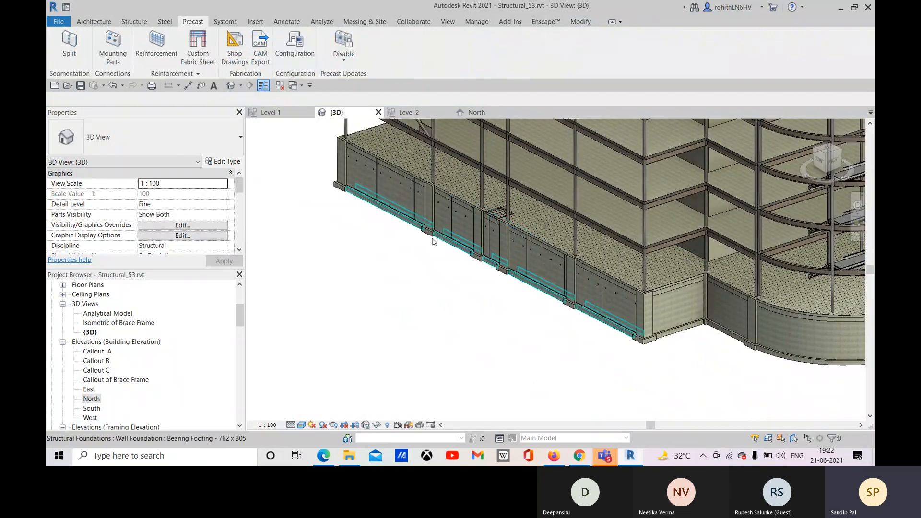
{"action": "middle_click_drag", "start_coordinate": [342, 214], "coordinate": [374, 275]}
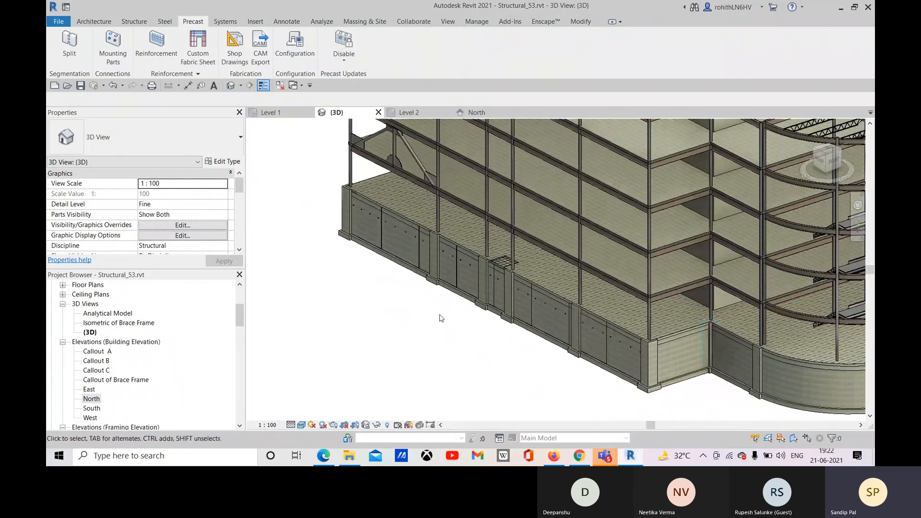
{"action": "scroll", "coordinate": [398, 235], "scroll_direction": "up", "scroll_amount": 5}
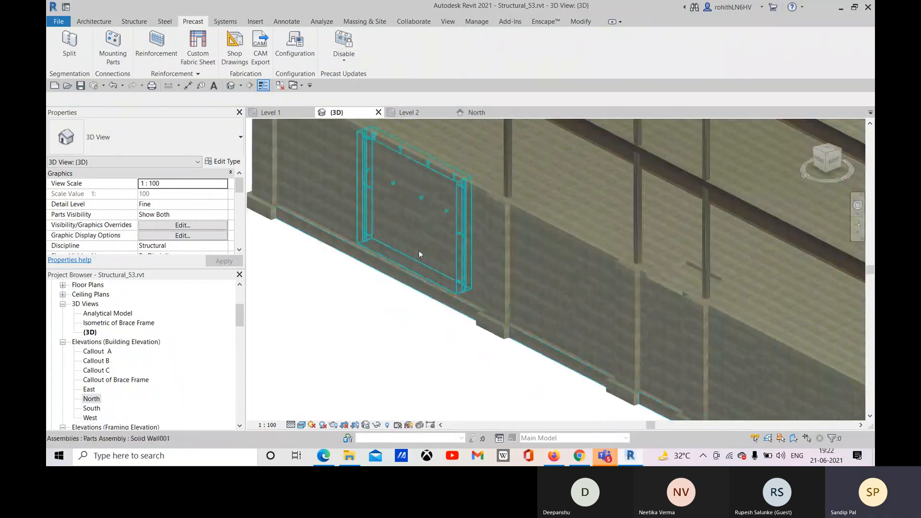
{"action": "scroll", "coordinate": [418, 254], "scroll_direction": "down", "scroll_amount": 3}
{"action": "left_click", "coordinate": [442, 280]}
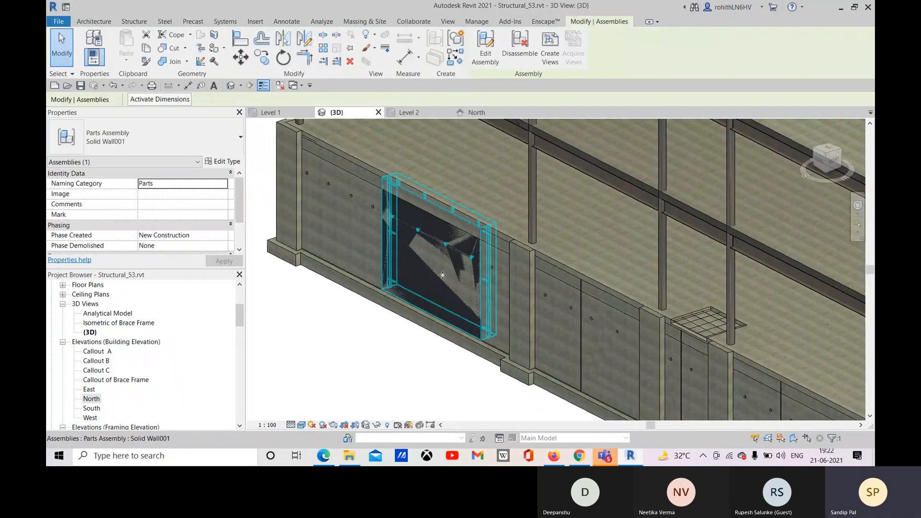
{"action": "key", "text": "Escape"}
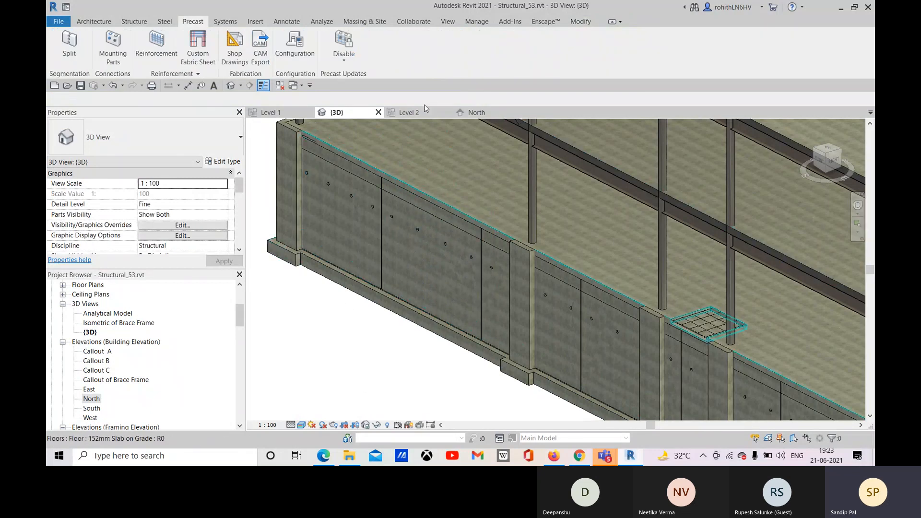
{"action": "scroll", "coordinate": [504, 289], "scroll_direction": "down", "scroll_amount": 2}
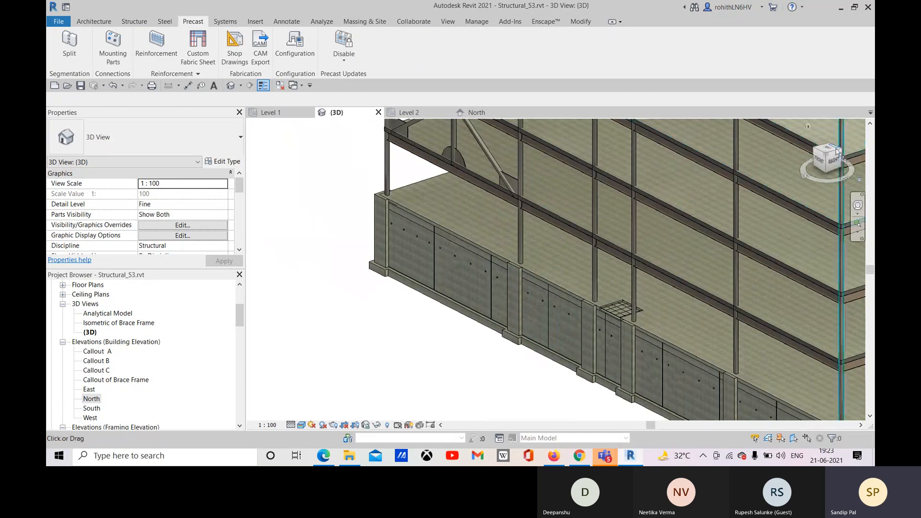
Step: Open the Level 2 structural plan and set its detail level to Fine
{"action": "left_click", "coordinate": [408, 112]}
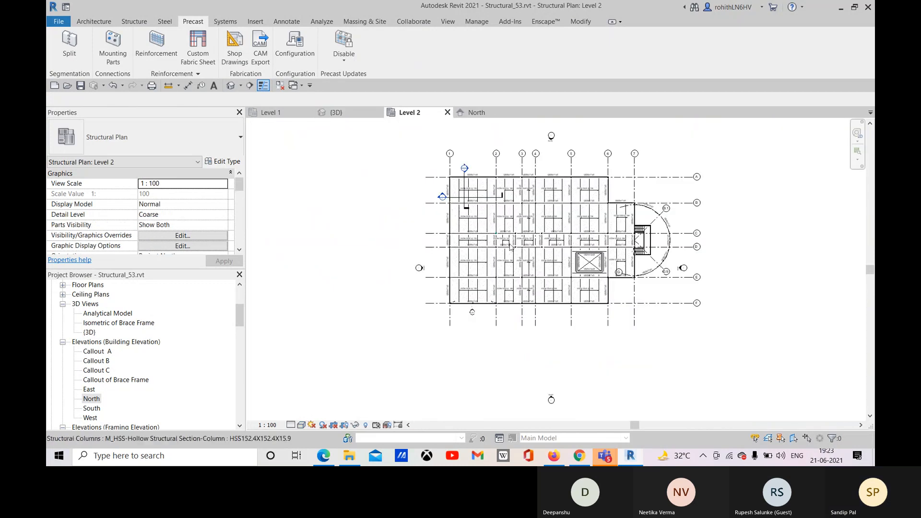
{"action": "scroll", "coordinate": [475, 159], "scroll_direction": "up", "scroll_amount": 4}
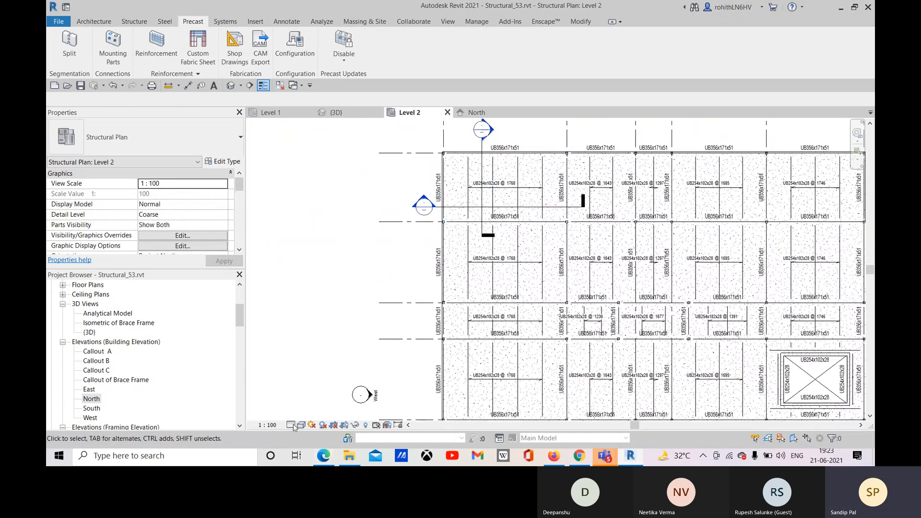
{"action": "left_click", "coordinate": [293, 425]}
{"action": "left_click", "coordinate": [303, 414]}
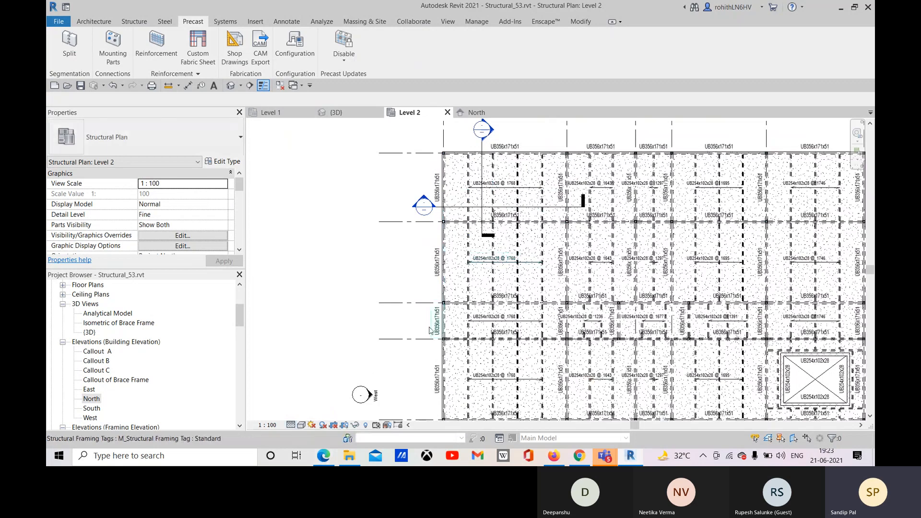
Step: Examine the framing and slab edge along grids 1 and F in the Level 2 plan
{"action": "scroll", "coordinate": [451, 160], "scroll_direction": "up", "scroll_amount": 4}
{"action": "scroll", "coordinate": [418, 181], "scroll_direction": "down", "scroll_amount": 4}
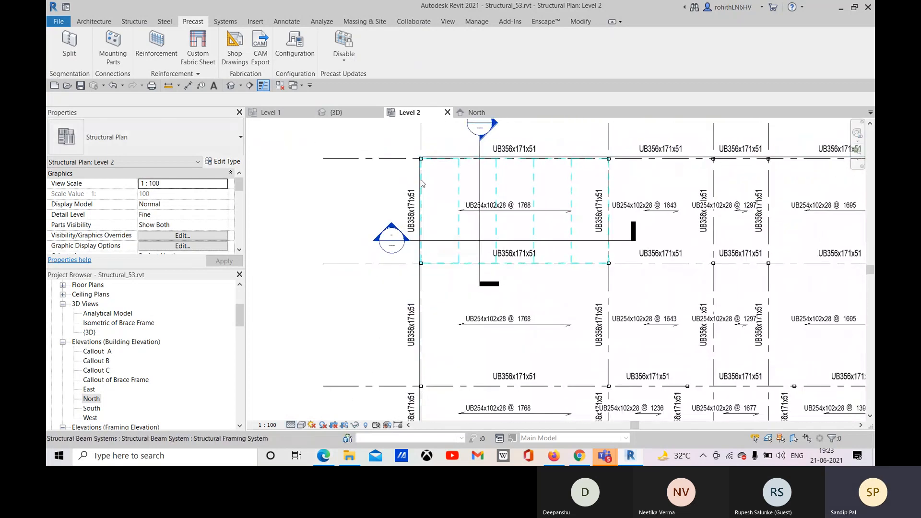
{"action": "scroll", "coordinate": [396, 294], "scroll_direction": "down", "scroll_amount": 4}
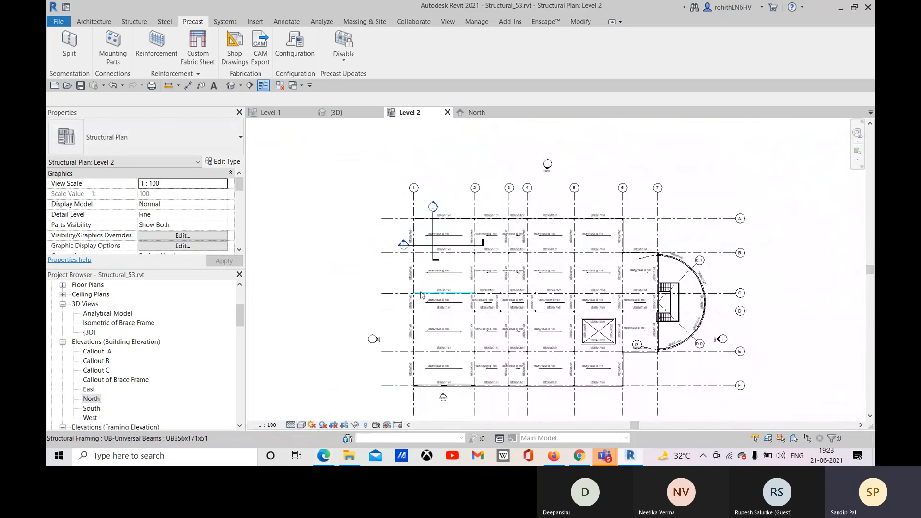
{"action": "scroll", "coordinate": [459, 294], "scroll_direction": "up", "scroll_amount": 2}
{"action": "scroll", "coordinate": [460, 294], "scroll_direction": "up", "scroll_amount": 4}
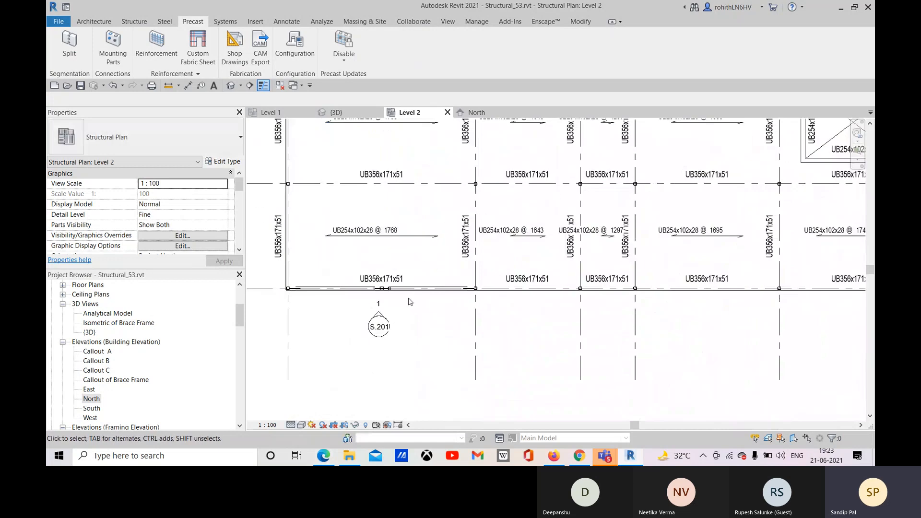
{"action": "scroll", "coordinate": [345, 291], "scroll_direction": "up", "scroll_amount": 2}
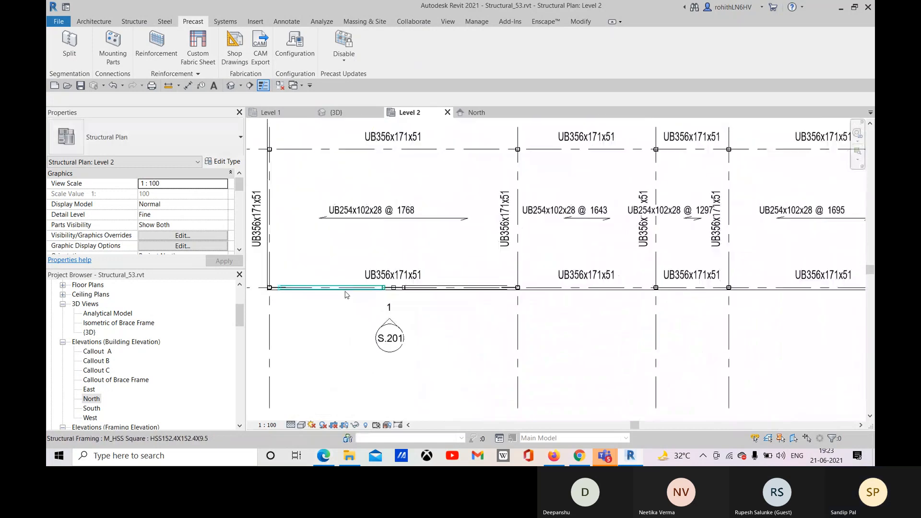
{"action": "middle_click_drag", "start_coordinate": [346, 291], "coordinate": [406, 291]}
{"action": "scroll", "coordinate": [465, 327], "scroll_direction": "down", "scroll_amount": 2}
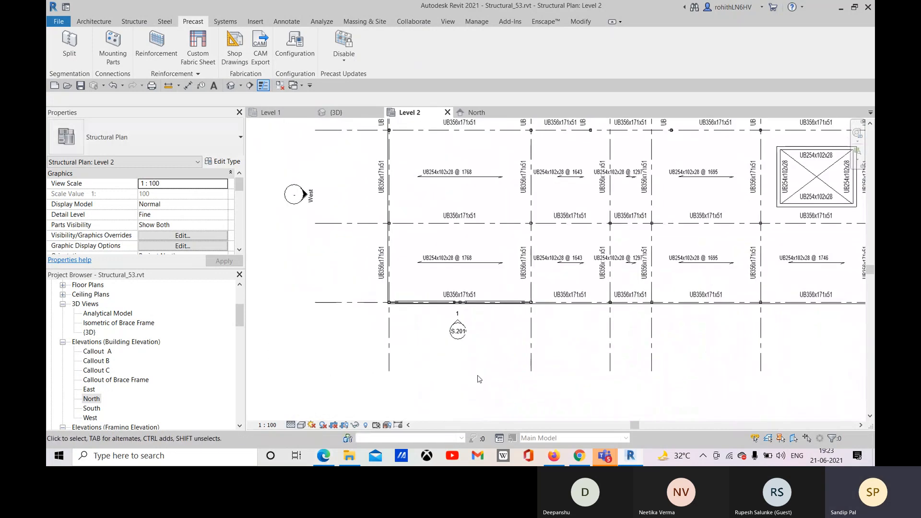
Step: Select the HSS square framing member on grid F beside grid 1 to inspect it, and clear the selection
{"action": "left_click", "coordinate": [336, 113]}
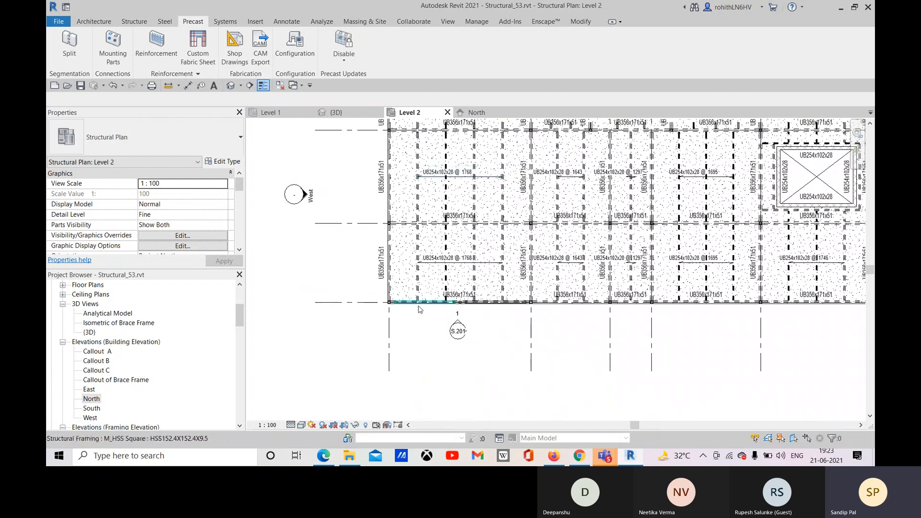
{"action": "left_click", "coordinate": [418, 308]}
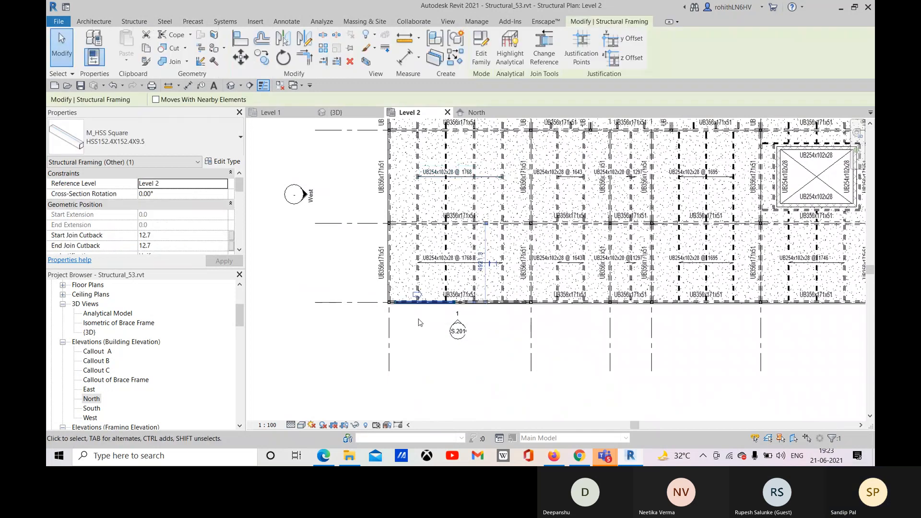
{"action": "left_click", "coordinate": [420, 331]}
Step: Set the Level 2 plan's visual style to Wireframe and check the corner where grids 1 and F meet
{"action": "scroll", "coordinate": [411, 307], "scroll_direction": "up", "scroll_amount": 5}
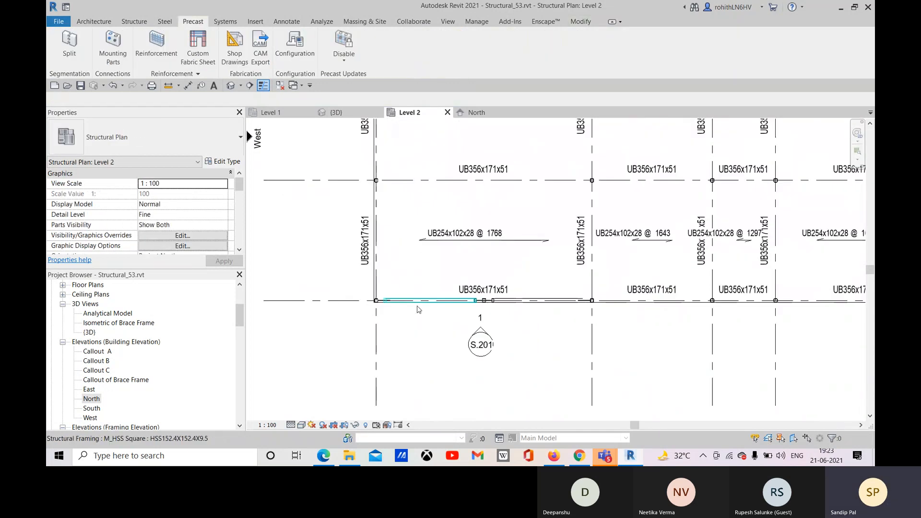
{"action": "scroll", "coordinate": [380, 313], "scroll_direction": "up", "scroll_amount": 3}
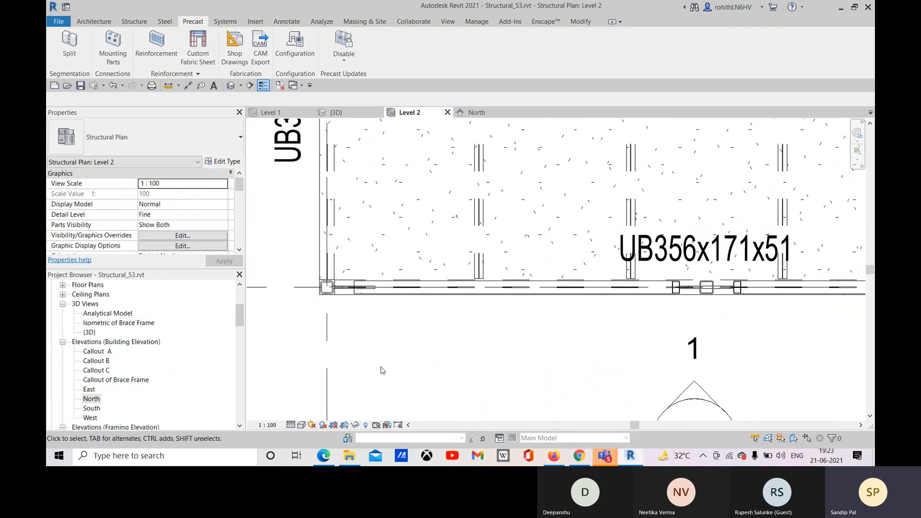
{"action": "left_click", "coordinate": [303, 426]}
{"action": "left_click", "coordinate": [331, 370]}
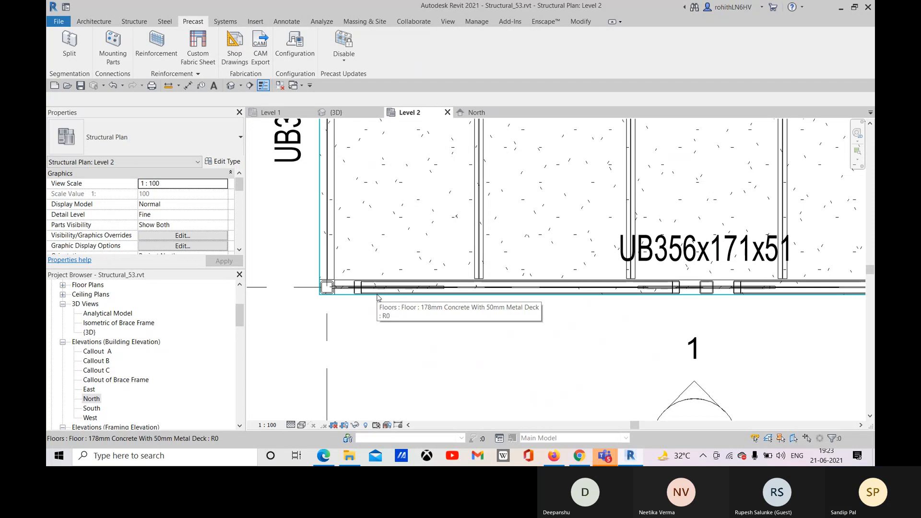
Step: Cycle through the overlapping elements along the slab edge beside grid 1 in Level 2 to inspect them, and clear the selection
{"action": "key", "text": "Tab"}
{"action": "key", "text": "Tab"}
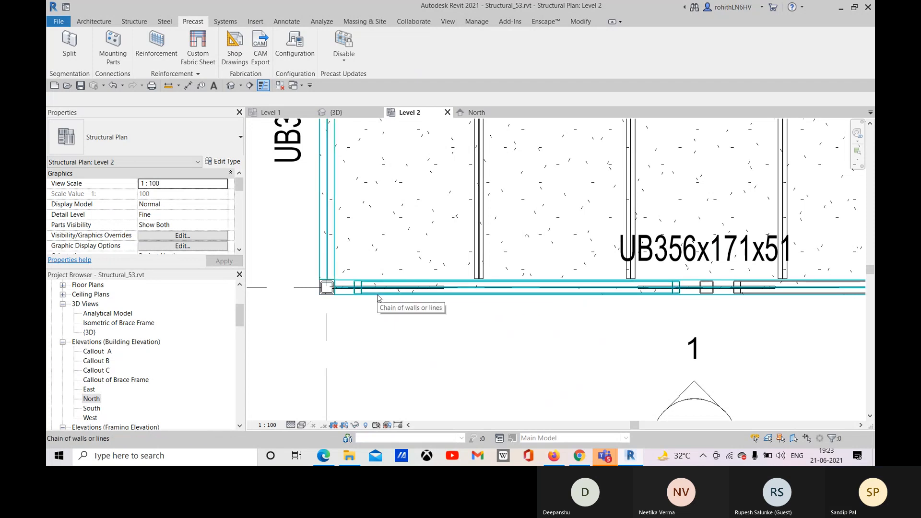
{"action": "left_click", "coordinate": [378, 298]}
{"action": "left_click", "coordinate": [395, 345]}
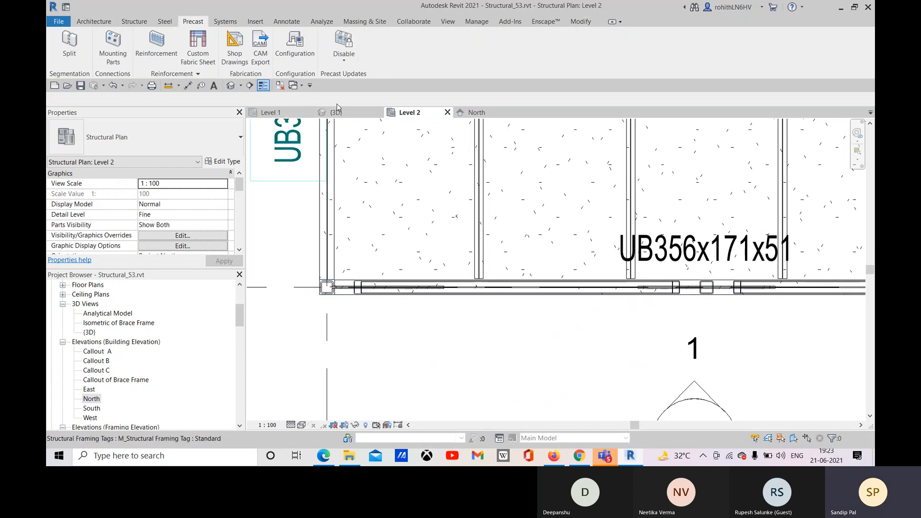
Step: Examine the foundation wall and the T.O. Footing level in the North elevation
{"action": "left_click", "coordinate": [477, 113]}
{"action": "scroll", "coordinate": [359, 290], "scroll_direction": "up", "scroll_amount": 4}
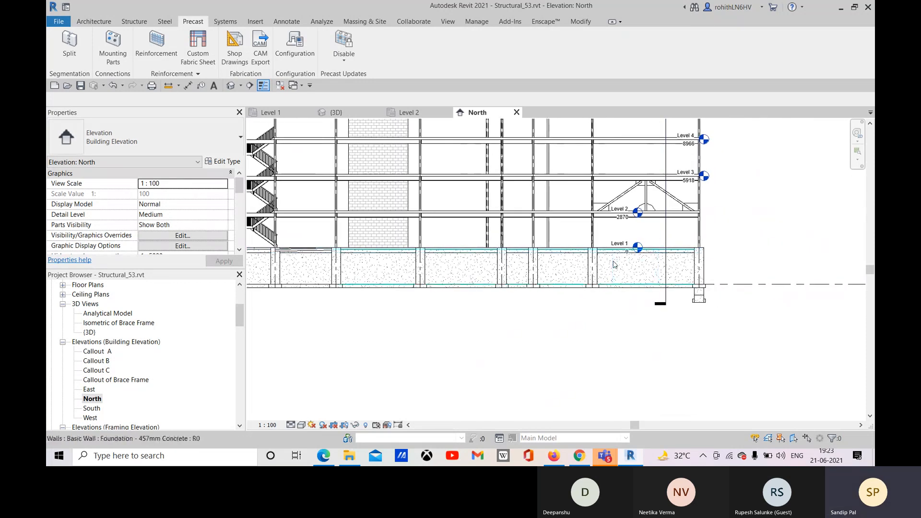
{"action": "scroll", "coordinate": [629, 246], "scroll_direction": "down", "scroll_amount": 1}
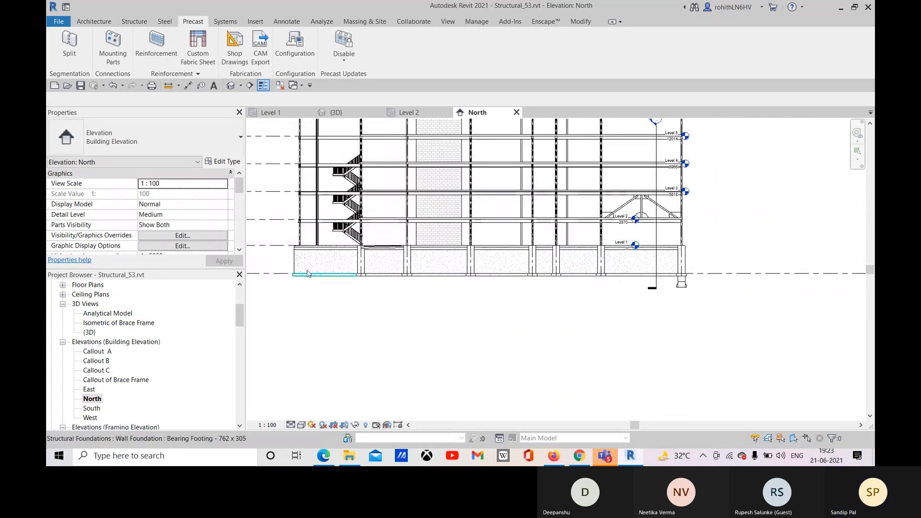
{"action": "middle_click_drag", "start_coordinate": [342, 274], "coordinate": [471, 283]}
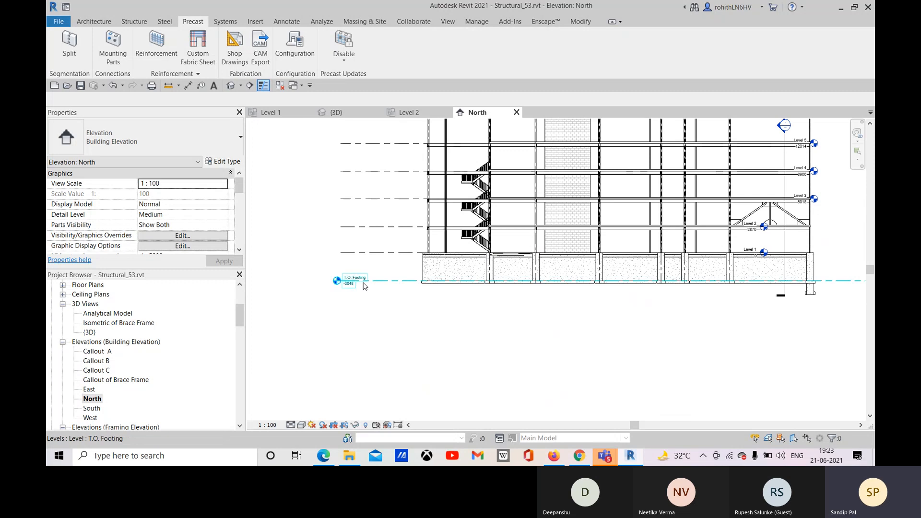
{"action": "middle_click_drag", "start_coordinate": [384, 283], "coordinate": [343, 282]}
{"action": "scroll", "coordinate": [343, 281], "scroll_direction": "up", "scroll_amount": 1}
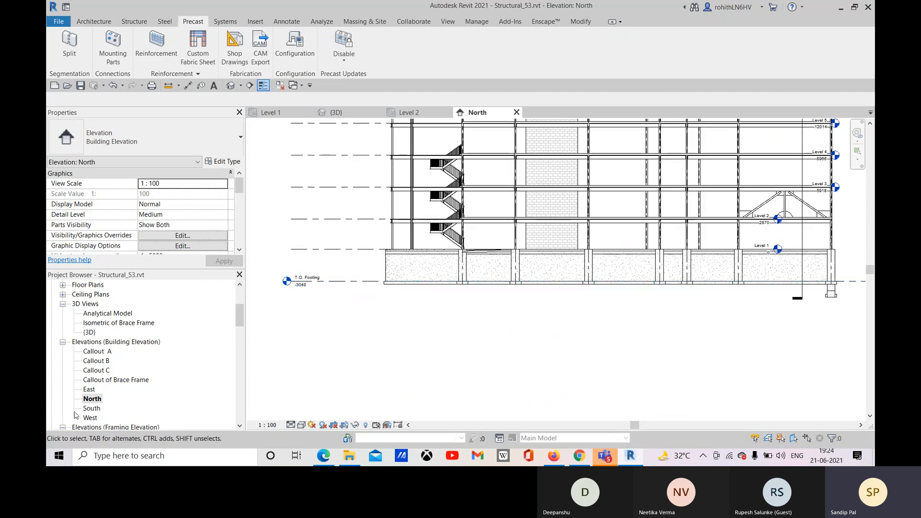
Step: Open the T.O. Footing structural plan, close the Level 2 view, and locate the segmented foundation wall
{"action": "scroll", "coordinate": [97, 333], "scroll_direction": "up", "scroll_amount": 4}
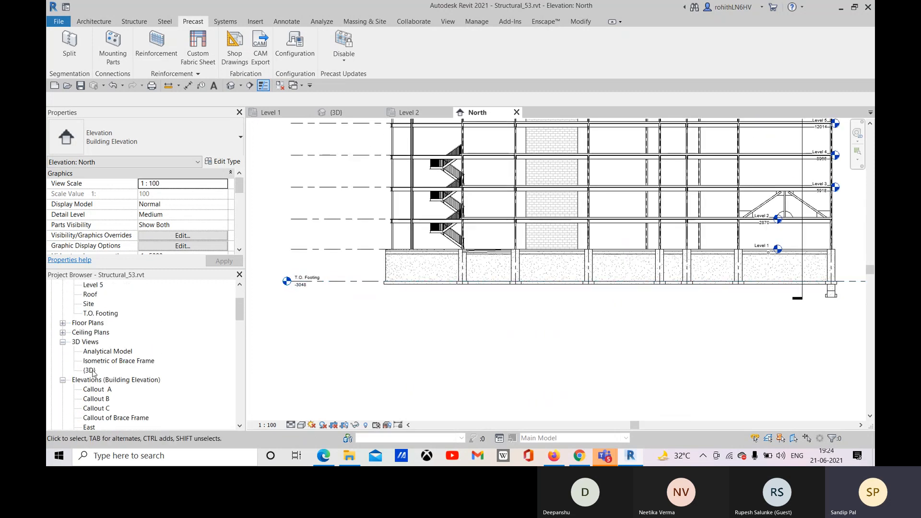
{"action": "double_click", "coordinate": [95, 314]}
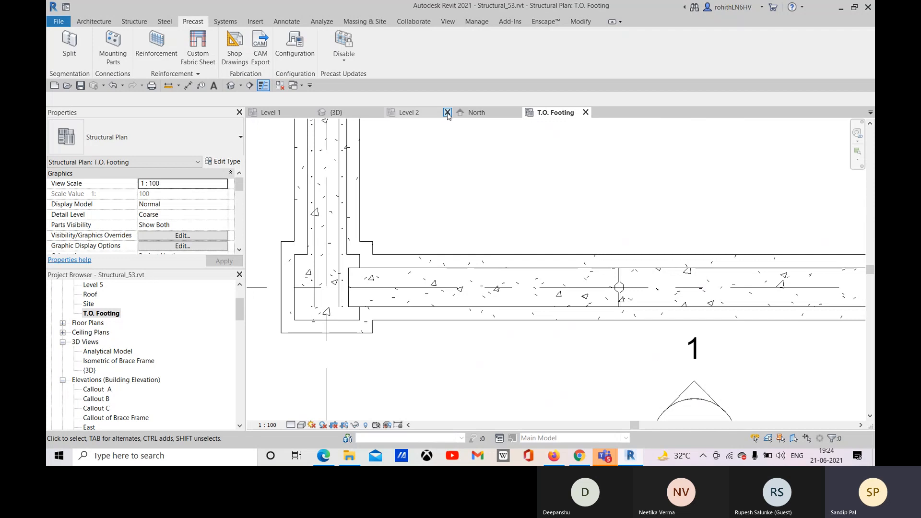
{"action": "scroll", "coordinate": [393, 277], "scroll_direction": "down", "scroll_amount": 8}
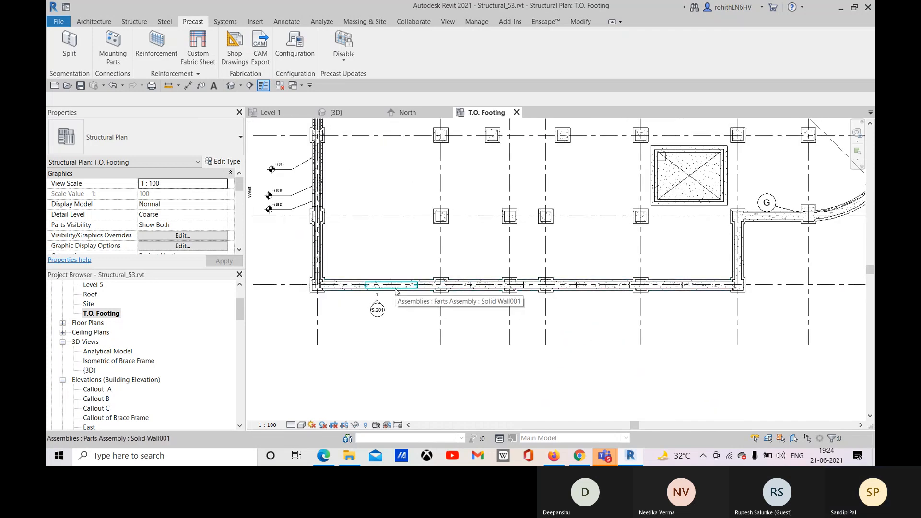
{"action": "scroll", "coordinate": [352, 289], "scroll_direction": "up", "scroll_amount": 2}
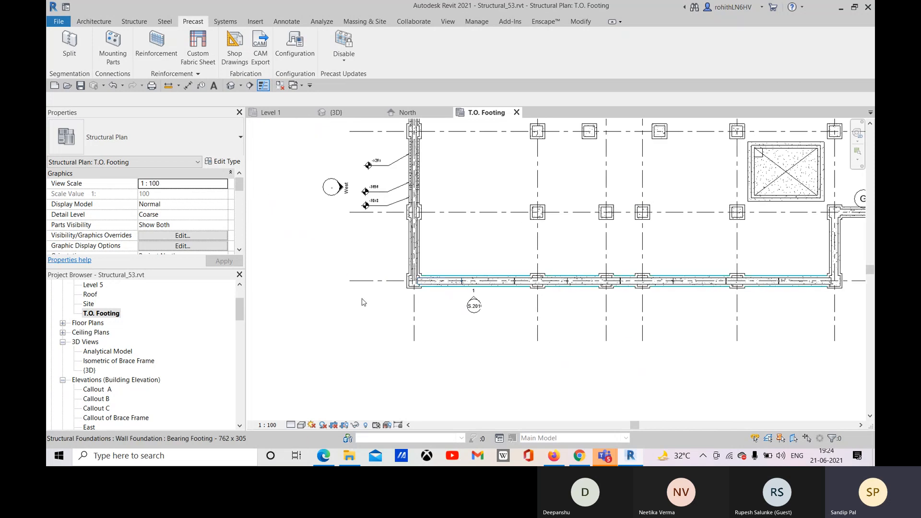
{"action": "scroll", "coordinate": [476, 283], "scroll_direction": "up", "scroll_amount": 2}
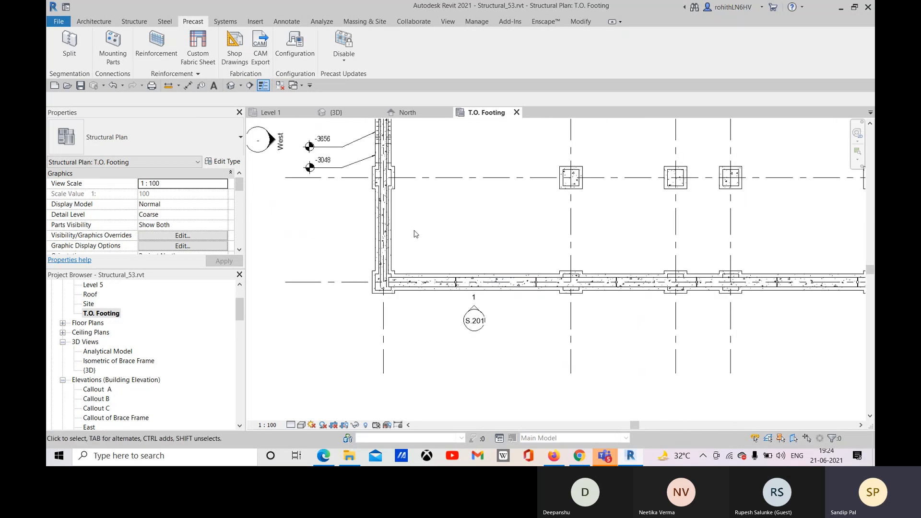
Step: Try to cut a rectangular wall opening in the foundation wall's end precast segment in the T.O. Footing plan
{"action": "left_click", "coordinate": [580, 22]}
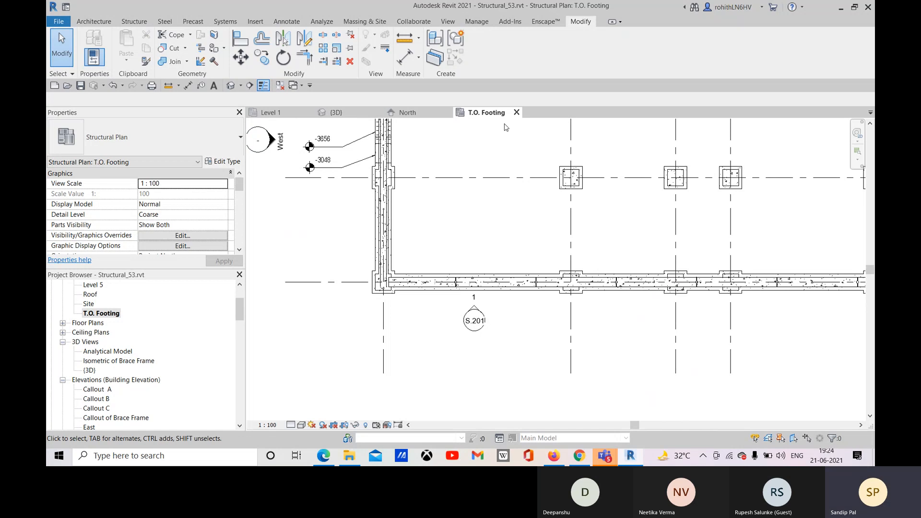
{"action": "left_click", "coordinate": [92, 22]}
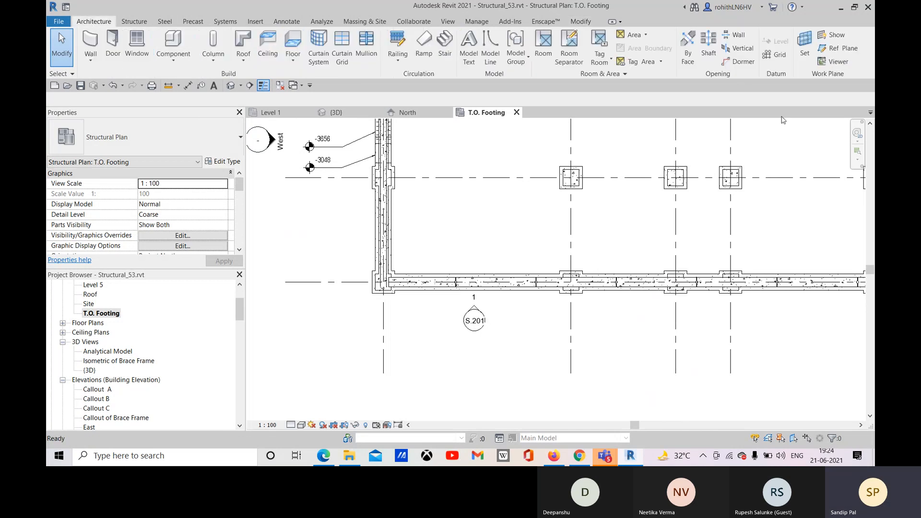
{"action": "left_click", "coordinate": [735, 34]}
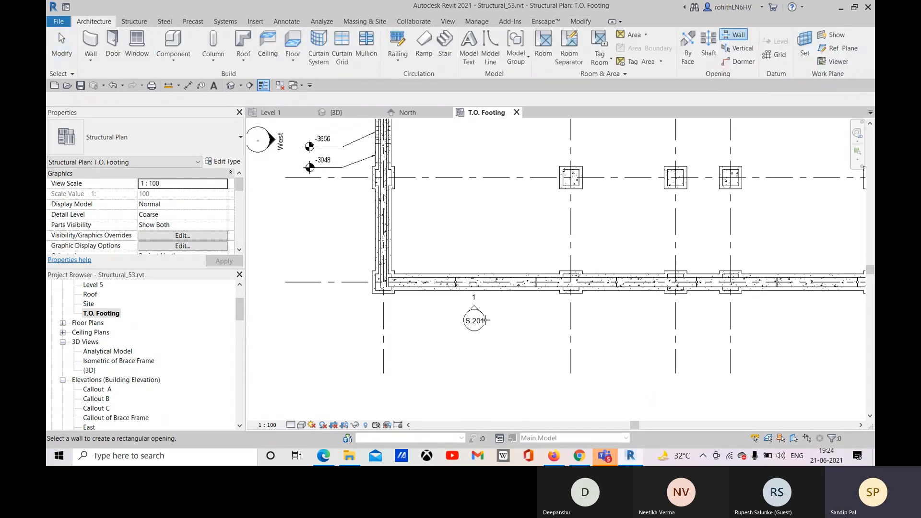
{"action": "scroll", "coordinate": [487, 320], "scroll_direction": "up", "scroll_amount": 3}
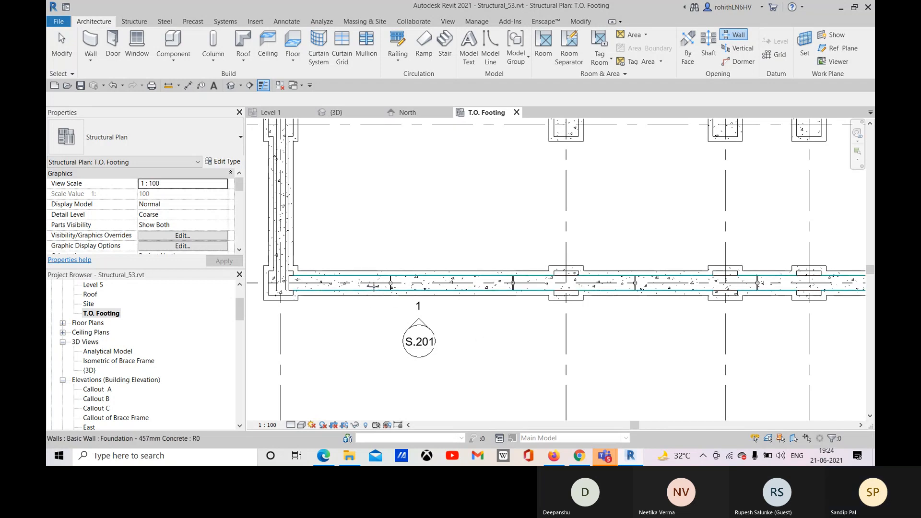
{"action": "left_click", "coordinate": [375, 286]}
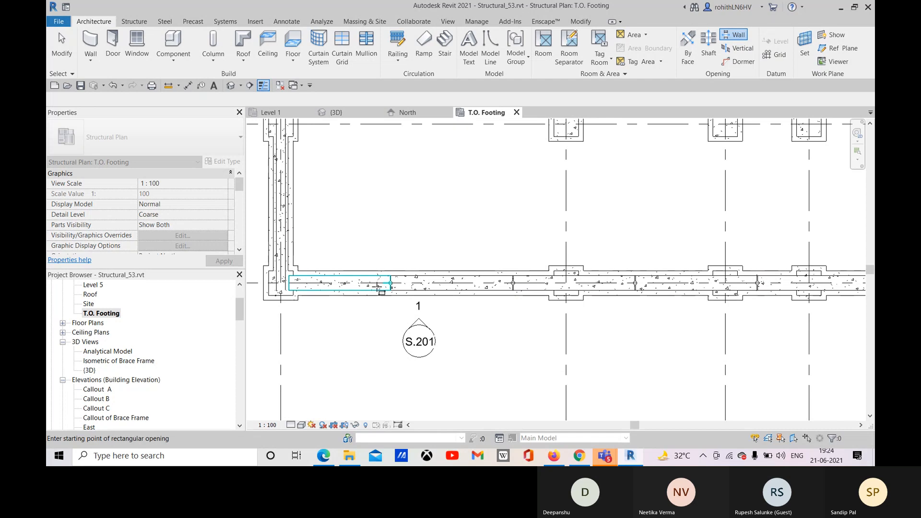
{"action": "left_click", "coordinate": [318, 283]}
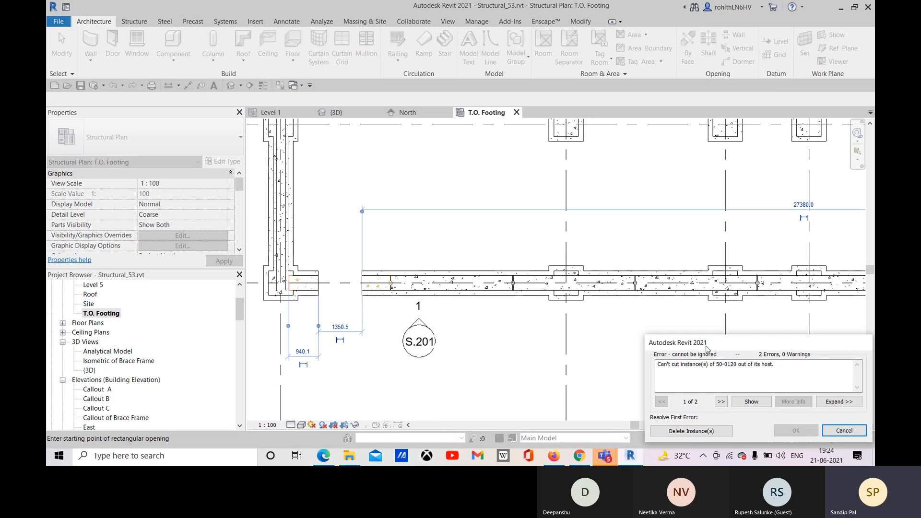
{"action": "left_click_drag", "start_coordinate": [671, 339], "coordinate": [557, 316]}
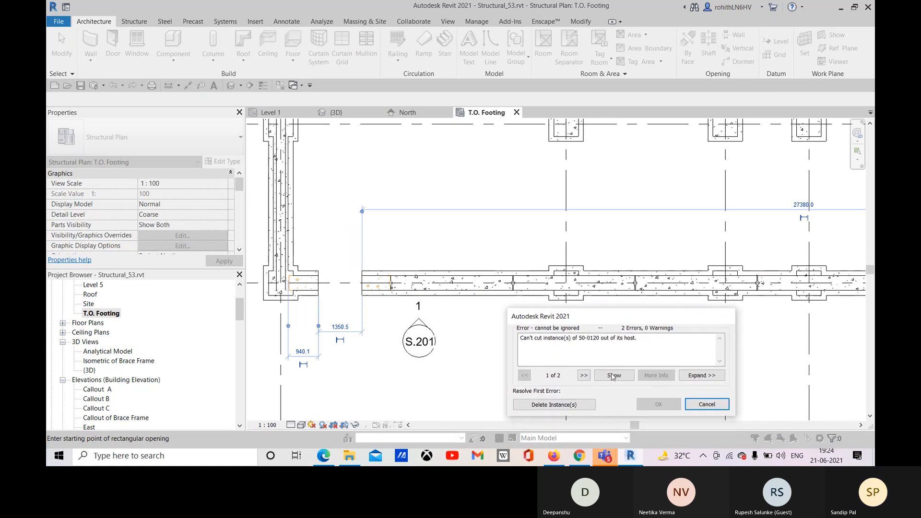
{"action": "left_click", "coordinate": [693, 404]}
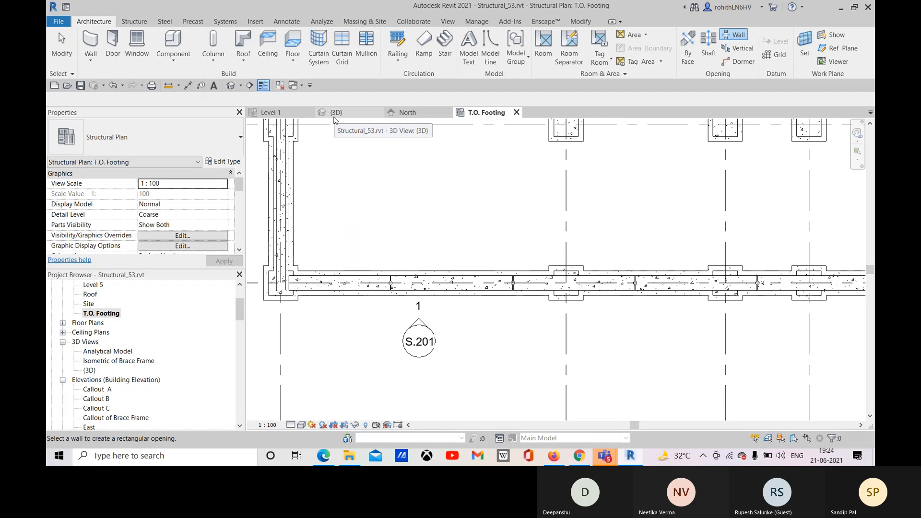
Step: In the 3D view, cut a rectangular wall opening about 911 mm high in the foundation wall's end precast segment
{"action": "left_click", "coordinate": [363, 111]}
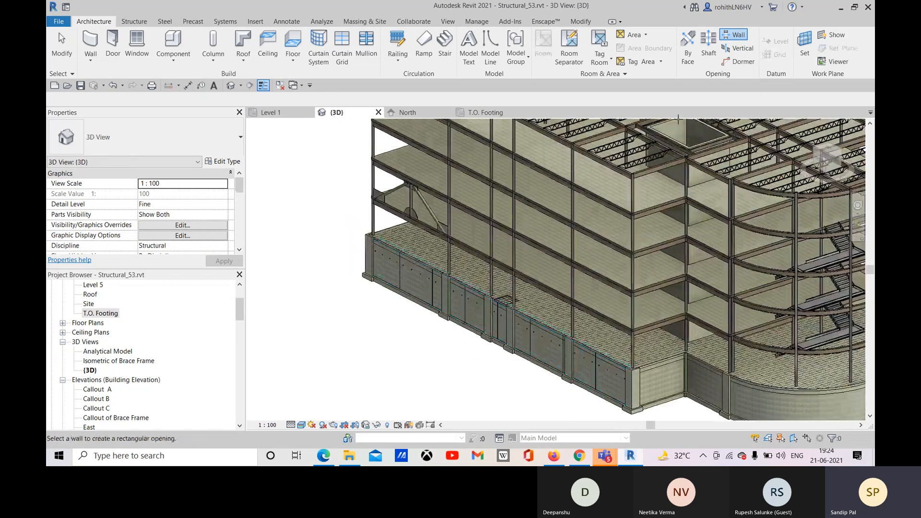
{"action": "scroll", "coordinate": [388, 234], "scroll_direction": "up", "scroll_amount": 5}
{"action": "scroll", "coordinate": [388, 235], "scroll_direction": "down", "scroll_amount": 5}
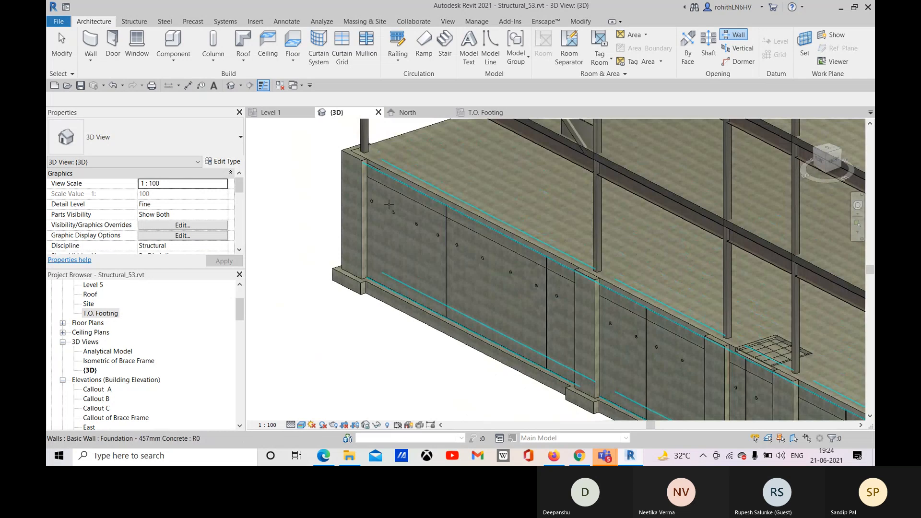
{"action": "left_click", "coordinate": [394, 235]}
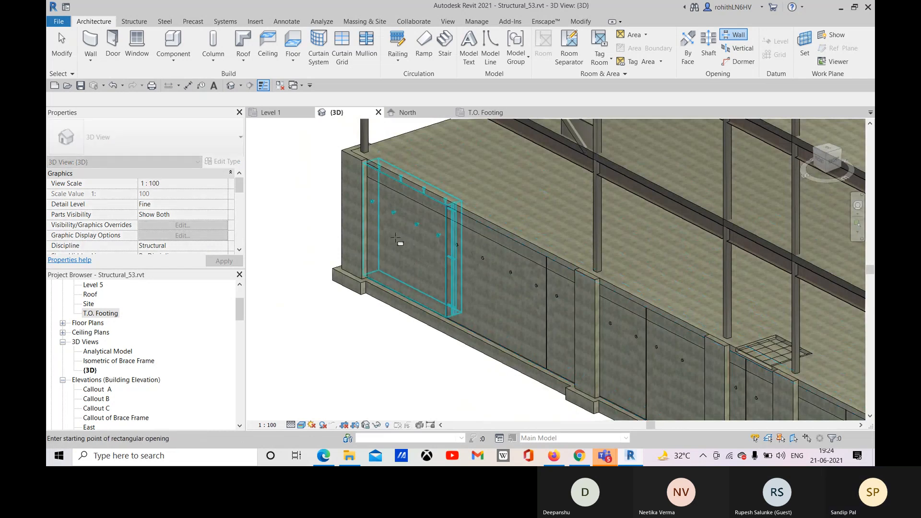
{"action": "left_click", "coordinate": [397, 235]}
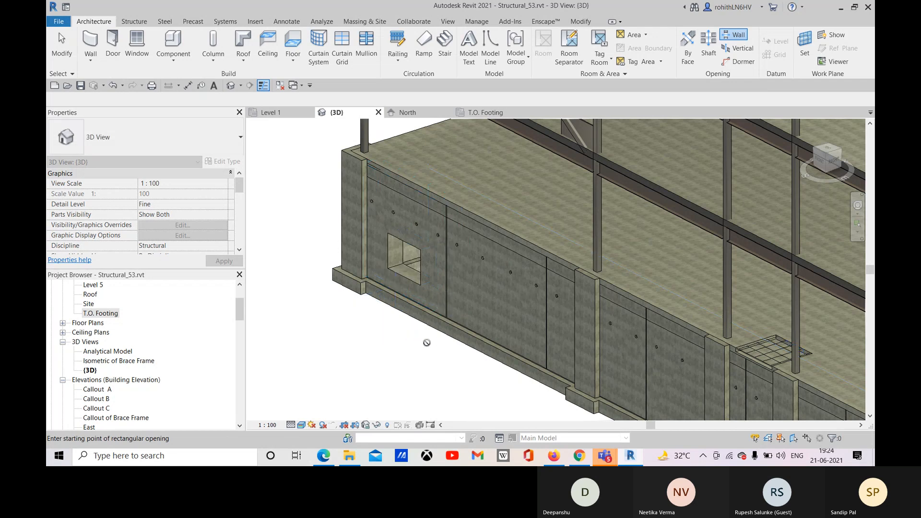
{"action": "key", "text": "Escape"}
{"action": "key", "text": "Escape"}
Step: Reshape the new wall opening to a top offset of about -1205.5 and a base offset of about 800.2
{"action": "middle_click_drag", "start_coordinate": [486, 322], "coordinate": [459, 277], "text": "shift"}
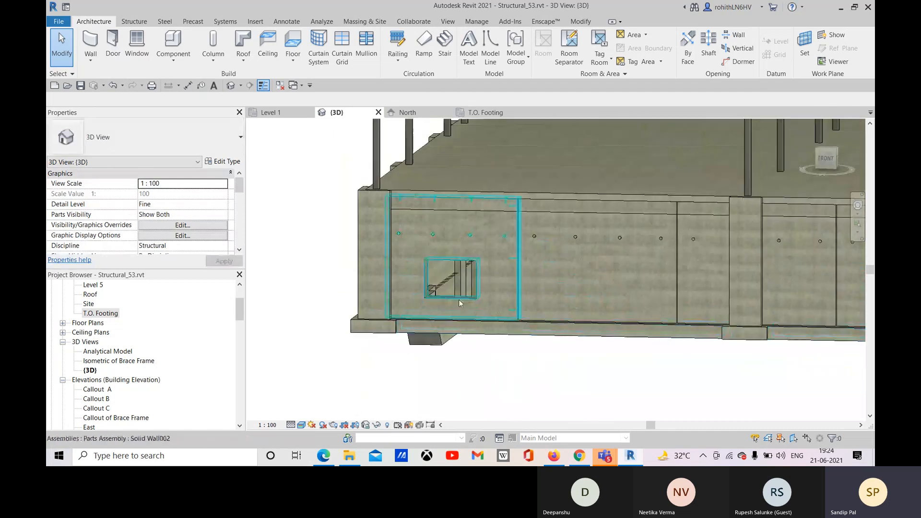
{"action": "key", "text": "Tab"}
{"action": "left_click", "coordinate": [474, 269]}
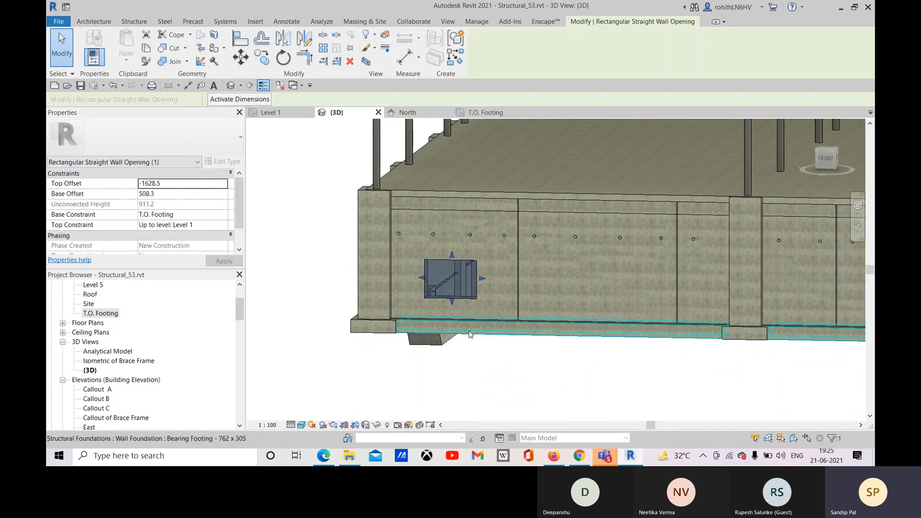
{"action": "middle_click_drag", "start_coordinate": [469, 332], "coordinate": [466, 348]}
{"action": "left_click_drag", "start_coordinate": [450, 273], "coordinate": [450, 258]}
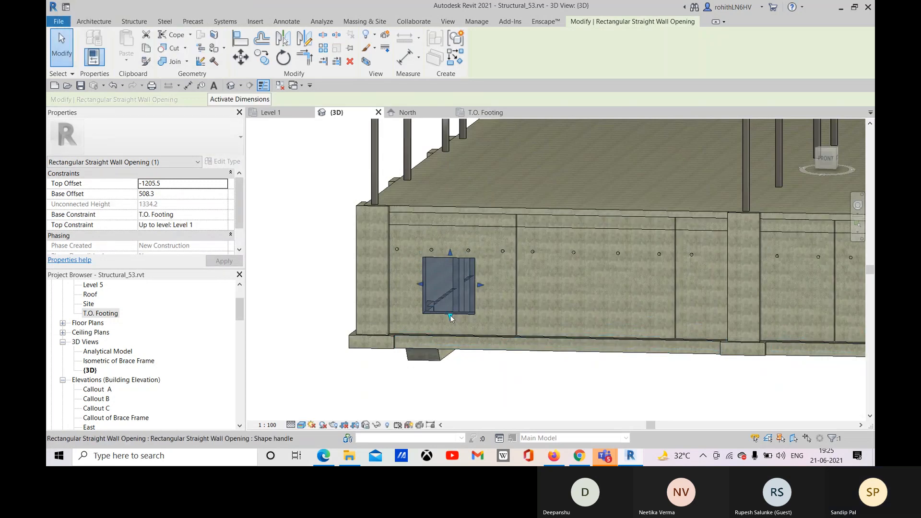
{"action": "left_click_drag", "start_coordinate": [450, 317], "coordinate": [451, 301]}
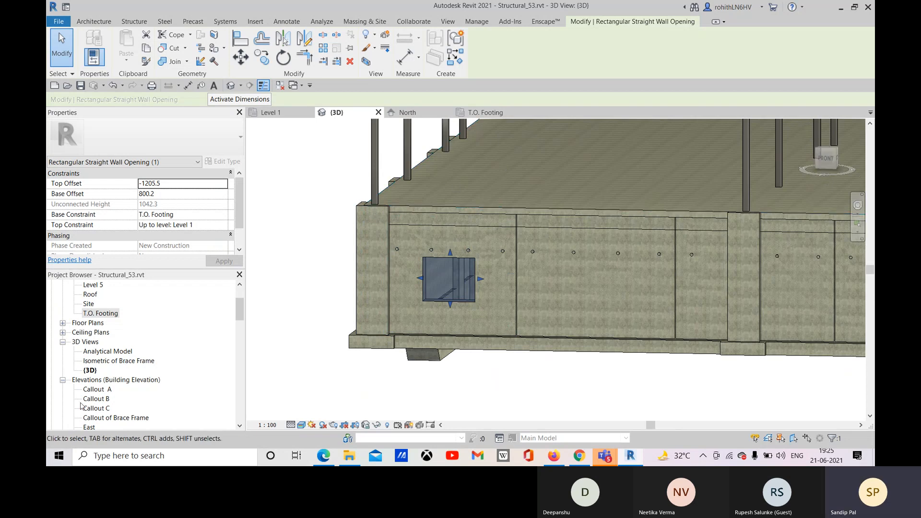
Step: Open the South elevation and inspect the opening and its host foundation wall, and clear the selection
{"action": "scroll", "coordinate": [107, 419], "scroll_direction": "down", "scroll_amount": 1}
{"action": "double_click", "coordinate": [99, 418]}
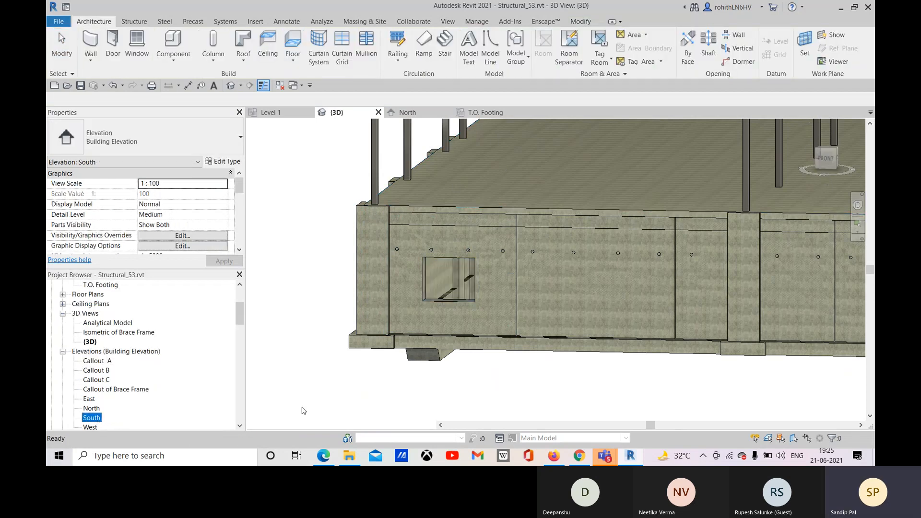
{"action": "scroll", "coordinate": [519, 313], "scroll_direction": "down", "scroll_amount": 5}
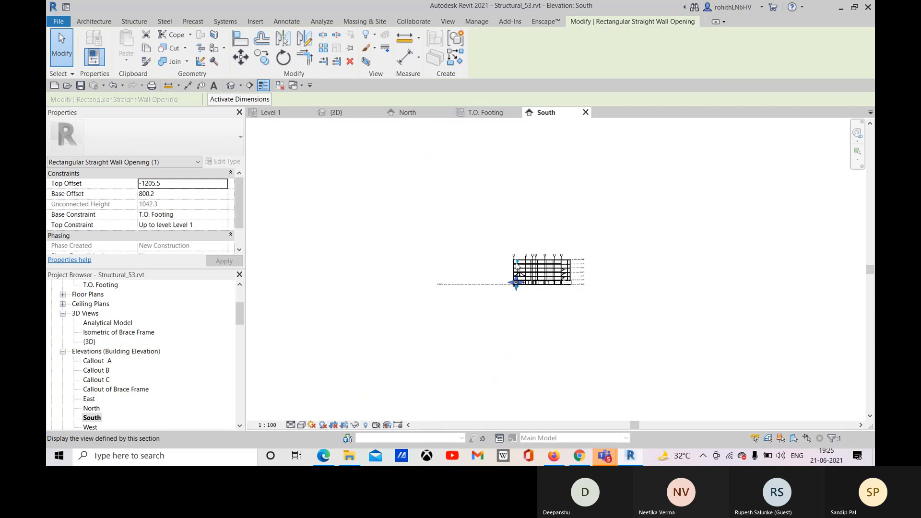
{"action": "scroll", "coordinate": [519, 313], "scroll_direction": "up", "scroll_amount": 10}
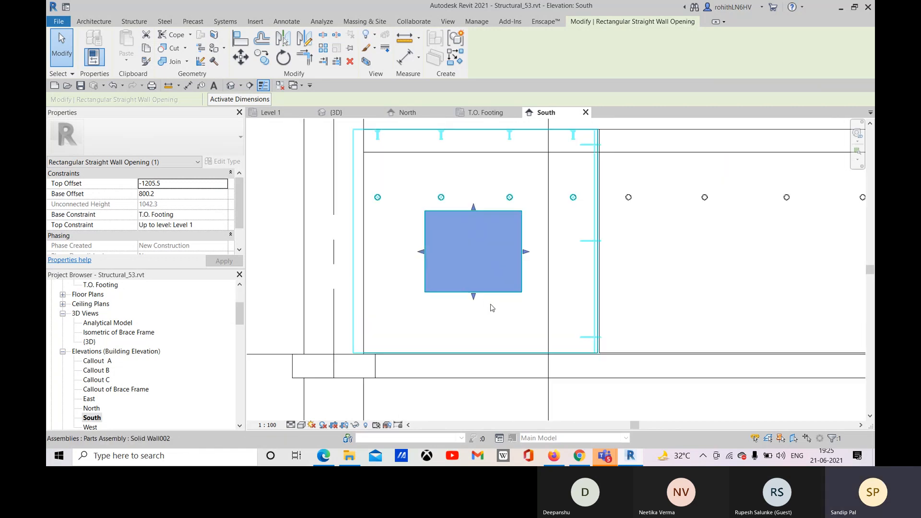
{"action": "left_click", "coordinate": [497, 409]}
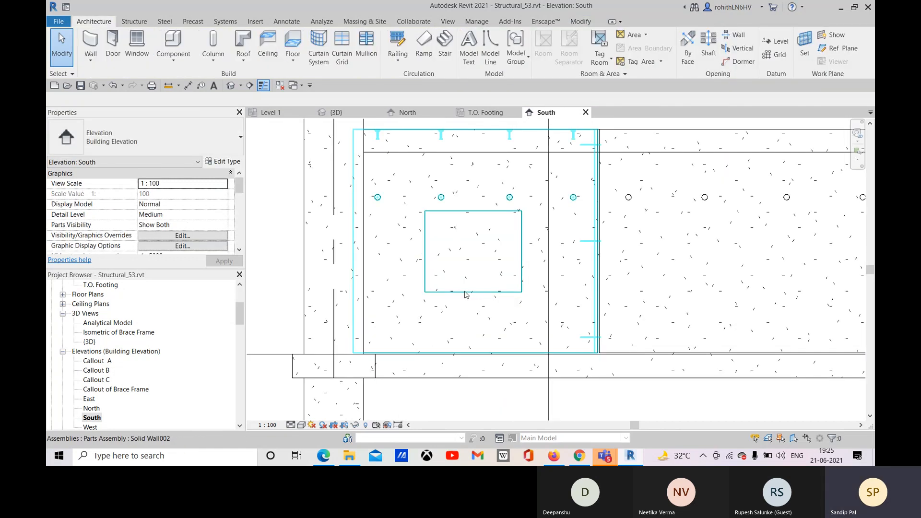
{"action": "key", "text": "Tab"}
{"action": "left_click", "coordinate": [465, 294]}
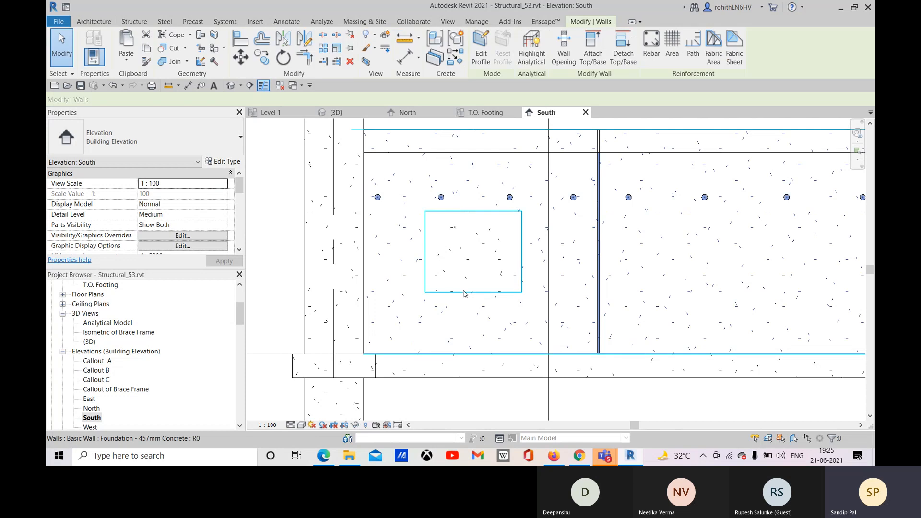
{"action": "key", "text": "Escape"}
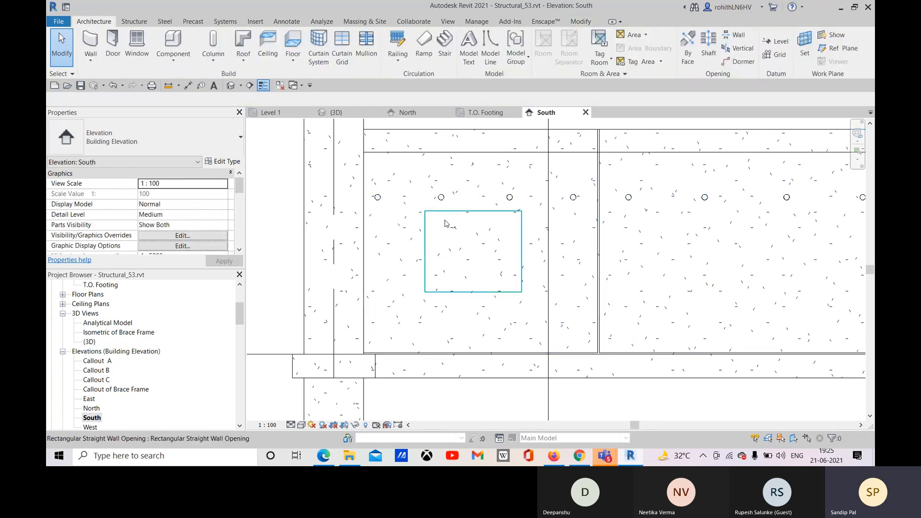
Step: Lower the wall opening's top edge to a top offset of about -1323.1 in the South elevation
{"action": "left_click", "coordinate": [446, 230]}
{"action": "left_click_drag", "start_coordinate": [474, 207], "coordinate": [472, 219]}
{"action": "left_click_drag", "start_coordinate": [466, 294], "coordinate": [469, 295]}
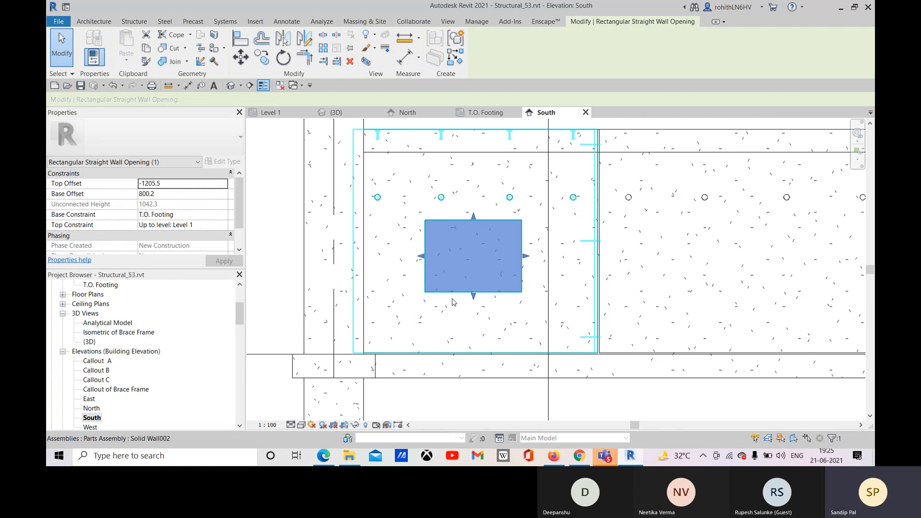
{"action": "scroll", "coordinate": [478, 316], "scroll_direction": "down", "scroll_amount": 3}
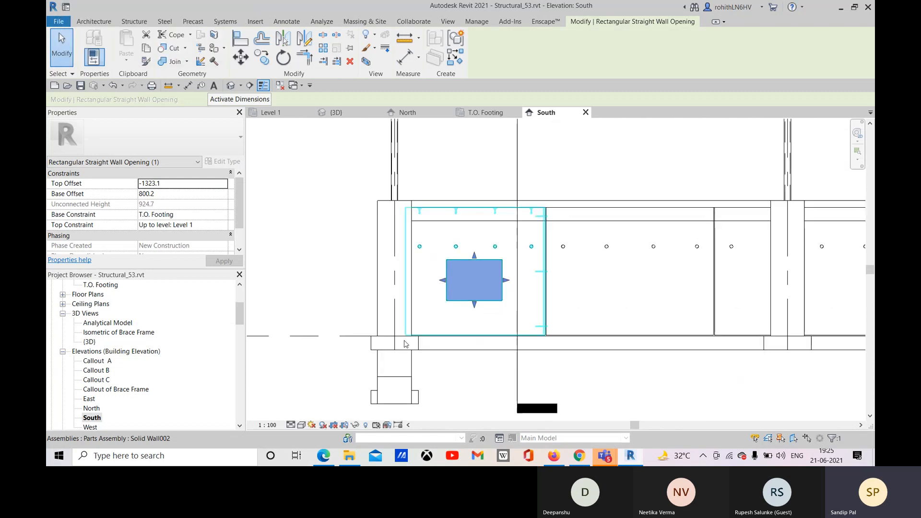
Step: Clear the selection, return to the 3D view and inspect the opening in the foundation wall's end precast segment
{"action": "key", "text": "Escape"}
{"action": "middle_click_drag", "start_coordinate": [472, 299], "coordinate": [469, 284]}
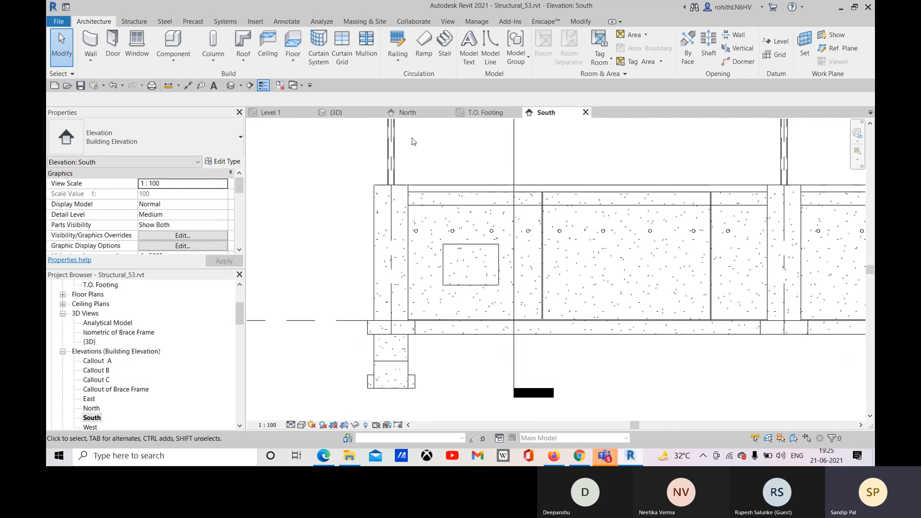
{"action": "left_click", "coordinate": [336, 112]}
{"action": "scroll", "coordinate": [503, 292], "scroll_direction": "down", "scroll_amount": 5}
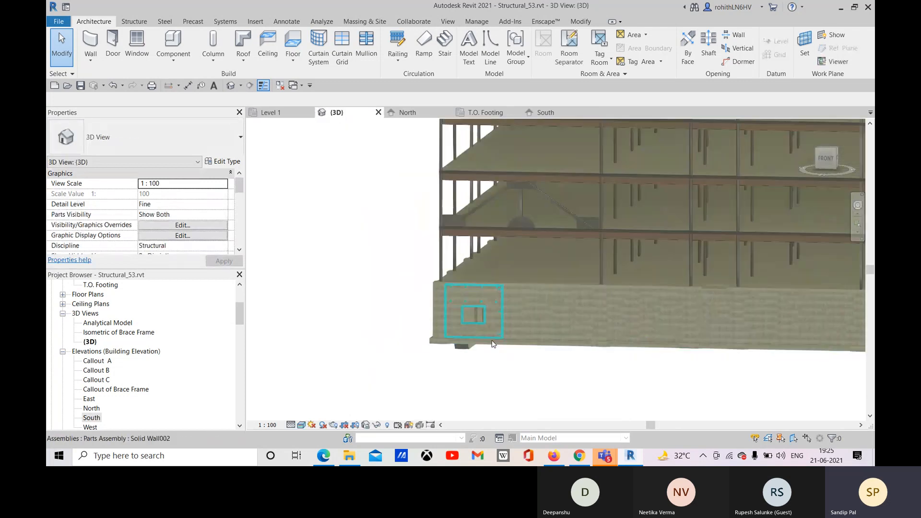
{"action": "scroll", "coordinate": [476, 372], "scroll_direction": "up", "scroll_amount": 2}
{"action": "scroll", "coordinate": [476, 372], "scroll_direction": "up", "scroll_amount": 2}
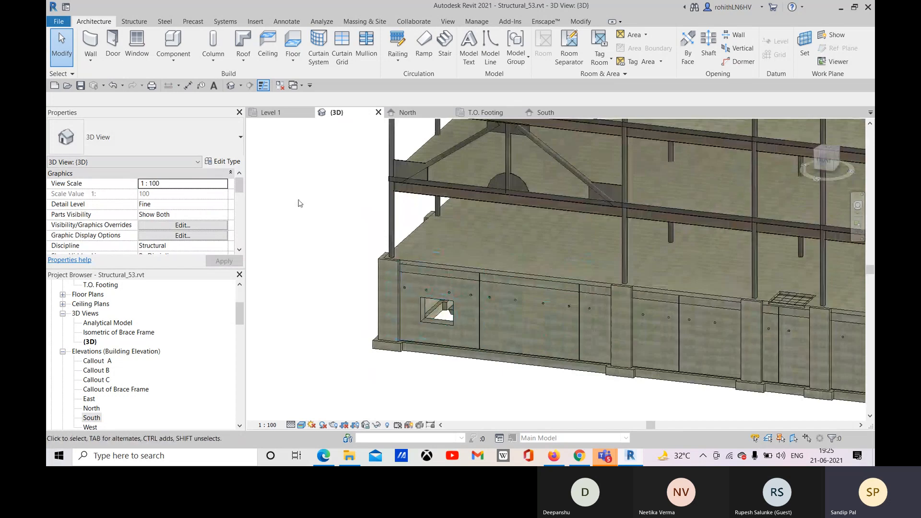
Step: In the precast configuration for solid wall reinforcement, set the Corner Bars overlapping length to 650
{"action": "left_click", "coordinate": [192, 21]}
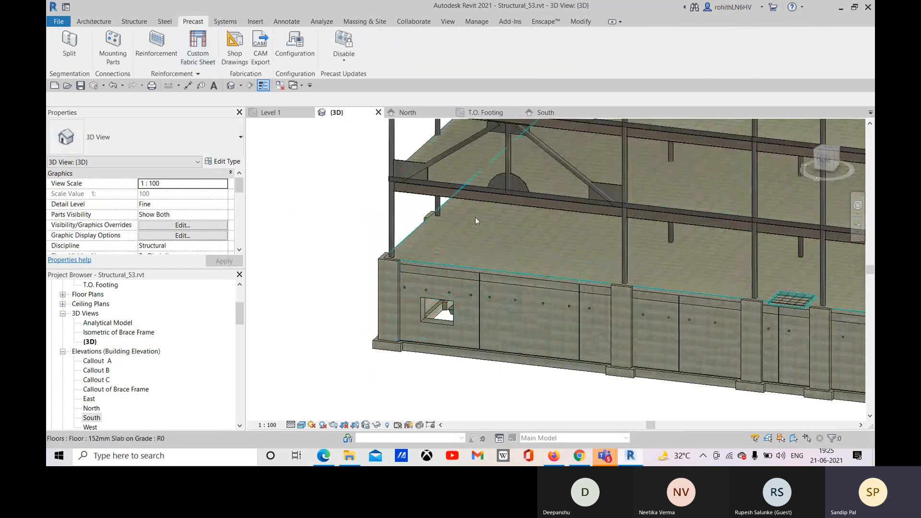
{"action": "left_click", "coordinate": [294, 46]}
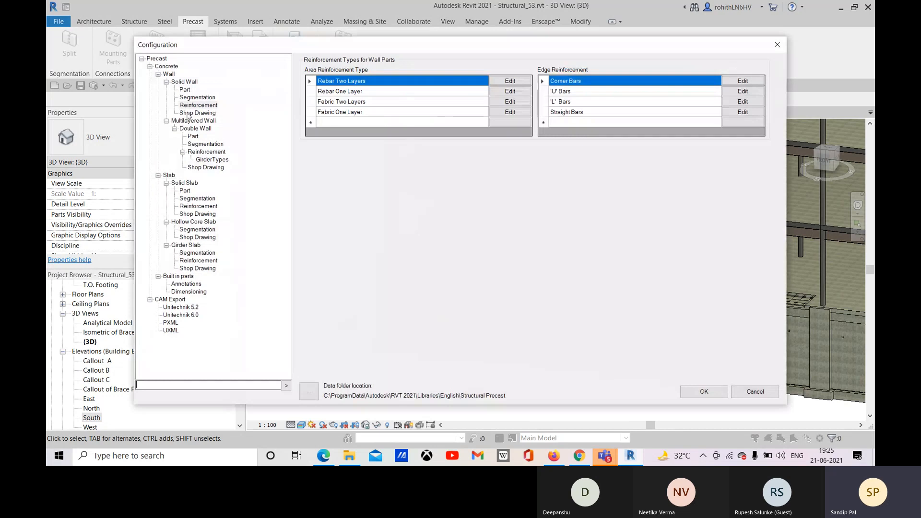
{"action": "left_click", "coordinate": [198, 206]}
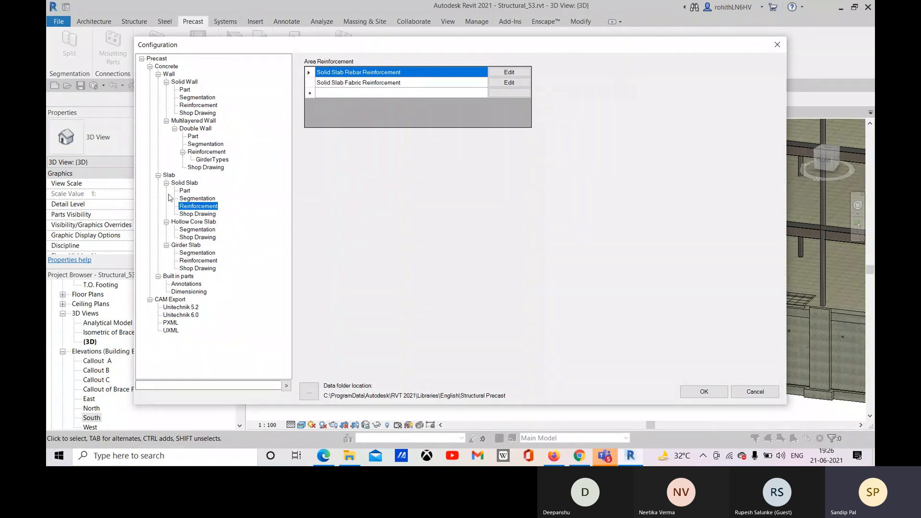
{"action": "left_click", "coordinate": [196, 106]}
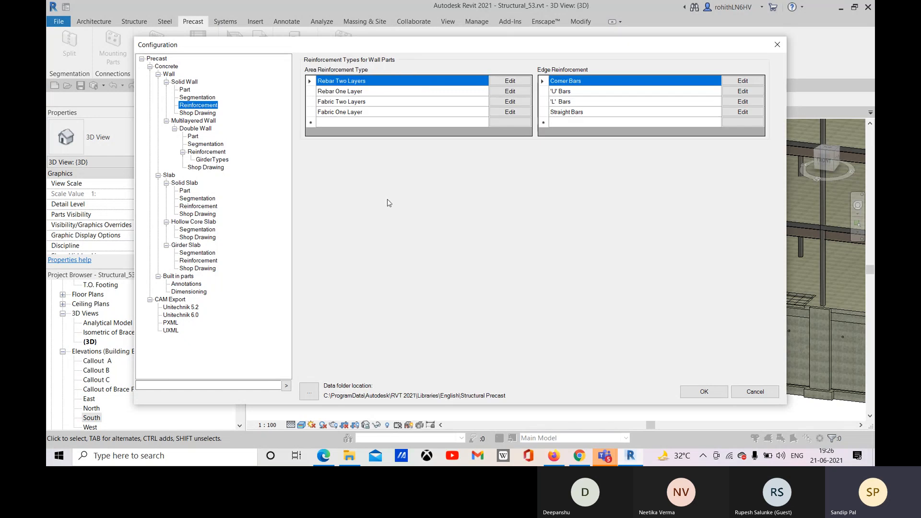
{"action": "left_click", "coordinate": [742, 80]}
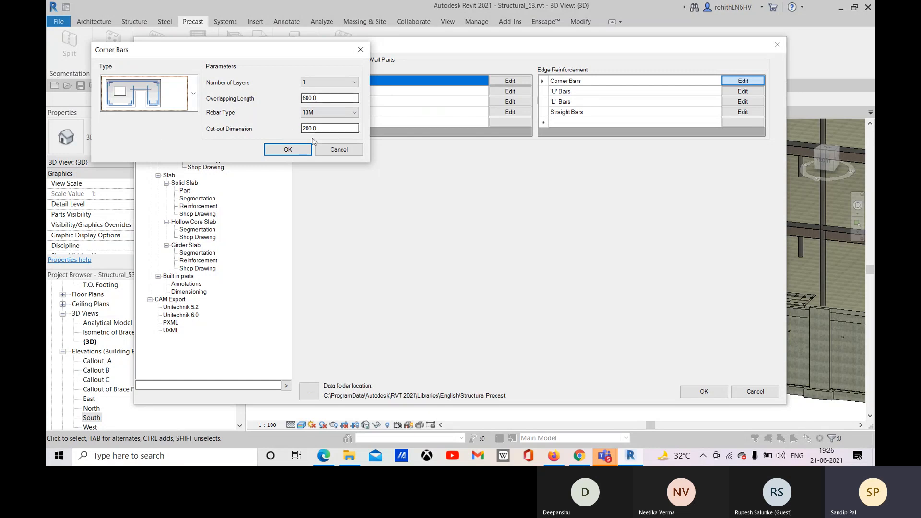
{"action": "left_click", "coordinate": [307, 99]}
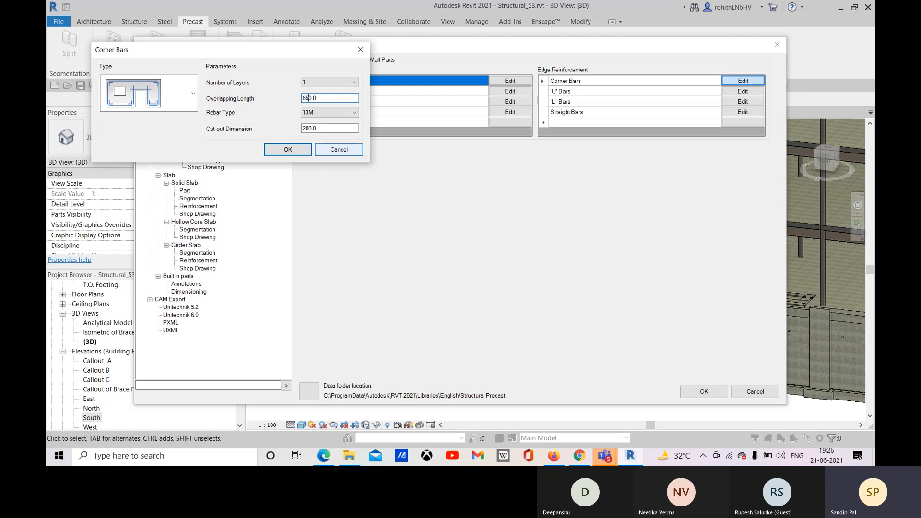
{"action": "left_click", "coordinate": [329, 83]}
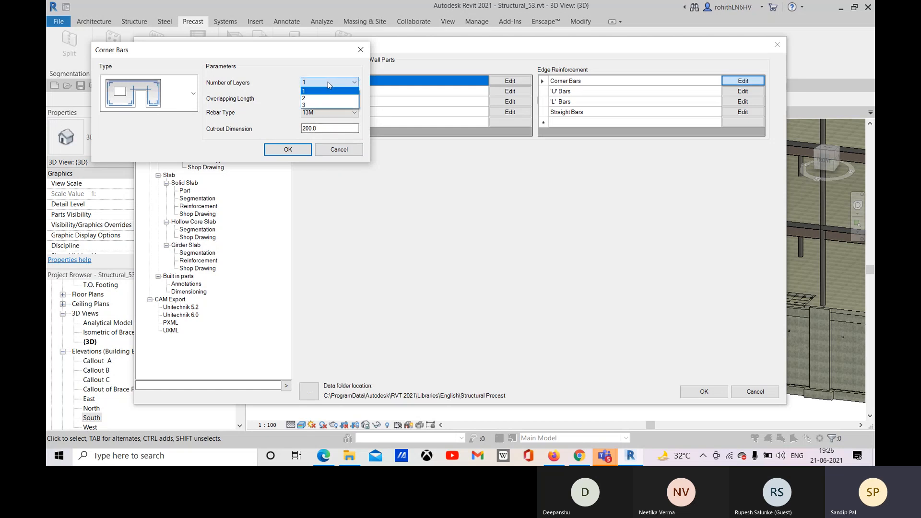
{"action": "left_click", "coordinate": [275, 93]}
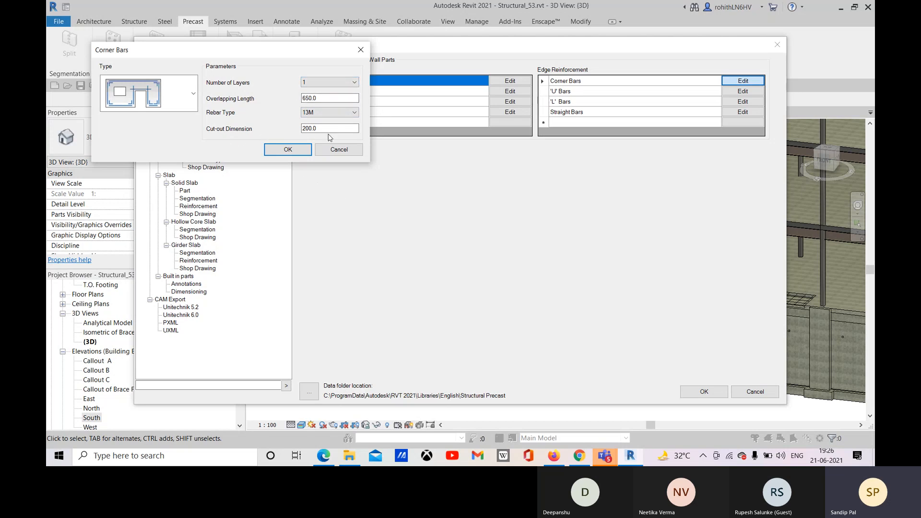
{"action": "left_click", "coordinate": [288, 149]}
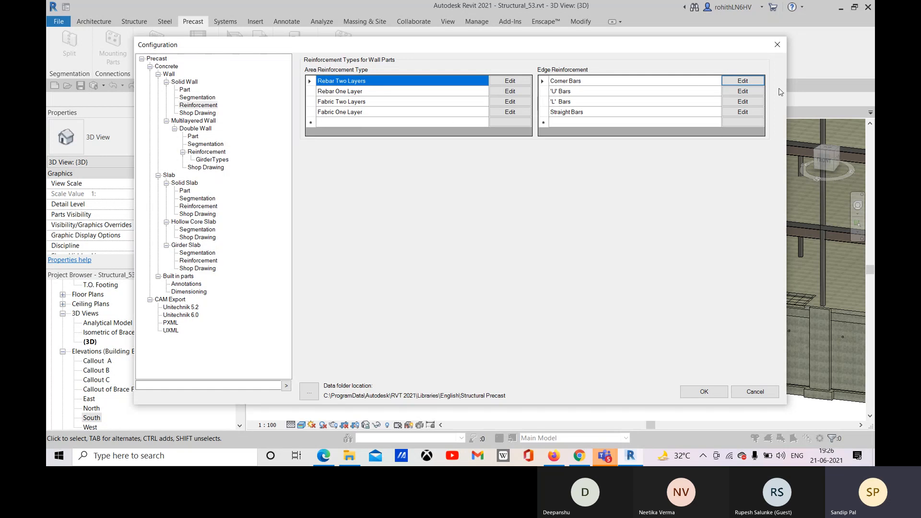
Step: Review the 'U' Bars edge reinforcement parameters for solid walls without changing them
{"action": "left_click", "coordinate": [741, 91]}
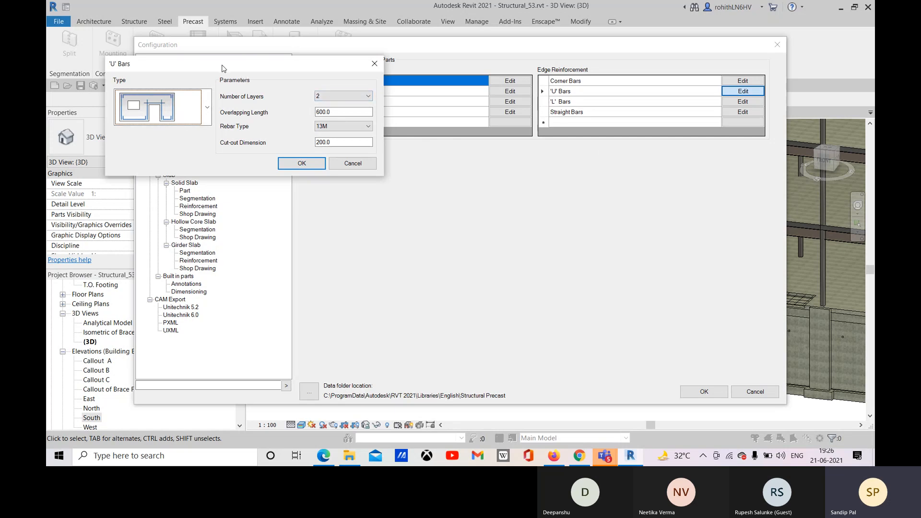
{"action": "left_click_drag", "start_coordinate": [222, 68], "coordinate": [296, 144]}
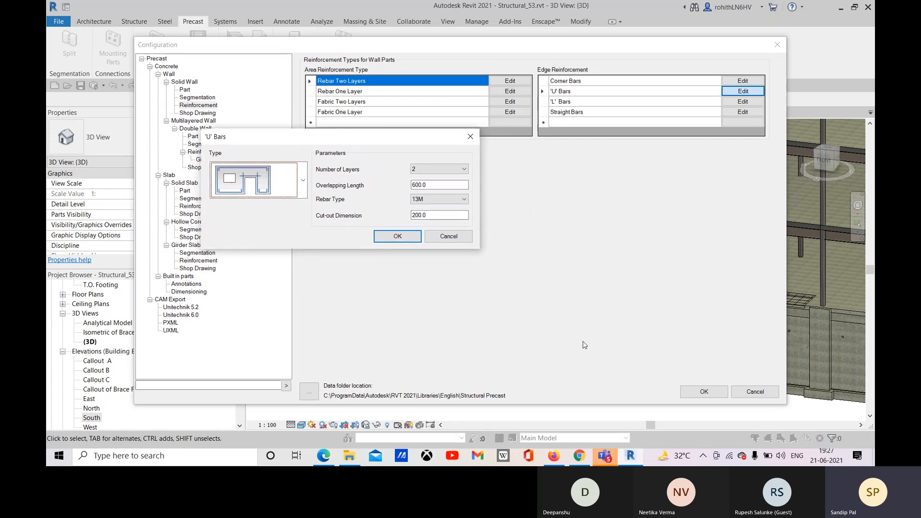
{"action": "left_click", "coordinate": [449, 236]}
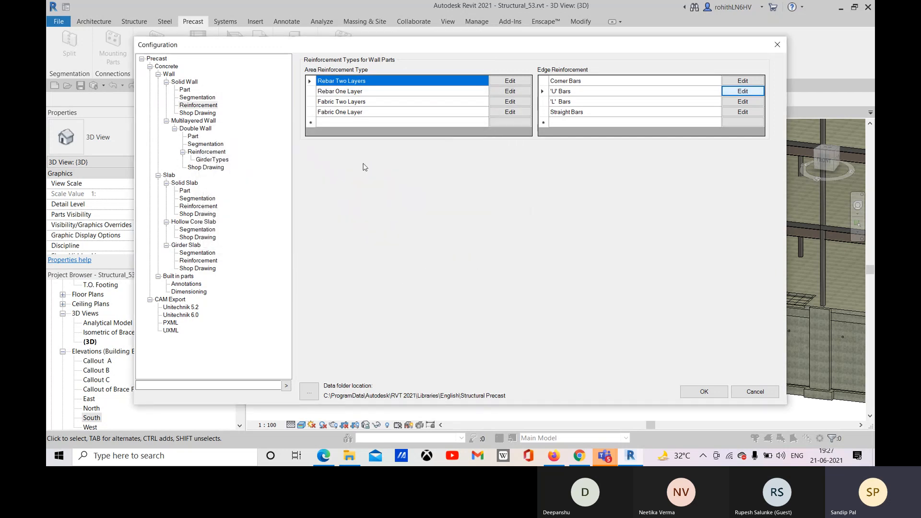
Step: Set the overlapping length of the Straight Bars edge reinforcement to 500
{"action": "left_click", "coordinate": [743, 112]}
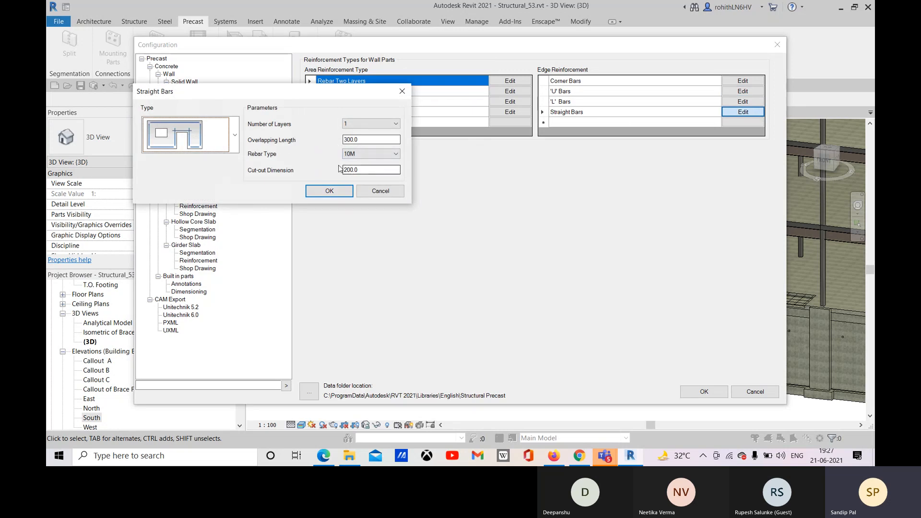
{"action": "left_click", "coordinate": [342, 139]}
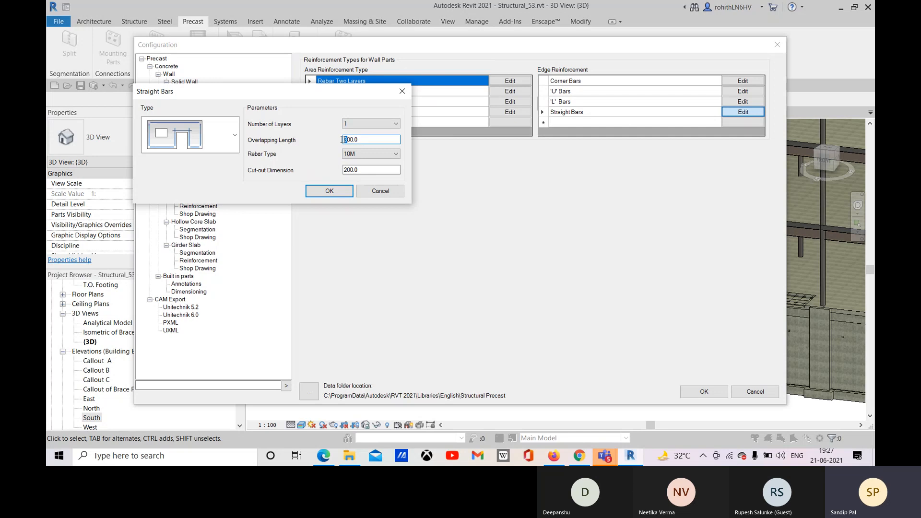
{"action": "type", "text": "5"}
{"action": "left_click", "coordinate": [317, 194]}
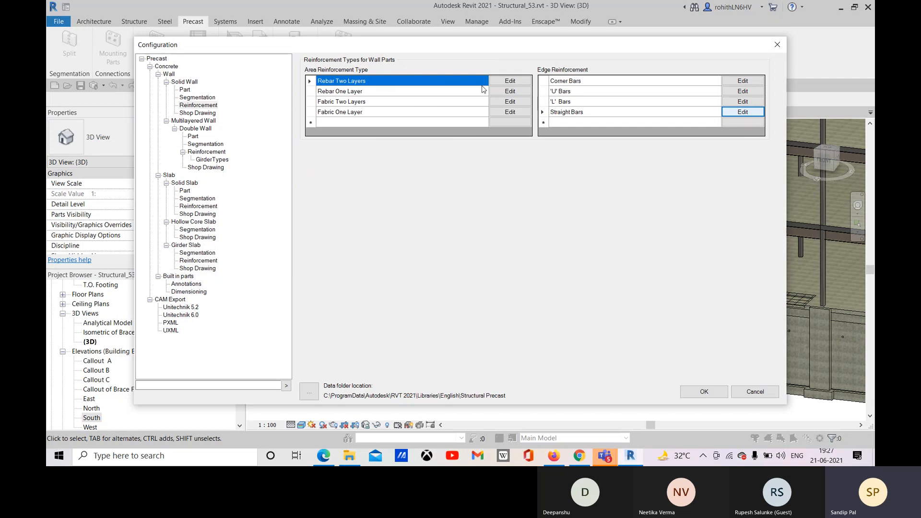
Step: For the Rebar Two Layers area reinforcement, set the steel bar position to Center and the cover offset to 50 mm
{"action": "left_click", "coordinate": [508, 82]}
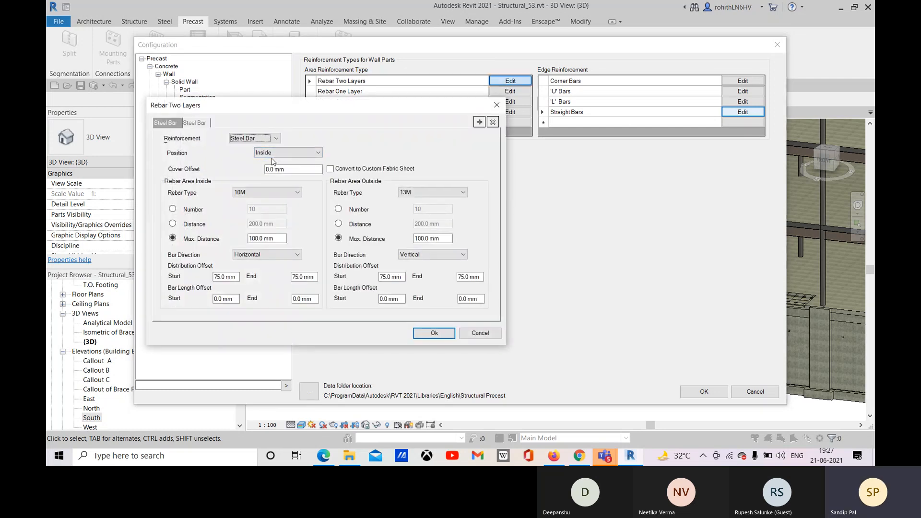
{"action": "left_click", "coordinate": [275, 154]}
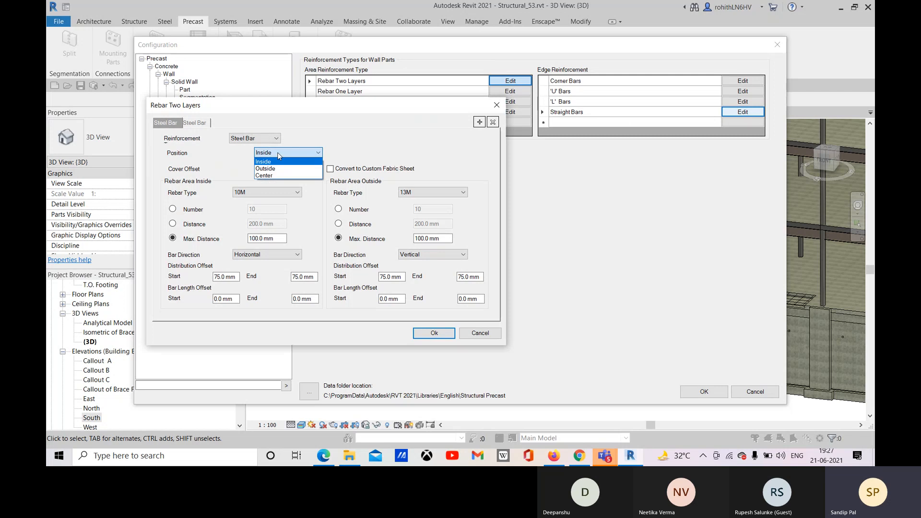
{"action": "left_click", "coordinate": [265, 176]}
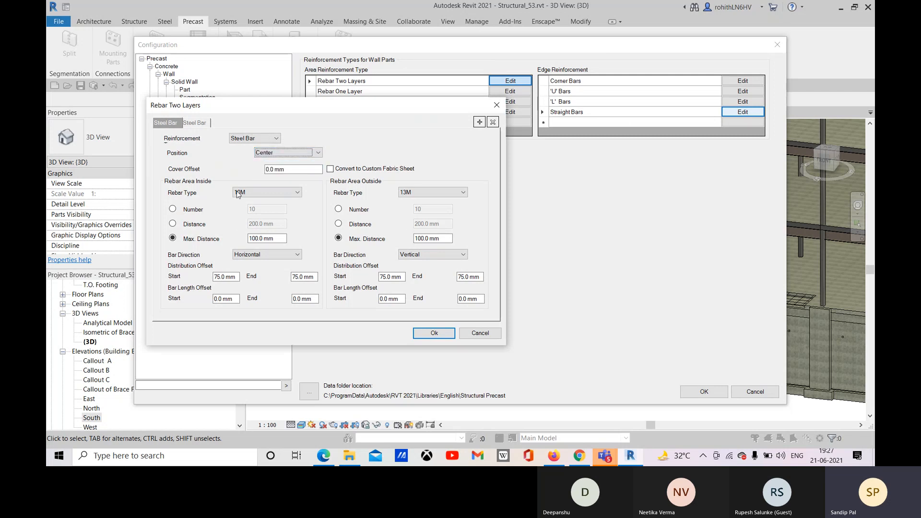
{"action": "left_click", "coordinate": [273, 170]}
{"action": "left_click_drag", "start_coordinate": [273, 169], "coordinate": [263, 169]}
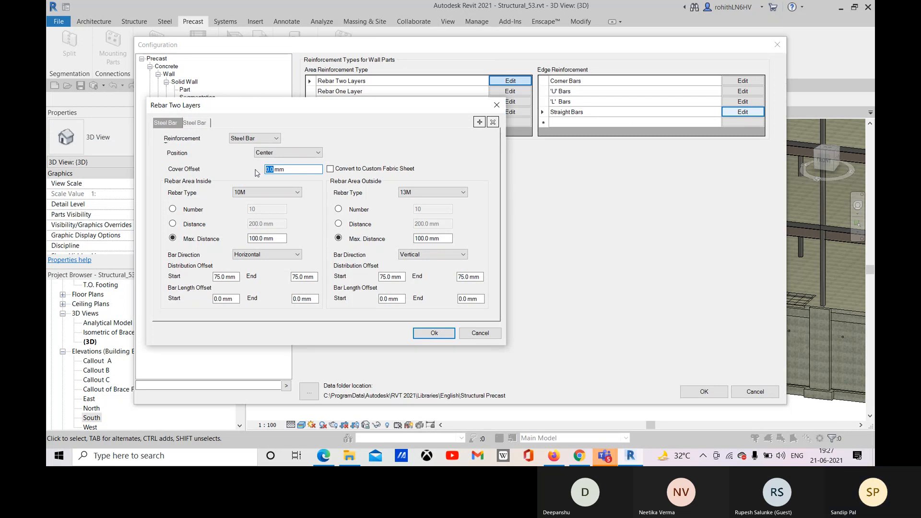
{"action": "type", "text": "2"}
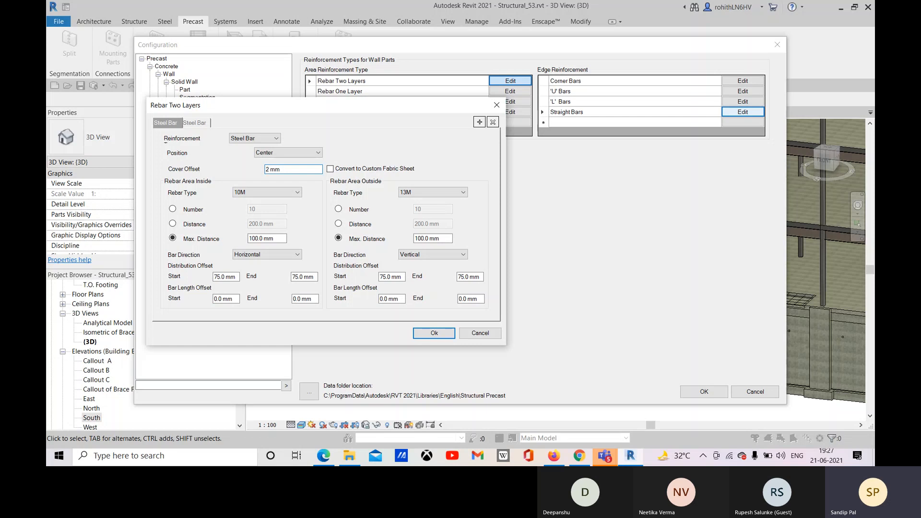
{"action": "key", "text": "BackSpace"}
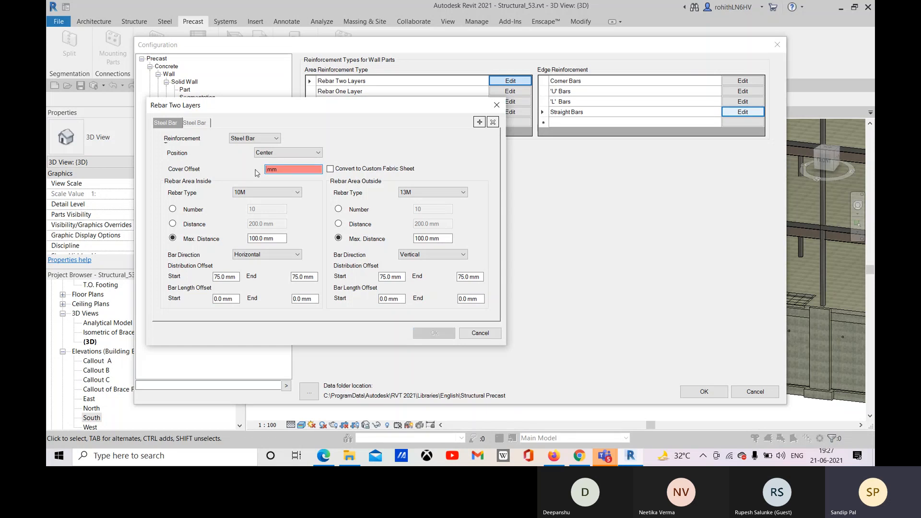
{"action": "type", "text": "50"}
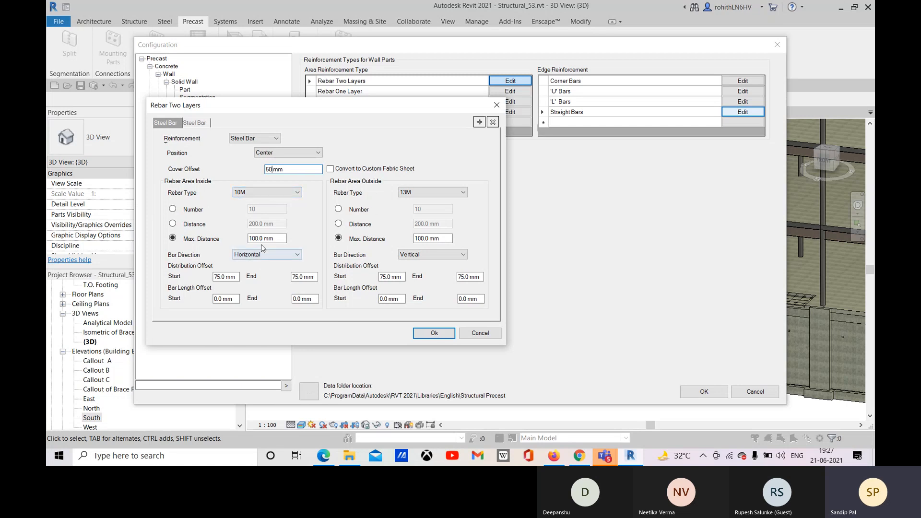
Step: Set the inside and outside maximum bar distances to 150 mm and the inside rebar type to 13M, and save the configuration
{"action": "left_click_drag", "start_coordinate": [258, 238], "coordinate": [252, 239]}
{"action": "left_click_drag", "start_coordinate": [424, 238], "coordinate": [417, 239]}
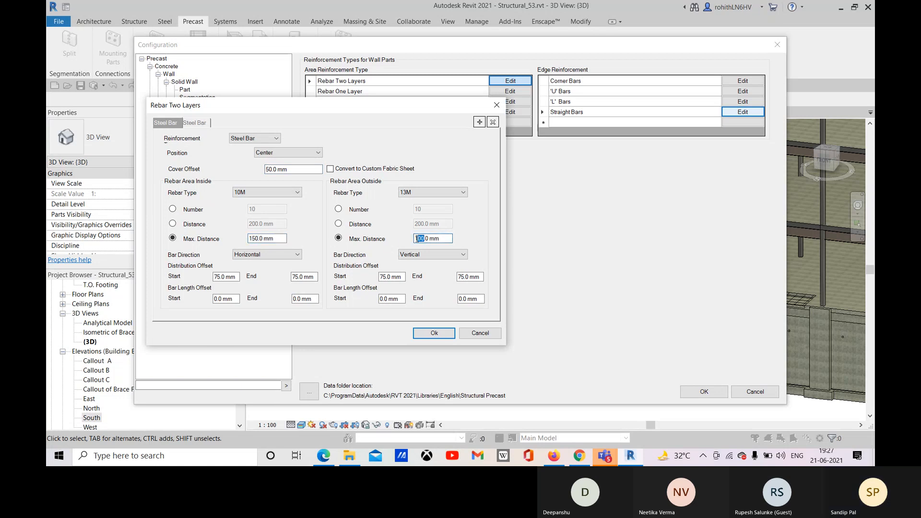
{"action": "type", "text": "5"}
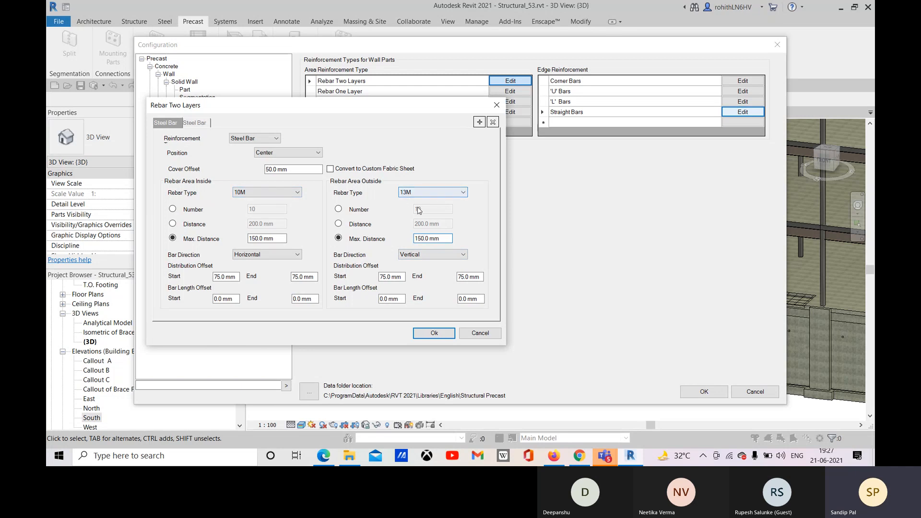
{"action": "left_click", "coordinate": [277, 193]}
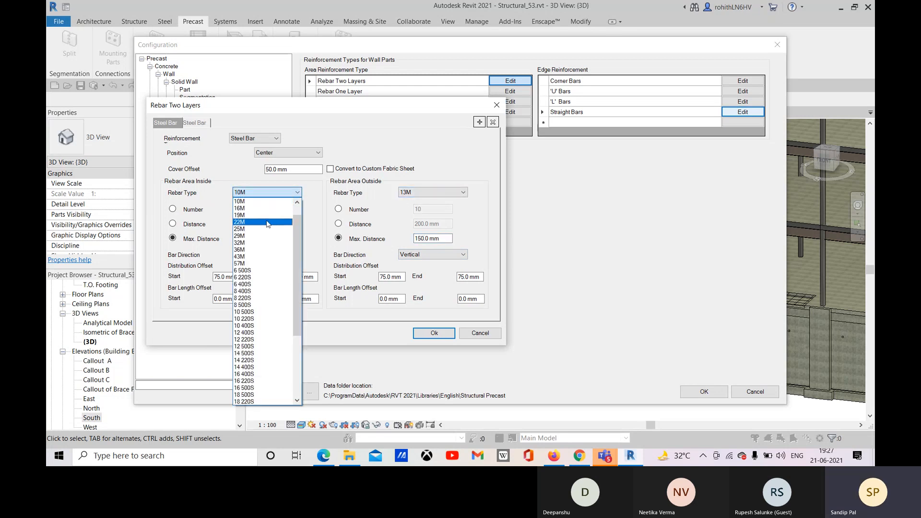
{"action": "left_click", "coordinate": [243, 211]}
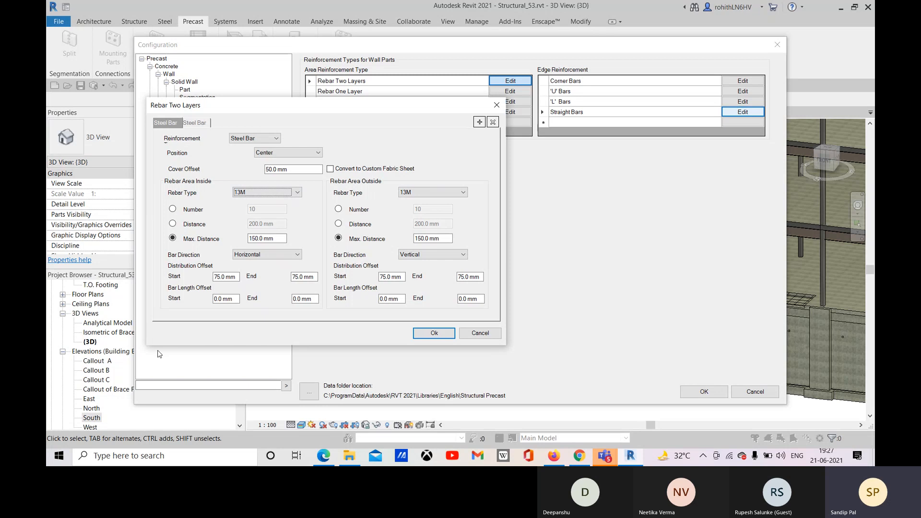
{"action": "left_click", "coordinate": [434, 334]}
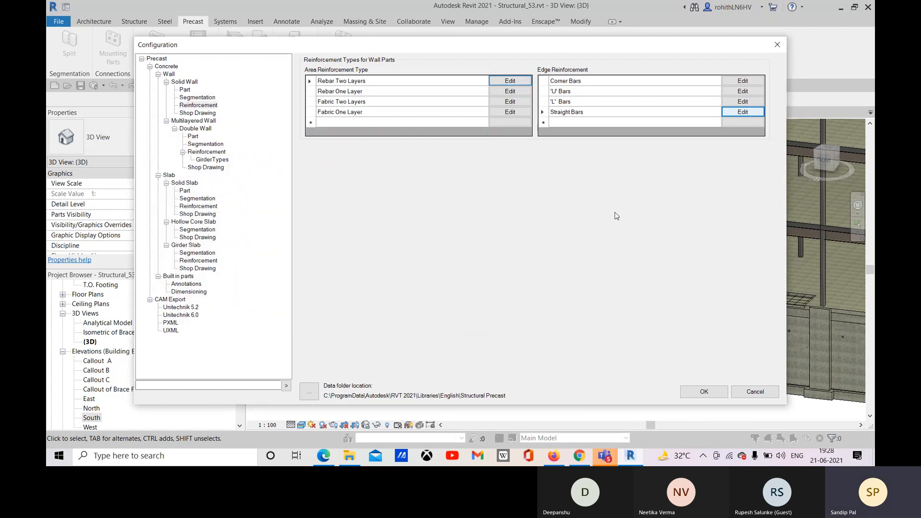
{"action": "left_click", "coordinate": [702, 392]}
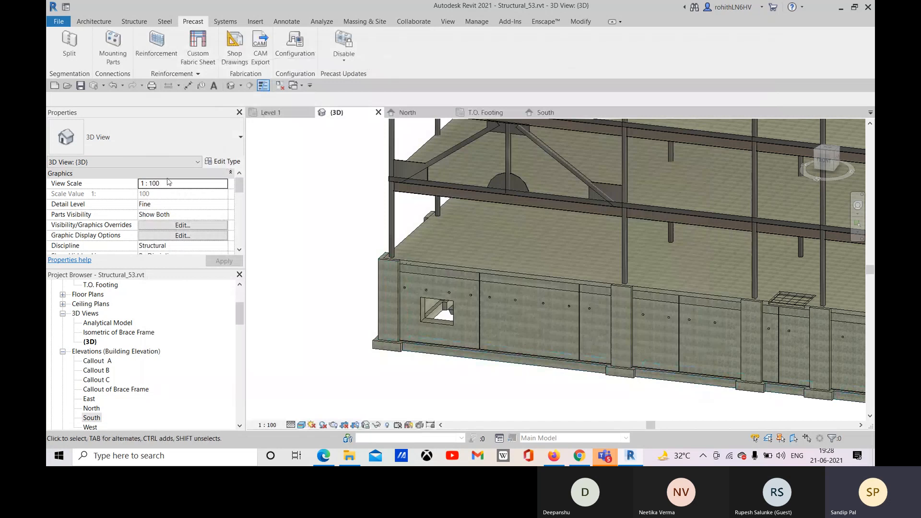
Step: Automatically reinforce the wall segment containing the opening with Rebar Two Layers area reinforcement and Corner Bars edge reinforcement
{"action": "left_click", "coordinate": [174, 59]}
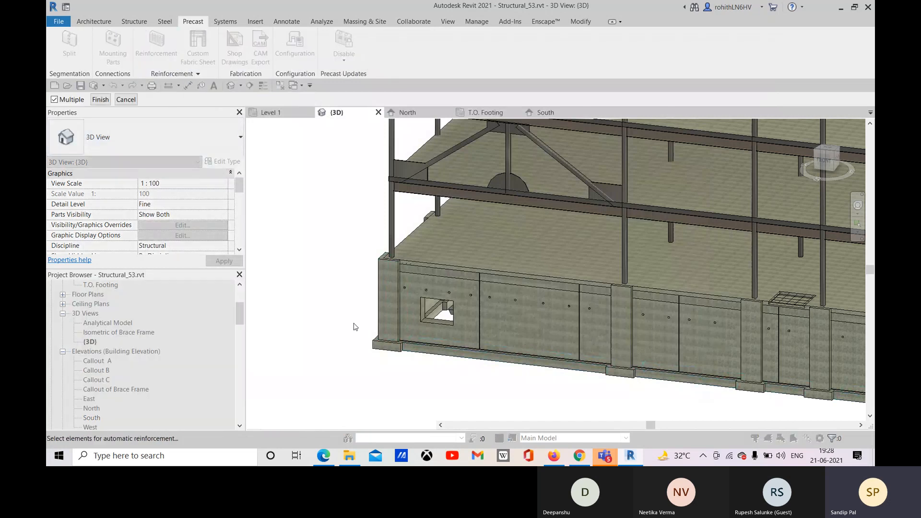
{"action": "left_click", "coordinate": [442, 283]}
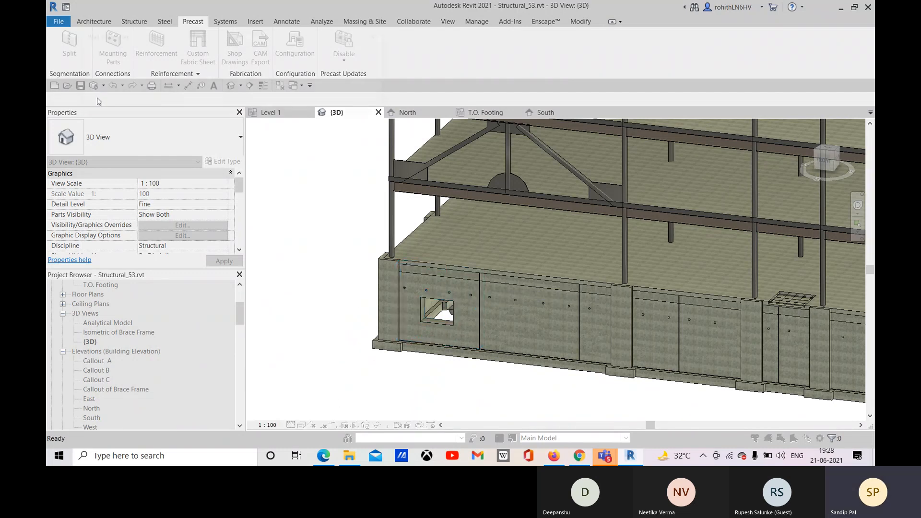
{"action": "left_click", "coordinate": [99, 99]}
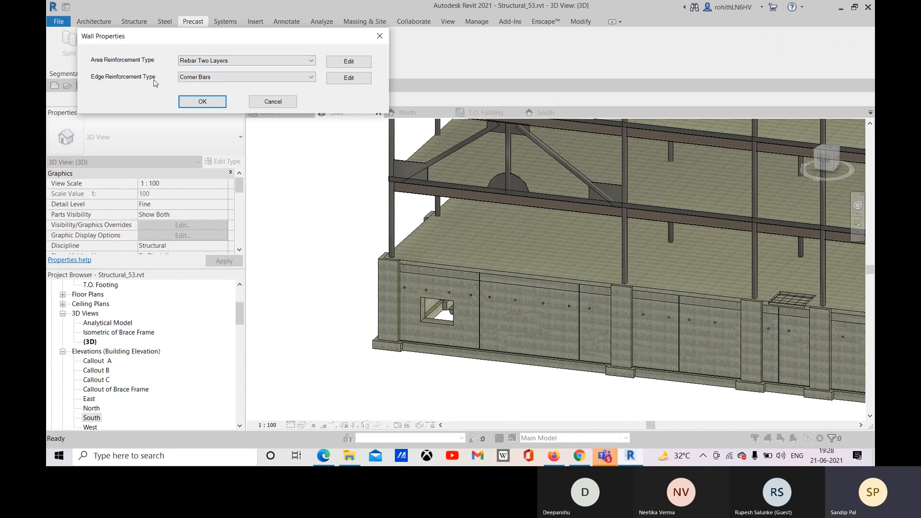
{"action": "left_click", "coordinate": [224, 62]}
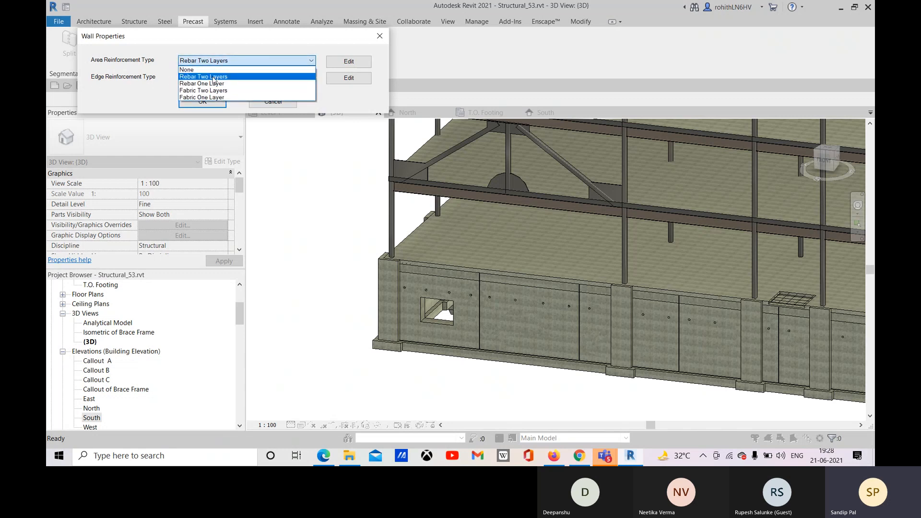
{"action": "left_click", "coordinate": [213, 78]}
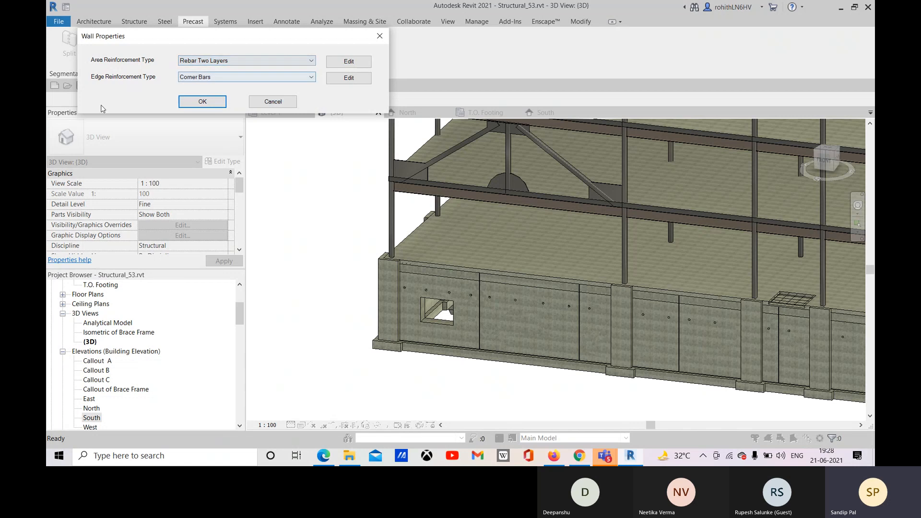
{"action": "left_click", "coordinate": [210, 78]}
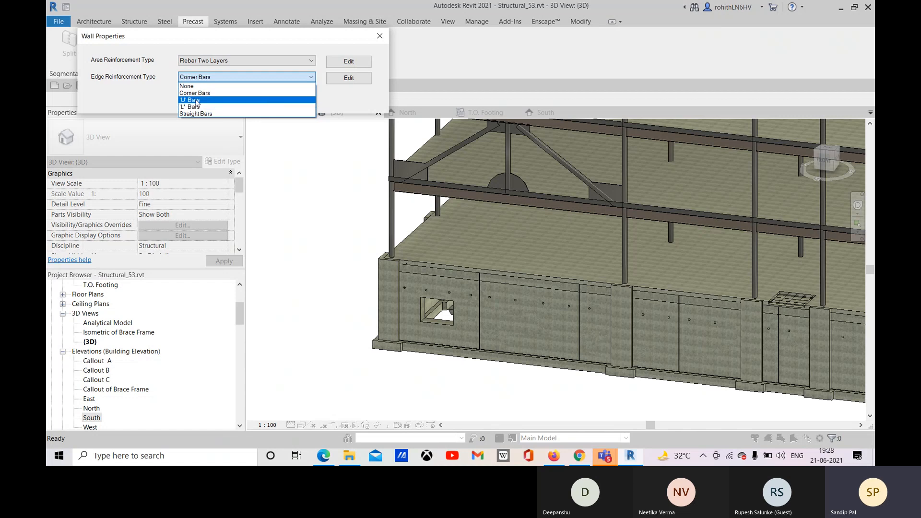
{"action": "left_click", "coordinate": [197, 99]}
{"action": "left_click", "coordinate": [211, 76]}
{"action": "left_click", "coordinate": [207, 87]}
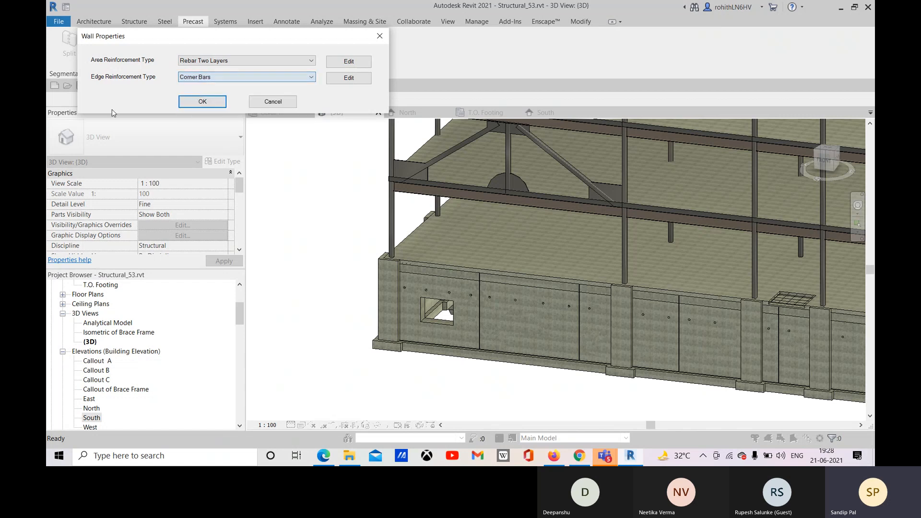
{"action": "left_click", "coordinate": [360, 66]}
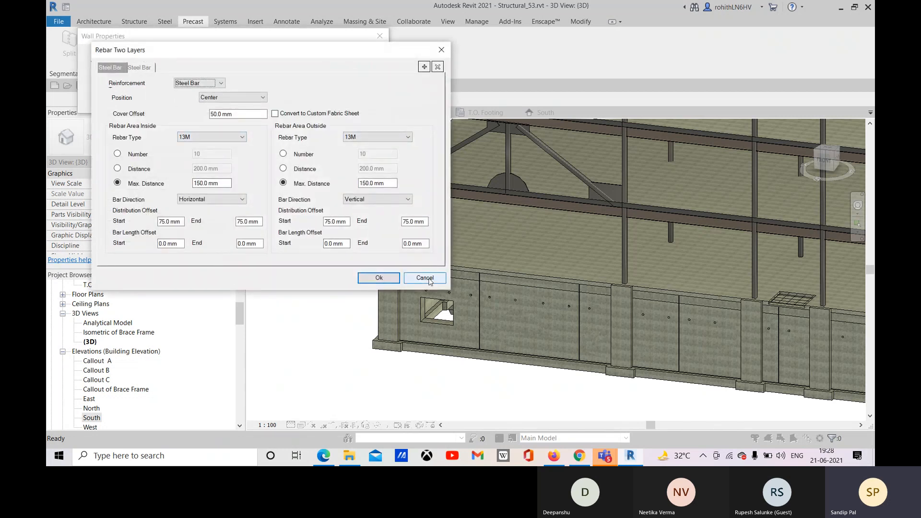
{"action": "left_click", "coordinate": [425, 277]}
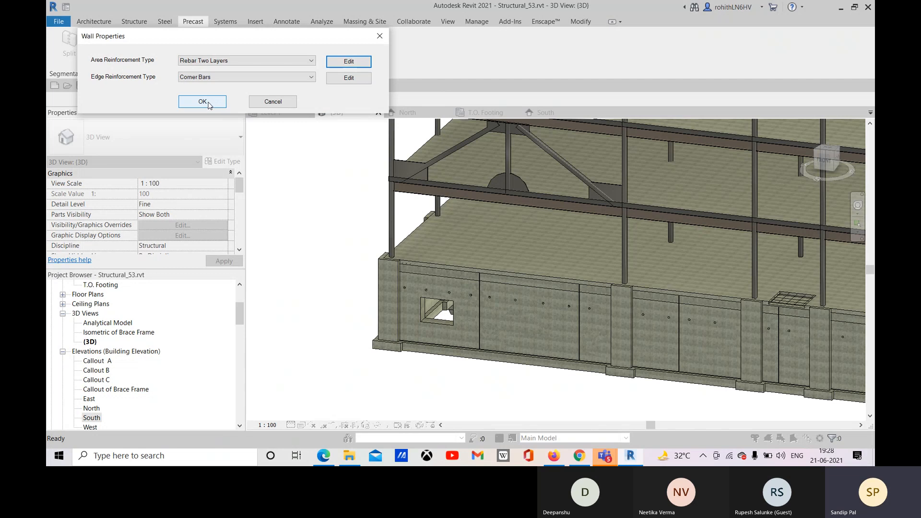
{"action": "left_click", "coordinate": [211, 102]}
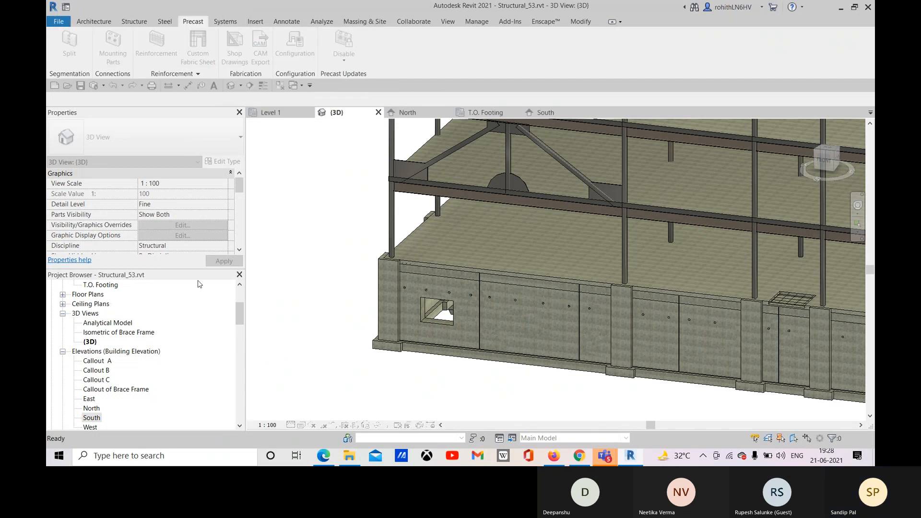
Step: Switch the 3D view to Wireframe and examine the rebar layout around the opening in the reinforced wall segment
{"action": "scroll", "coordinate": [473, 299], "scroll_direction": "up", "scroll_amount": 2}
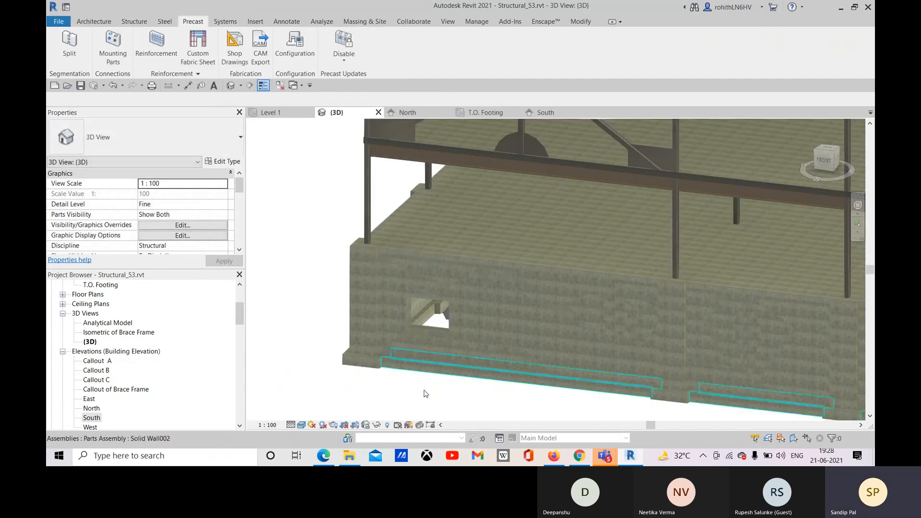
{"action": "left_click", "coordinate": [302, 425]}
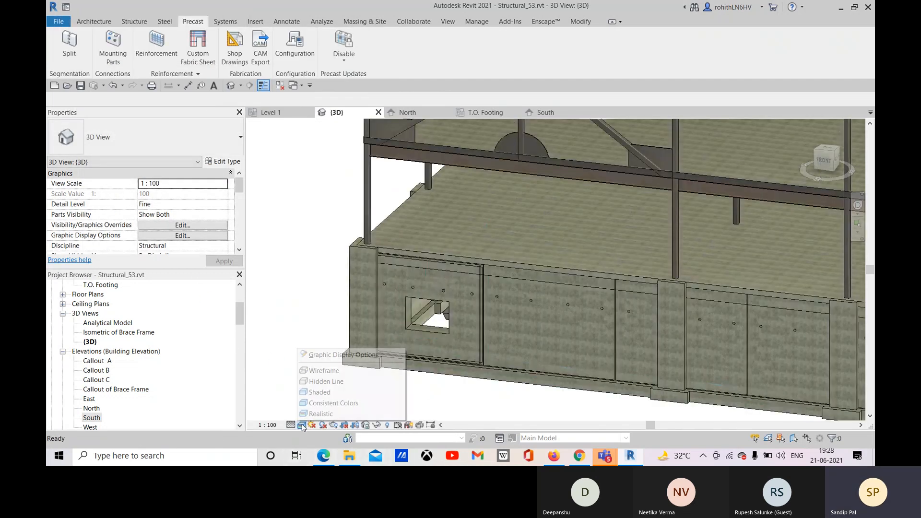
{"action": "left_click", "coordinate": [324, 371]}
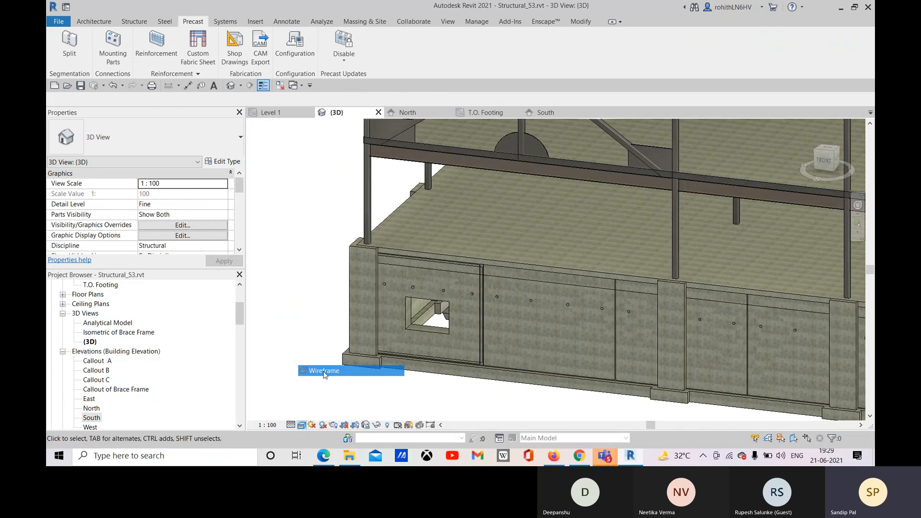
{"action": "middle_click_drag", "start_coordinate": [536, 372], "coordinate": [513, 355], "text": "shift"}
{"action": "scroll", "coordinate": [442, 178], "scroll_direction": "up", "scroll_amount": 2}
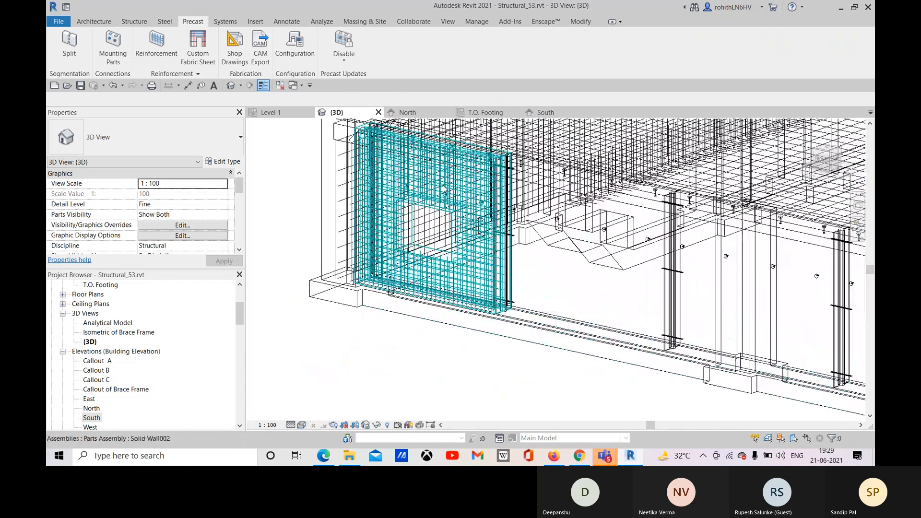
{"action": "scroll", "coordinate": [442, 175], "scroll_direction": "up", "scroll_amount": 3}
{"action": "middle_click_drag", "start_coordinate": [424, 243], "coordinate": [432, 254], "text": "shift"}
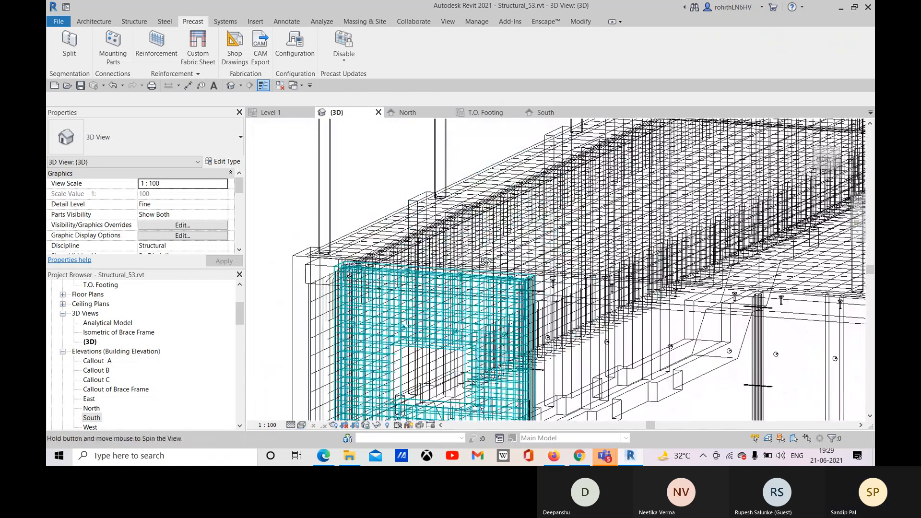
{"action": "middle_click_drag", "start_coordinate": [485, 262], "coordinate": [470, 370], "text": "shift"}
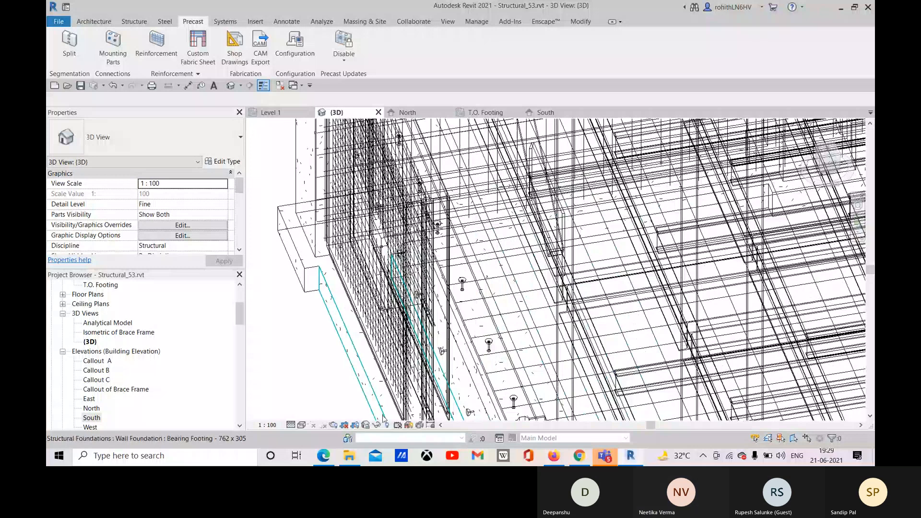
{"action": "middle_click_drag", "start_coordinate": [383, 418], "coordinate": [430, 336], "text": "shift"}
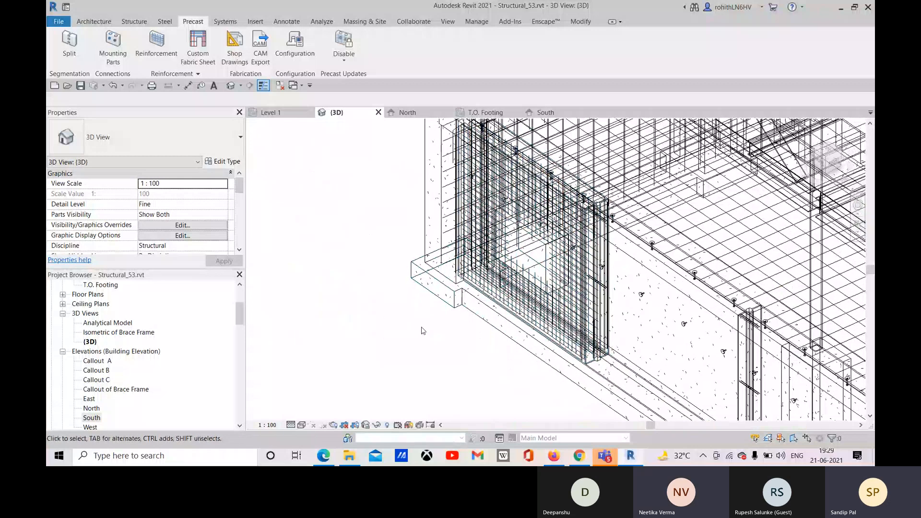
{"action": "middle_click_drag", "start_coordinate": [421, 329], "coordinate": [459, 387], "text": "shift"}
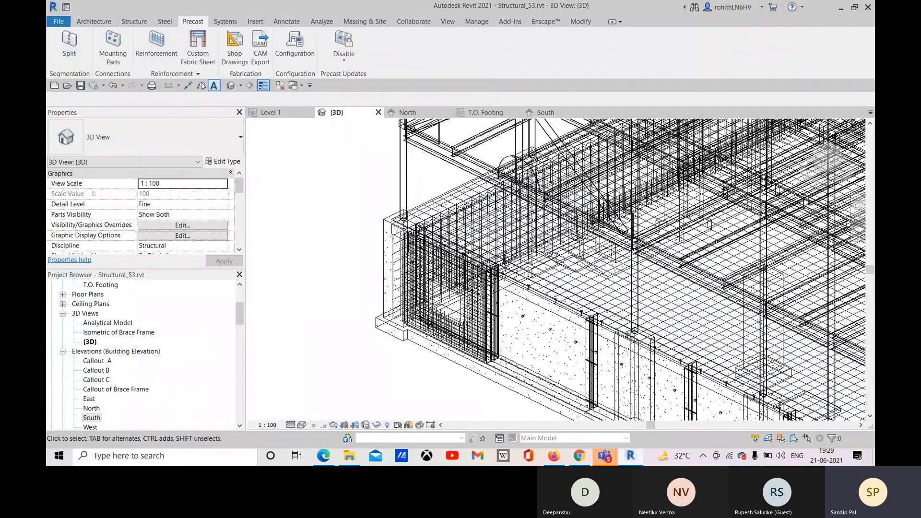
{"action": "scroll", "coordinate": [430, 320], "scroll_direction": "down", "scroll_amount": 2}
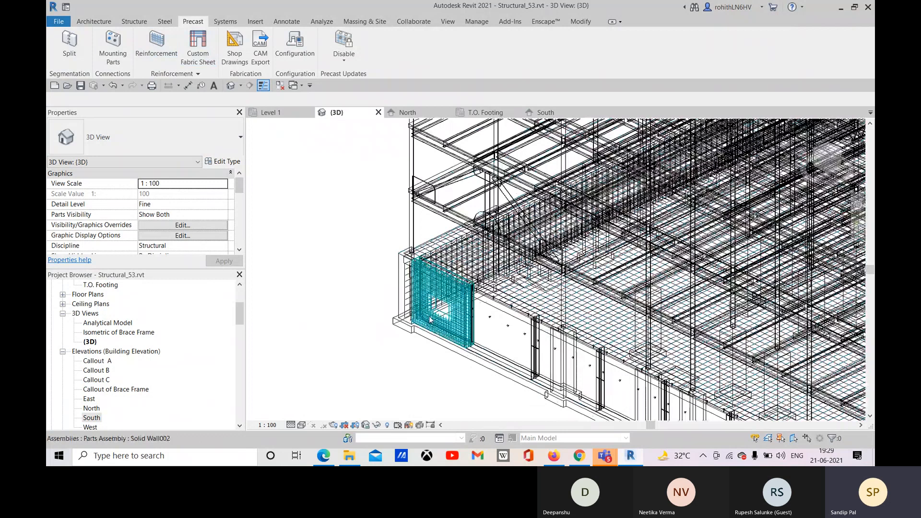
{"action": "scroll", "coordinate": [430, 320], "scroll_direction": "down", "scroll_amount": 2}
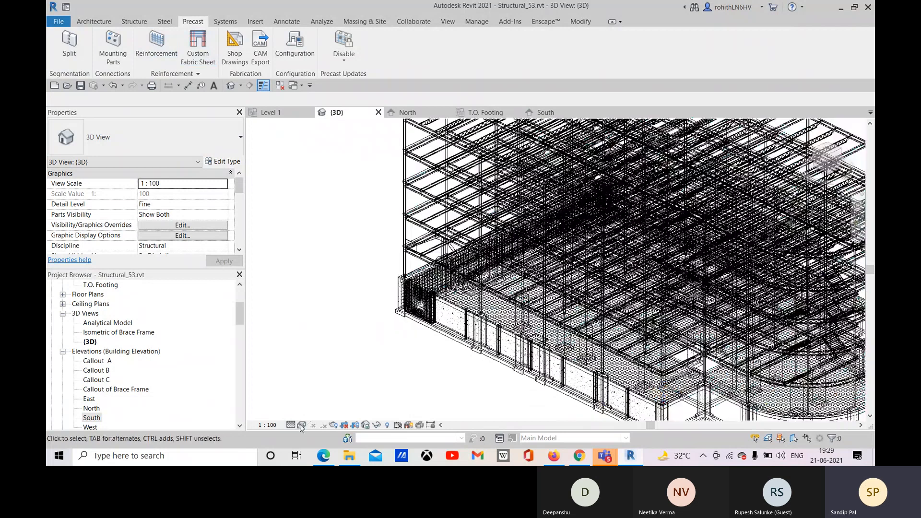
Step: Set the 3D view's visual style to Shaded and leave nothing selected
{"action": "left_click", "coordinate": [301, 426]}
{"action": "left_click", "coordinate": [326, 389]}
{"action": "scroll", "coordinate": [470, 259], "scroll_direction": "up", "scroll_amount": 2}
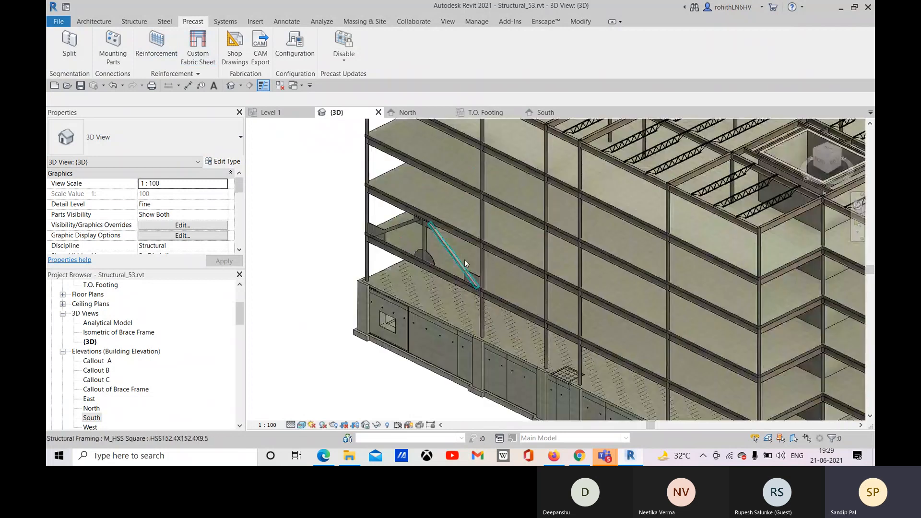
{"action": "left_click", "coordinate": [533, 301]}
{"action": "middle_click_drag", "start_coordinate": [423, 316], "coordinate": [474, 332]}
{"action": "middle_click_drag", "start_coordinate": [474, 332], "coordinate": [539, 356]}
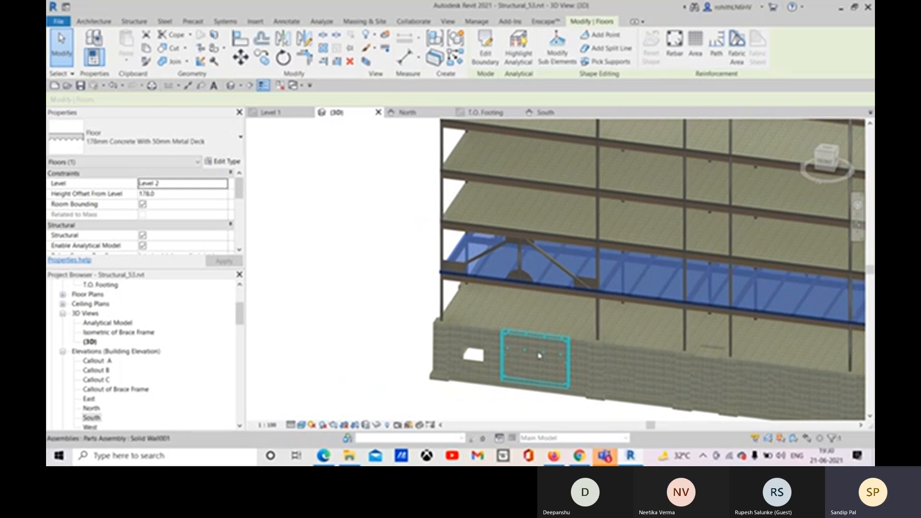
{"action": "left_click", "coordinate": [356, 249]}
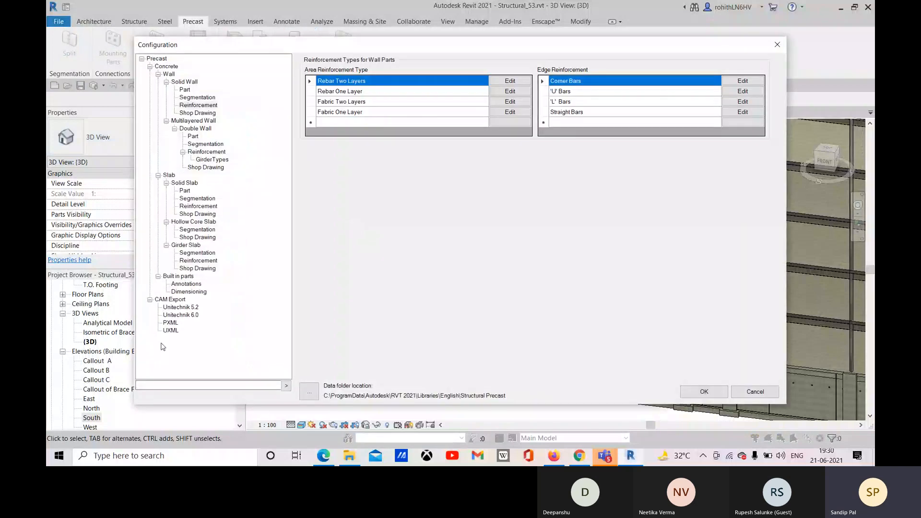
Step: In the Precast configuration for solid slab segmentation, set the minimum slab width to 1500 and the gap to 5, and save it
{"action": "left_click", "coordinate": [185, 190]}
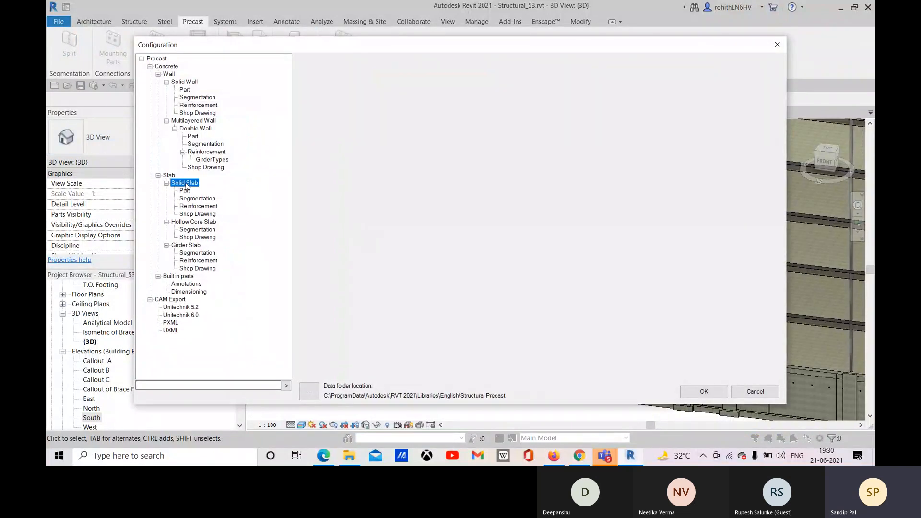
{"action": "left_click", "coordinate": [189, 229]}
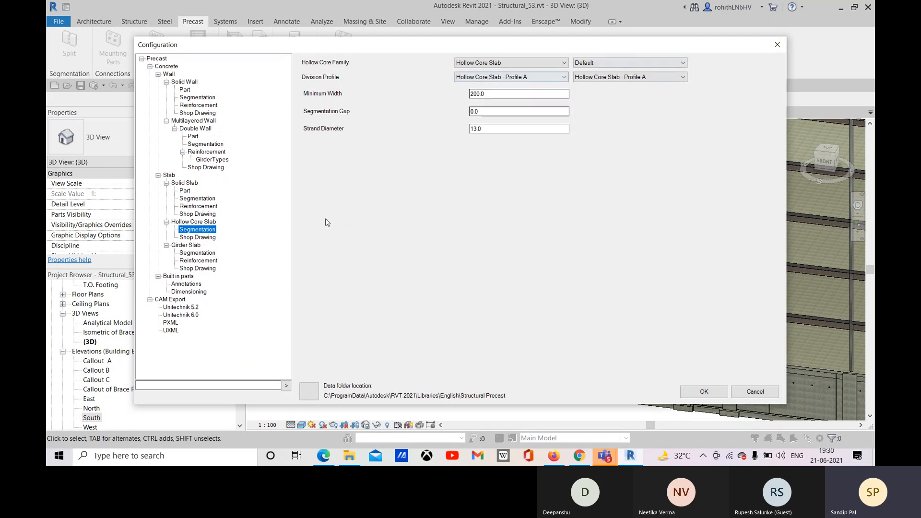
{"action": "left_click", "coordinate": [188, 199]}
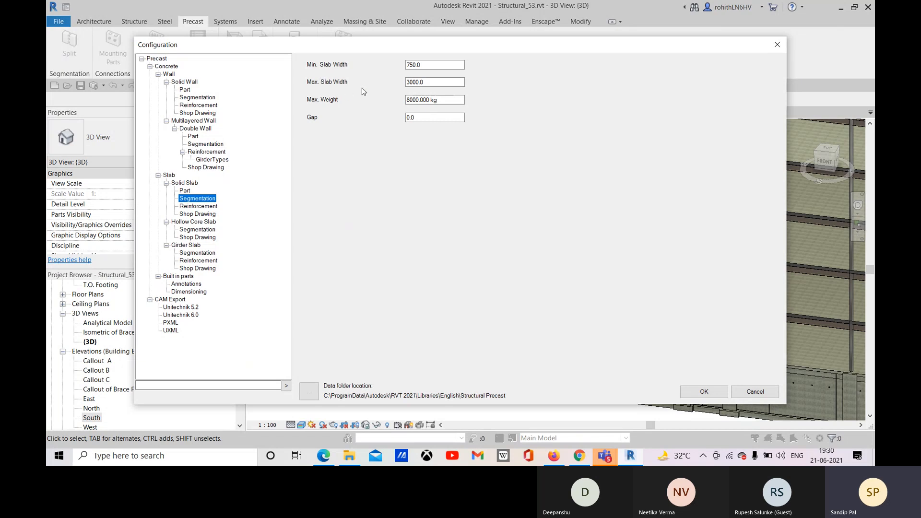
{"action": "key", "text": "Tab"}
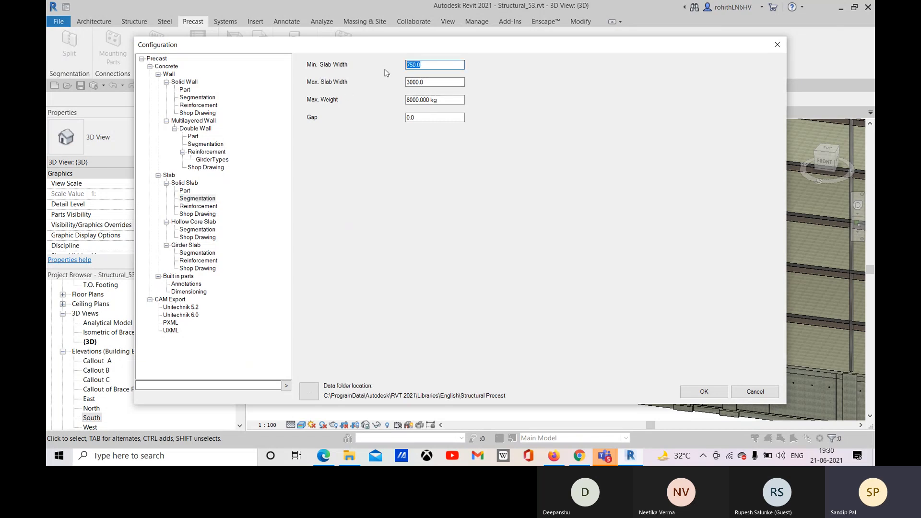
{"action": "type", "text": "15"}
{"action": "left_click_drag", "start_coordinate": [523, 51], "coordinate": [484, 26]}
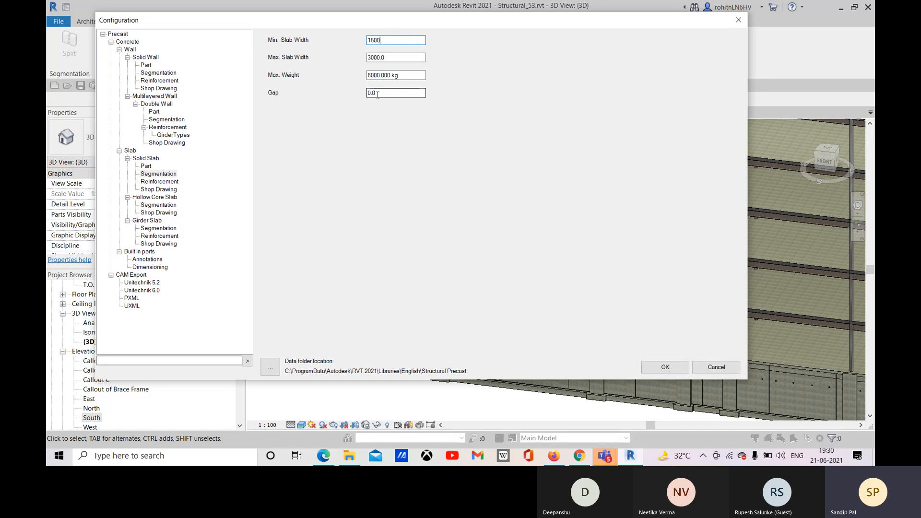
{"action": "left_click_drag", "start_coordinate": [377, 94], "coordinate": [363, 98]}
{"action": "type", "text": "5"}
{"action": "left_click", "coordinate": [668, 368]}
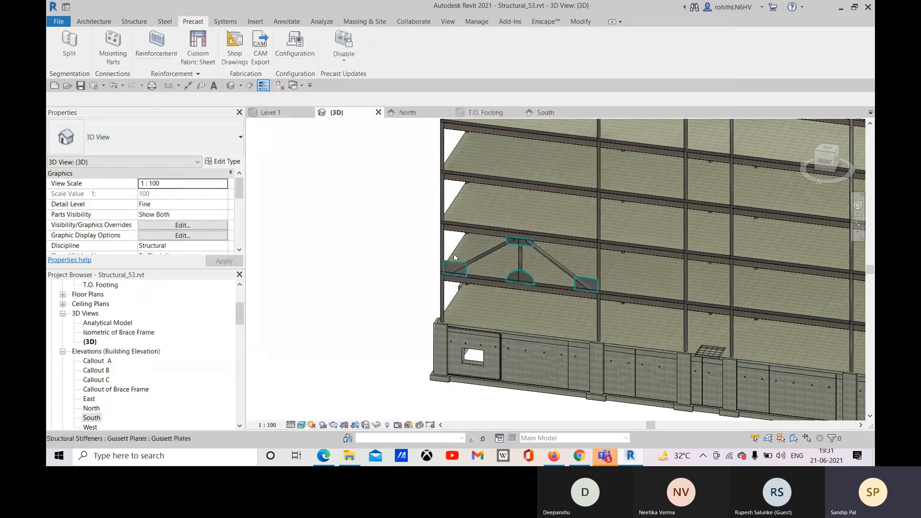
Step: Try to split the upper floor above the brace frame into precast segments with the Solid Slab floor type
{"action": "middle_click_drag", "start_coordinate": [445, 230], "coordinate": [426, 223]}
{"action": "left_click", "coordinate": [67, 51]}
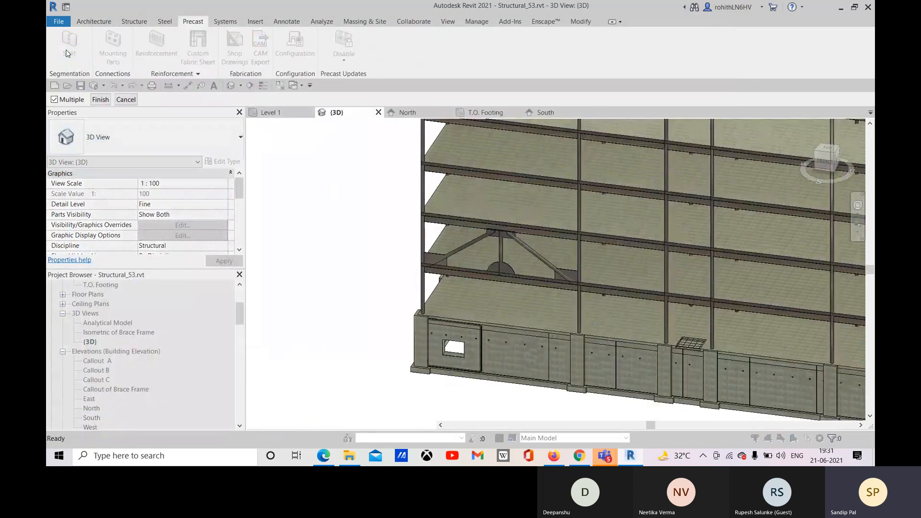
{"action": "left_click", "coordinate": [446, 197]}
{"action": "middle_click_drag", "start_coordinate": [337, 228], "coordinate": [313, 276]}
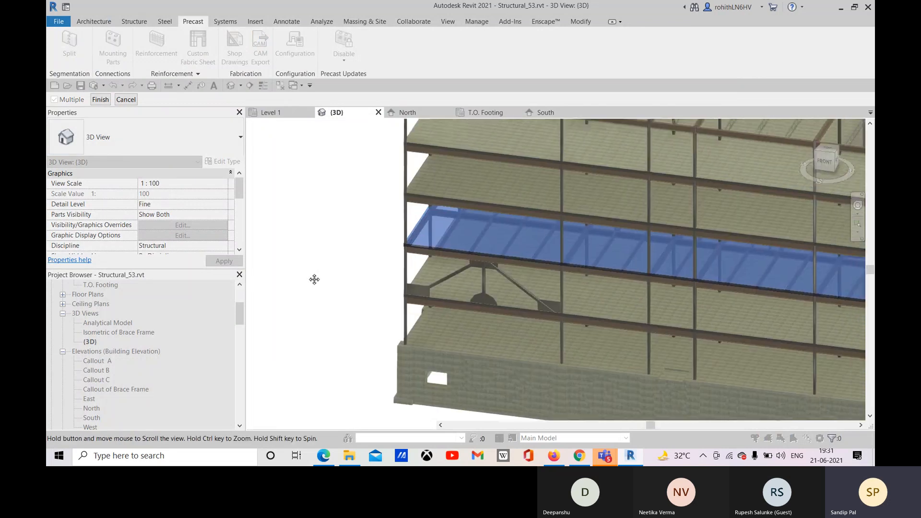
{"action": "left_click", "coordinate": [100, 100]}
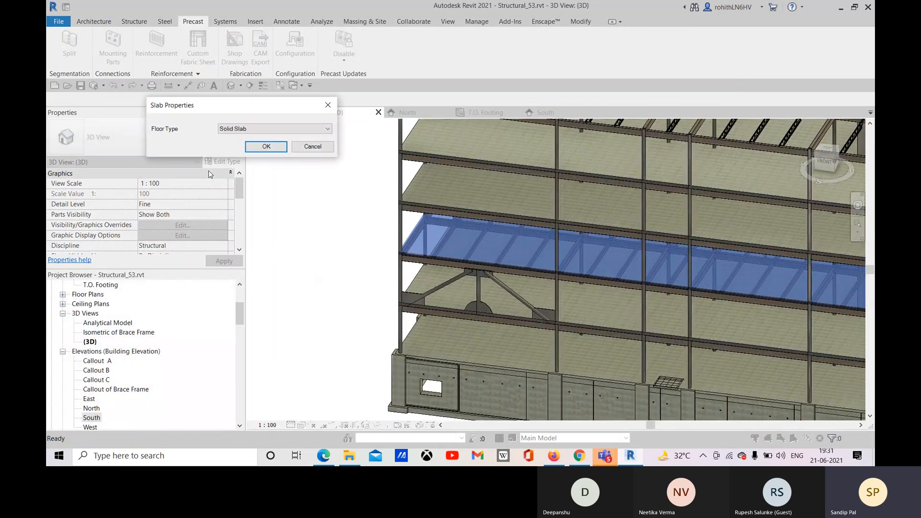
{"action": "left_click", "coordinate": [243, 128]}
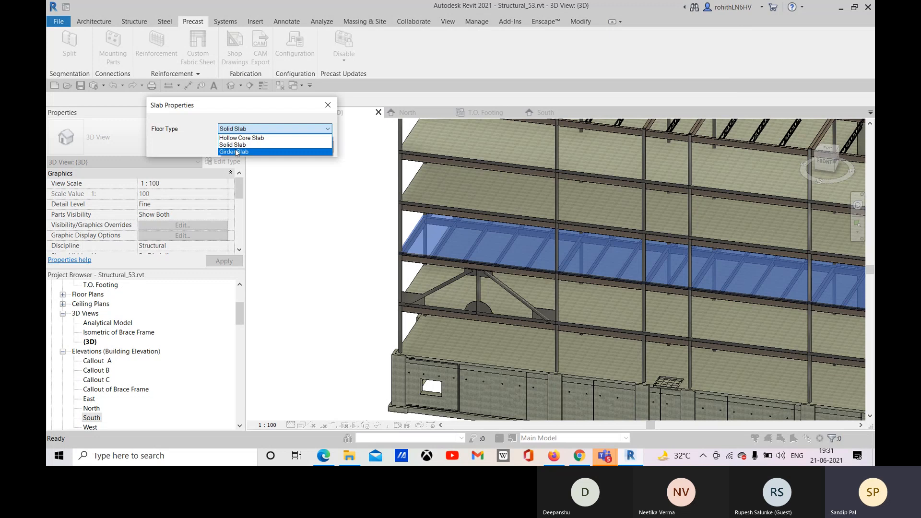
{"action": "left_click", "coordinate": [235, 145]}
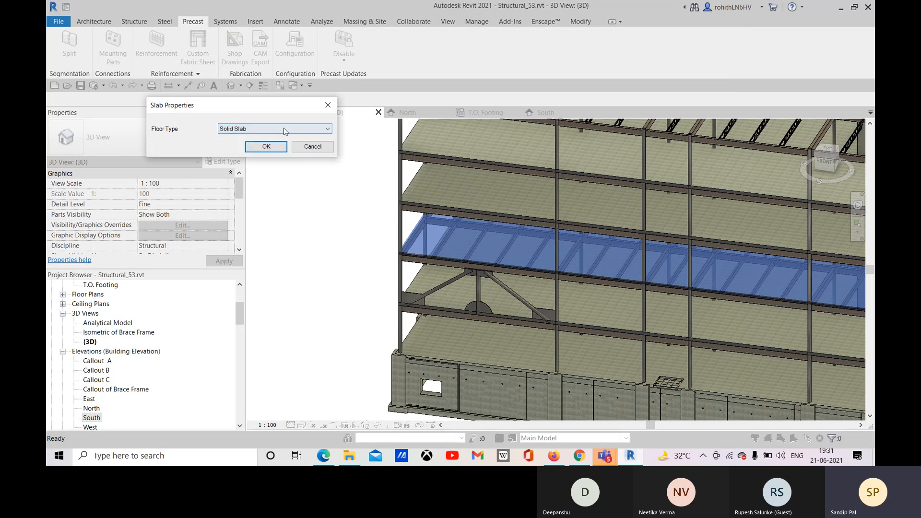
{"action": "left_click_drag", "start_coordinate": [230, 110], "coordinate": [217, 113]}
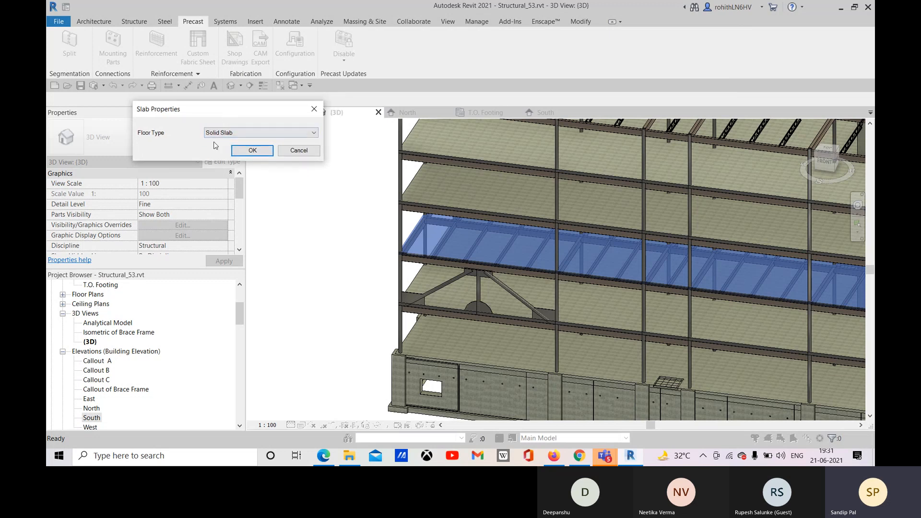
{"action": "left_click", "coordinate": [252, 150]}
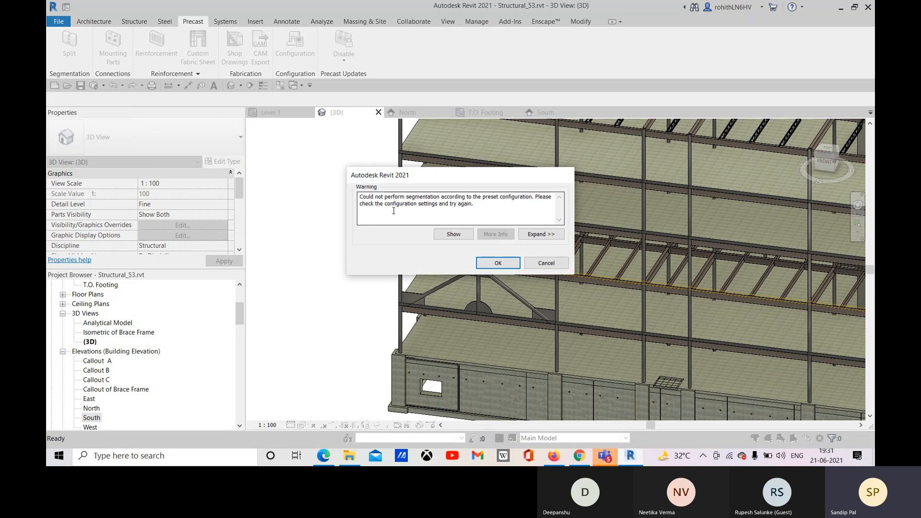
{"action": "left_click", "coordinate": [497, 263]}
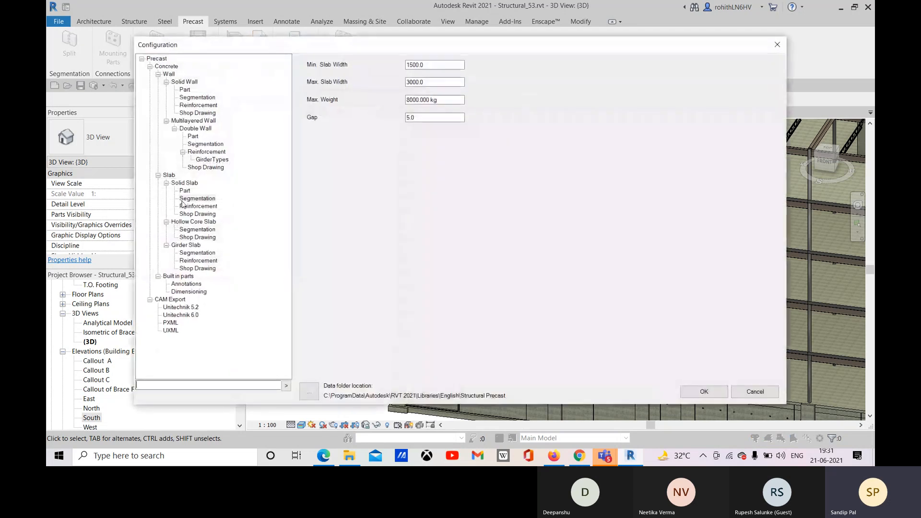
Step: In the Precast configuration for solid slab segmentation, set the minimum slab width to 500 and save it
{"action": "left_click", "coordinate": [184, 192]}
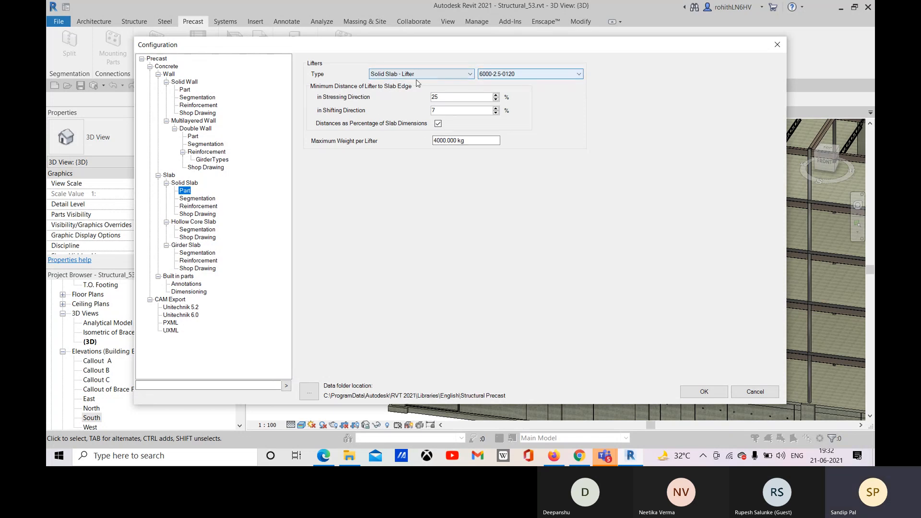
{"action": "left_click", "coordinate": [196, 199]}
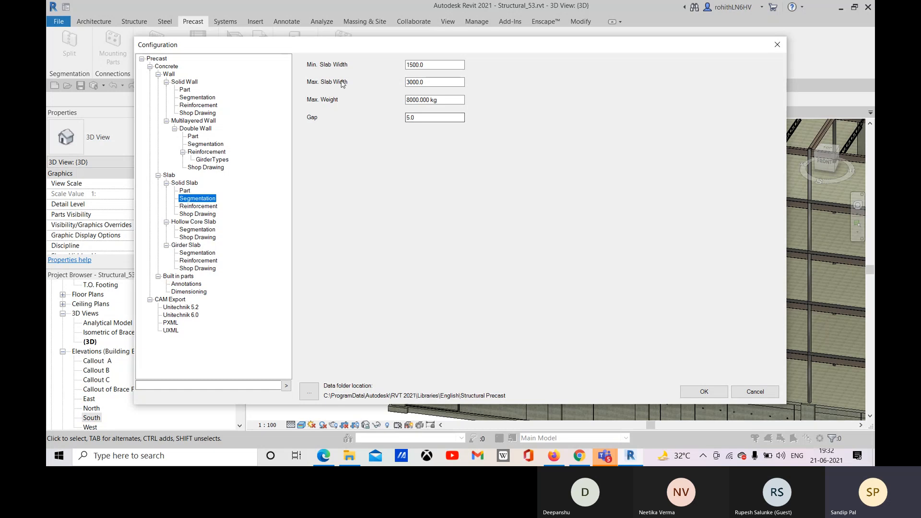
{"action": "left_click", "coordinate": [414, 65]}
{"action": "left_click", "coordinate": [408, 64]}
{"action": "key", "text": "Delete"}
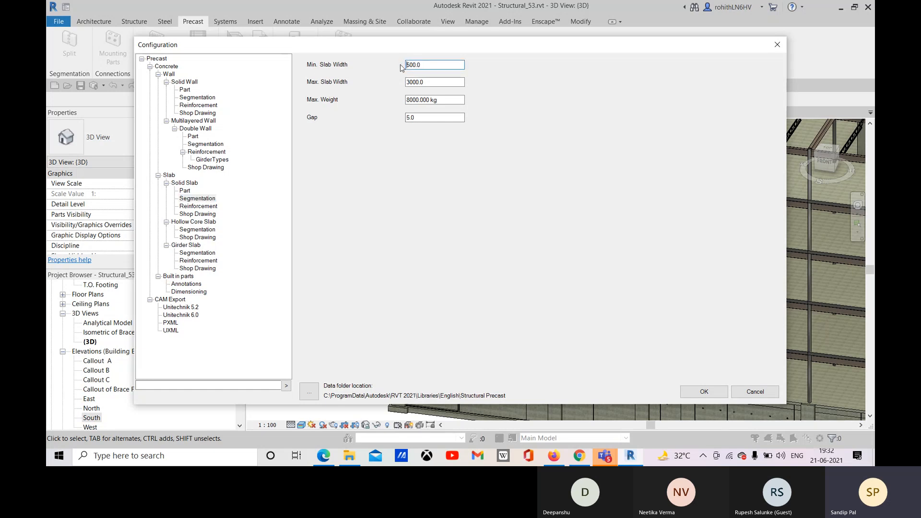
{"action": "left_click", "coordinate": [430, 82]}
{"action": "left_click", "coordinate": [704, 391]}
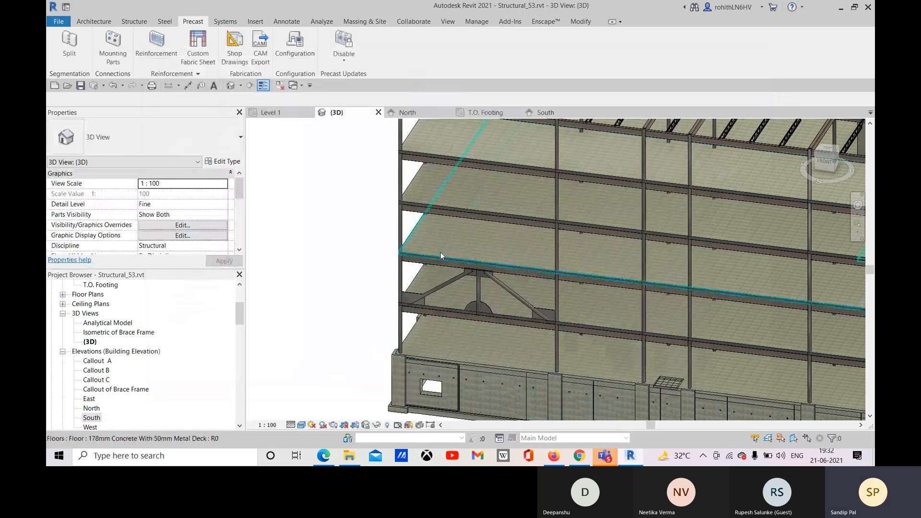
Step: Split the floor above the brace frame into precast Solid Slab segments and accept the result
{"action": "left_click", "coordinate": [71, 48]}
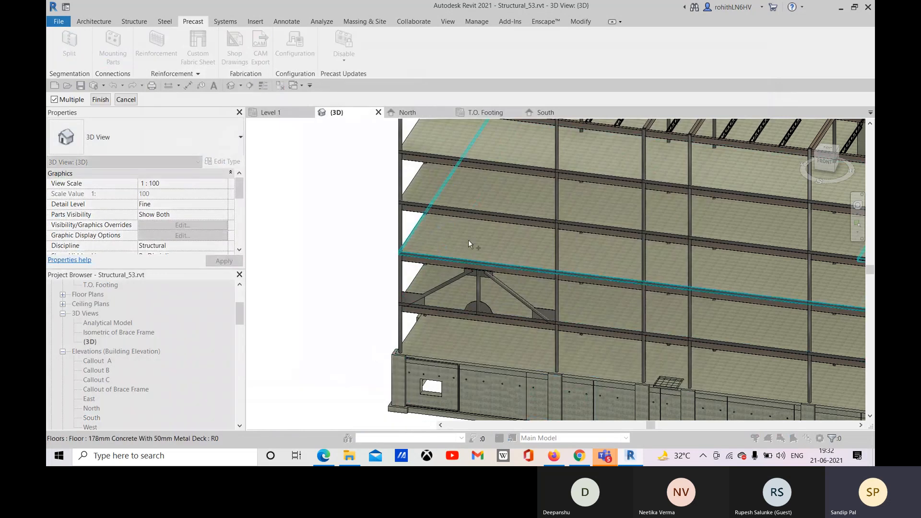
{"action": "left_click", "coordinate": [449, 248]}
{"action": "left_click", "coordinate": [100, 99]}
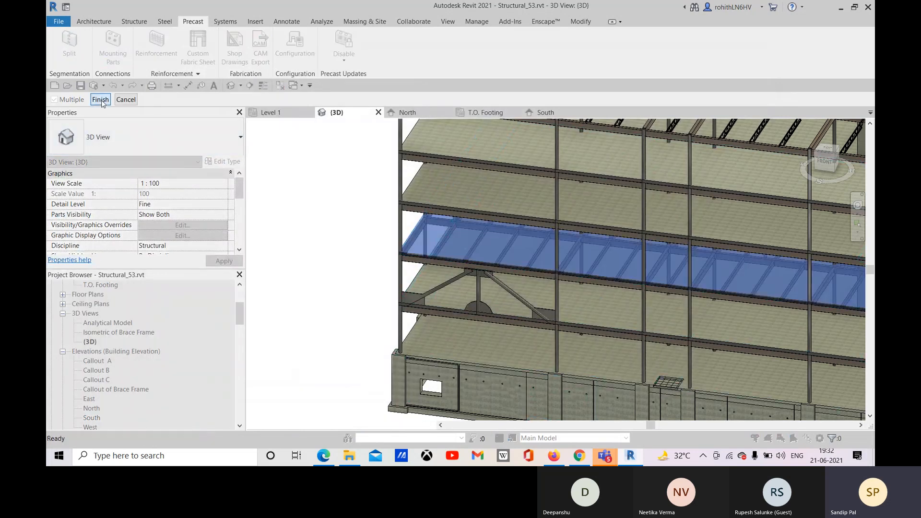
{"action": "left_click", "coordinate": [204, 80]}
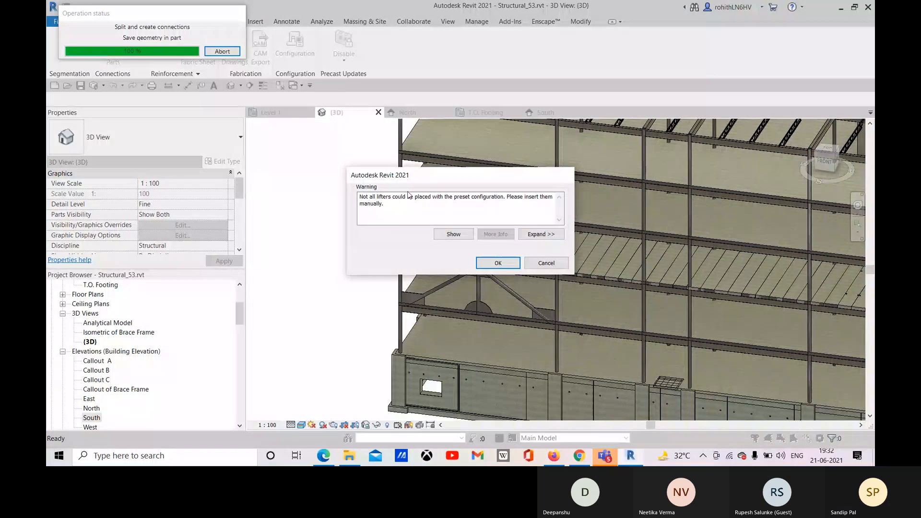
{"action": "left_click_drag", "start_coordinate": [409, 176], "coordinate": [337, 180]}
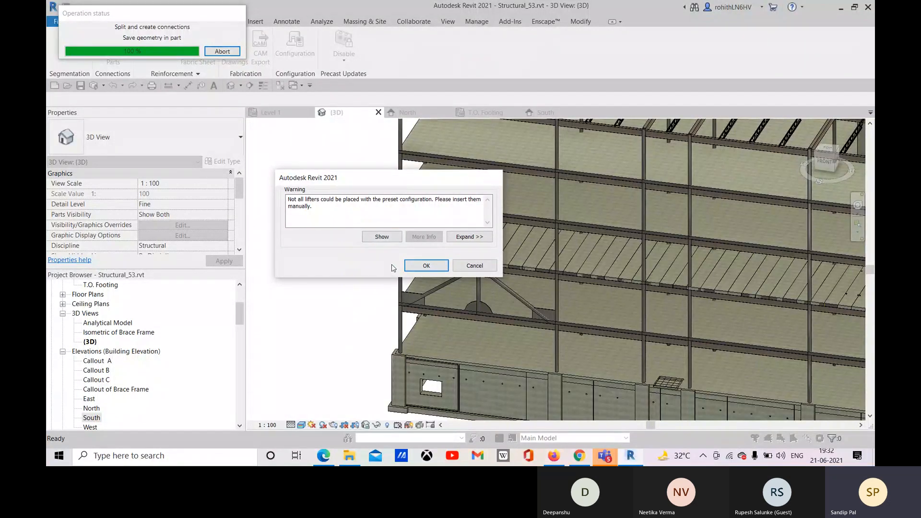
{"action": "left_click", "coordinate": [426, 266]}
Step: Examine the precast slab segments at the split floor's corner, selecting one segment and leaving nothing selected
{"action": "middle_click_drag", "start_coordinate": [360, 343], "coordinate": [407, 309], "text": "shift"}
{"action": "scroll", "coordinate": [471, 276], "scroll_direction": "up", "scroll_amount": 2}
{"action": "scroll", "coordinate": [482, 278], "scroll_direction": "up", "scroll_amount": 3}
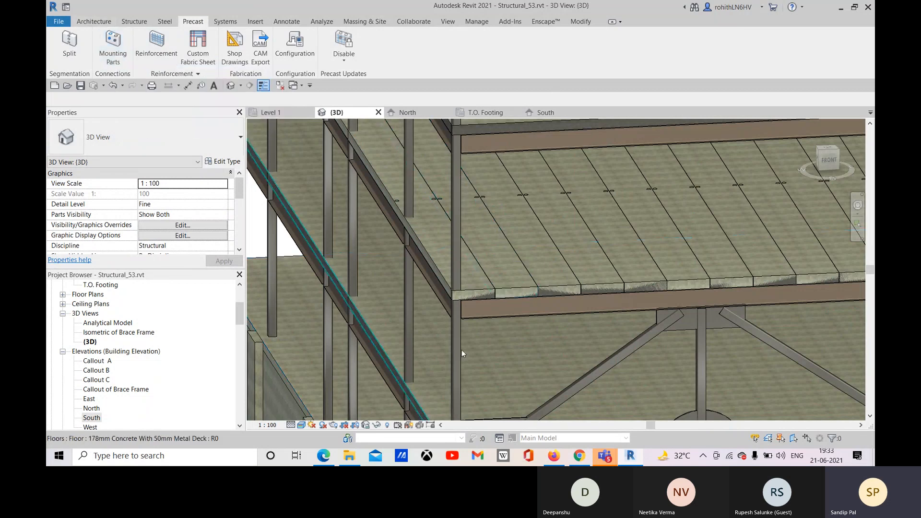
{"action": "left_click", "coordinate": [440, 248]}
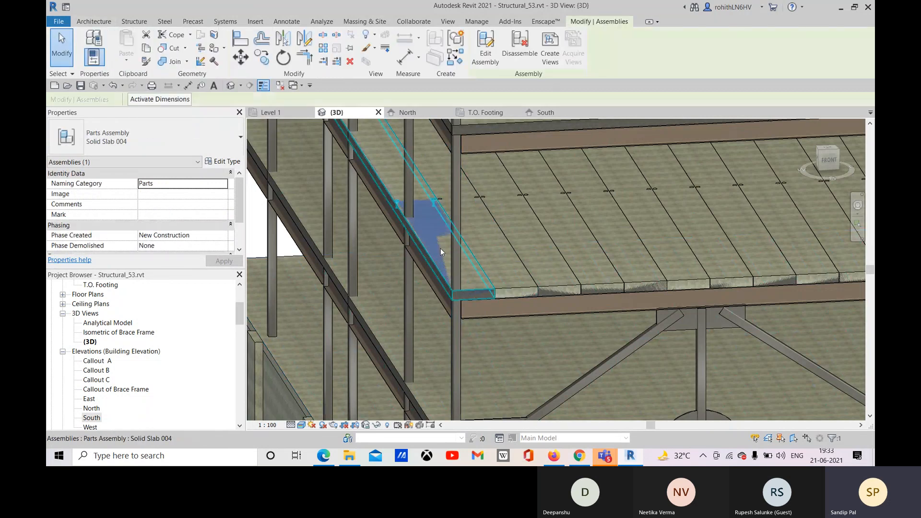
{"action": "scroll", "coordinate": [564, 243], "scroll_direction": "down", "scroll_amount": 1}
{"action": "scroll", "coordinate": [563, 242], "scroll_direction": "down", "scroll_amount": 4}
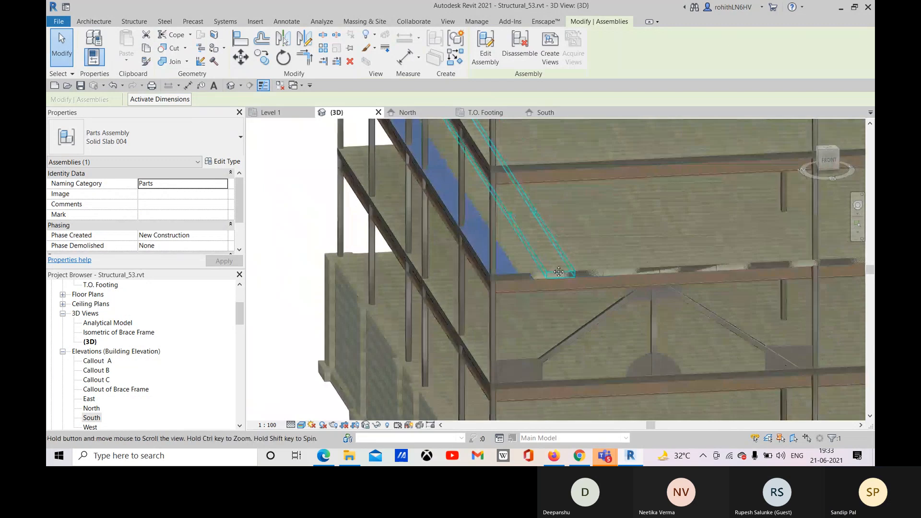
{"action": "left_click", "coordinate": [296, 199]}
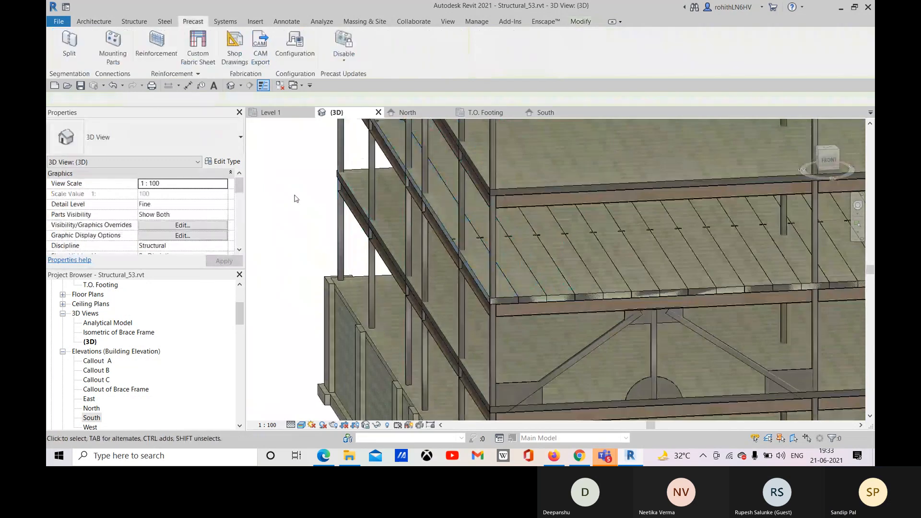
Step: Enable Precast updates for the solid slab segments, examining the segments along the split floor and around the building
{"action": "left_click", "coordinate": [344, 61]}
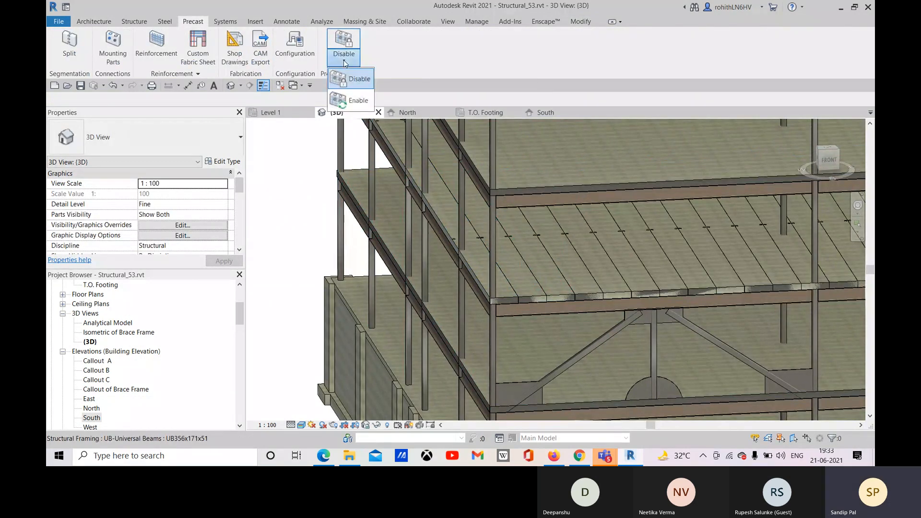
{"action": "left_click", "coordinate": [352, 101]}
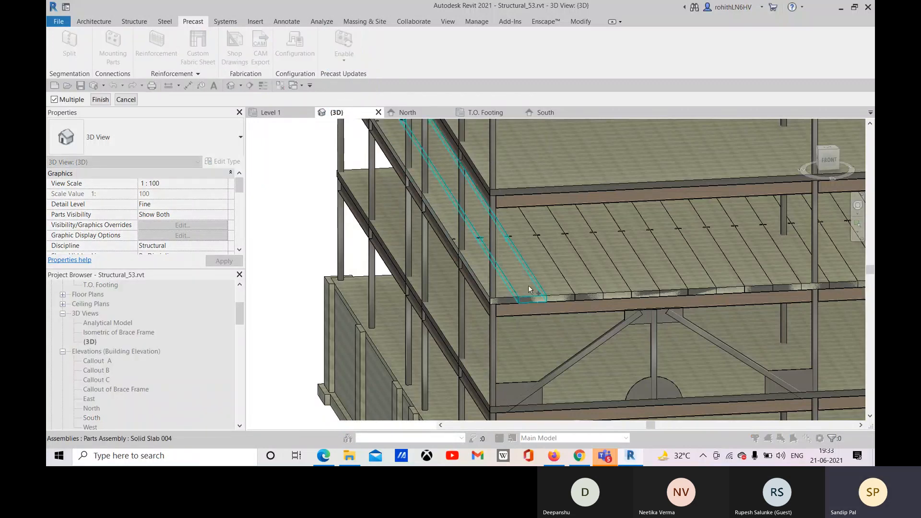
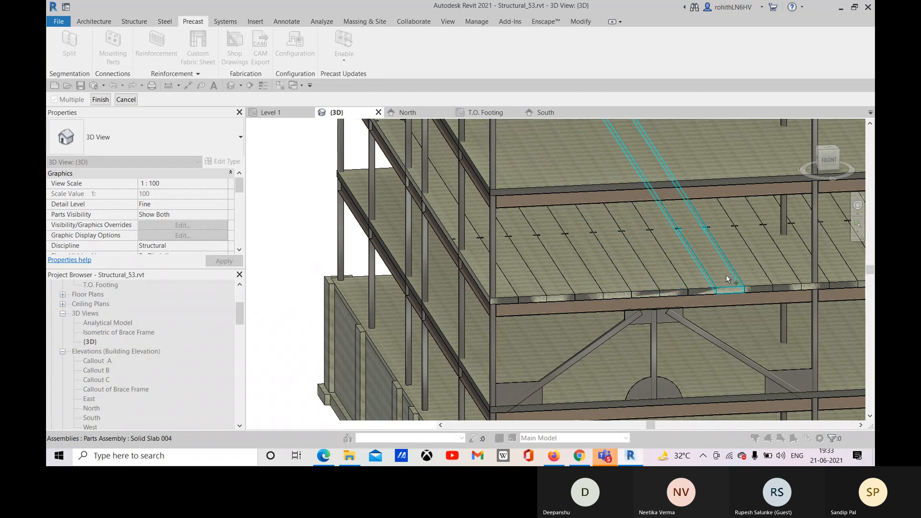
{"action": "middle_click_drag", "start_coordinate": [744, 287], "coordinate": [639, 274]}
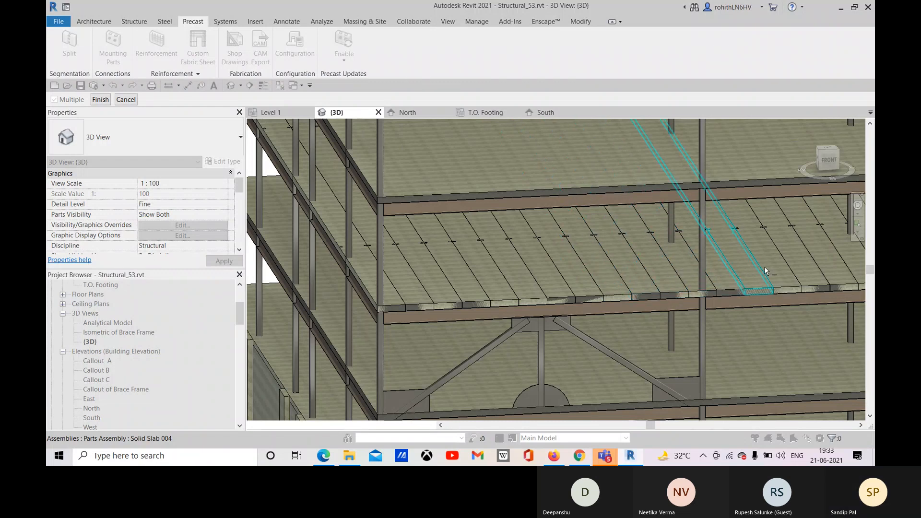
{"action": "middle_click_drag", "start_coordinate": [765, 267], "coordinate": [423, 282]}
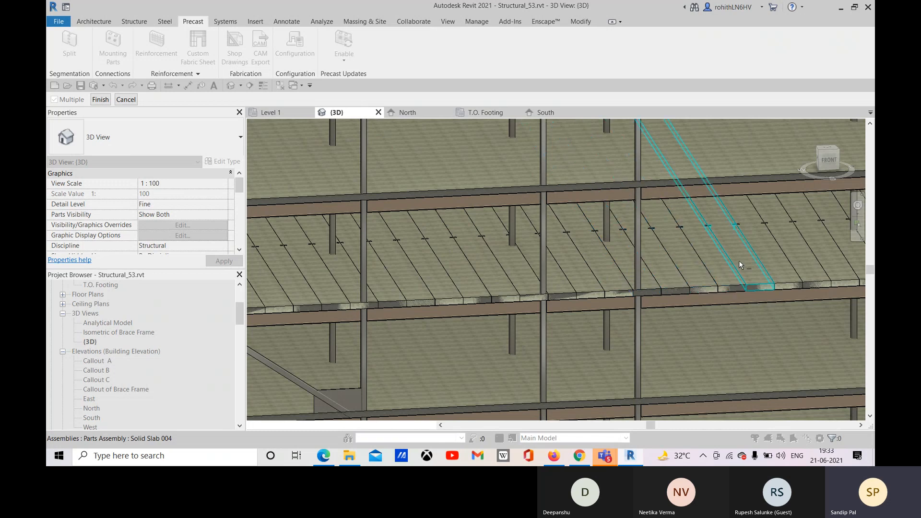
{"action": "middle_click_drag", "start_coordinate": [796, 252], "coordinate": [452, 292]}
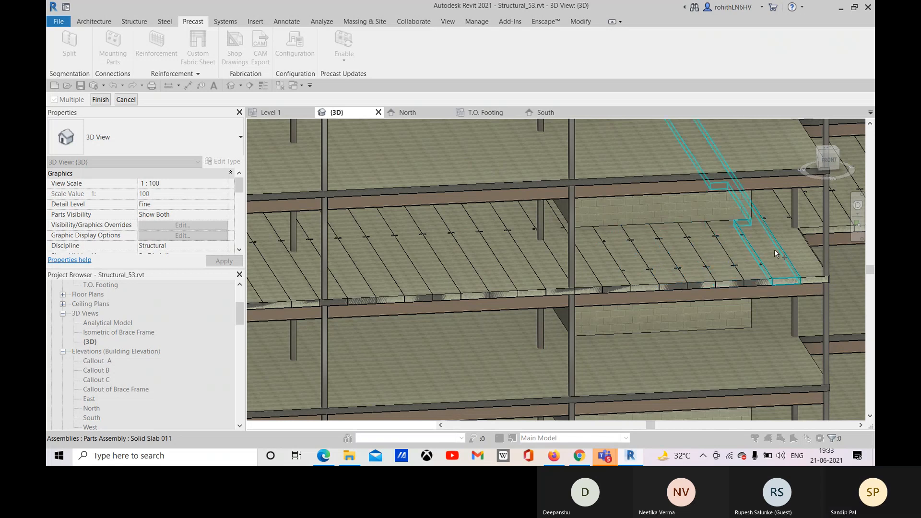
{"action": "middle_click_drag", "start_coordinate": [795, 254], "coordinate": [704, 282], "text": "shift"}
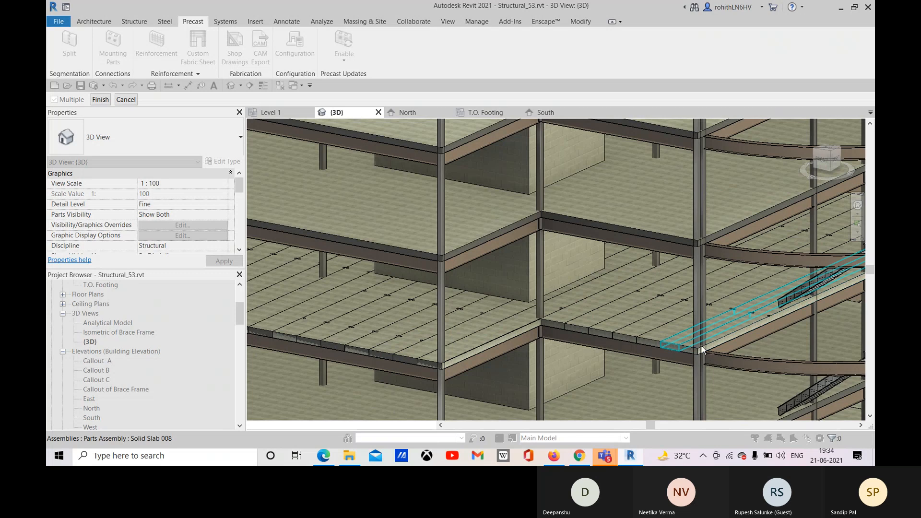
{"action": "middle_click_drag", "start_coordinate": [681, 366], "coordinate": [322, 295]}
{"action": "middle_click_drag", "start_coordinate": [509, 288], "coordinate": [357, 310], "text": "shift"}
{"action": "scroll", "coordinate": [404, 320], "scroll_direction": "down", "scroll_amount": 4}
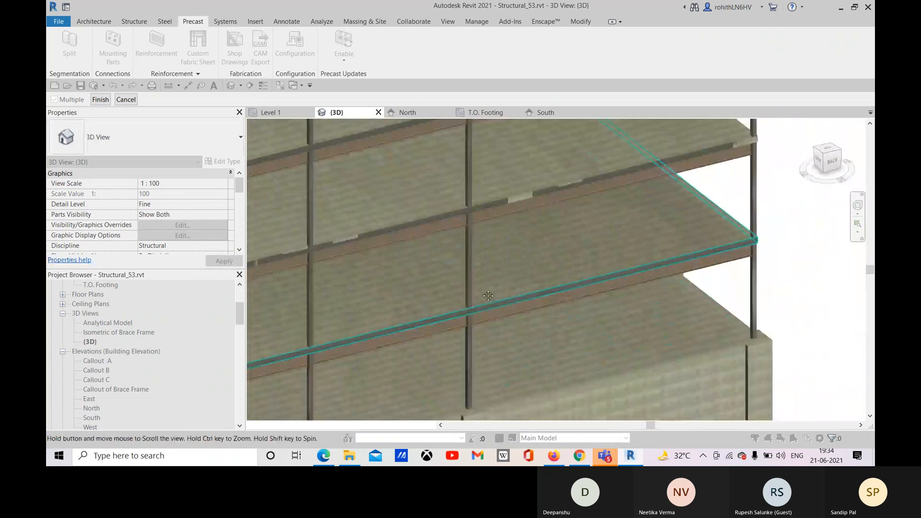
Step: Finish the multiple-element selection for the running precast command on the building model
{"action": "middle_click_drag", "start_coordinate": [445, 265], "coordinate": [542, 288]}
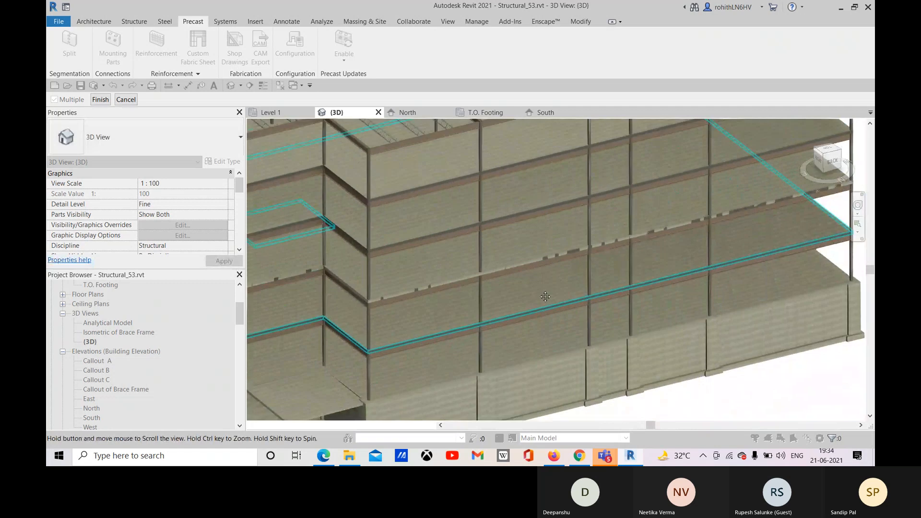
{"action": "middle_click_drag", "start_coordinate": [412, 291], "coordinate": [577, 297]}
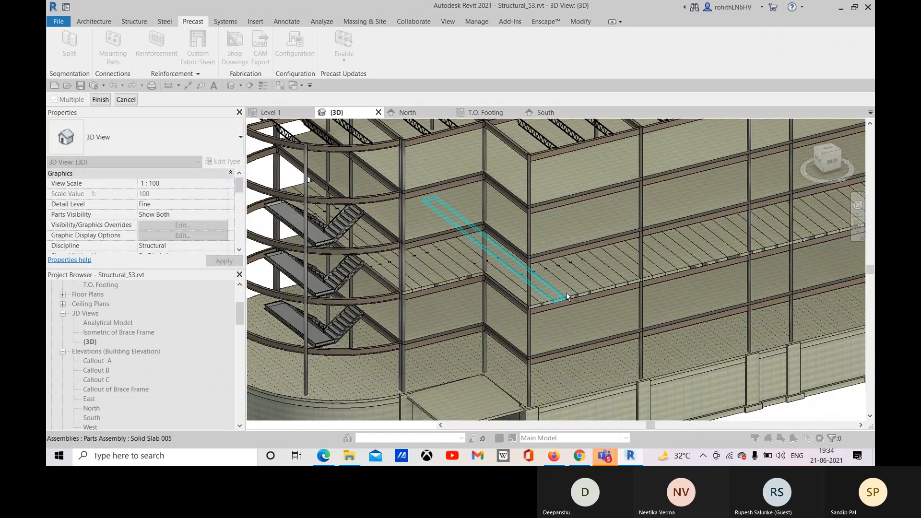
{"action": "scroll", "coordinate": [566, 292], "scroll_direction": "up", "scroll_amount": 3}
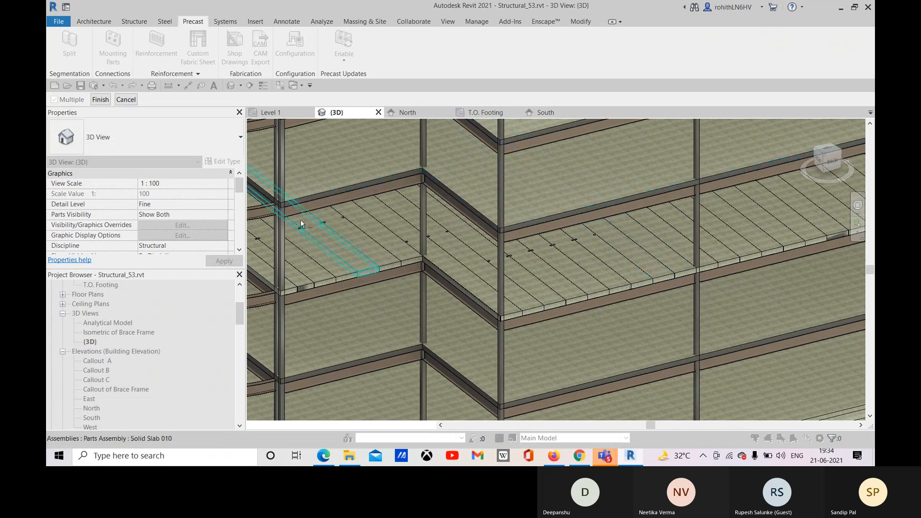
{"action": "left_click", "coordinate": [101, 99]}
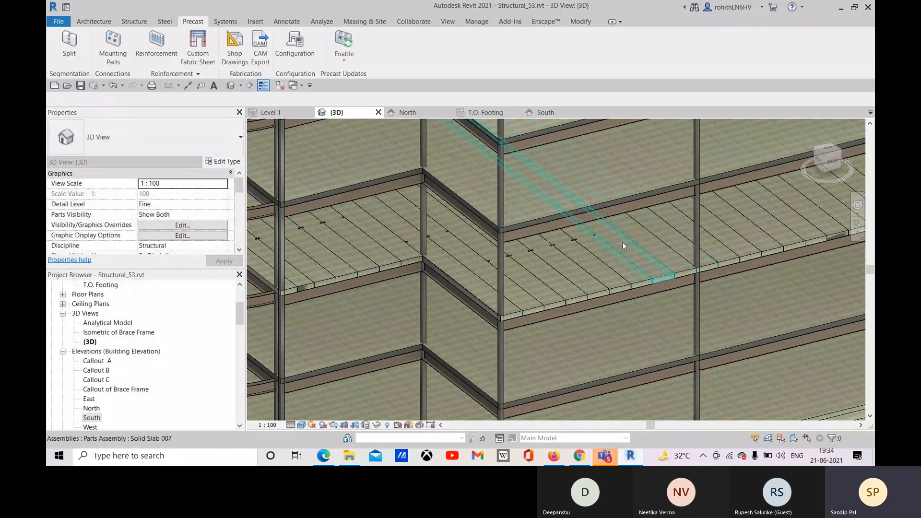
Step: Try to add mounting parts to the precast slab assemblies of the building
{"action": "scroll", "coordinate": [494, 275], "scroll_direction": "down", "scroll_amount": 8}
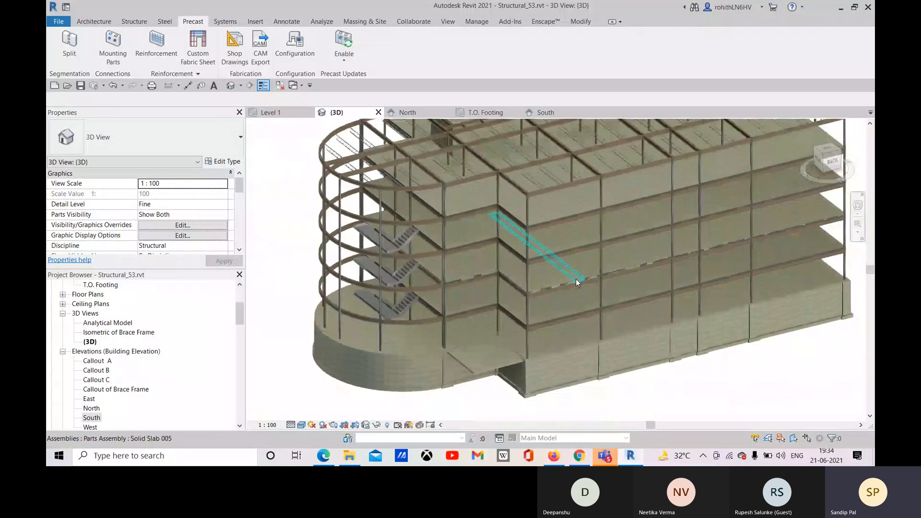
{"action": "middle_click_drag", "start_coordinate": [598, 287], "coordinate": [532, 286], "text": "shift"}
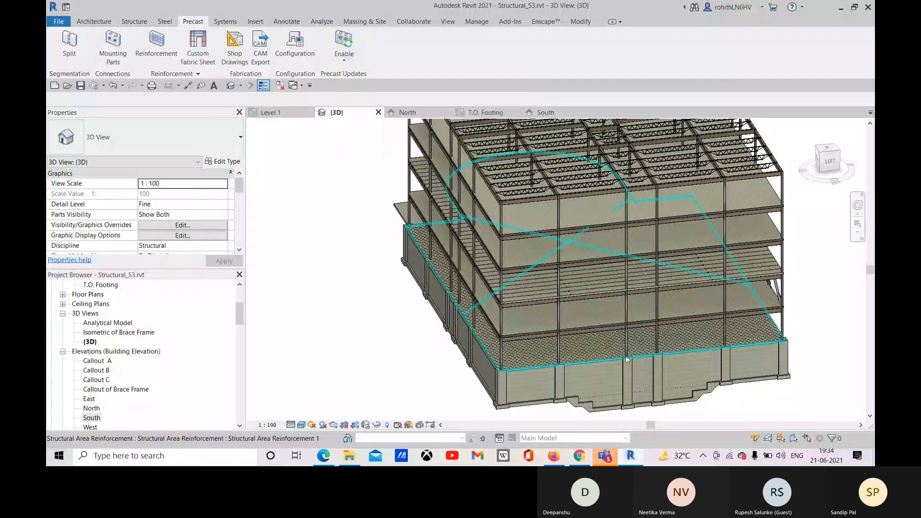
{"action": "middle_click_drag", "start_coordinate": [625, 355], "coordinate": [370, 328], "text": "shift"}
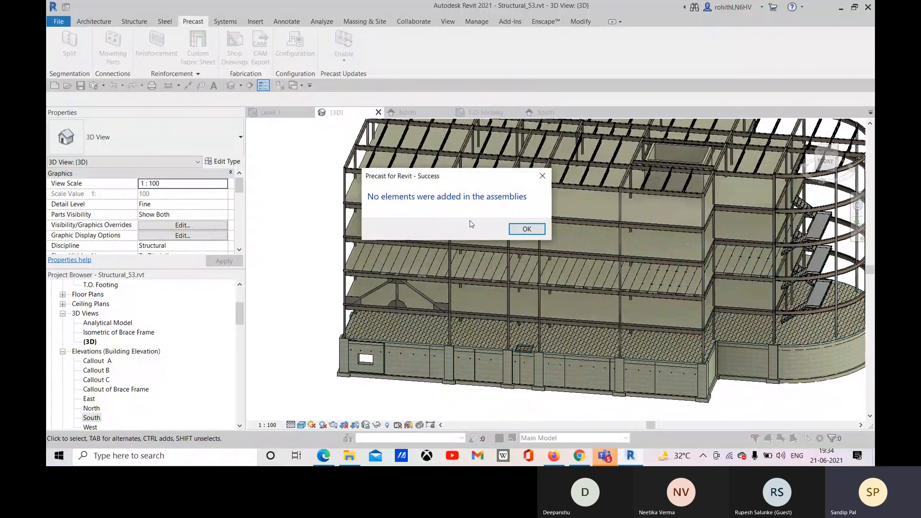
{"action": "left_click_drag", "start_coordinate": [435, 177], "coordinate": [406, 181]}
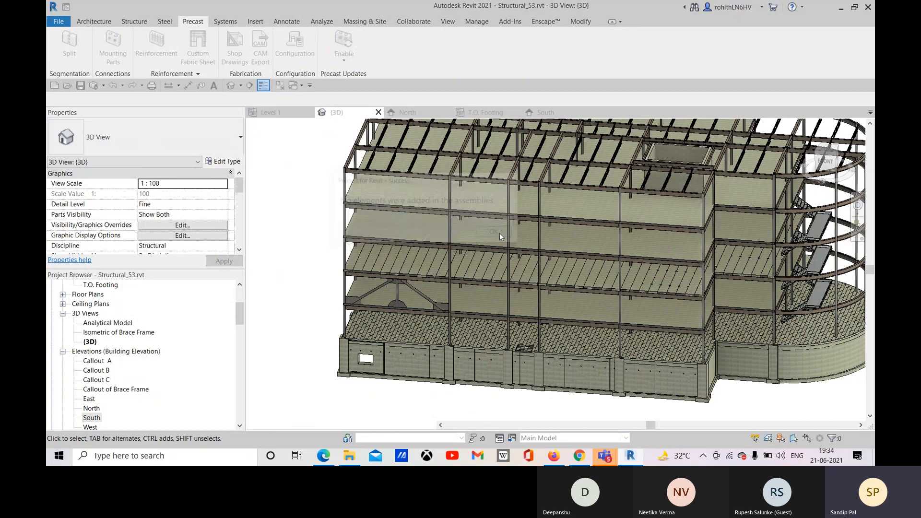
{"action": "left_click", "coordinate": [497, 233]}
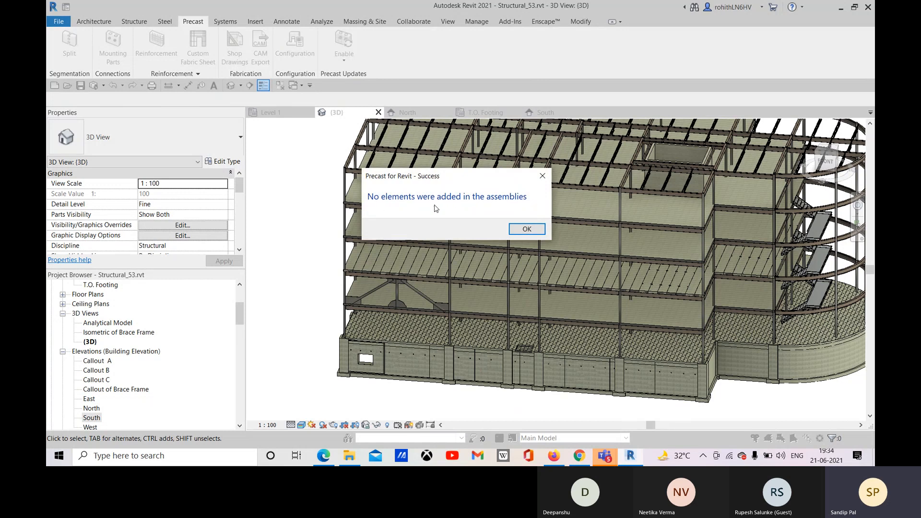
{"action": "left_click", "coordinate": [533, 232]}
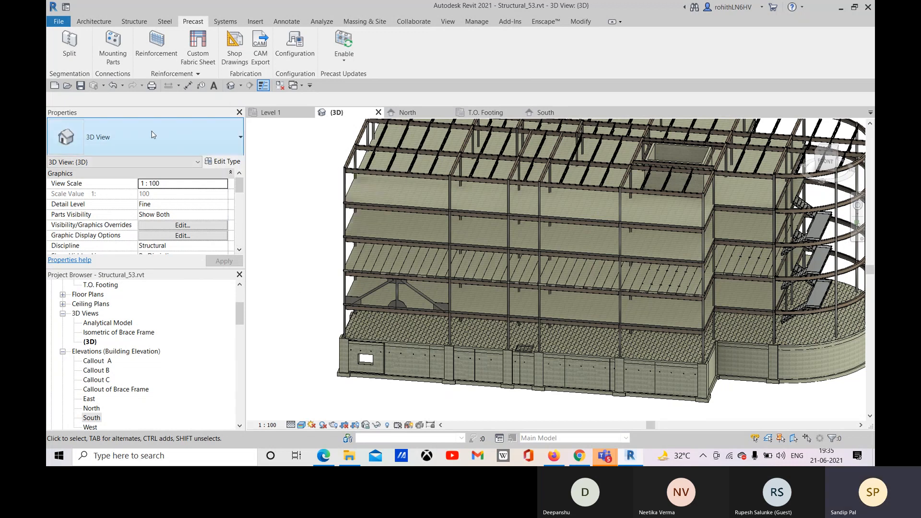
{"action": "left_click", "coordinate": [198, 73]}
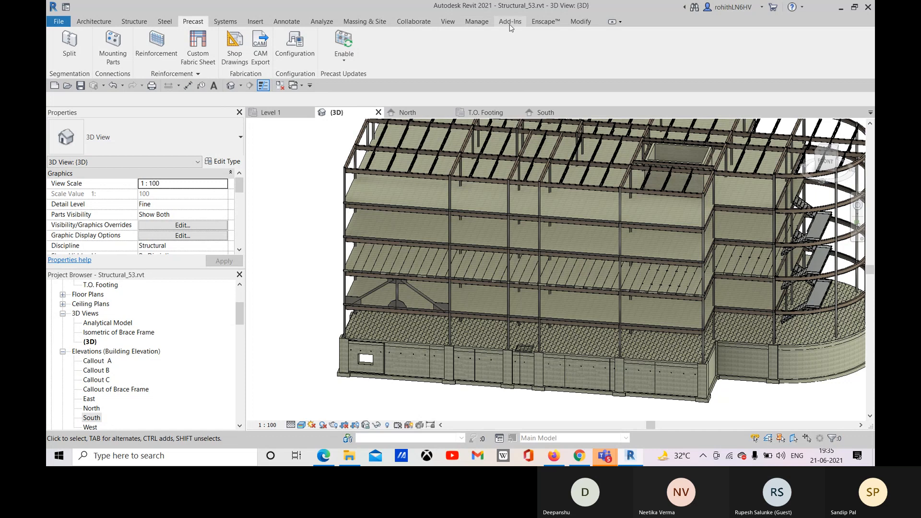
Step: Browse for families to load in the Mounting Parts folder of the English library's Structural Precast content
{"action": "left_click", "coordinate": [262, 23]}
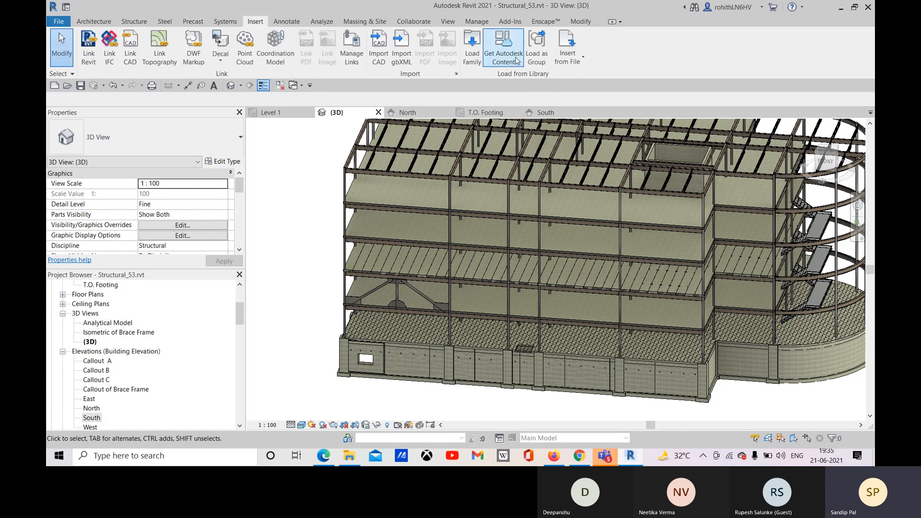
{"action": "left_click", "coordinate": [472, 48]}
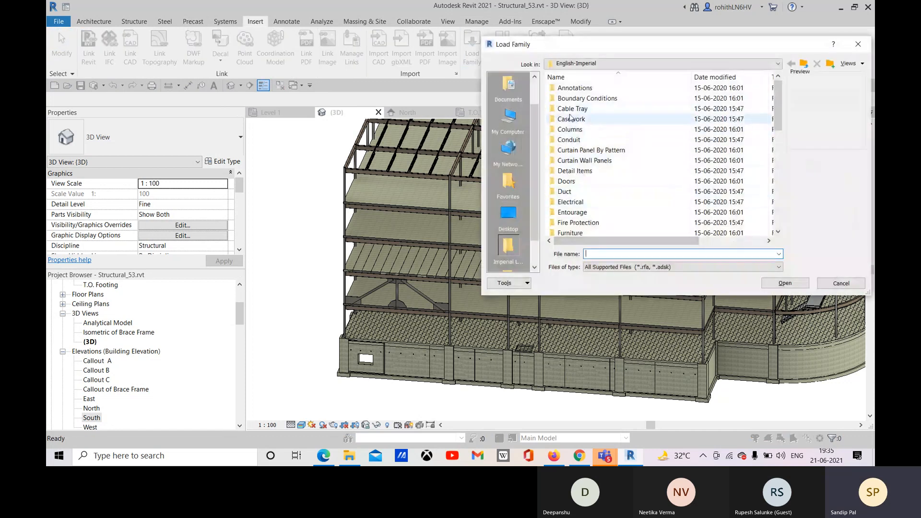
{"action": "left_click", "coordinate": [773, 63]}
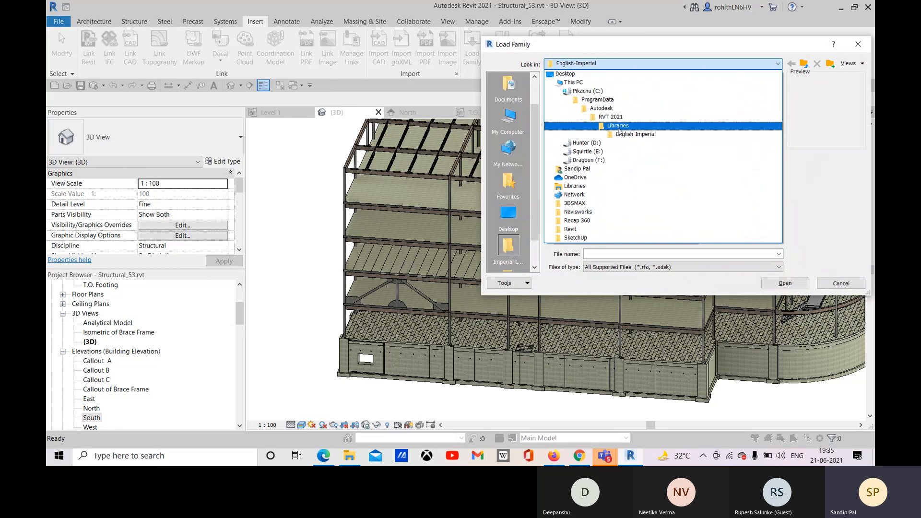
{"action": "left_click", "coordinate": [618, 127]}
{"action": "double_click", "coordinate": [599, 119]}
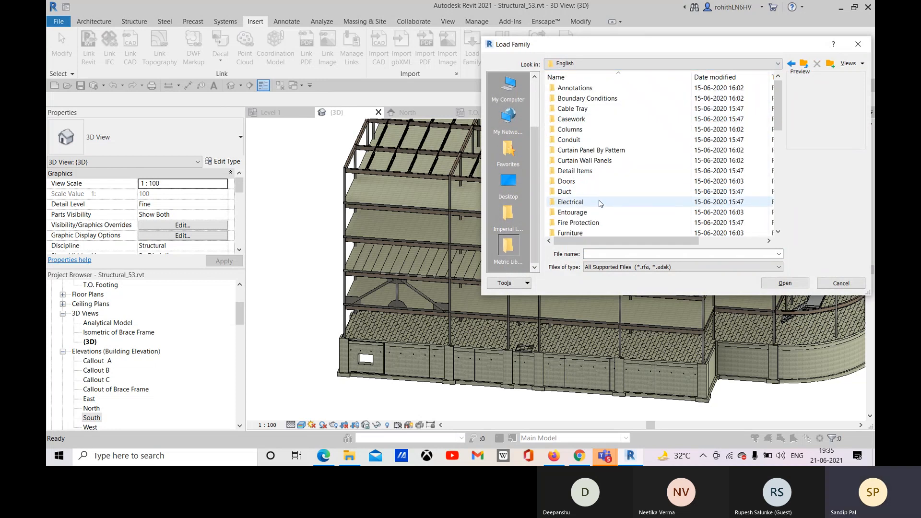
{"action": "scroll", "coordinate": [600, 203], "scroll_direction": "down", "scroll_amount": 7}
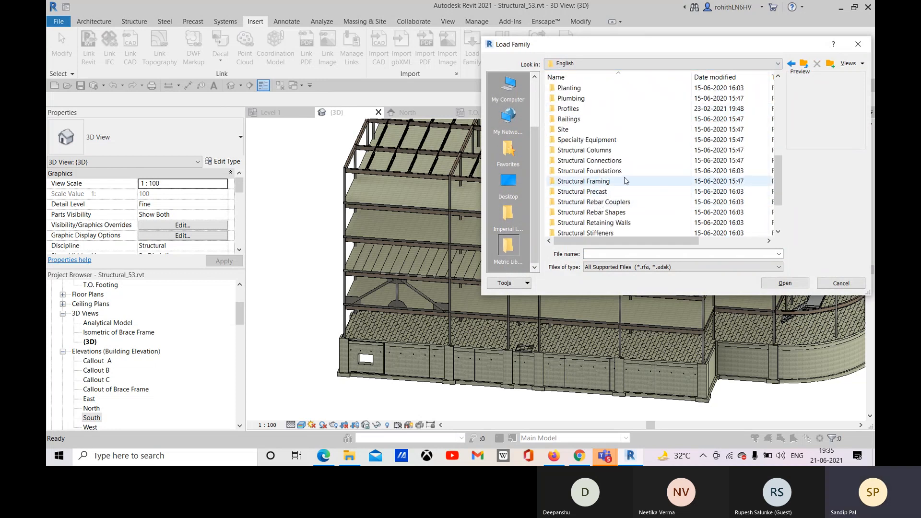
{"action": "double_click", "coordinate": [593, 193]}
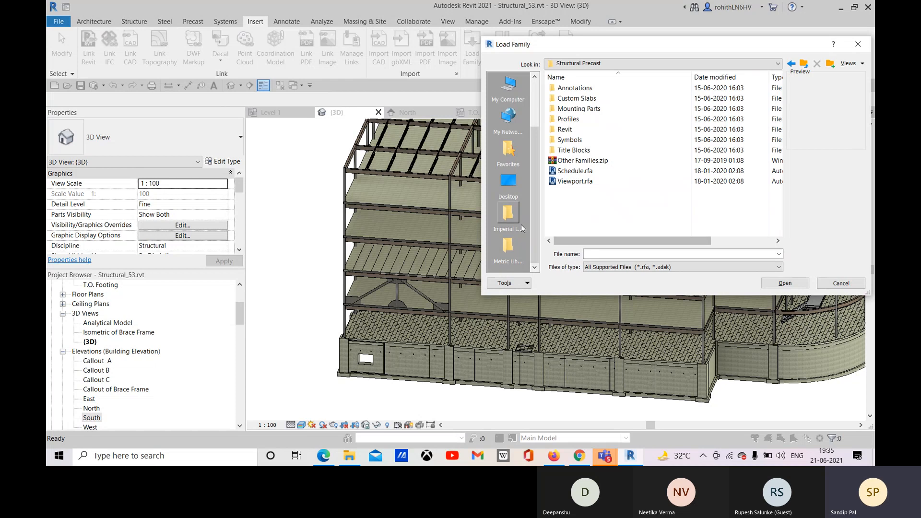
{"action": "left_click_drag", "start_coordinate": [633, 44], "coordinate": [428, 69]}
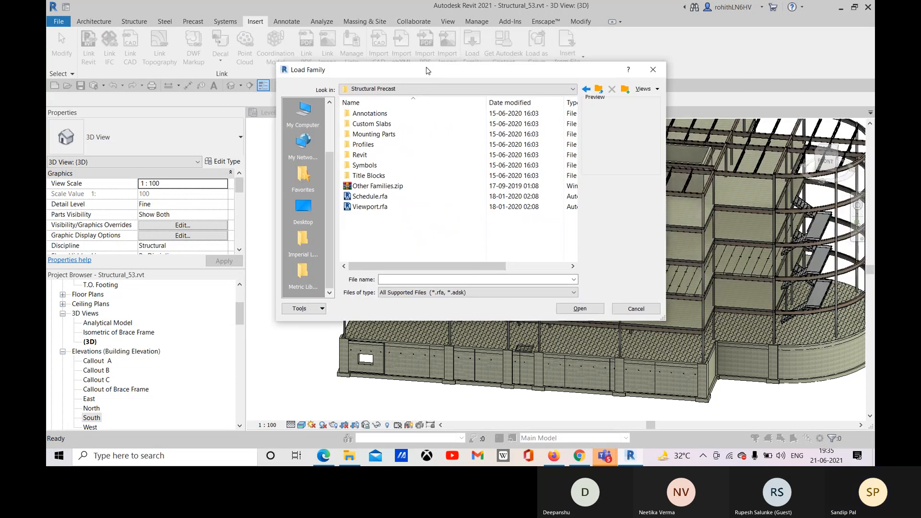
{"action": "double_click", "coordinate": [375, 137]}
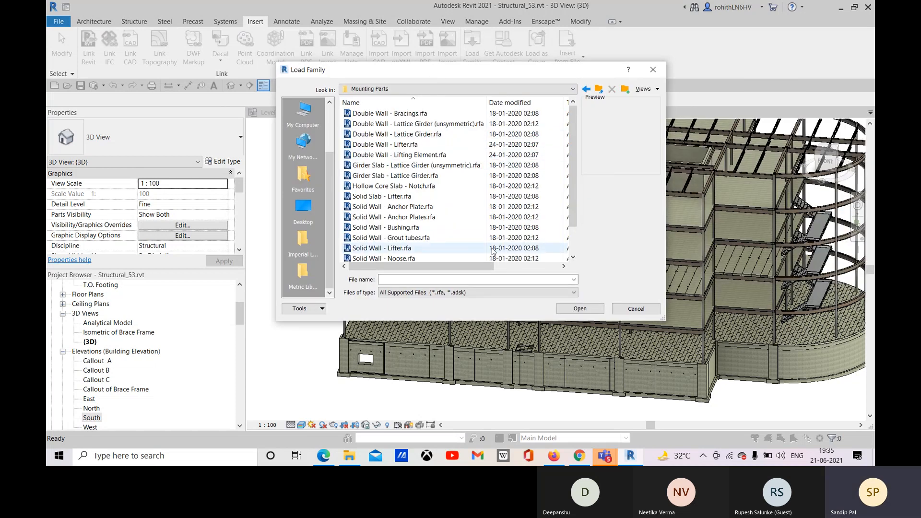
{"action": "scroll", "coordinate": [566, 216], "scroll_direction": "down", "scroll_amount": 1}
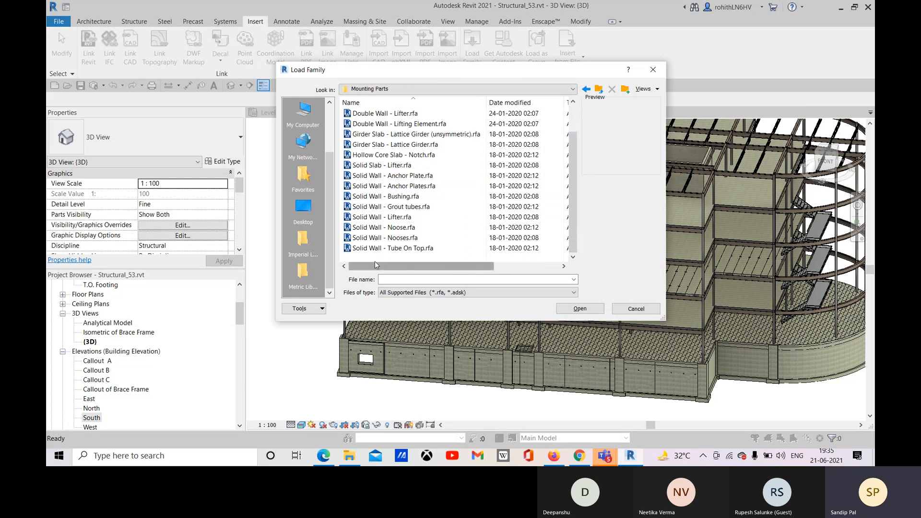
{"action": "scroll", "coordinate": [408, 249], "scroll_direction": "up", "scroll_amount": 1}
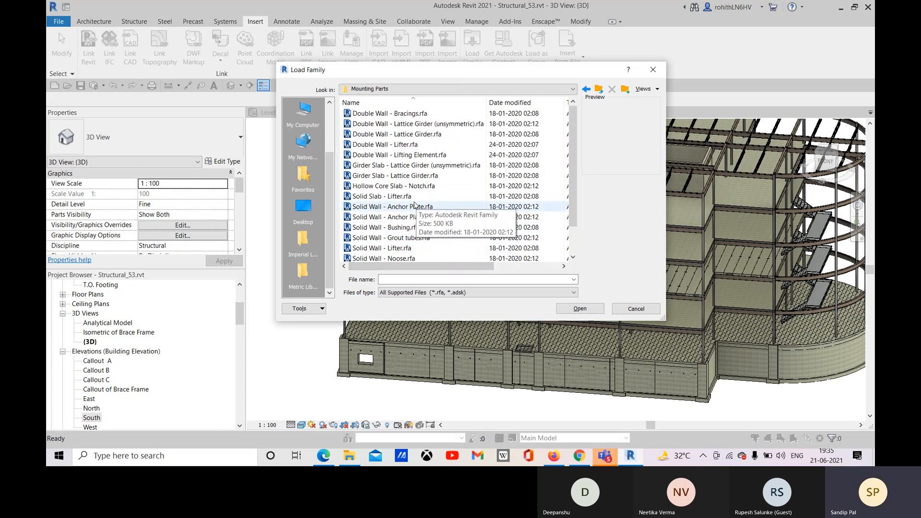
Step: Load the Solid Slab - Lifter, Hollow Core Slab - Notch and both Girder Slab - Lattice Girder families, dismissing the save reminder
{"action": "left_click", "coordinate": [397, 197]}
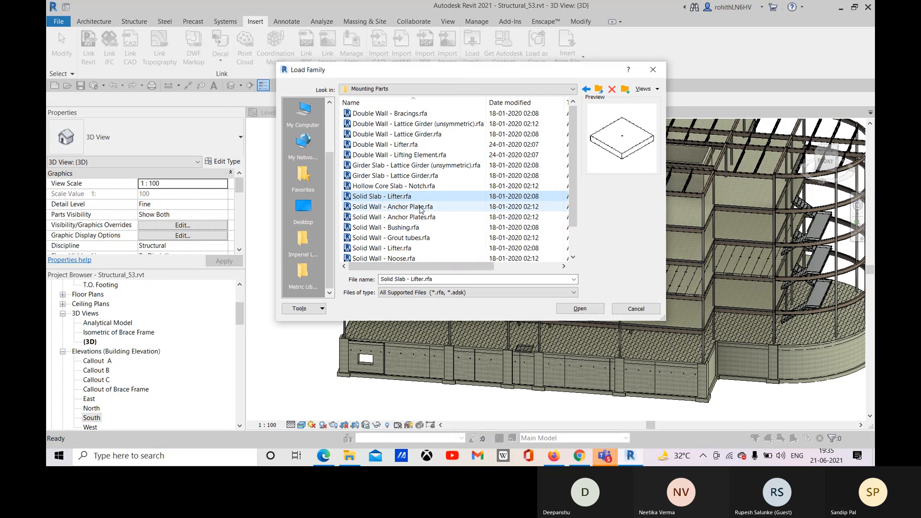
{"action": "left_click", "coordinate": [389, 187]}
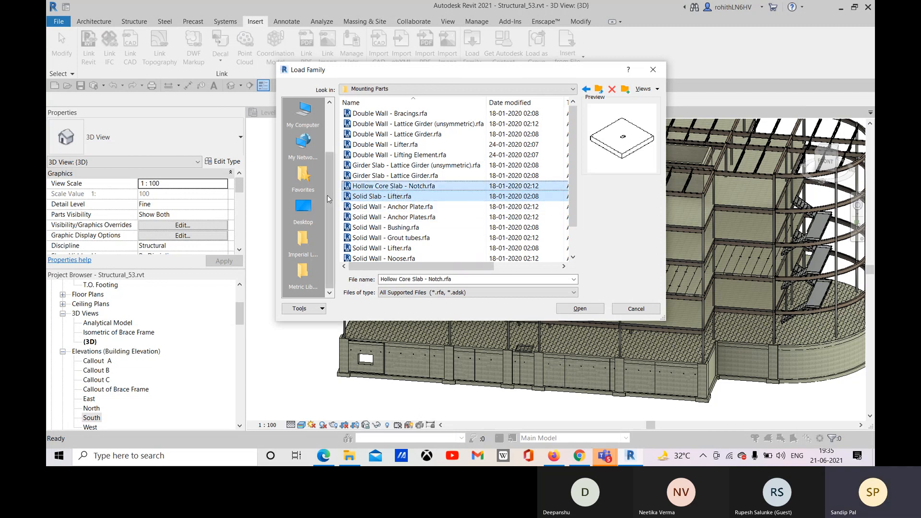
{"action": "left_click", "coordinate": [383, 175], "text": "ctrl"}
{"action": "left_click", "coordinate": [409, 166], "text": "ctrl"}
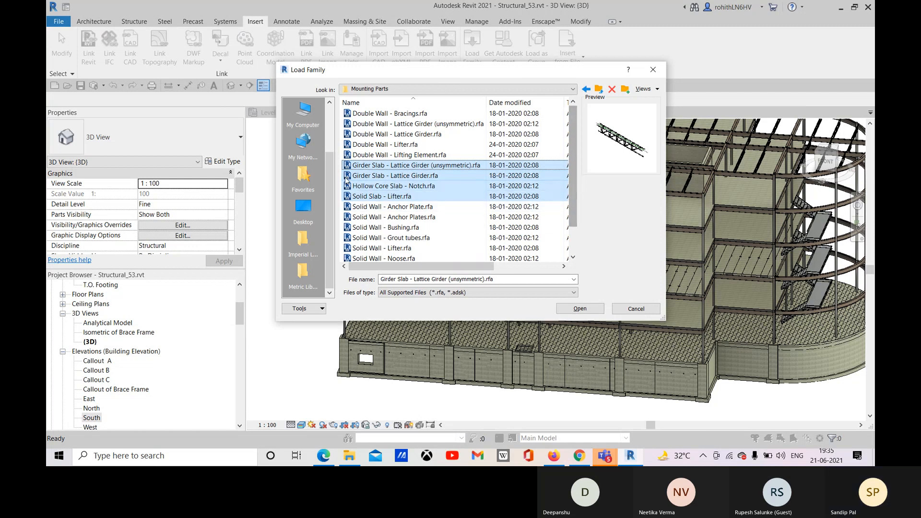
{"action": "left_click", "coordinate": [570, 310]}
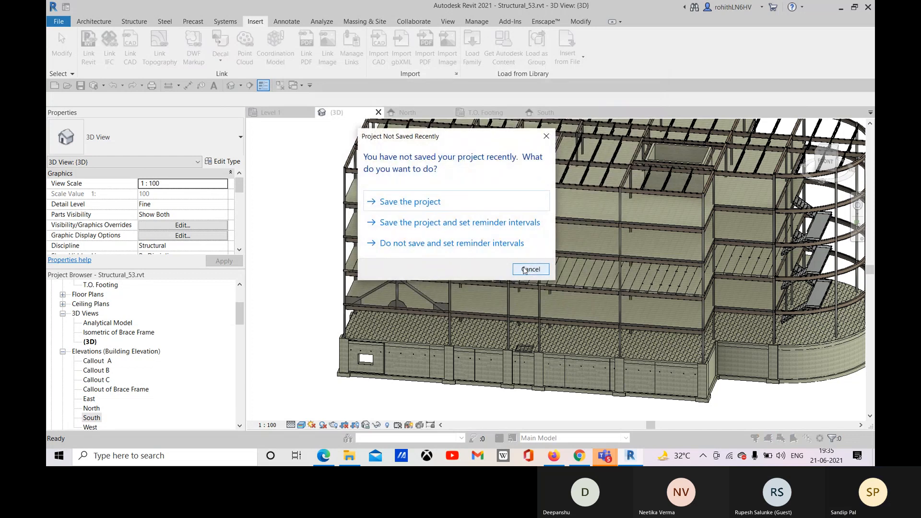
{"action": "left_click", "coordinate": [526, 269]}
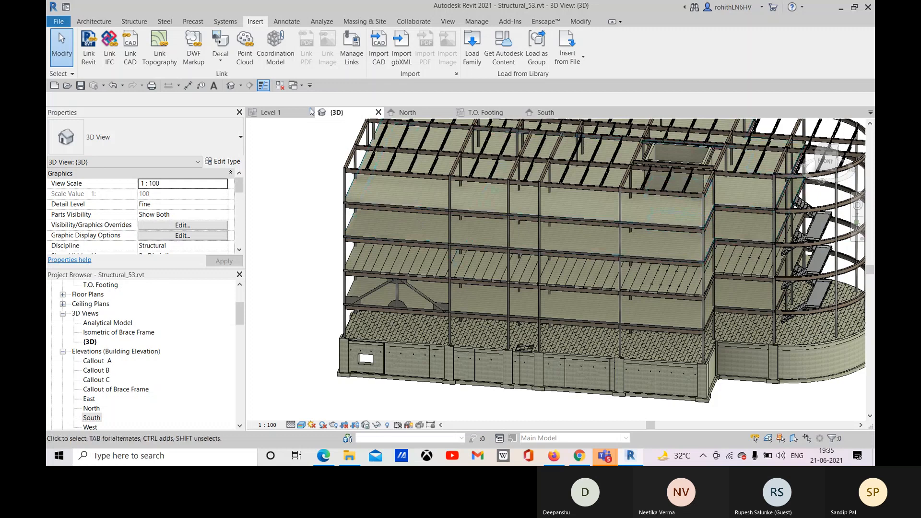
Step: Retry adding mounting parts to the precast assemblies using the loaded families, without selecting any slab
{"action": "left_click", "coordinate": [192, 22]}
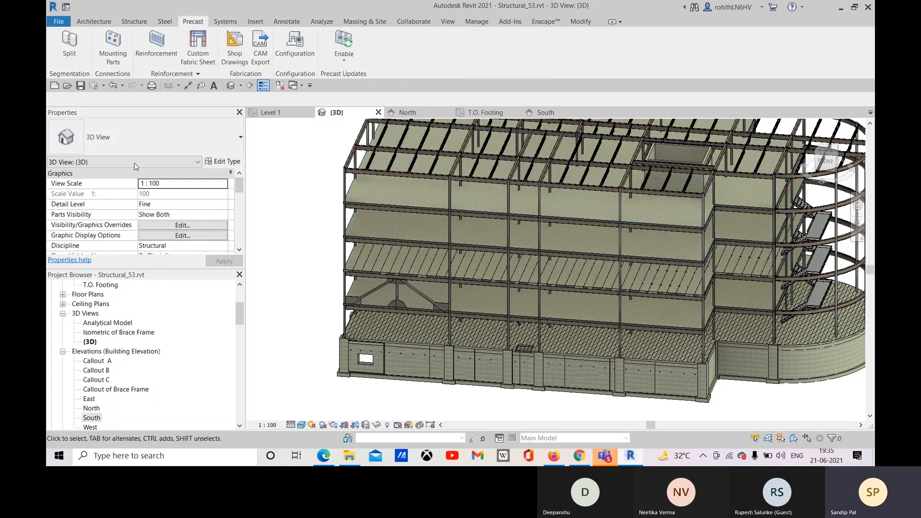
{"action": "middle_click_drag", "start_coordinate": [417, 262], "coordinate": [420, 268]}
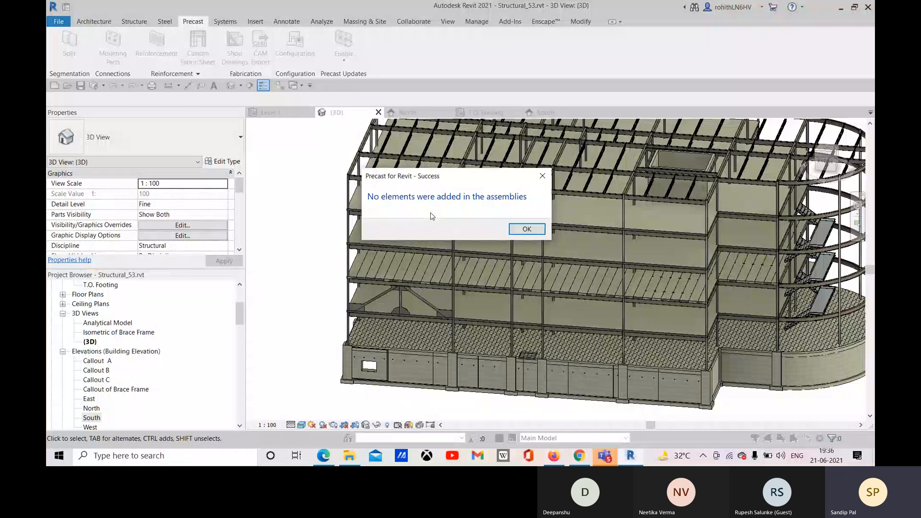
{"action": "left_click", "coordinate": [526, 230]}
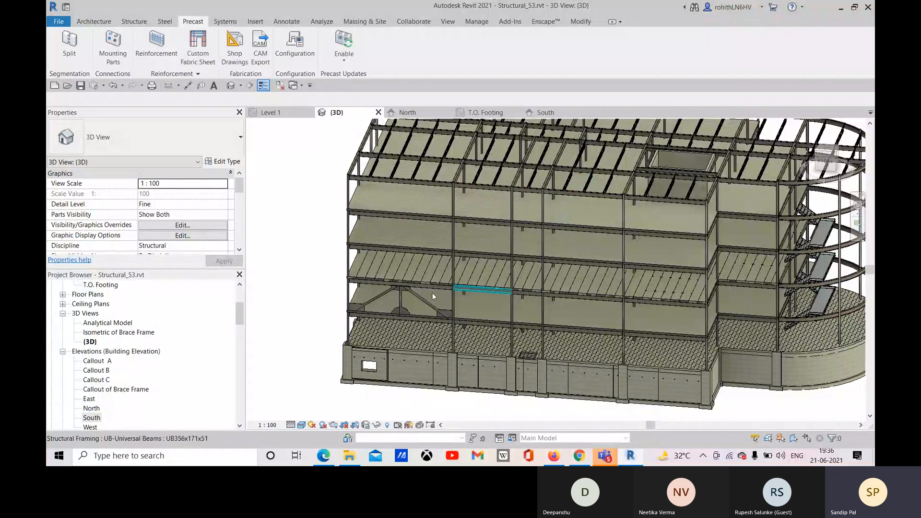
Step: Select the end slab panel of the segmented floor and try to add mounting parts to it
{"action": "left_click", "coordinate": [355, 266]}
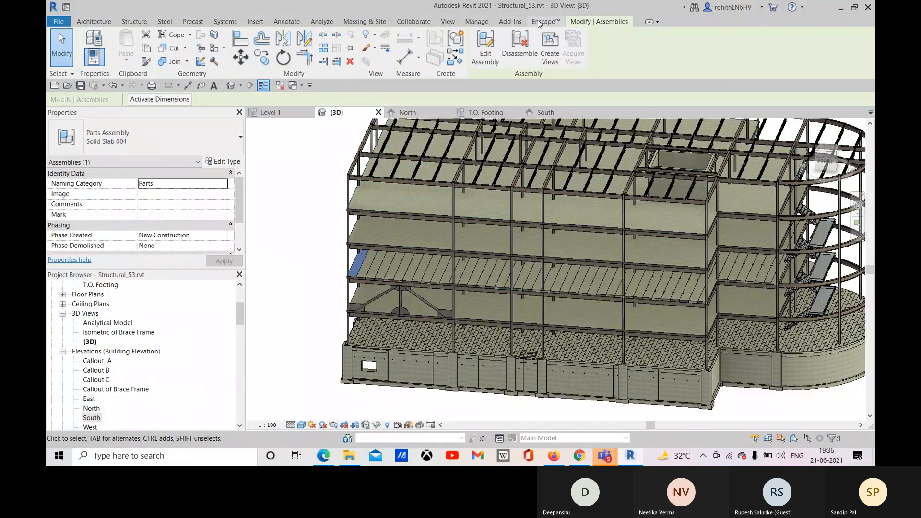
{"action": "left_click", "coordinate": [194, 24]}
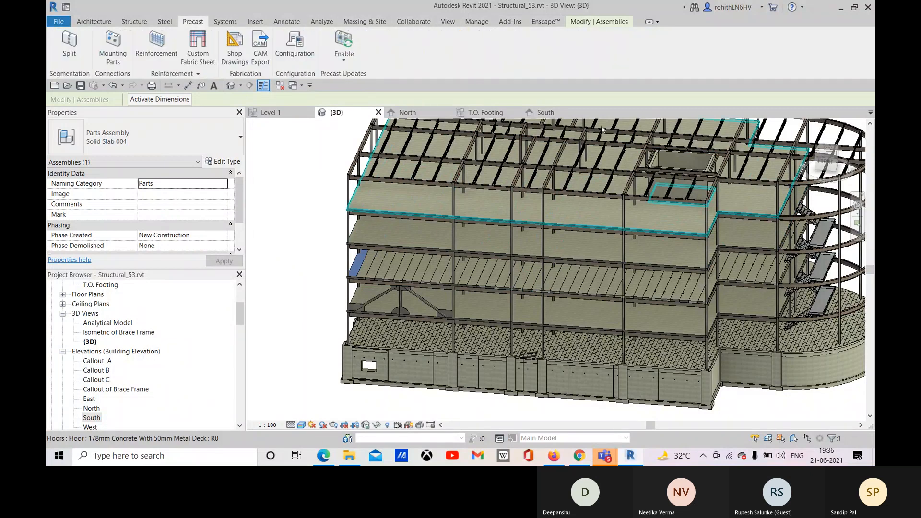
{"action": "left_click", "coordinate": [108, 55]}
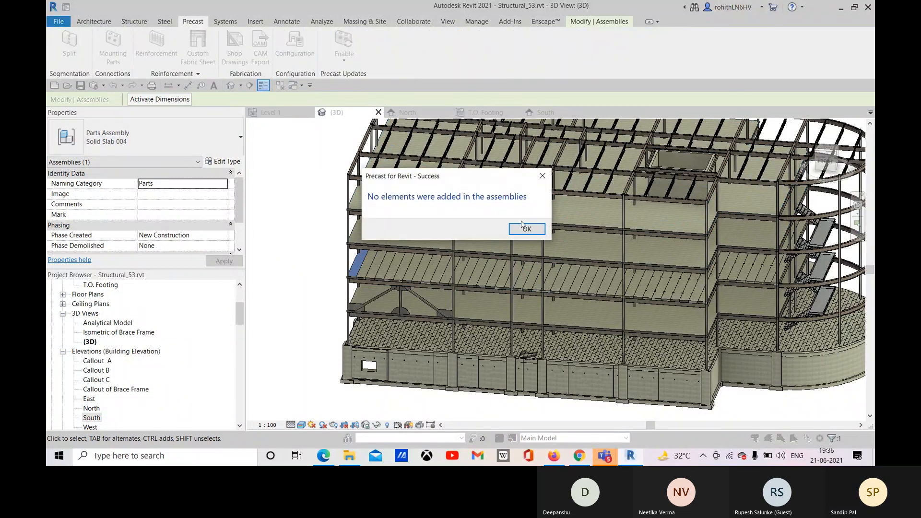
{"action": "left_click", "coordinate": [535, 231]}
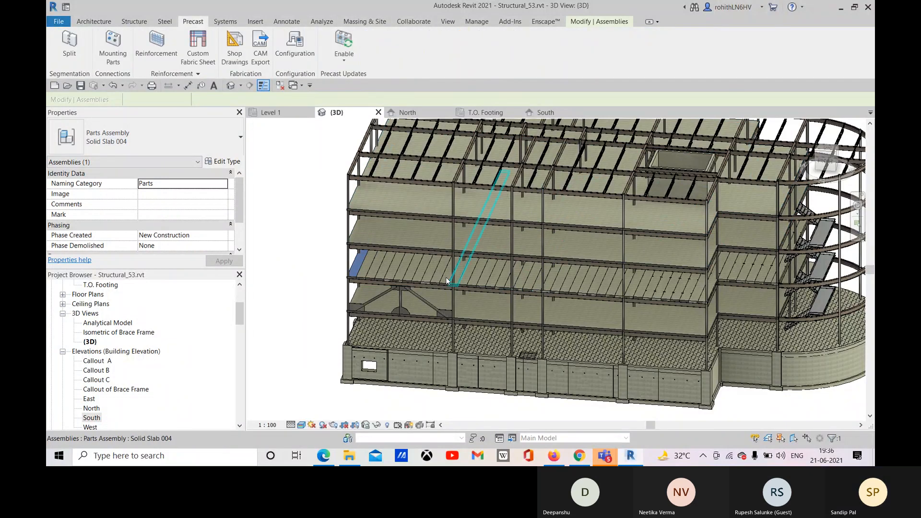
{"action": "left_click", "coordinate": [353, 271], "text": "ctrl"}
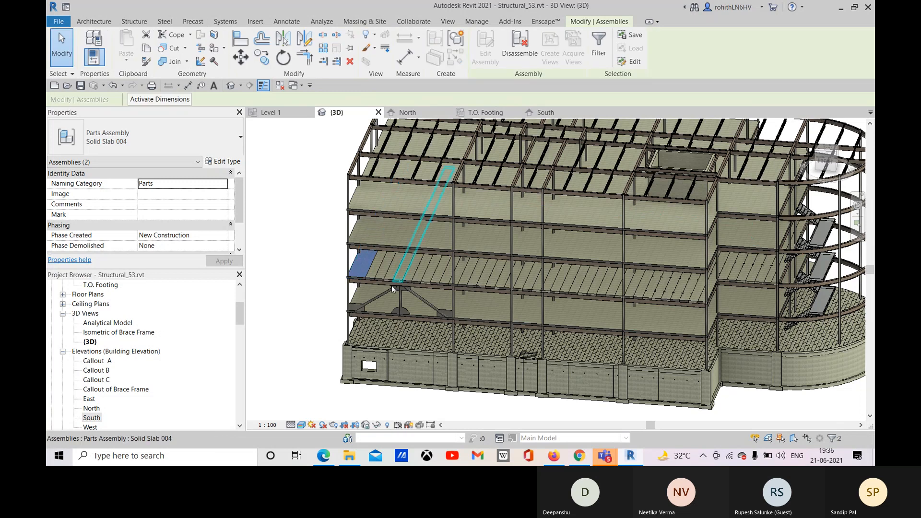
{"action": "scroll", "coordinate": [436, 299], "scroll_direction": "up", "scroll_amount": 2}
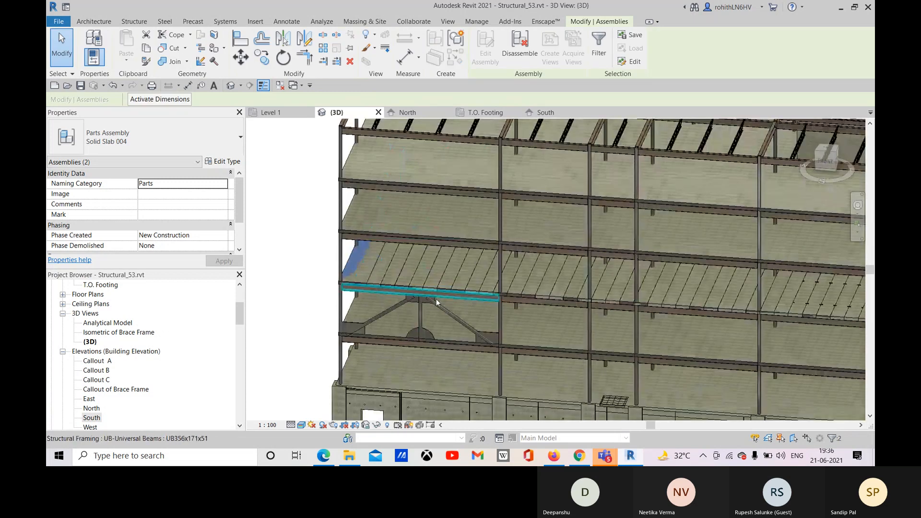
{"action": "left_click", "coordinate": [376, 277], "text": "ctrl"}
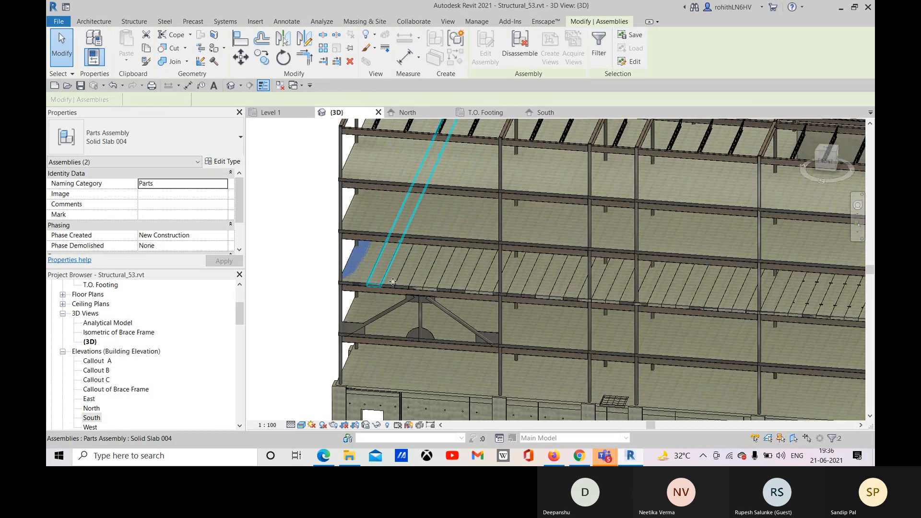
{"action": "scroll", "coordinate": [428, 273], "scroll_direction": "down", "scroll_amount": 2}
{"action": "scroll", "coordinate": [430, 272], "scroll_direction": "down", "scroll_amount": 3}
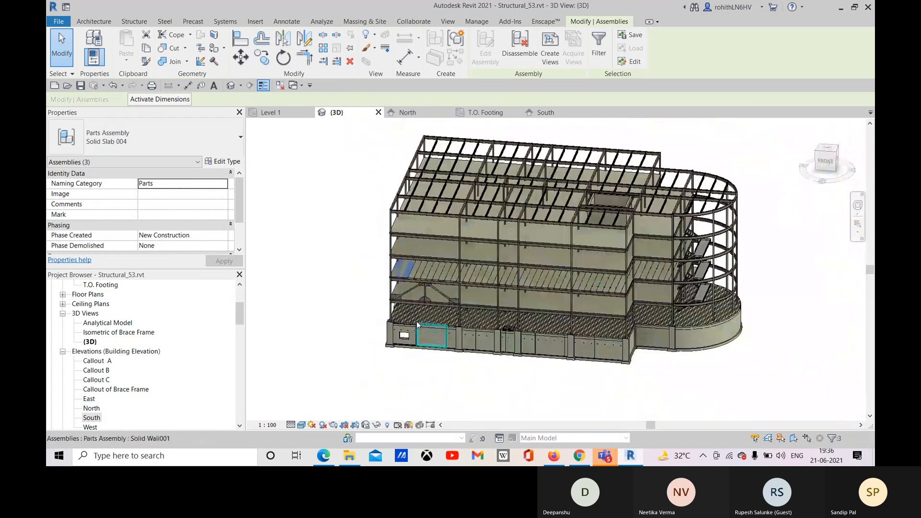
{"action": "left_click", "coordinate": [350, 293]}
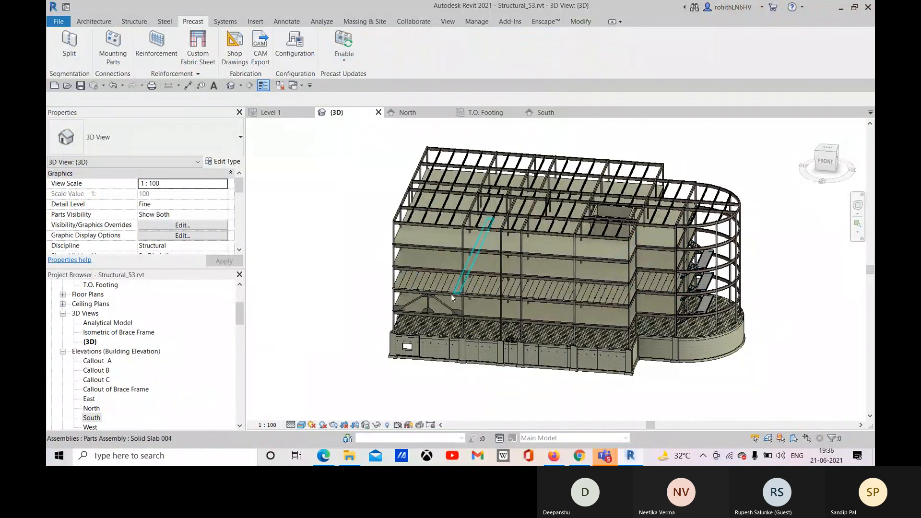
Step: Set the solid slab lifter type to Solid Slab - Lifter 6000-1.3-0120 in the precast part configuration
{"action": "scroll", "coordinate": [418, 289], "scroll_direction": "up", "scroll_amount": 2}
{"action": "middle_click_drag", "start_coordinate": [473, 292], "coordinate": [329, 280]}
{"action": "left_click", "coordinate": [294, 43]}
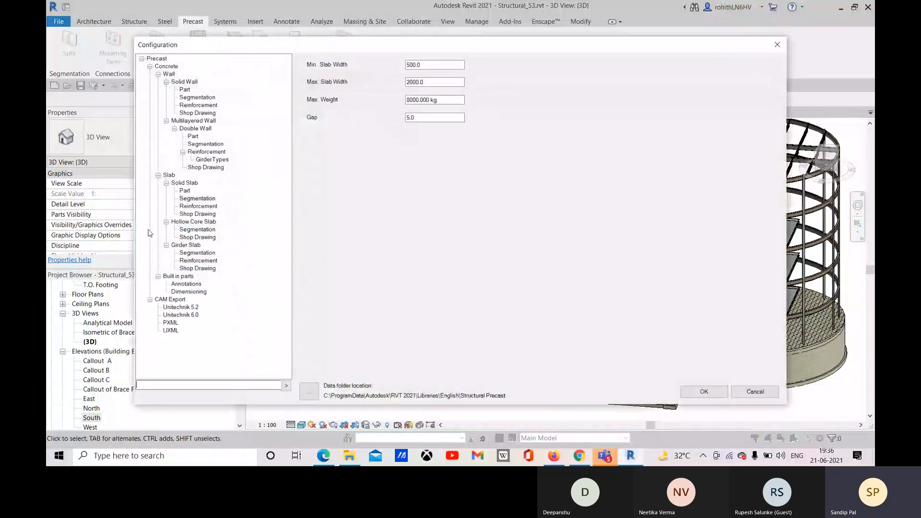
{"action": "left_click", "coordinate": [185, 191]}
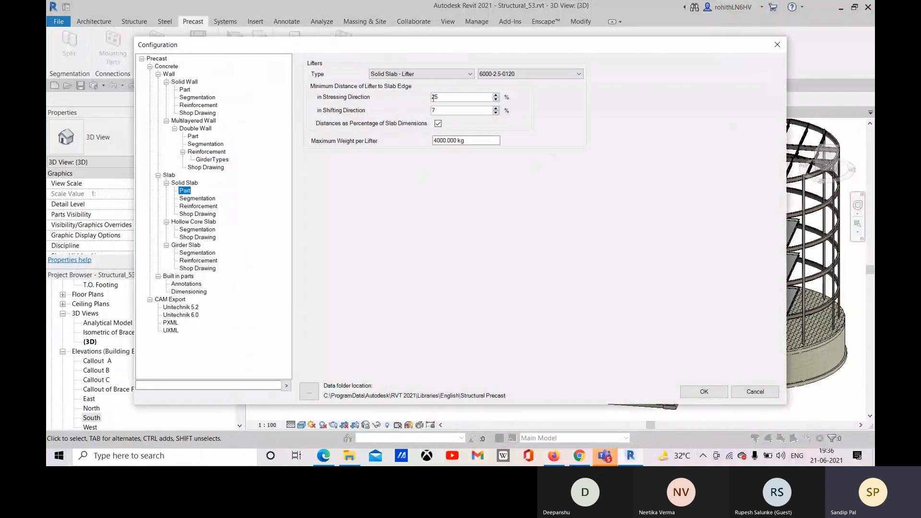
{"action": "left_click", "coordinate": [451, 75]}
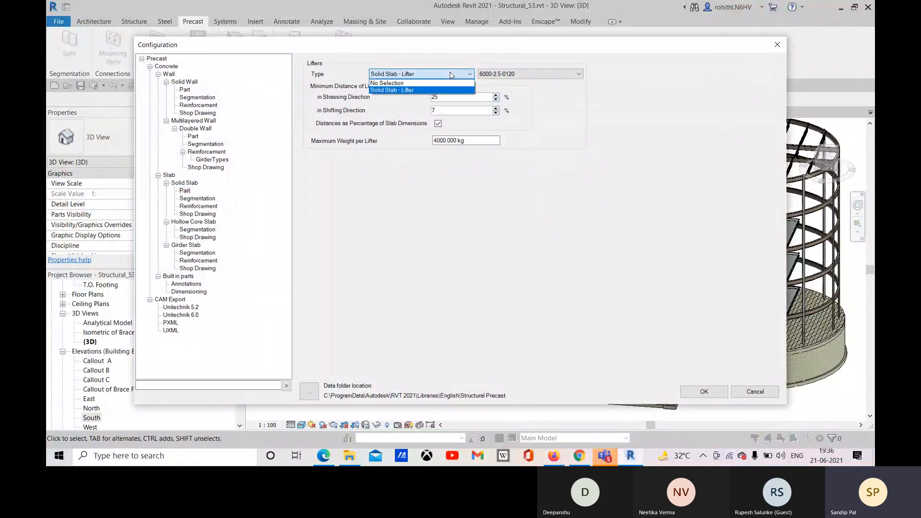
{"action": "left_click", "coordinate": [451, 74]}
{"action": "left_click", "coordinate": [521, 75]}
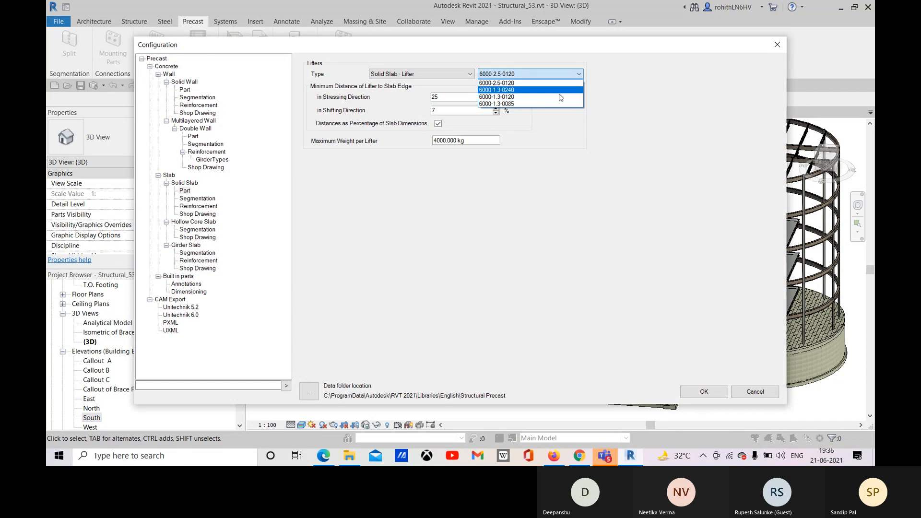
{"action": "left_click", "coordinate": [603, 166]}
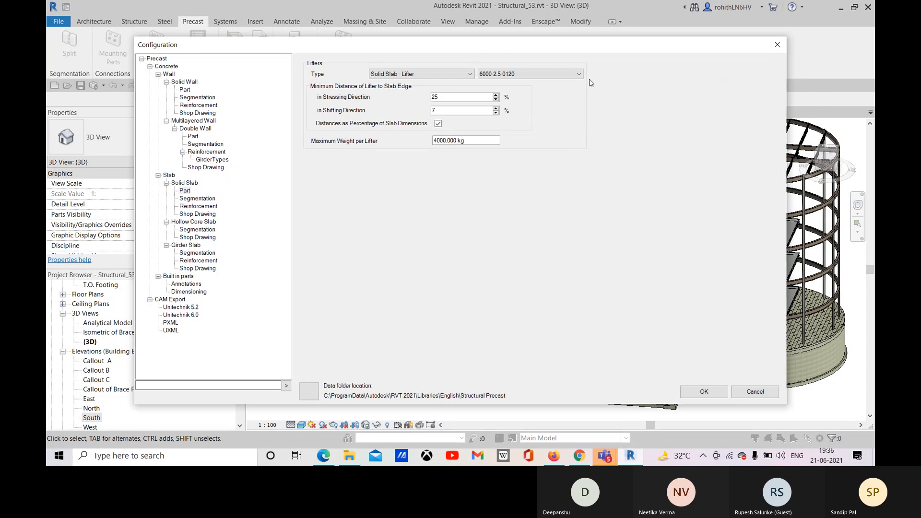
{"action": "left_click", "coordinate": [536, 75]}
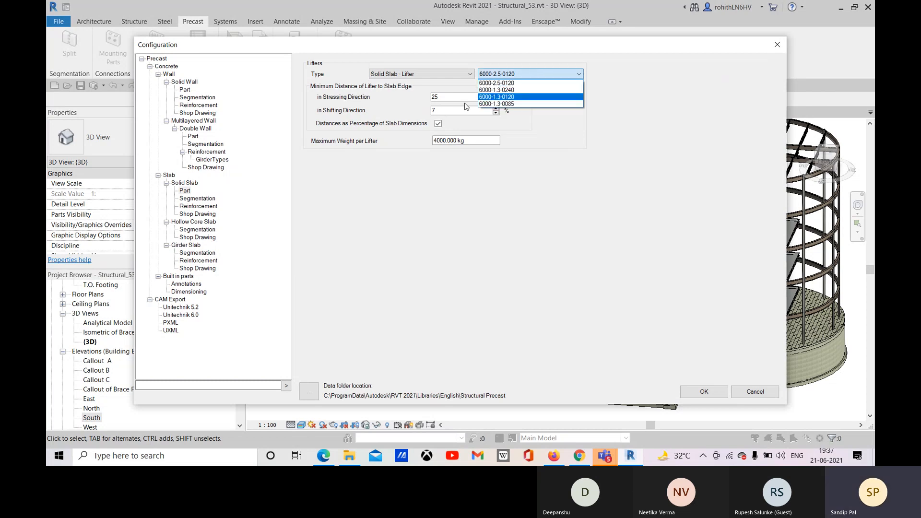
{"action": "left_click", "coordinate": [503, 97]}
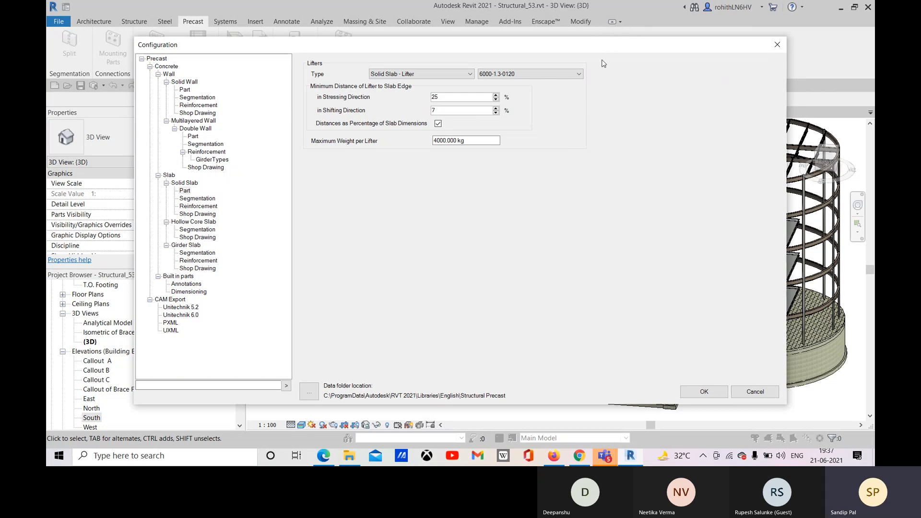
Step: Try to set the configuration's data folder to Mounting Parts inside the English library's Structural Precast folder
{"action": "left_click_drag", "start_coordinate": [601, 47], "coordinate": [493, 14]}
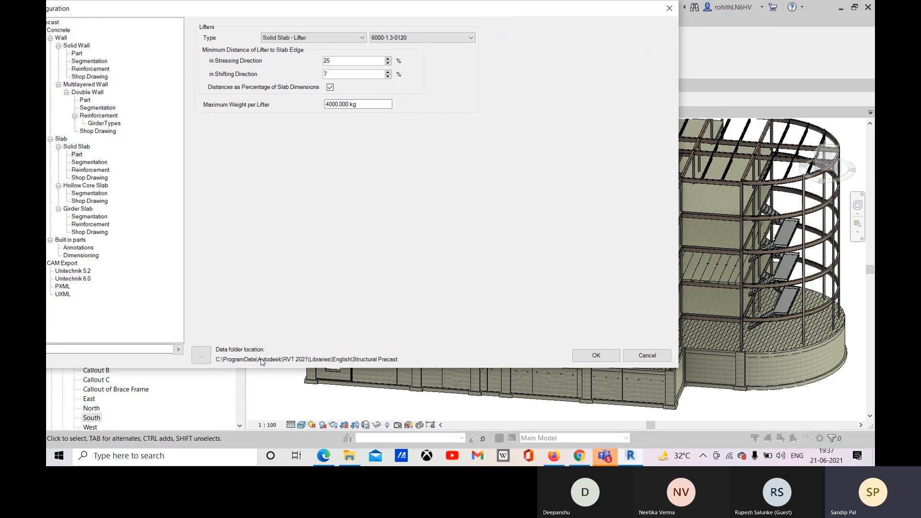
{"action": "left_click", "coordinate": [201, 355]}
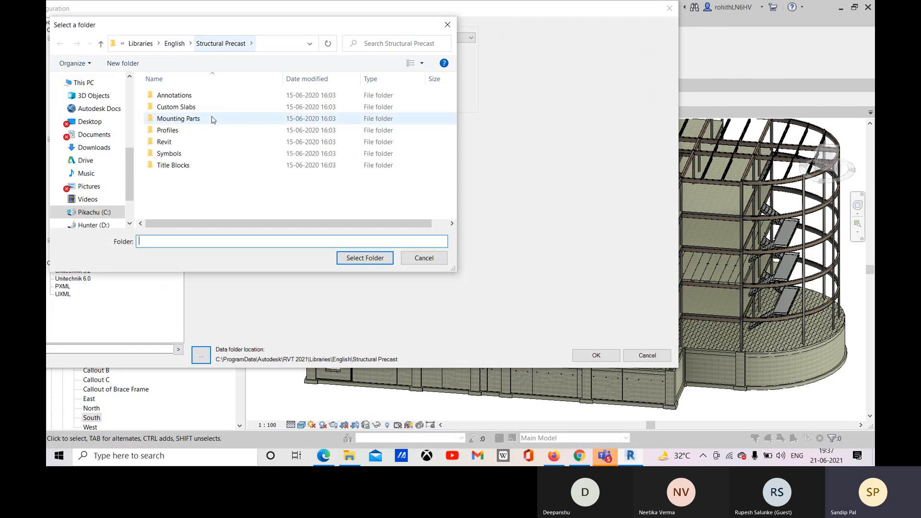
{"action": "double_click", "coordinate": [193, 119]}
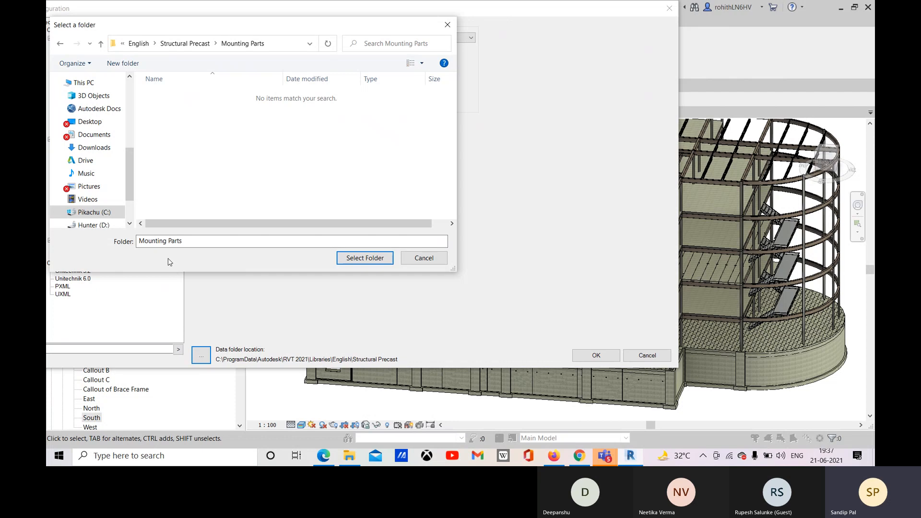
{"action": "left_click", "coordinate": [363, 258]}
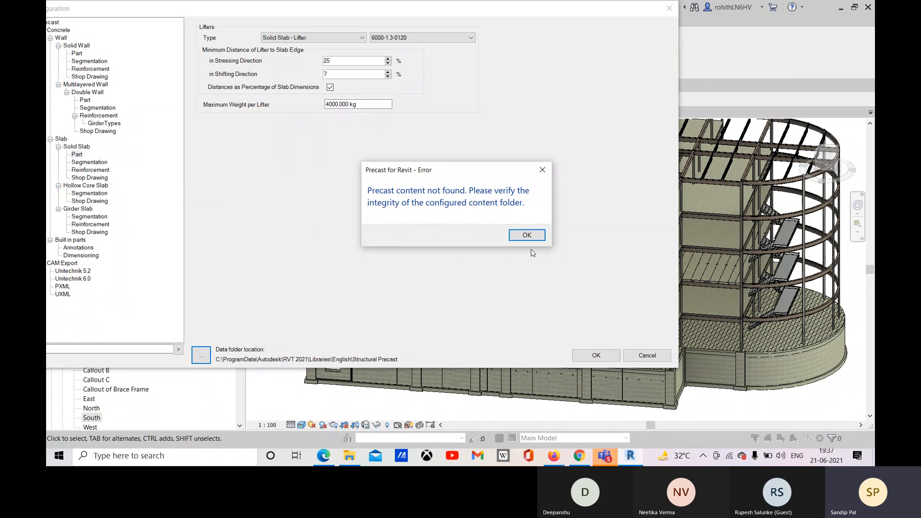
{"action": "left_click", "coordinate": [526, 234]}
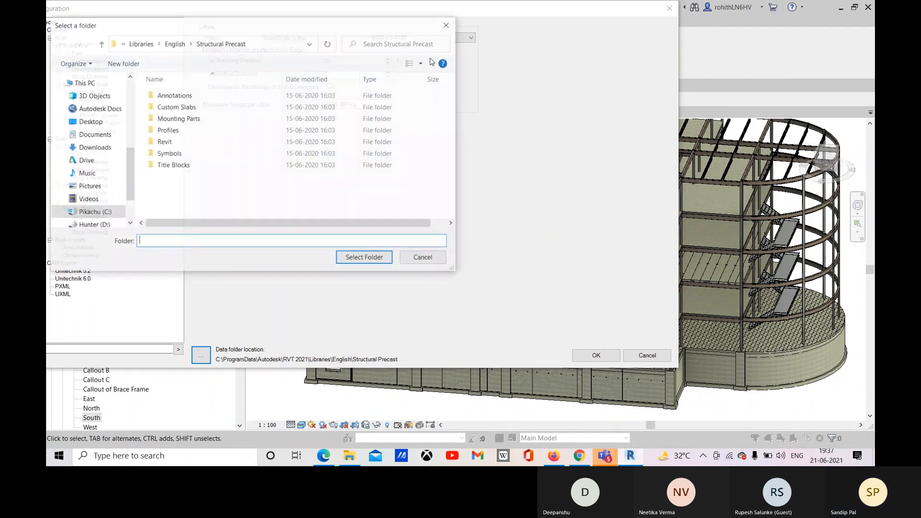
Step: Try the English-Imperial library's Structural Precast Mounting Parts folder as the data folder, then abandon the folder selection
{"action": "left_click", "coordinate": [173, 48]}
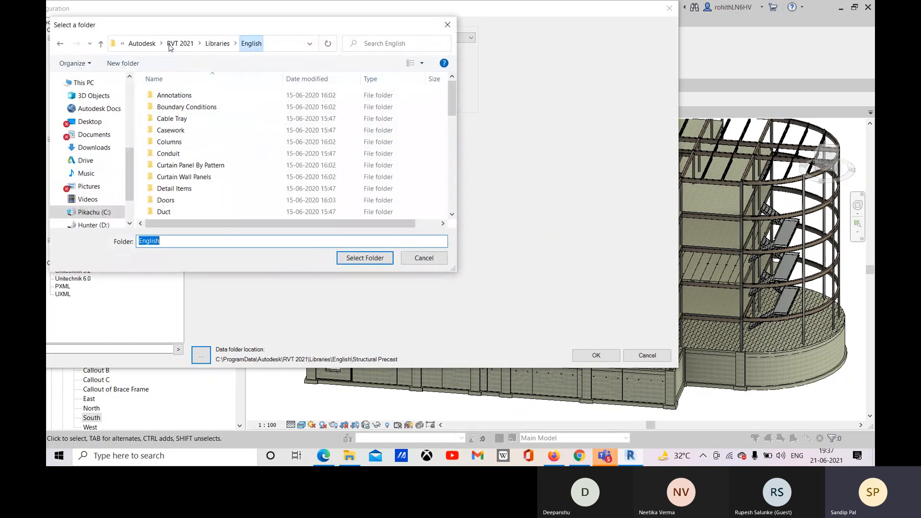
{"action": "left_click", "coordinate": [215, 45]}
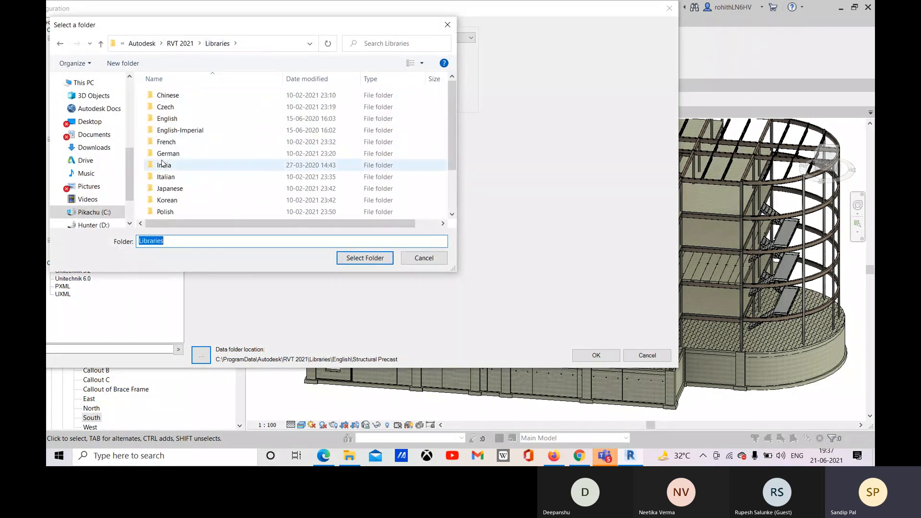
{"action": "double_click", "coordinate": [183, 130]}
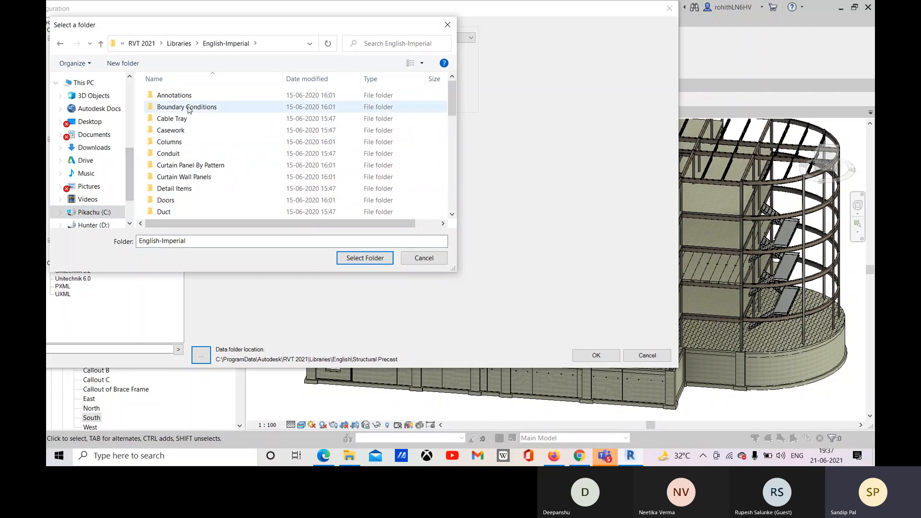
{"action": "scroll", "coordinate": [186, 178], "scroll_direction": "down", "scroll_amount": 9}
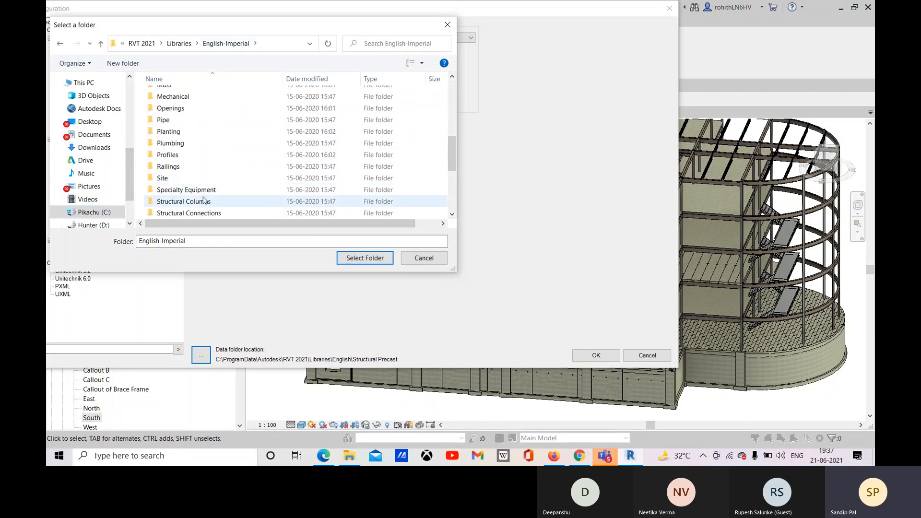
{"action": "double_click", "coordinate": [185, 108]}
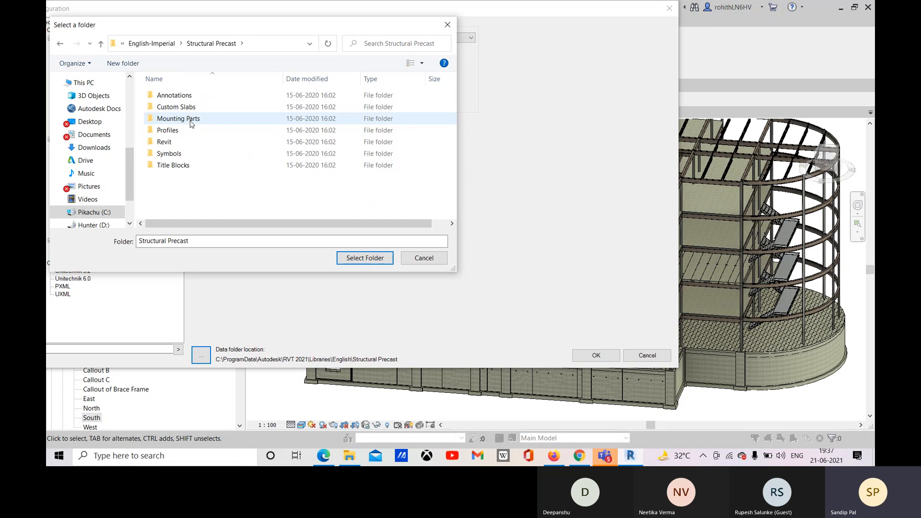
{"action": "double_click", "coordinate": [191, 120]}
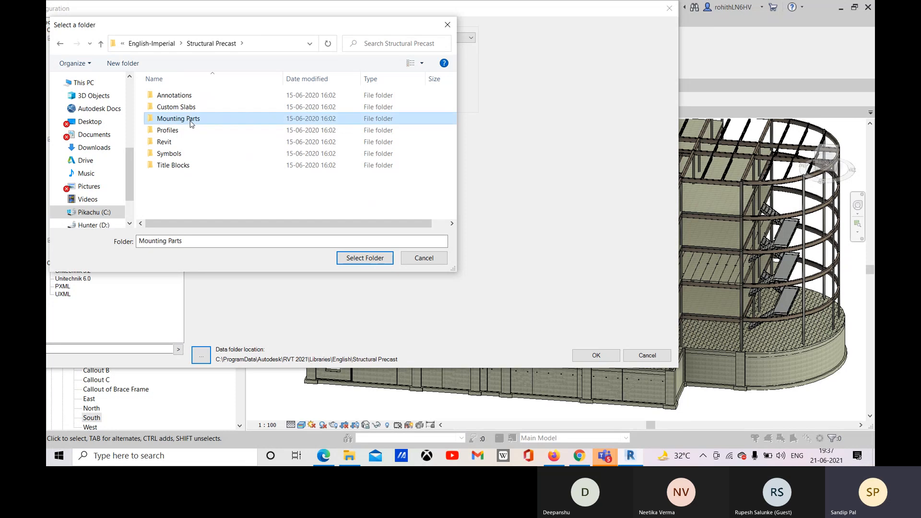
{"action": "left_click", "coordinate": [373, 262]}
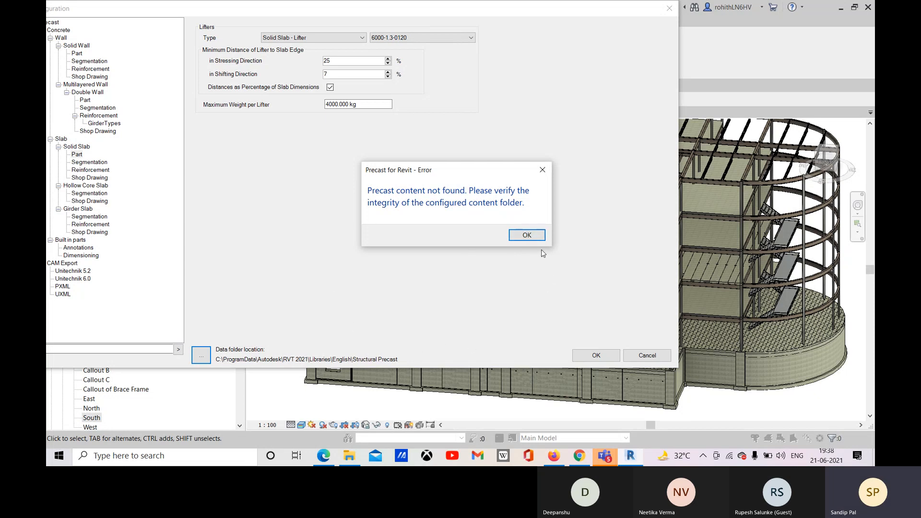
{"action": "left_click", "coordinate": [526, 234]}
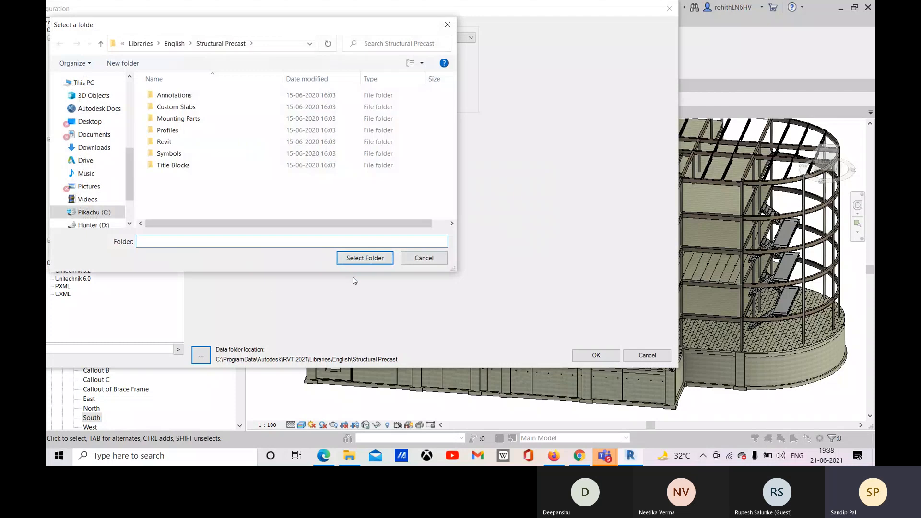
{"action": "left_click", "coordinate": [437, 261]}
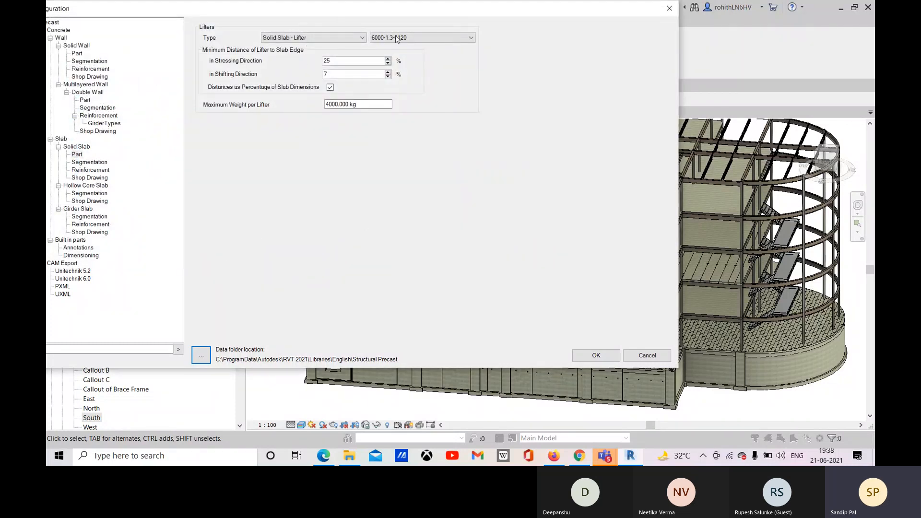
Step: Apply the precast configuration changes
{"action": "left_click_drag", "start_coordinate": [335, 12], "coordinate": [384, 34]}
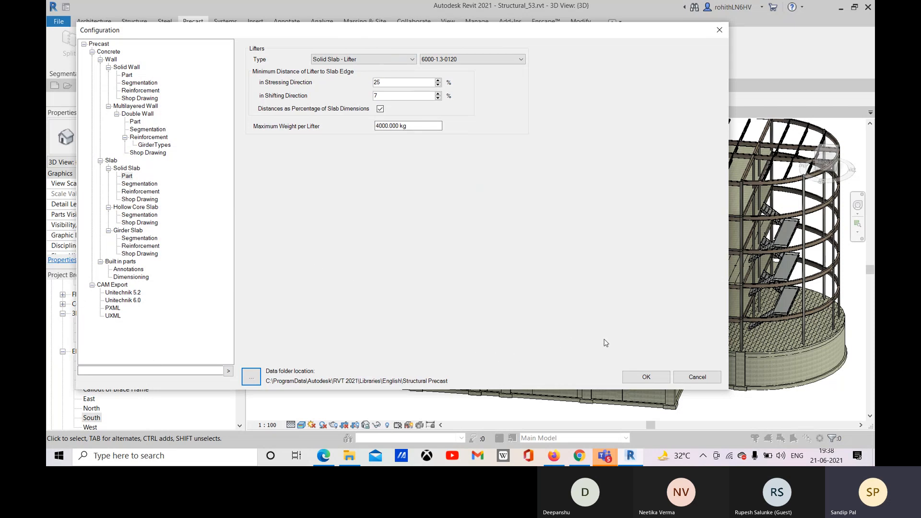
{"action": "left_click", "coordinate": [645, 377]}
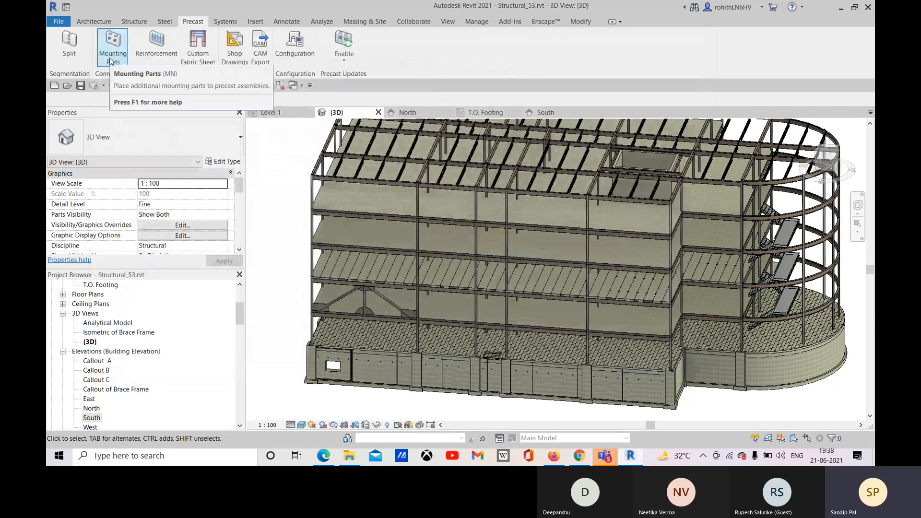
Step: Select three alternating solid slab panels near the end of the segmented floor, beside the brace frame bay
{"action": "middle_click_drag", "start_coordinate": [523, 324], "coordinate": [535, 312]}
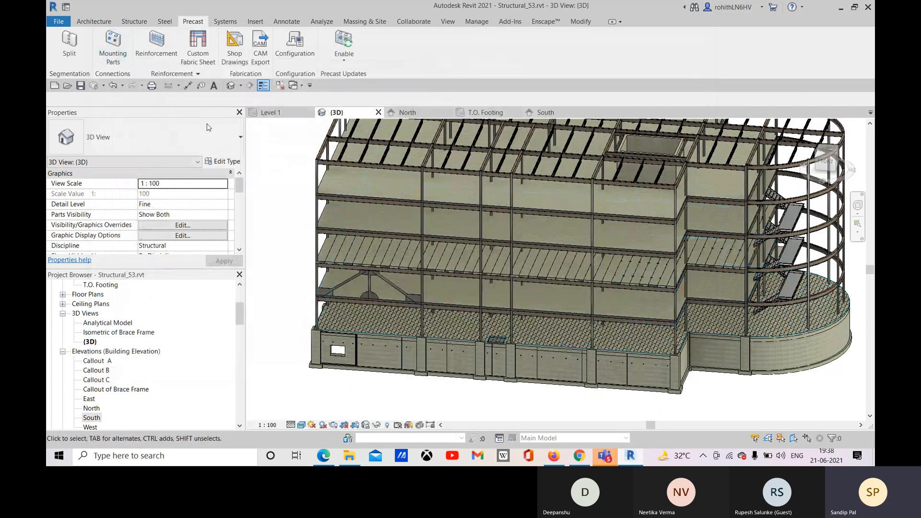
{"action": "middle_click_drag", "start_coordinate": [390, 318], "coordinate": [501, 287], "text": "shift"}
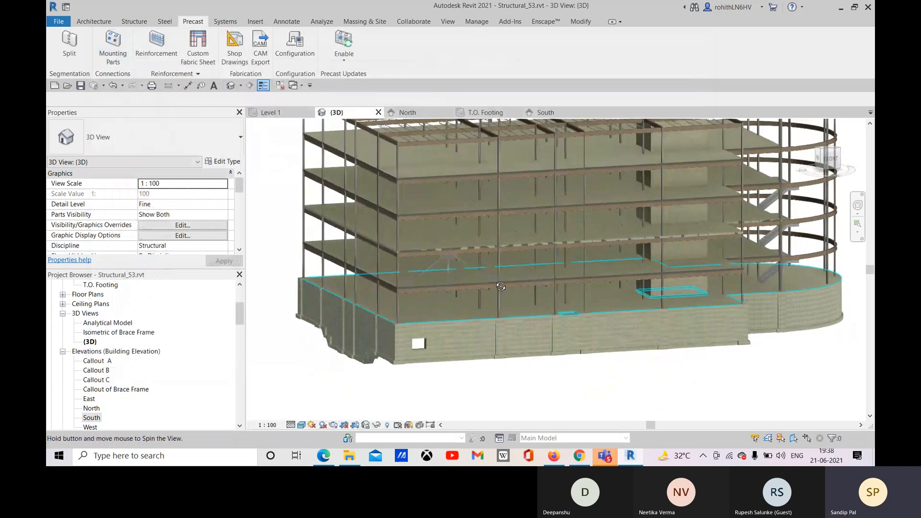
{"action": "middle_click_drag", "start_coordinate": [495, 331], "coordinate": [489, 325]}
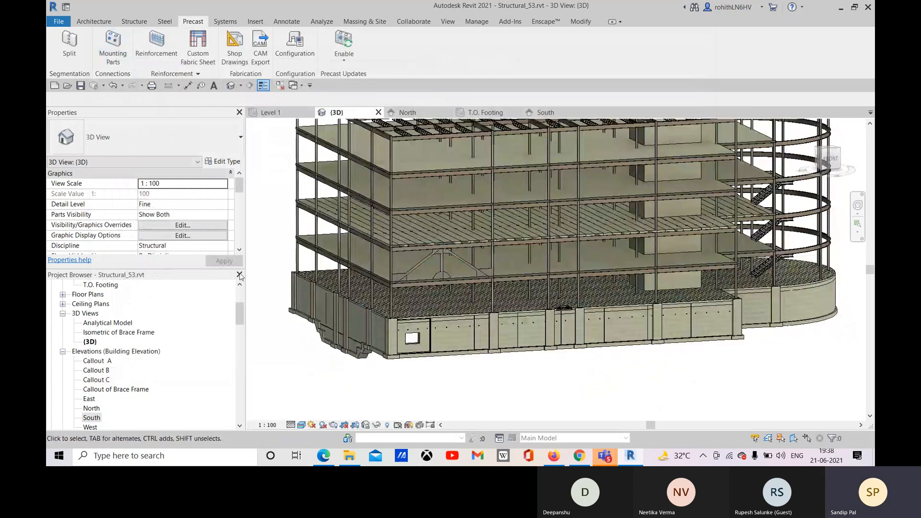
{"action": "middle_click_drag", "start_coordinate": [424, 288], "coordinate": [392, 352], "text": "shift"}
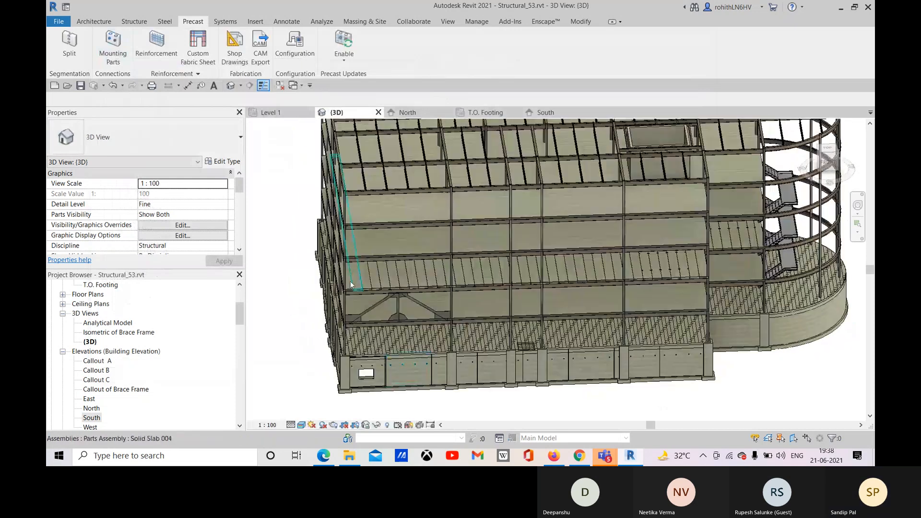
{"action": "left_click", "coordinate": [351, 281]}
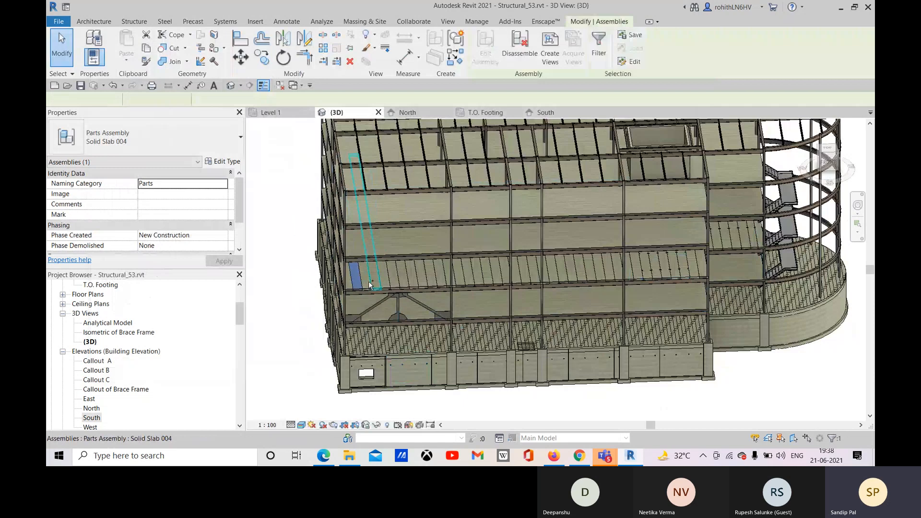
{"action": "left_click", "coordinate": [370, 281], "text": "ctrl"}
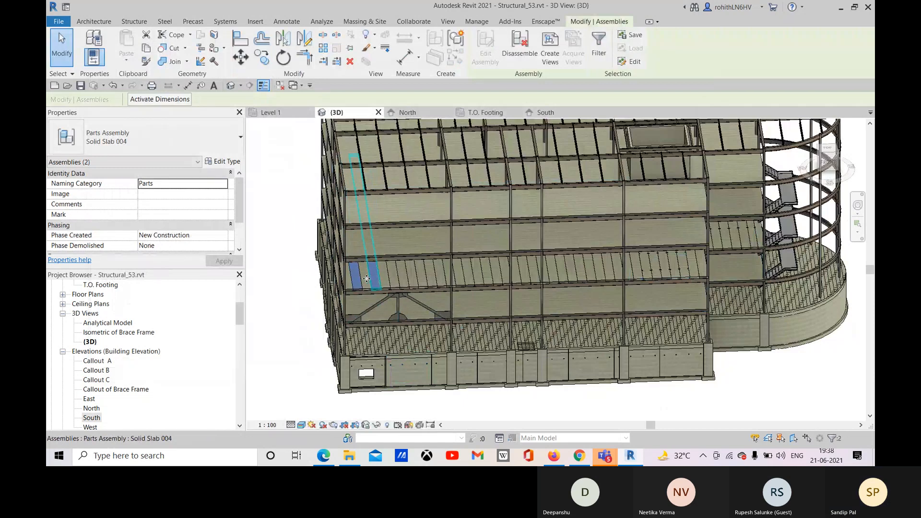
{"action": "left_click", "coordinate": [394, 283], "text": "ctrl"}
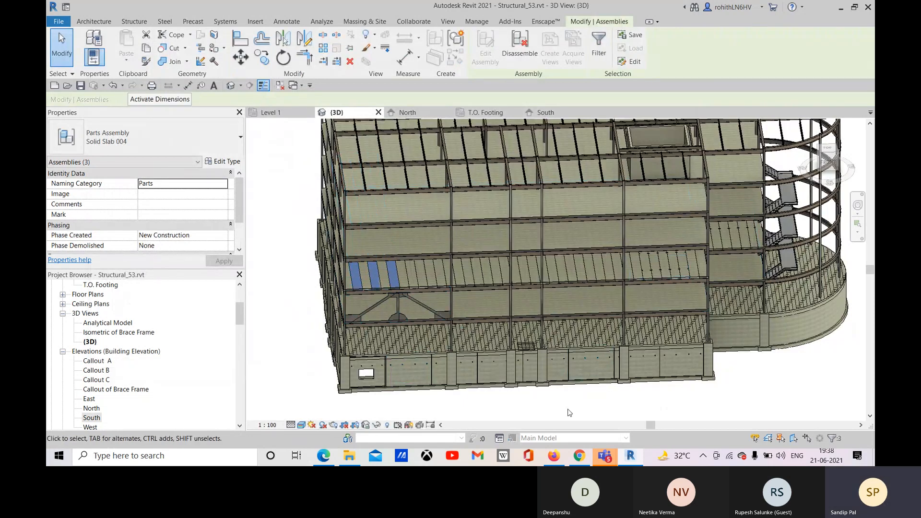
Step: Clear the slab selection and select the solid wall assembly with the window opening at the end of the ground-level wall
{"action": "left_click", "coordinate": [493, 412]}
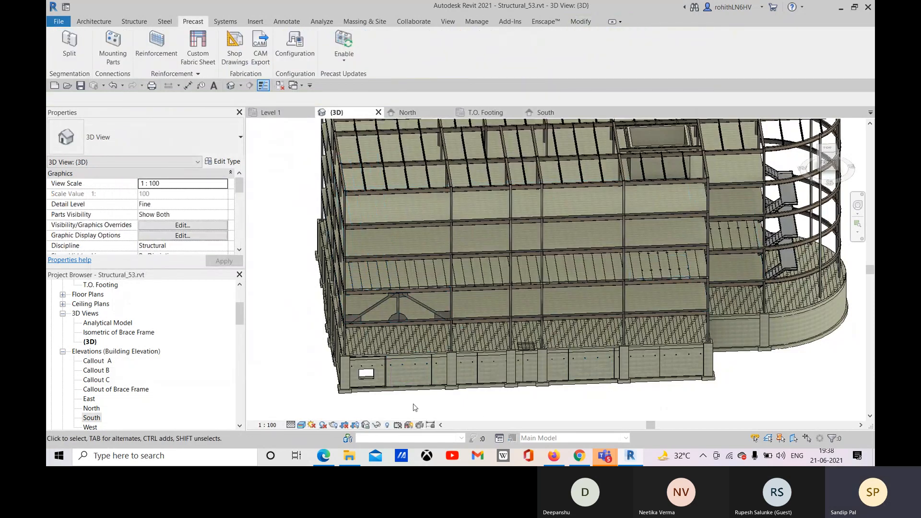
{"action": "left_click", "coordinate": [377, 377]}
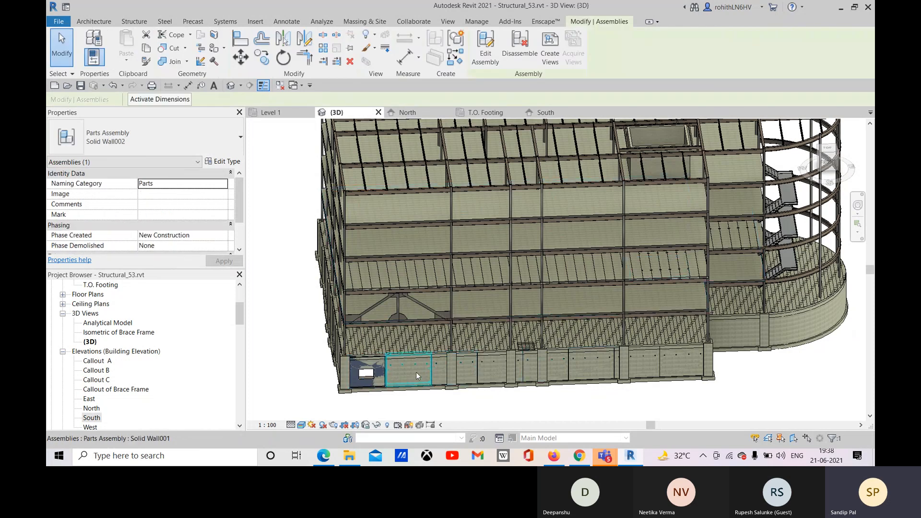
{"action": "middle_click_drag", "start_coordinate": [468, 402], "coordinate": [469, 345], "text": "shift"}
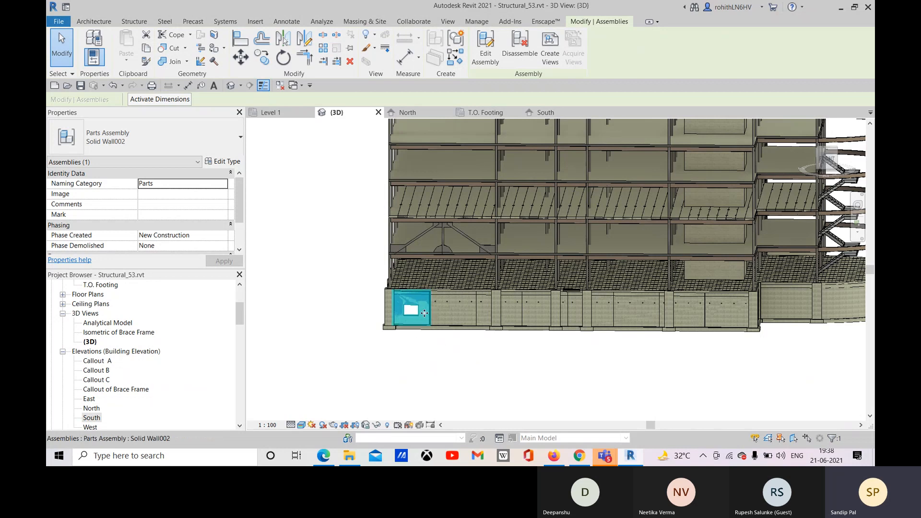
{"action": "scroll", "coordinate": [410, 316], "scroll_direction": "up", "scroll_amount": 5}
{"action": "scroll", "coordinate": [442, 290], "scroll_direction": "up", "scroll_amount": 3}
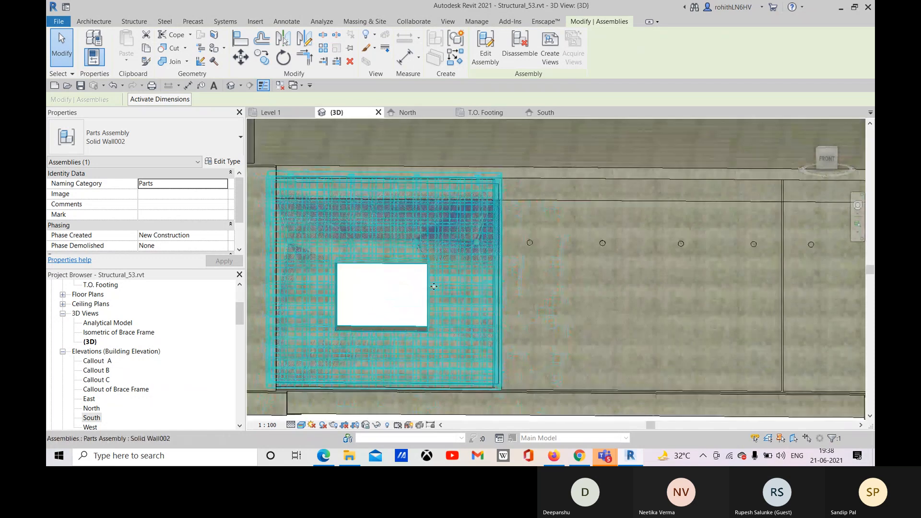
{"action": "scroll", "coordinate": [434, 283], "scroll_direction": "down", "scroll_amount": 3}
{"action": "scroll", "coordinate": [434, 283], "scroll_direction": "down", "scroll_amount": 2}
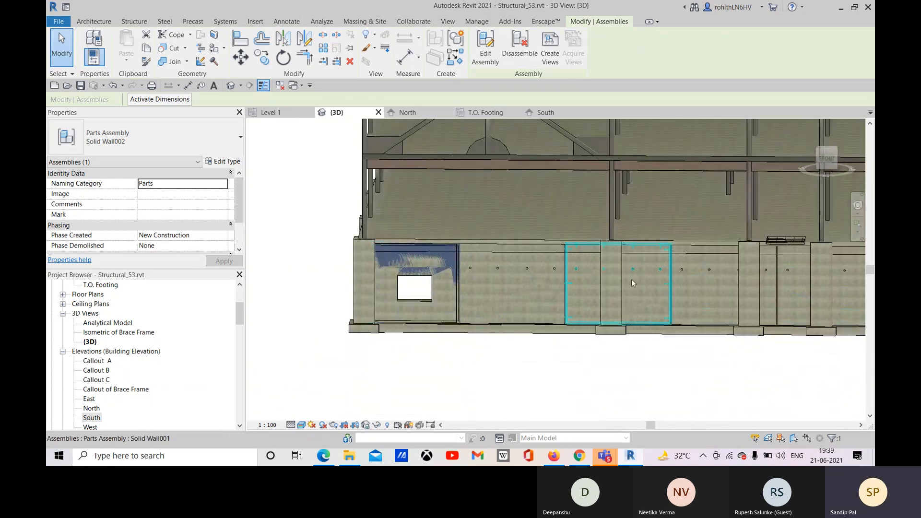
Step: Start creating views for the wall assembly, including only Plan, Section A, Elevation Front, Part List, Material Takeoff and Rebar Schedule besides the sheet
{"action": "left_click", "coordinate": [552, 61]}
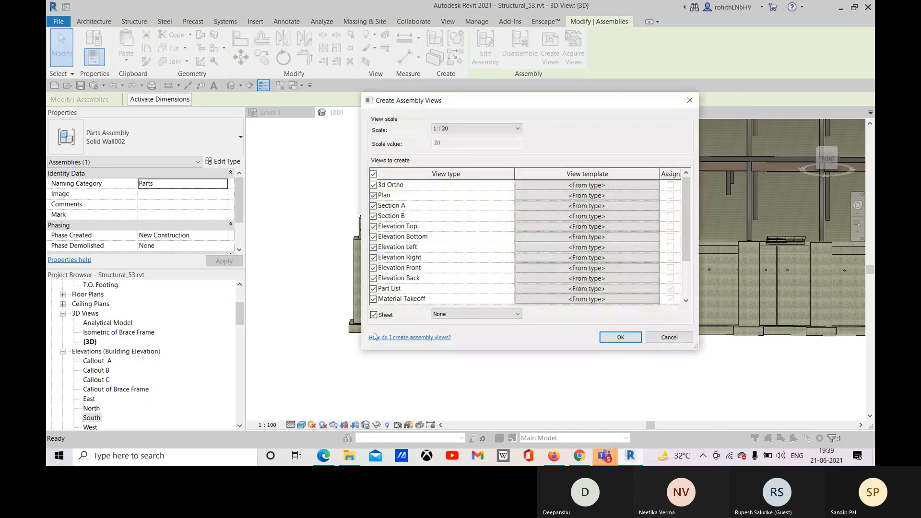
{"action": "left_click", "coordinate": [373, 174]}
{"action": "left_click", "coordinate": [373, 195]}
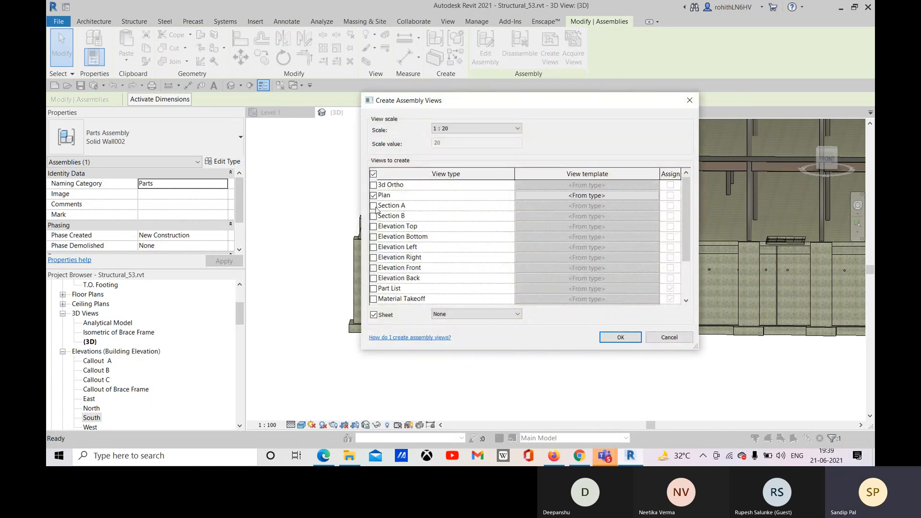
{"action": "left_click", "coordinate": [373, 206]}
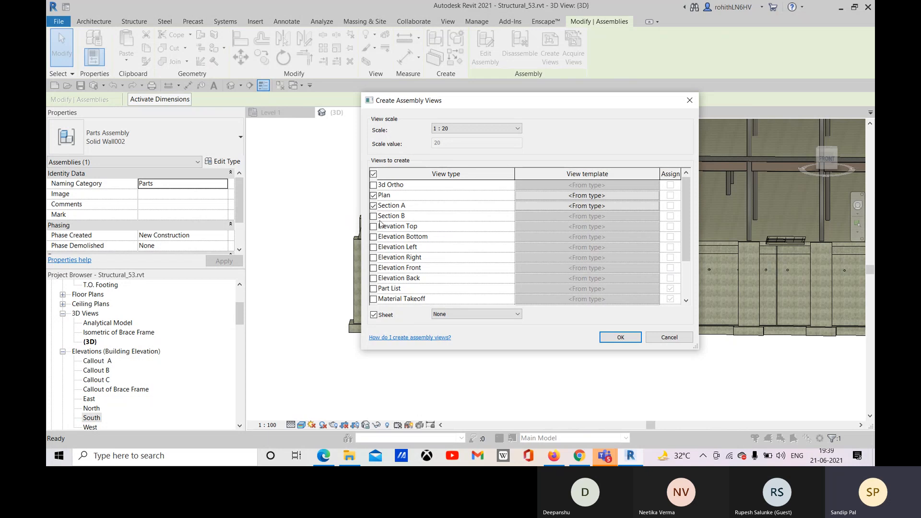
{"action": "left_click", "coordinate": [374, 268]}
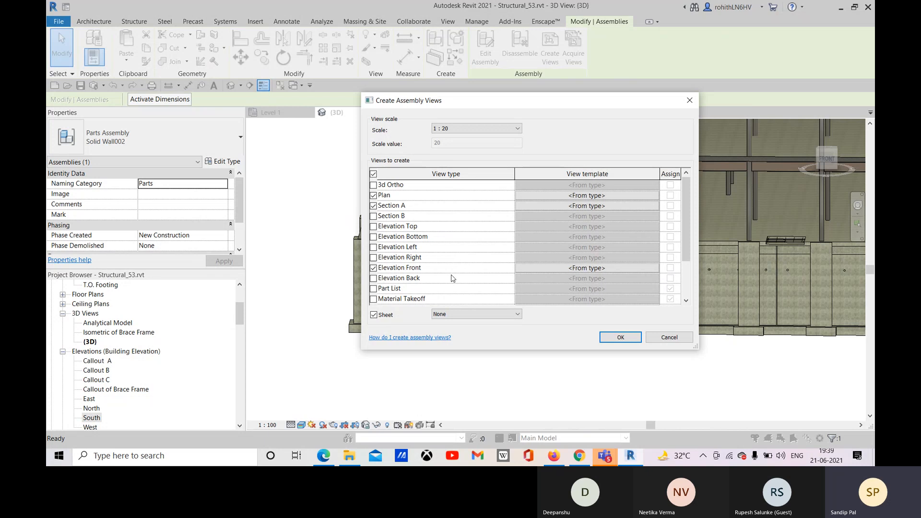
{"action": "left_click", "coordinate": [374, 299]}
{"action": "left_click", "coordinate": [373, 289]}
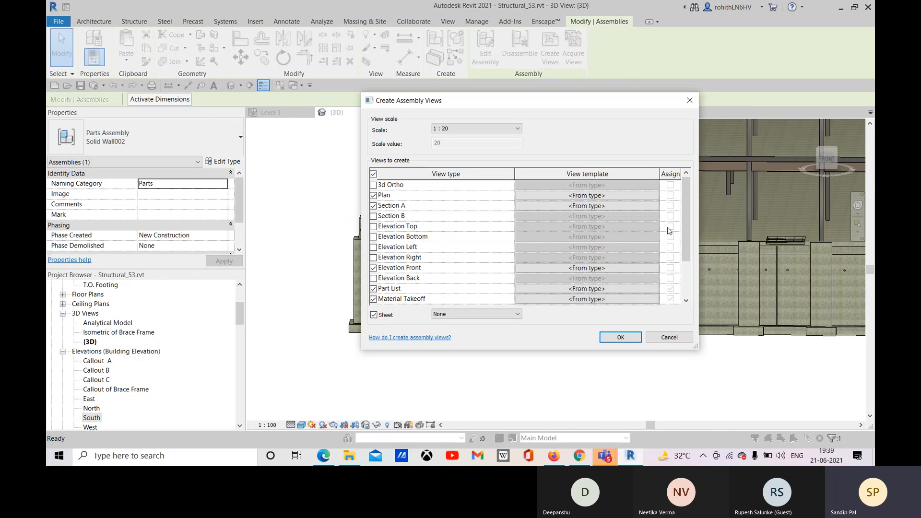
{"action": "left_click_drag", "start_coordinate": [684, 226], "coordinate": [683, 263]}
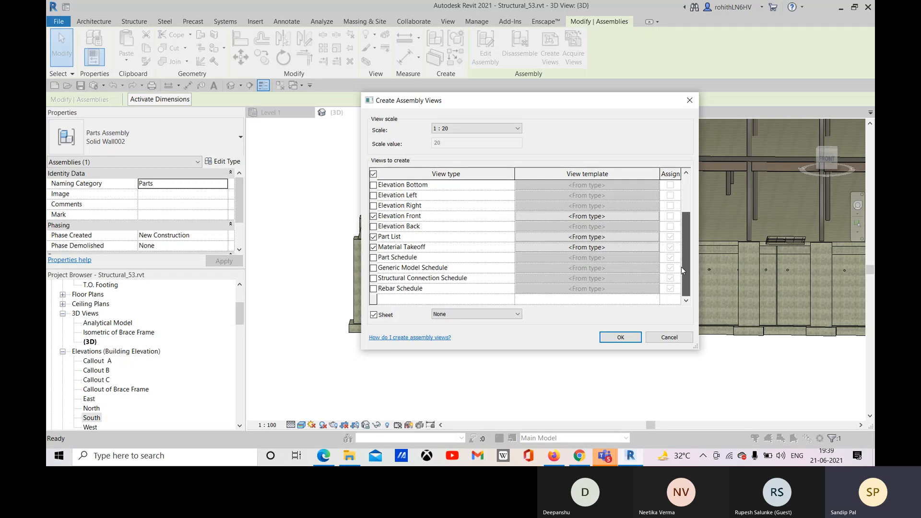
{"action": "left_click", "coordinate": [373, 288]}
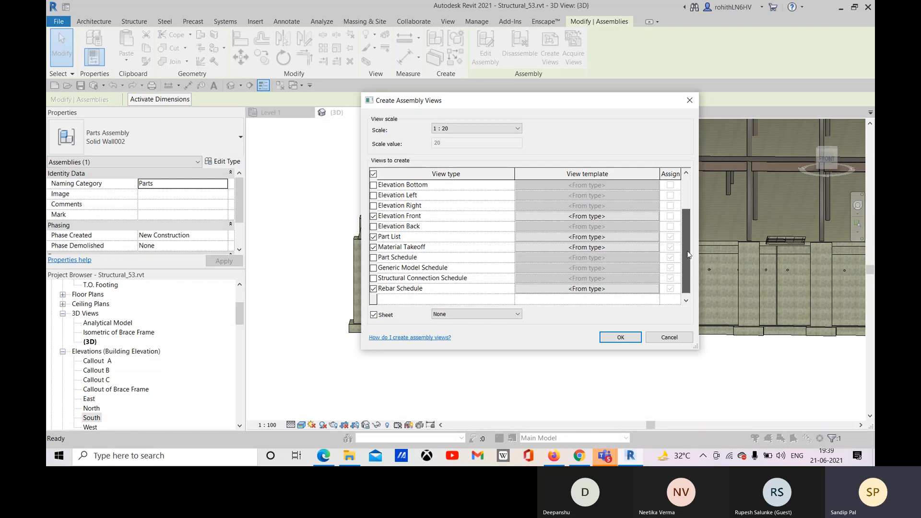
Step: Review the view templates available for the assembly's Plan view without assigning one
{"action": "left_click_drag", "start_coordinate": [691, 255], "coordinate": [692, 222]}
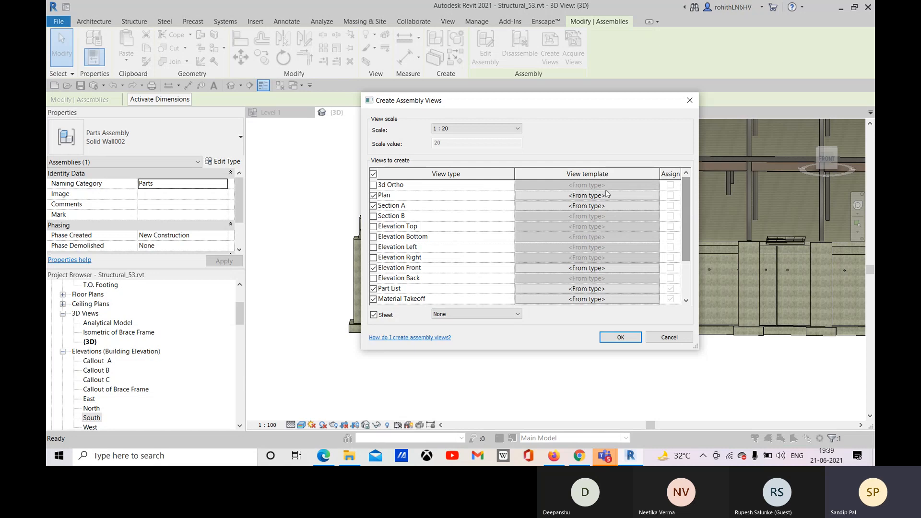
{"action": "left_click", "coordinate": [582, 200]}
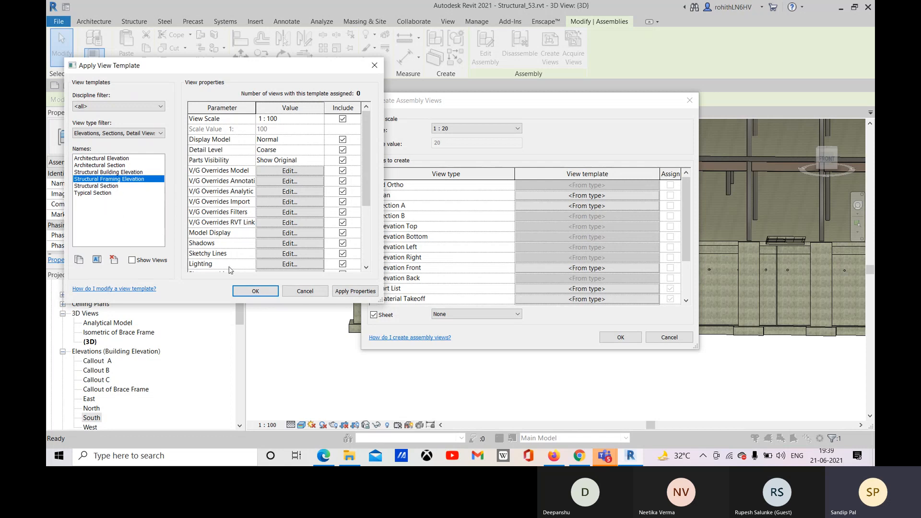
{"action": "left_click", "coordinate": [297, 291]}
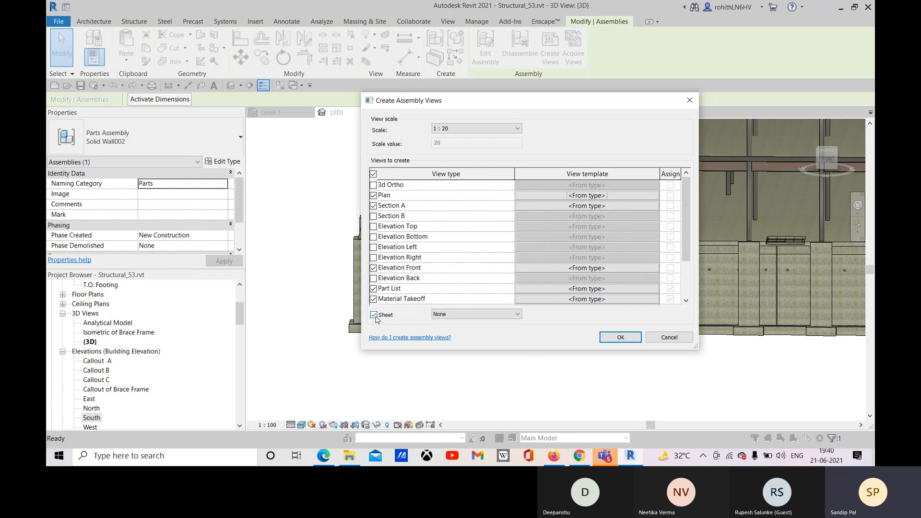
Step: Use the Solid Wall - A3 title block for the sheet, keep the 1 : 20 scale and create the assembly views
{"action": "left_click", "coordinate": [451, 315]}
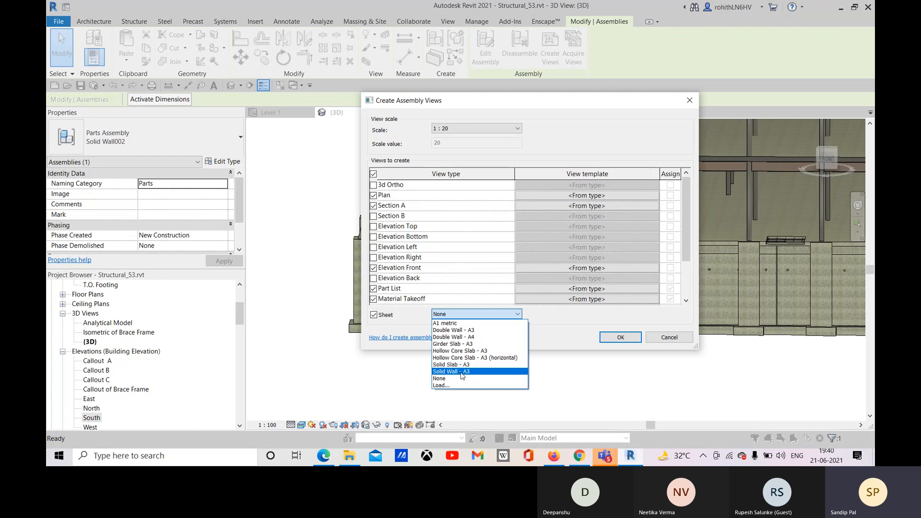
{"action": "left_click", "coordinate": [463, 373]}
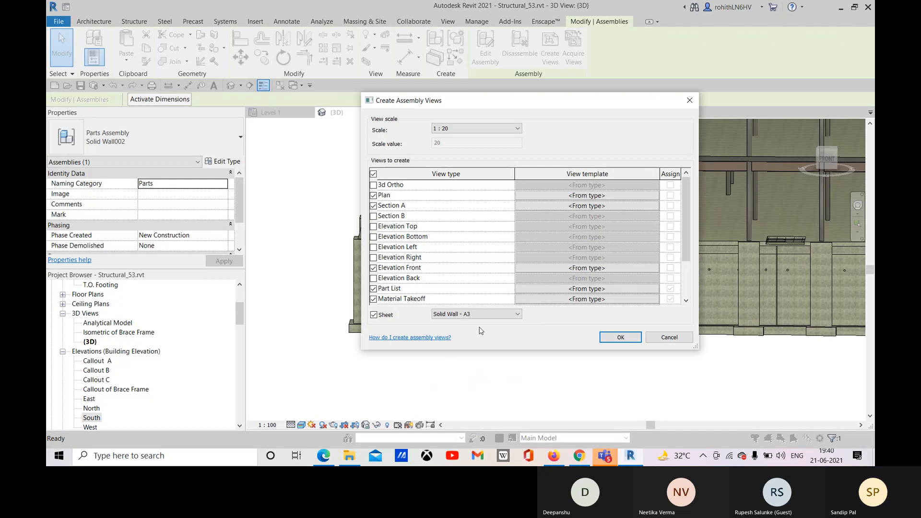
{"action": "left_click", "coordinate": [445, 130]}
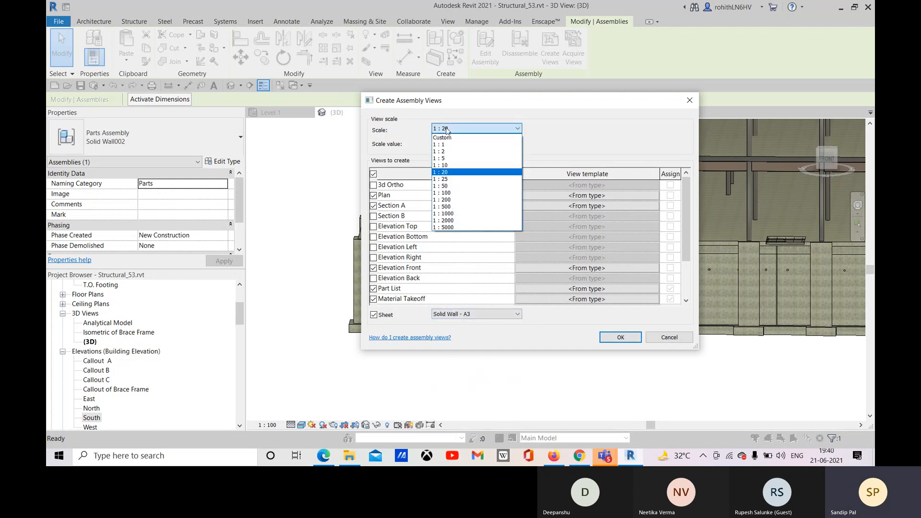
{"action": "left_click", "coordinate": [446, 130]}
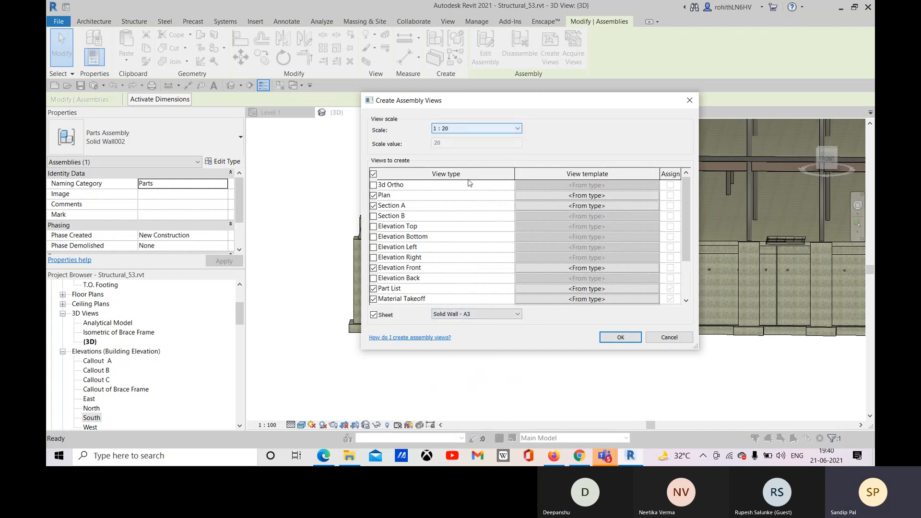
{"action": "left_click", "coordinate": [624, 338]}
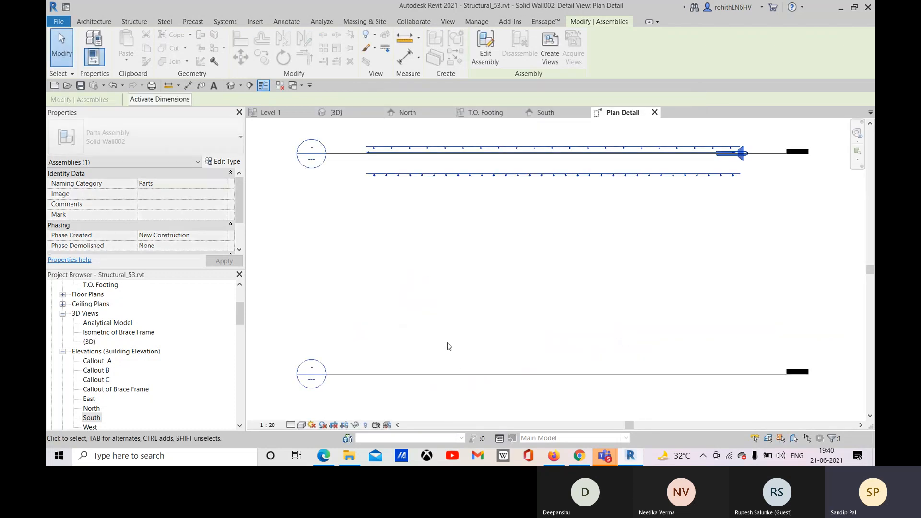
Step: Examine the wall assembly's Plan Detail view and look through the project's views and sheets for the assembly views
{"action": "scroll", "coordinate": [630, 127], "scroll_direction": "down", "scroll_amount": 2}
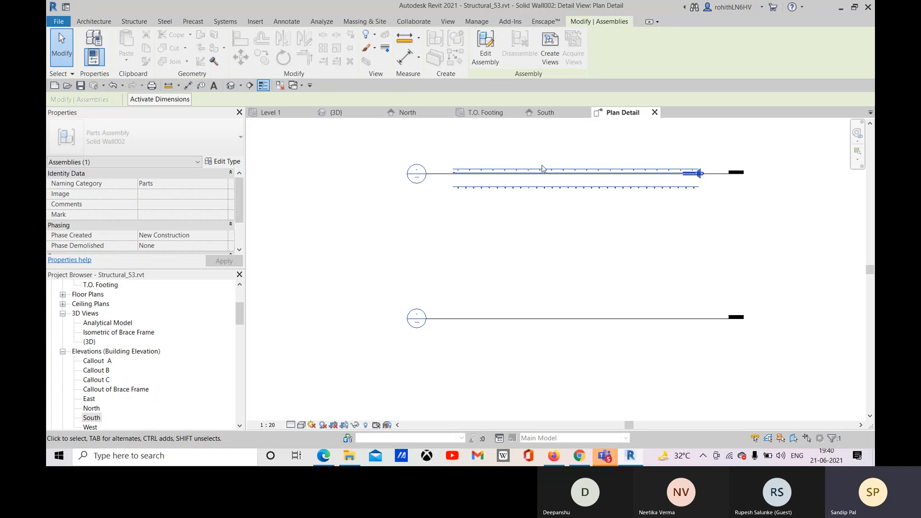
{"action": "key", "text": "Escape"}
{"action": "left_click_drag", "start_coordinate": [240, 316], "coordinate": [229, 355]}
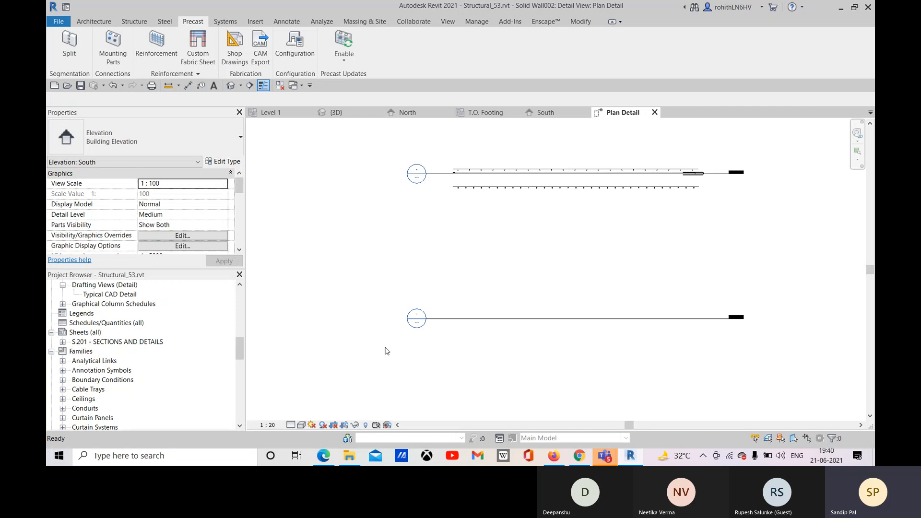
{"action": "left_click", "coordinate": [607, 194]}
{"action": "scroll", "coordinate": [730, 179], "scroll_direction": "up", "scroll_amount": 2}
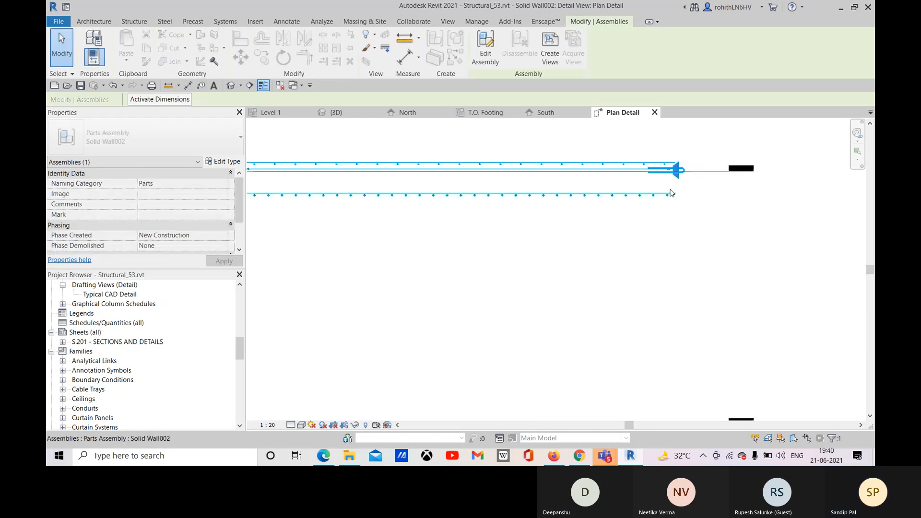
{"action": "scroll", "coordinate": [669, 188], "scroll_direction": "up", "scroll_amount": 2}
{"action": "scroll", "coordinate": [651, 184], "scroll_direction": "down", "scroll_amount": 2}
{"action": "scroll", "coordinate": [688, 192], "scroll_direction": "down", "scroll_amount": 2}
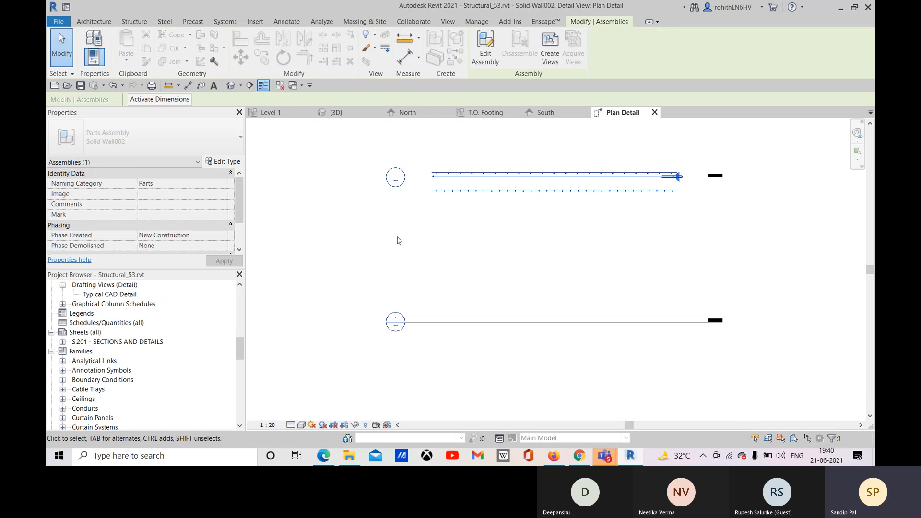
{"action": "left_click", "coordinate": [717, 228]}
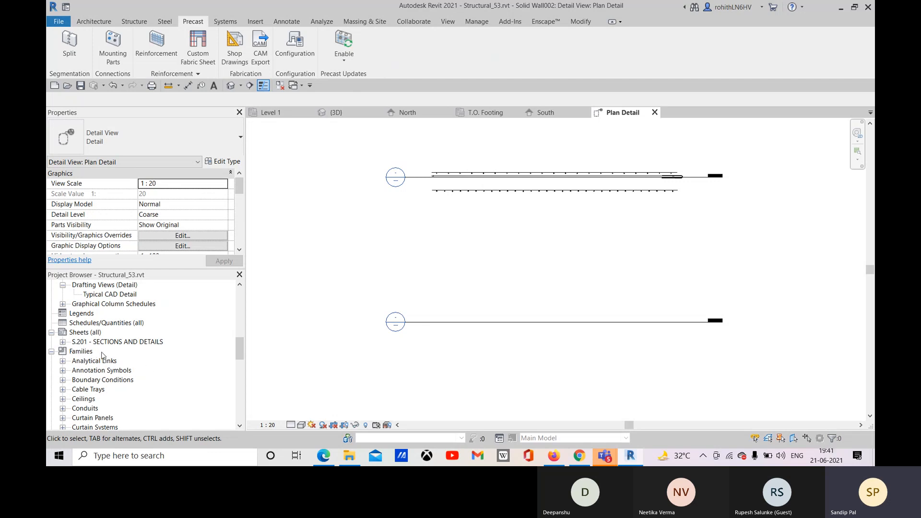
{"action": "scroll", "coordinate": [111, 358], "scroll_direction": "up", "scroll_amount": 1}
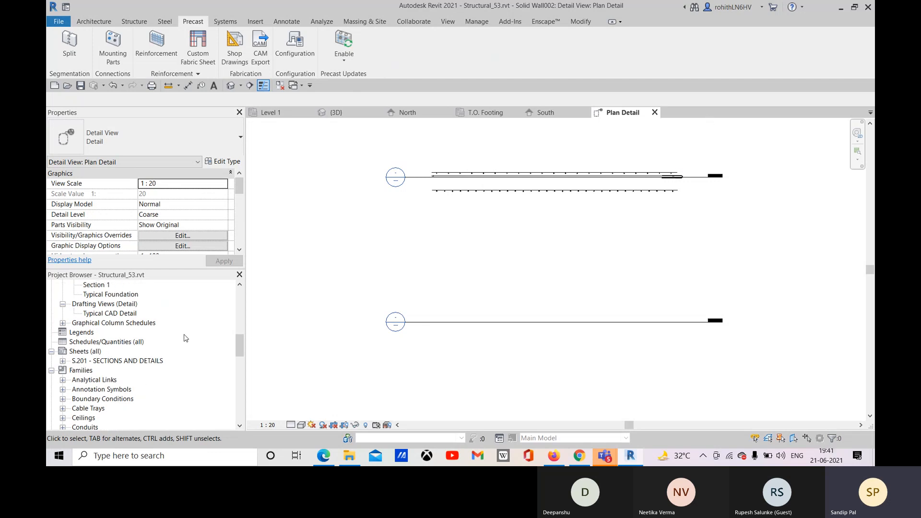
{"action": "scroll", "coordinate": [94, 355], "scroll_direction": "up", "scroll_amount": 2}
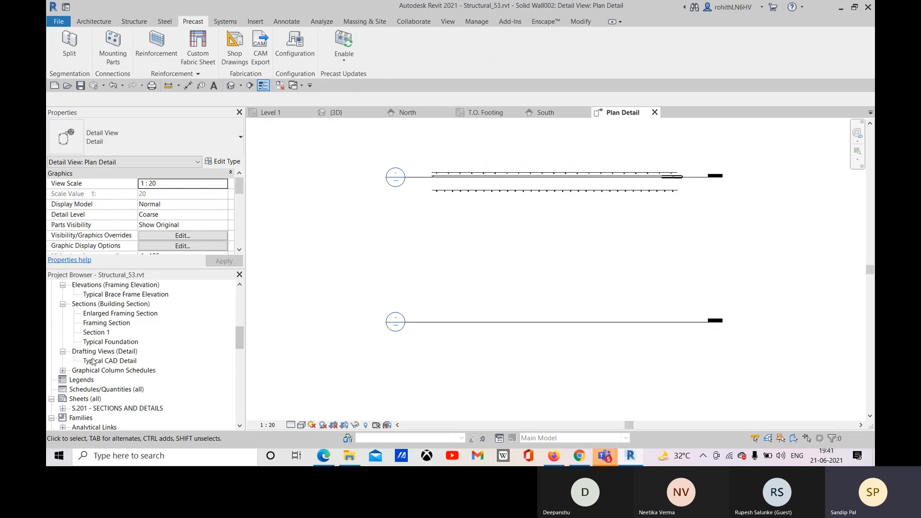
{"action": "scroll", "coordinate": [93, 362], "scroll_direction": "up", "scroll_amount": 3}
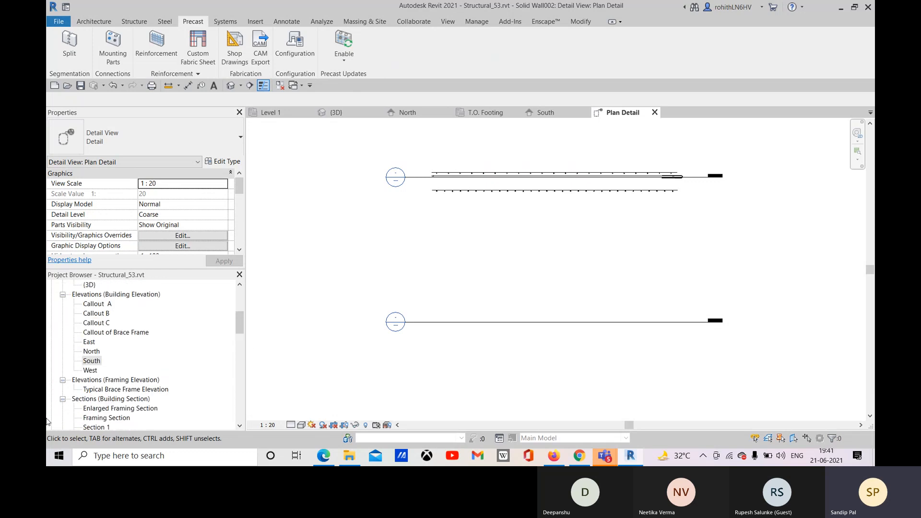
{"action": "scroll", "coordinate": [143, 394], "scroll_direction": "up", "scroll_amount": 5}
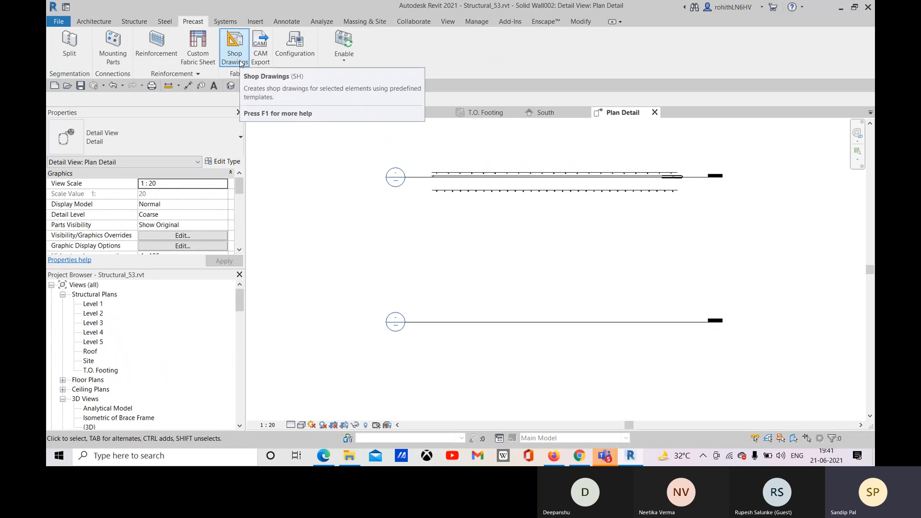
Step: Review the Solid Wall shop drawing settings in the precast configuration, keep Center of Gravity as the gravity symbol and accept the configuration
{"action": "left_click", "coordinate": [295, 48]}
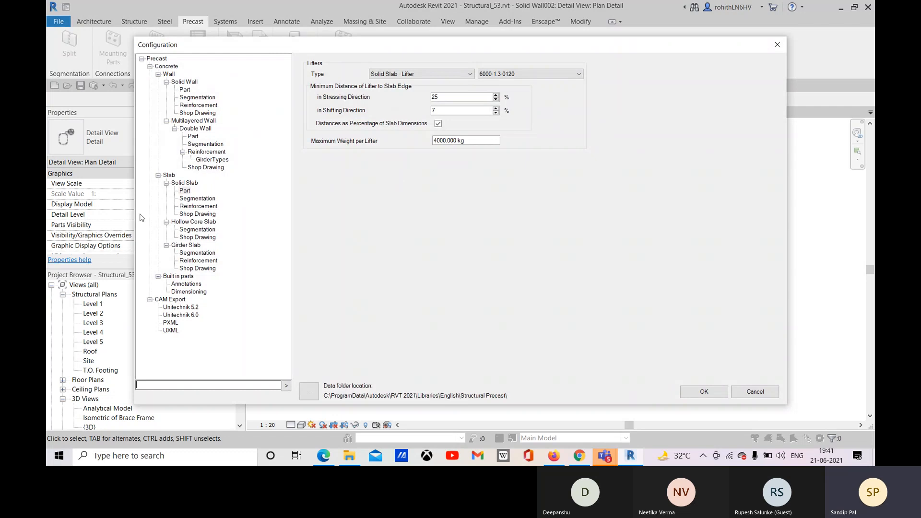
{"action": "left_click", "coordinate": [189, 113]}
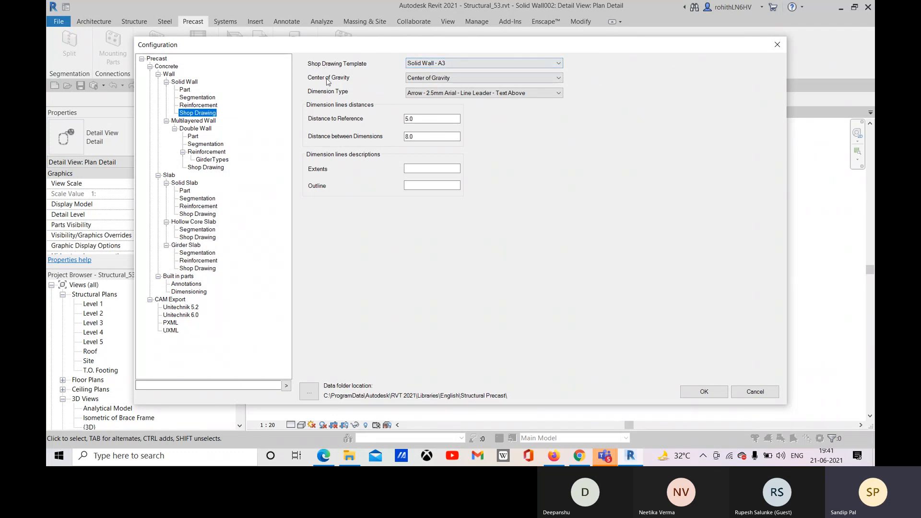
{"action": "left_click", "coordinate": [416, 80]}
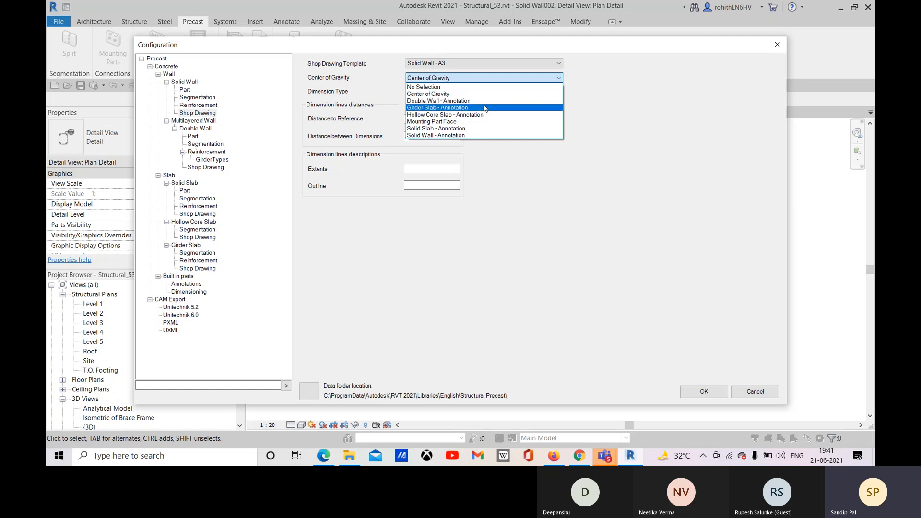
{"action": "left_click", "coordinate": [434, 94]}
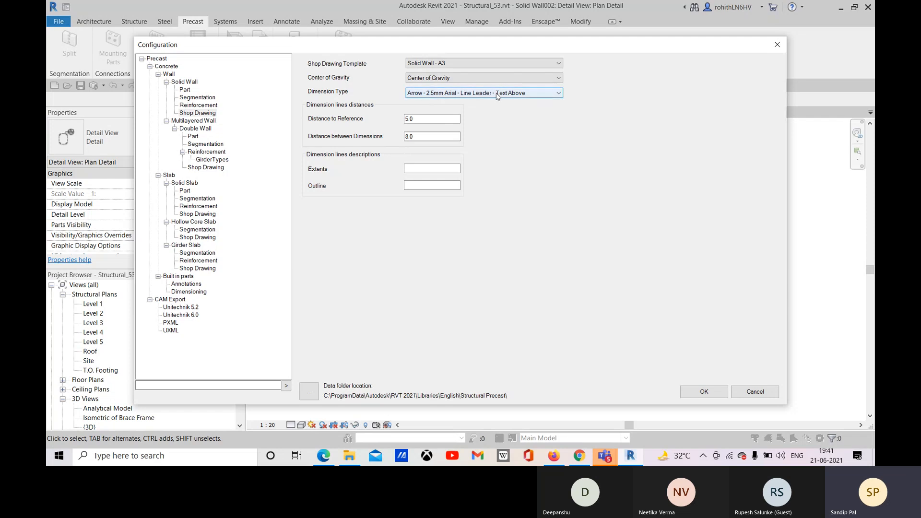
{"action": "left_click_drag", "start_coordinate": [301, 48], "coordinate": [299, 43]}
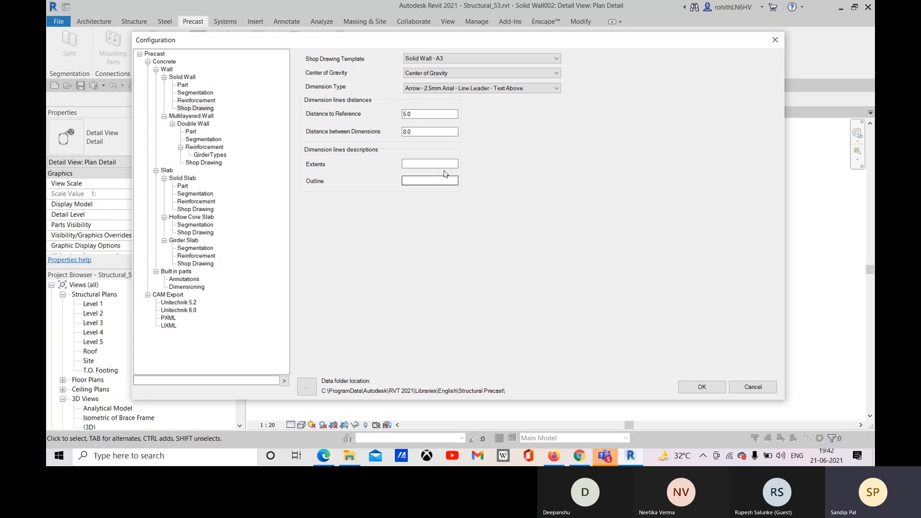
{"action": "left_click", "coordinate": [444, 164]}
{"action": "left_click", "coordinate": [702, 387]}
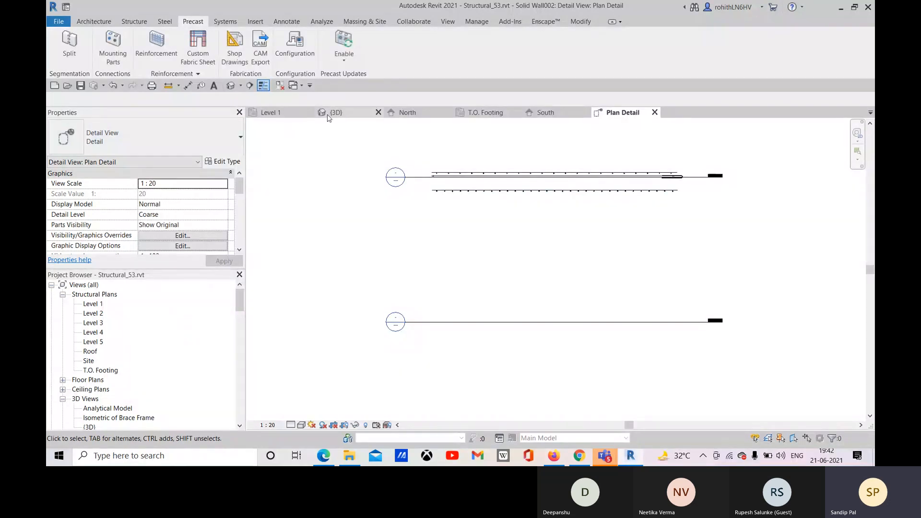
{"action": "left_click", "coordinate": [231, 60]}
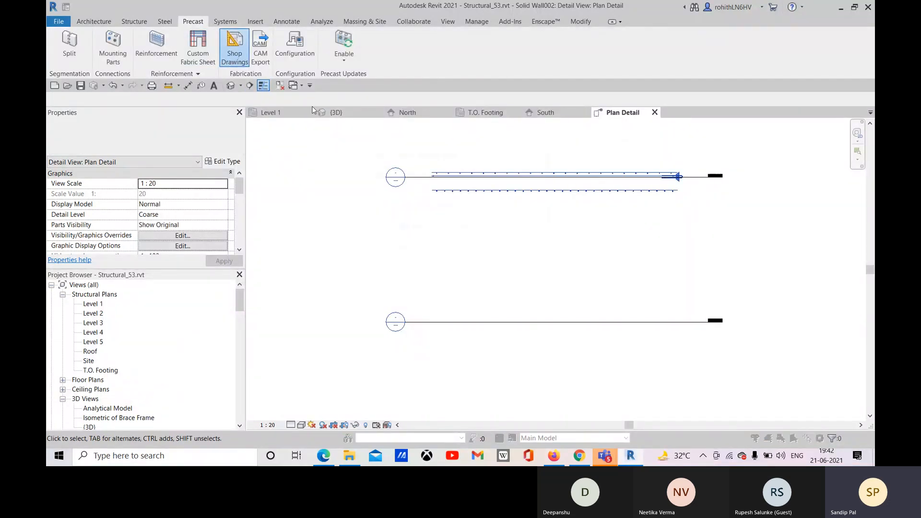
{"action": "left_click", "coordinate": [541, 150]}
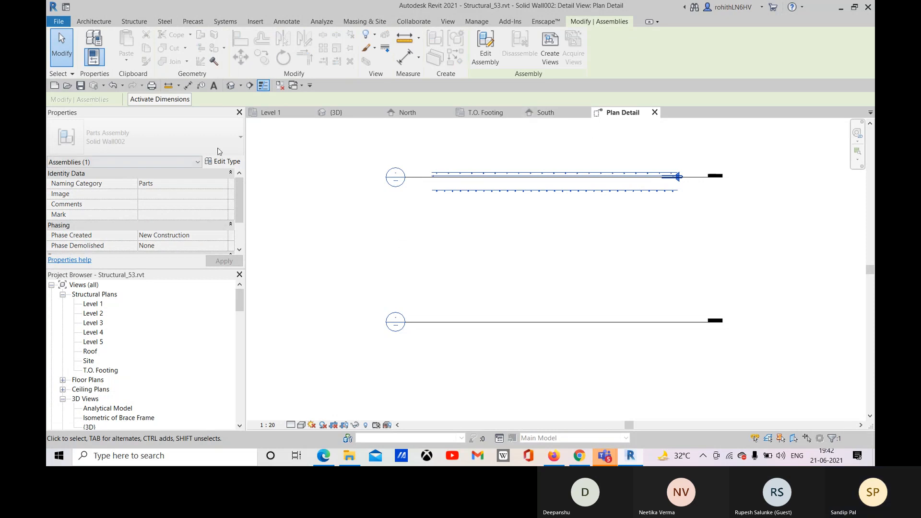
{"action": "scroll", "coordinate": [384, 242], "scroll_direction": "down", "scroll_amount": 1}
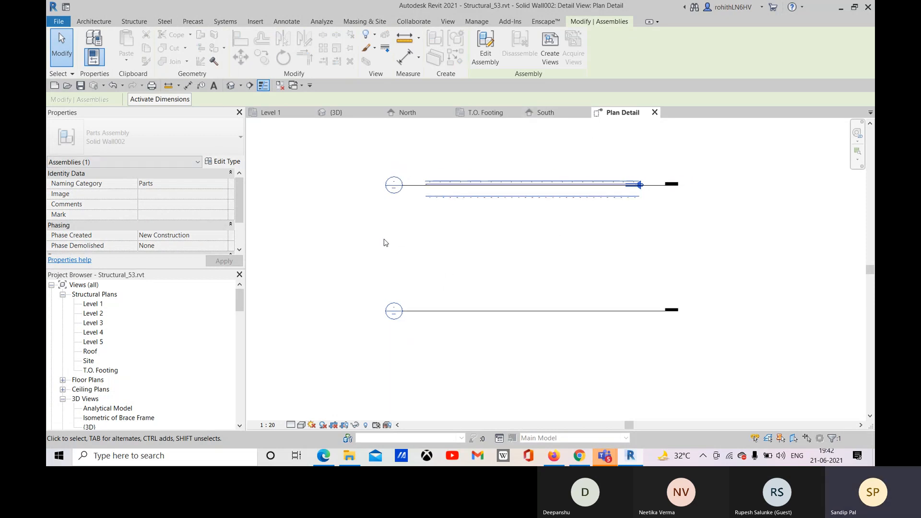
{"action": "scroll", "coordinate": [168, 329], "scroll_direction": "down", "scroll_amount": 2}
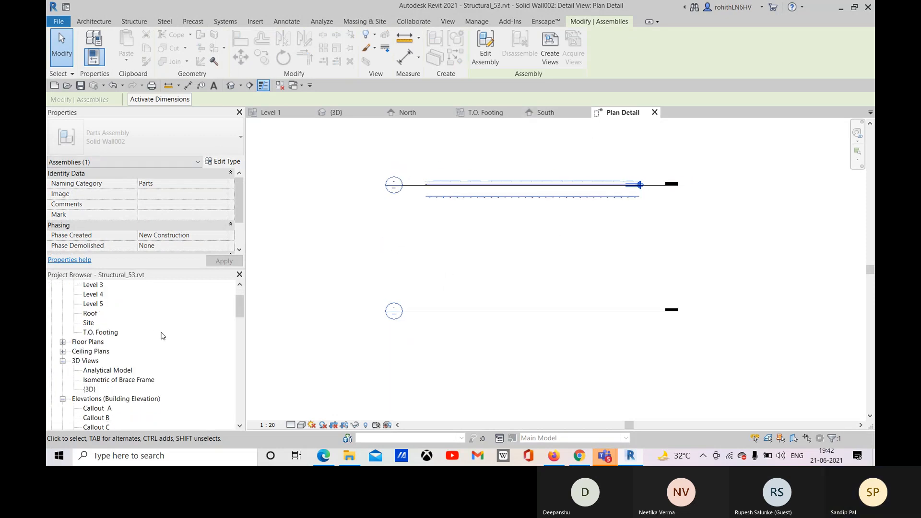
Step: Create another set of assembly views for the wall at 1 : 20 with a Solid Wall - A3 sheet
{"action": "left_click", "coordinate": [551, 53]}
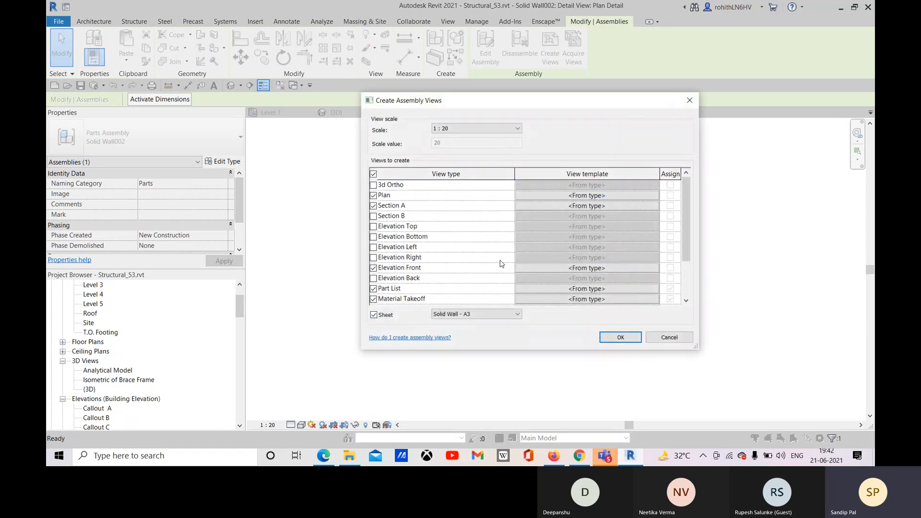
{"action": "scroll", "coordinate": [407, 276], "scroll_direction": "down", "scroll_amount": 2}
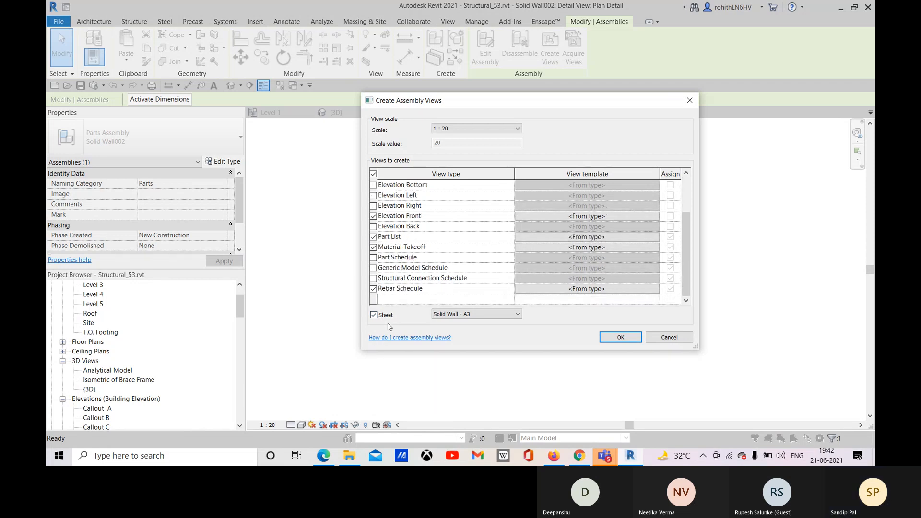
{"action": "left_click", "coordinate": [619, 339]}
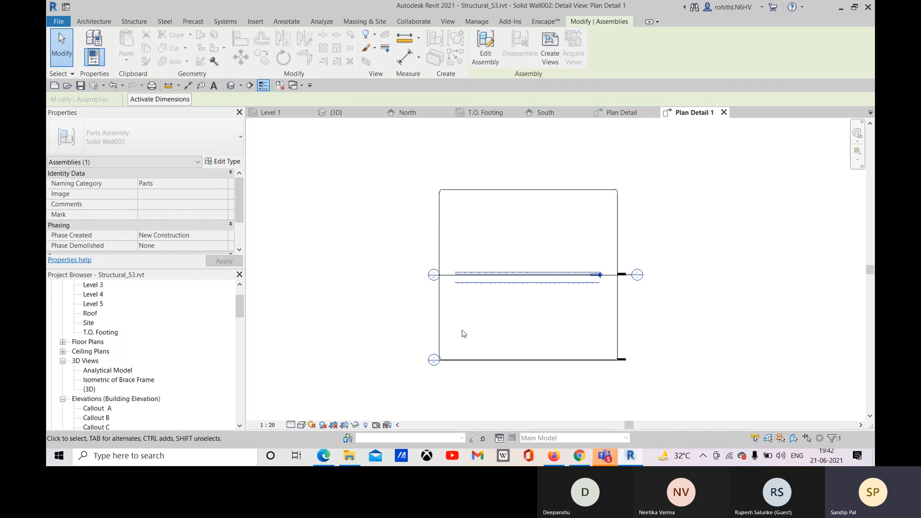
{"action": "middle_click_drag", "start_coordinate": [464, 334], "coordinate": [487, 333]}
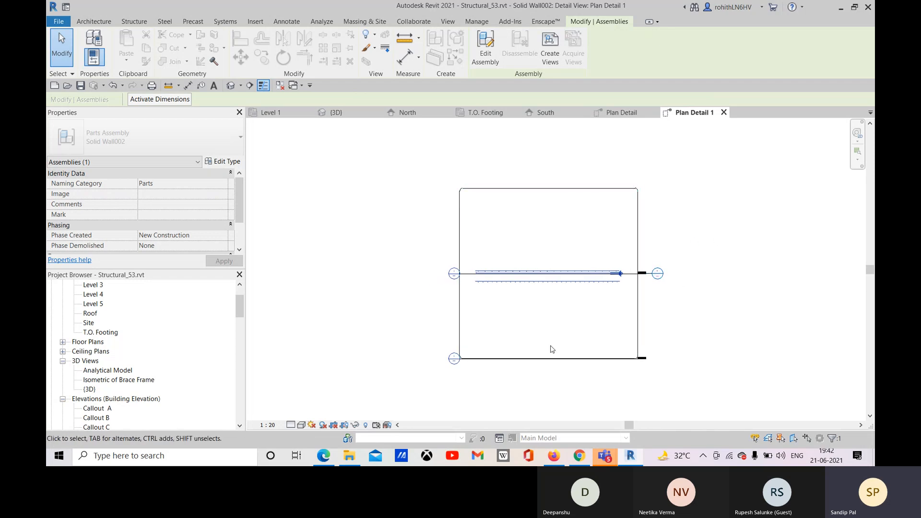
{"action": "middle_click_drag", "start_coordinate": [552, 349], "coordinate": [558, 342]}
Step: Look through the project's elevations, sections, drafting views, sheets and families for the newly created assembly views
{"action": "scroll", "coordinate": [164, 338], "scroll_direction": "down", "scroll_amount": 3}
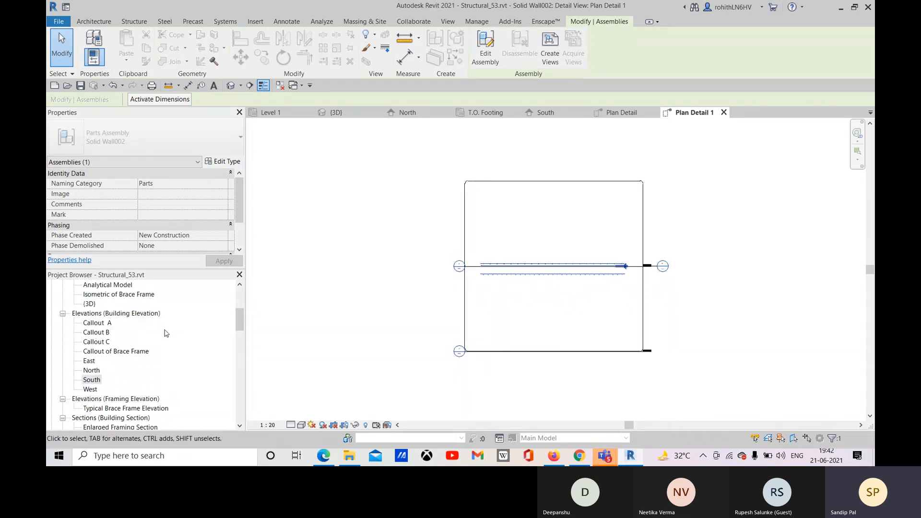
{"action": "scroll", "coordinate": [204, 315], "scroll_direction": "down", "scroll_amount": 2}
{"action": "left_click", "coordinate": [268, 210]}
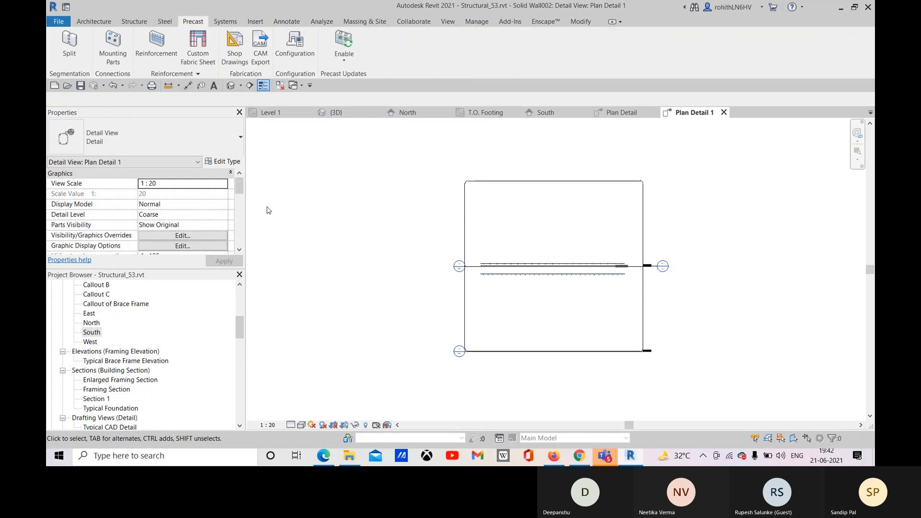
{"action": "left_click", "coordinate": [234, 46]}
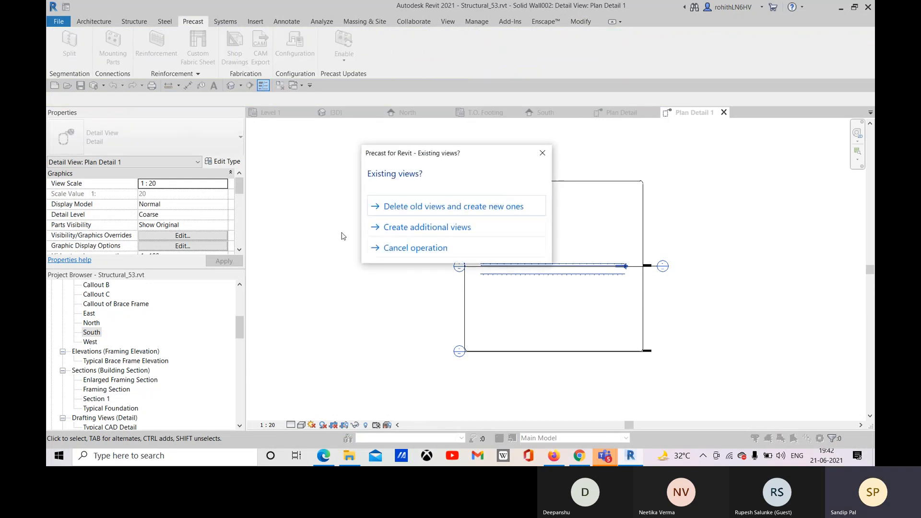
{"action": "left_click", "coordinate": [543, 152]}
{"action": "scroll", "coordinate": [48, 410], "scroll_direction": "down", "scroll_amount": 4}
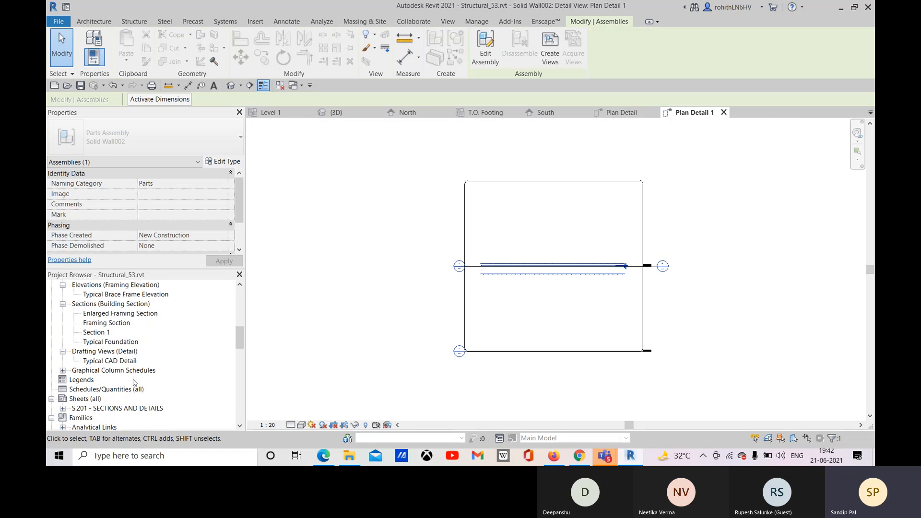
{"action": "left_click", "coordinate": [63, 370]}
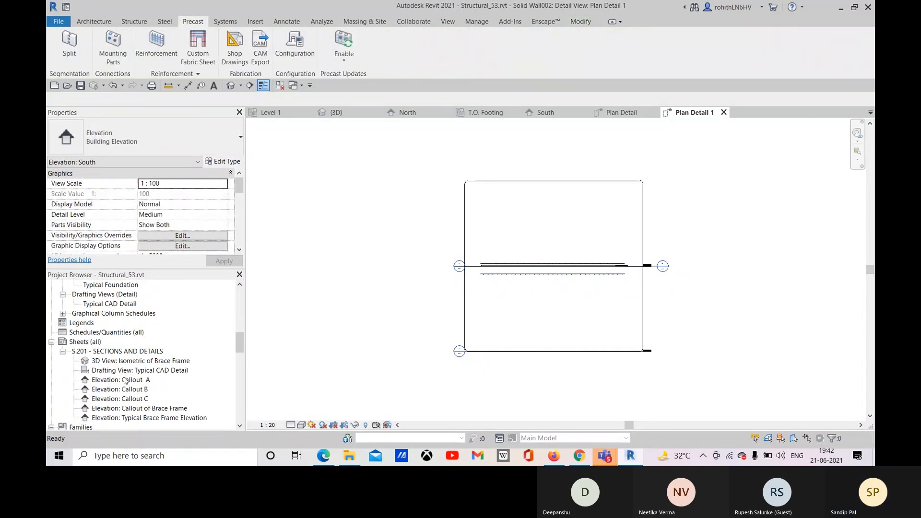
{"action": "scroll", "coordinate": [96, 365], "scroll_direction": "down", "scroll_amount": 3}
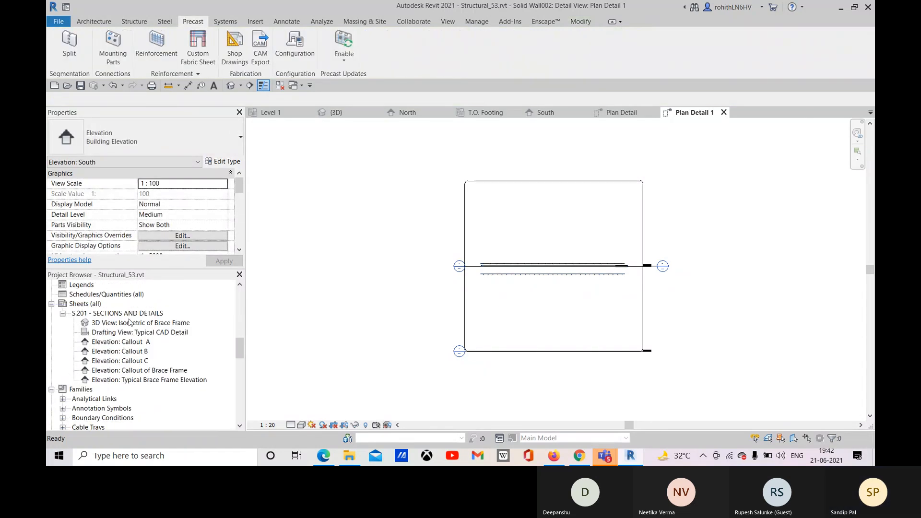
{"action": "left_click", "coordinate": [133, 314]}
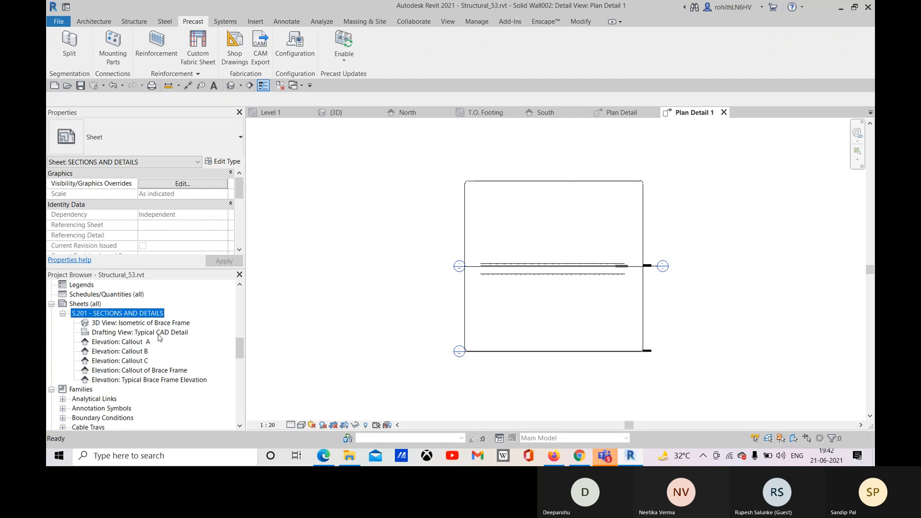
{"action": "scroll", "coordinate": [94, 385], "scroll_direction": "down", "scroll_amount": 3}
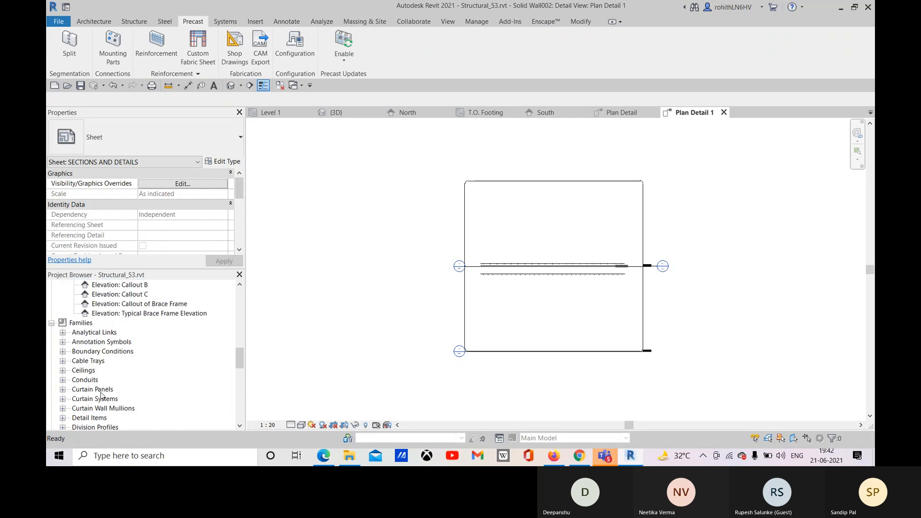
{"action": "scroll", "coordinate": [92, 376], "scroll_direction": "up", "scroll_amount": 5}
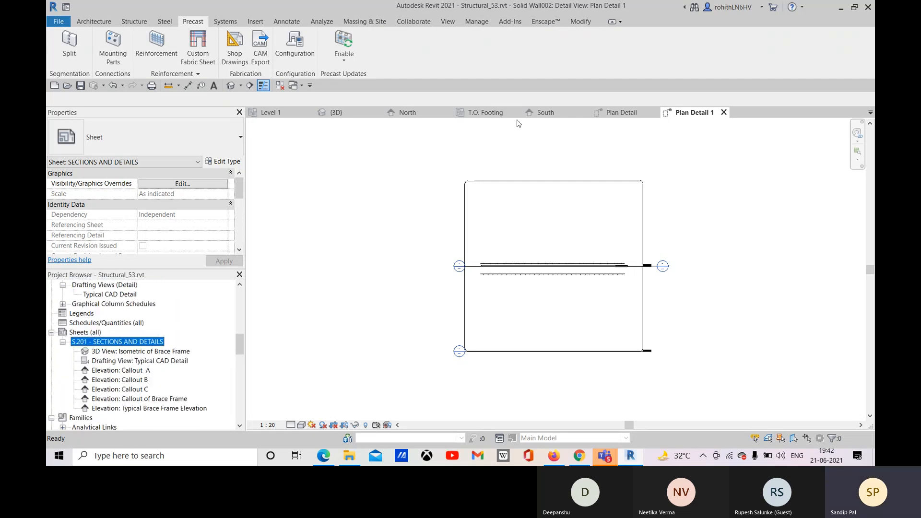
Step: Examine the wall's original Plan Detail view and check the project's structural plans, 3D views and elevations for assembly views
{"action": "left_click", "coordinate": [619, 113]}
{"action": "scroll", "coordinate": [618, 245], "scroll_direction": "up", "scroll_amount": 2}
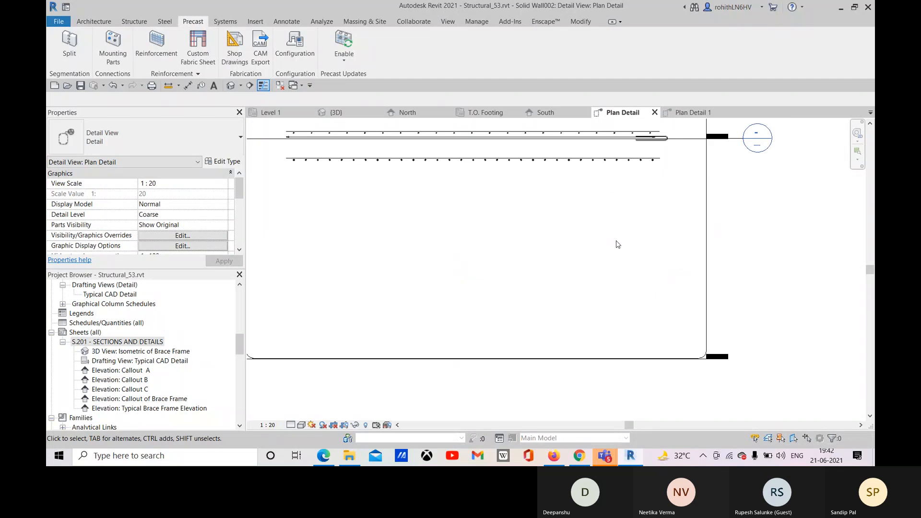
{"action": "scroll", "coordinate": [672, 166], "scroll_direction": "down", "scroll_amount": 4}
{"action": "middle_click_drag", "start_coordinate": [617, 212], "coordinate": [619, 253]}
{"action": "scroll", "coordinate": [138, 329], "scroll_direction": "up", "scroll_amount": 1}
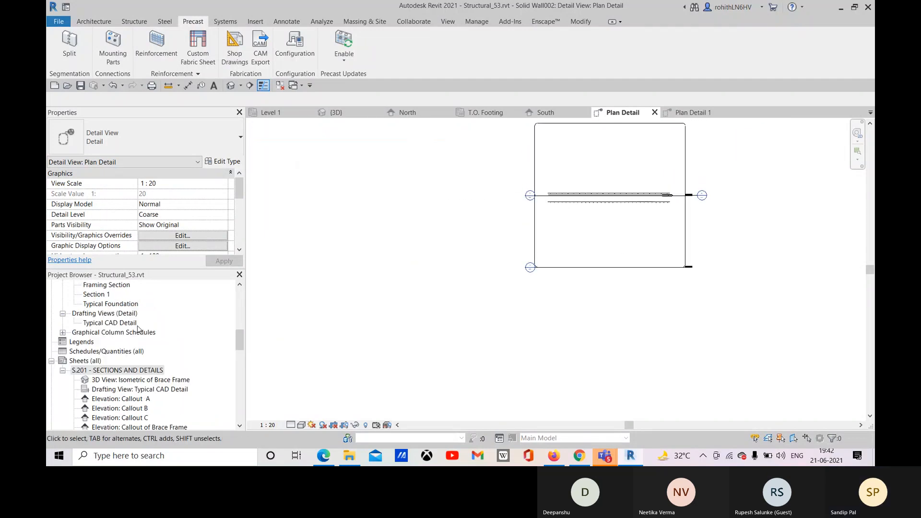
{"action": "scroll", "coordinate": [138, 329], "scroll_direction": "up", "scroll_amount": 7}
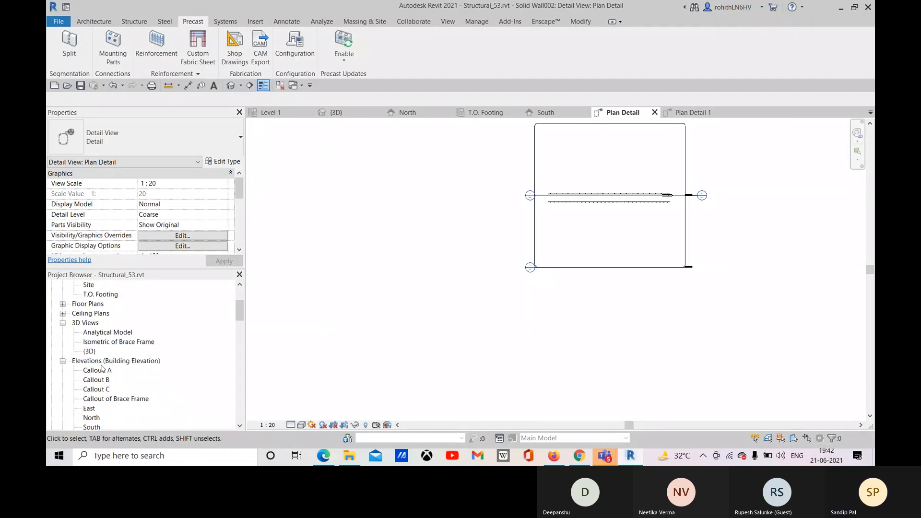
{"action": "scroll", "coordinate": [102, 369], "scroll_direction": "up", "scroll_amount": 3}
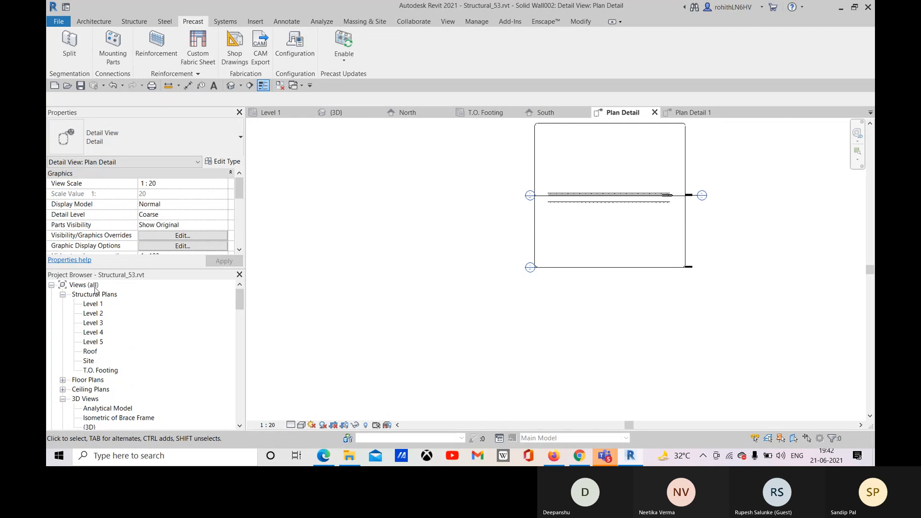
{"action": "scroll", "coordinate": [146, 365], "scroll_direction": "down", "scroll_amount": 2}
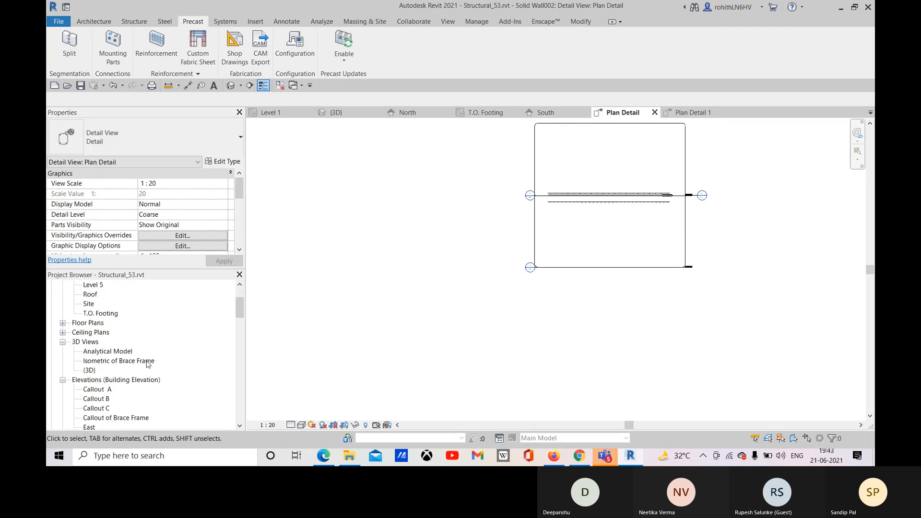
Step: Undo the creation of the additional set of assembly views for the wall
{"action": "key", "text": "ctrl+z"}
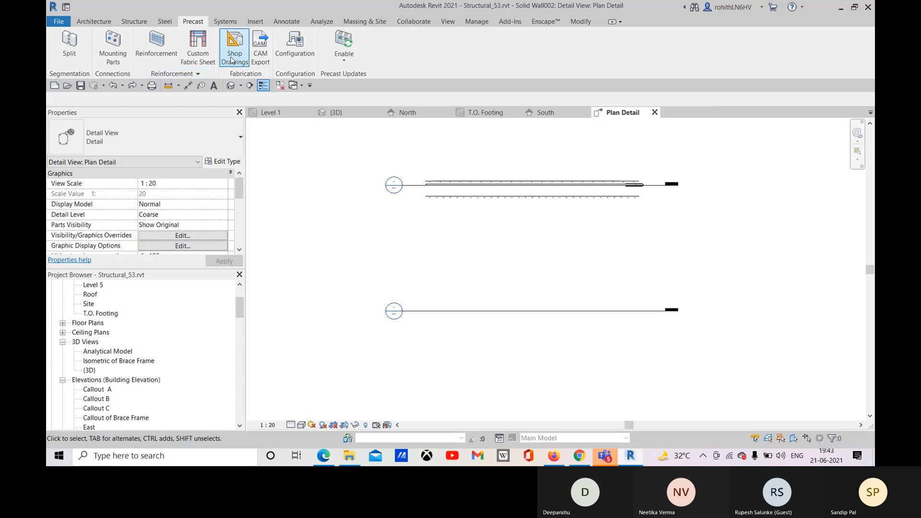
{"action": "left_click_drag", "start_coordinate": [239, 187], "coordinate": [249, 208]}
{"action": "scroll", "coordinate": [249, 211], "scroll_direction": "down", "scroll_amount": 1}
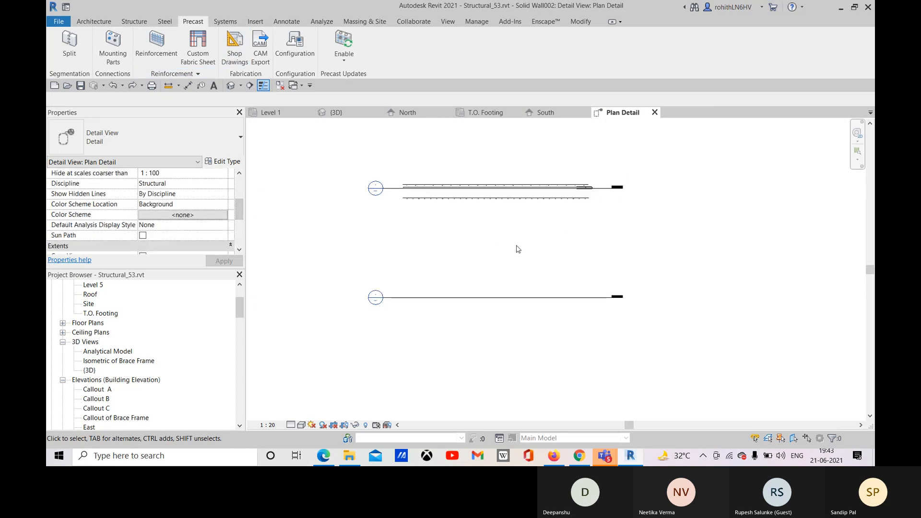
{"action": "scroll", "coordinate": [142, 295], "scroll_direction": "down", "scroll_amount": 1}
Step: Locate the project's assemblies and expand Solid Wall002 to list its detail views, schedules and sheet
{"action": "scroll", "coordinate": [143, 294], "scroll_direction": "down", "scroll_amount": 7}
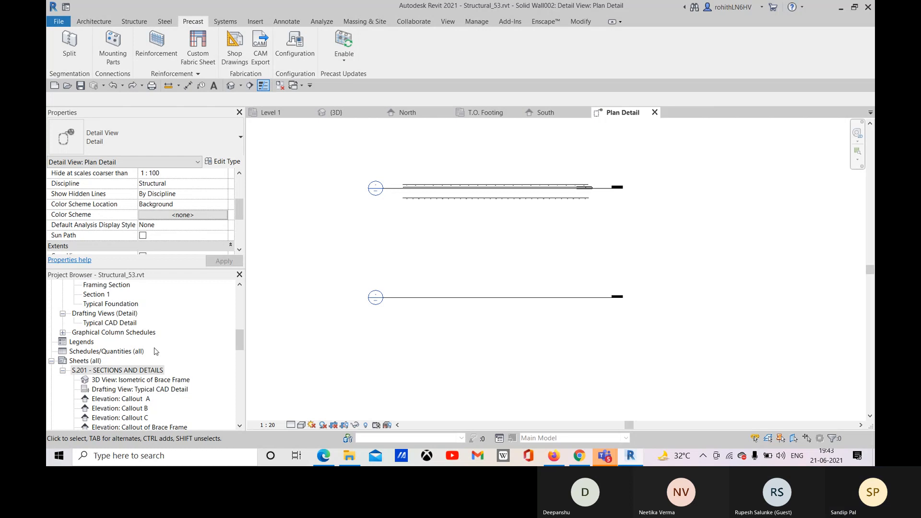
{"action": "scroll", "coordinate": [95, 358], "scroll_direction": "down", "scroll_amount": 8}
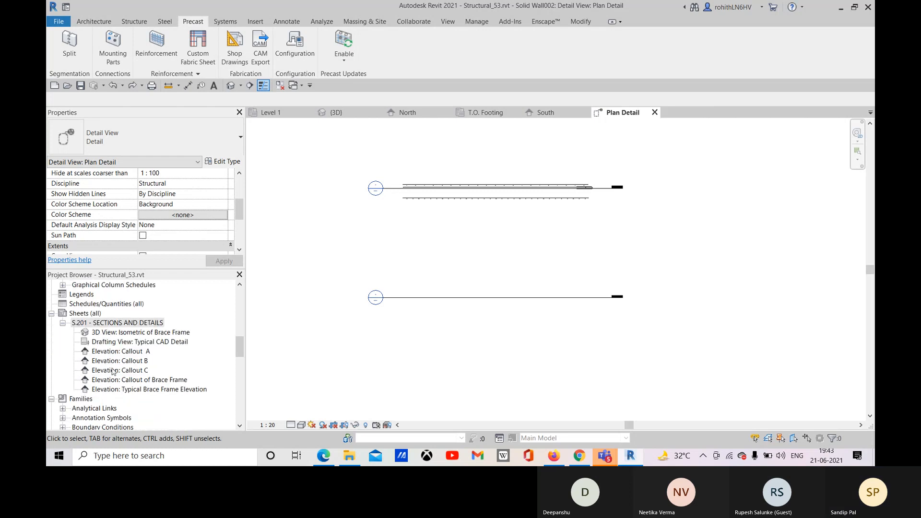
{"action": "scroll", "coordinate": [128, 393], "scroll_direction": "down", "scroll_amount": 6}
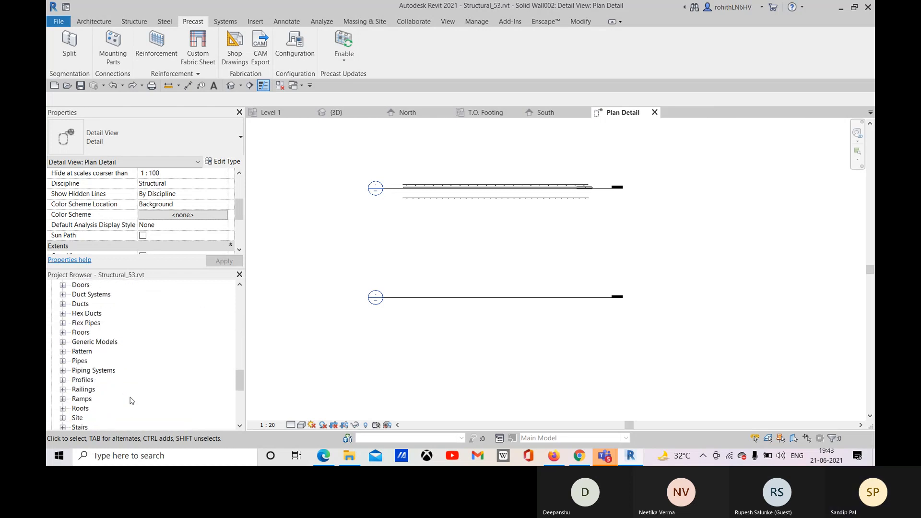
{"action": "scroll", "coordinate": [218, 401], "scroll_direction": "down", "scroll_amount": 3}
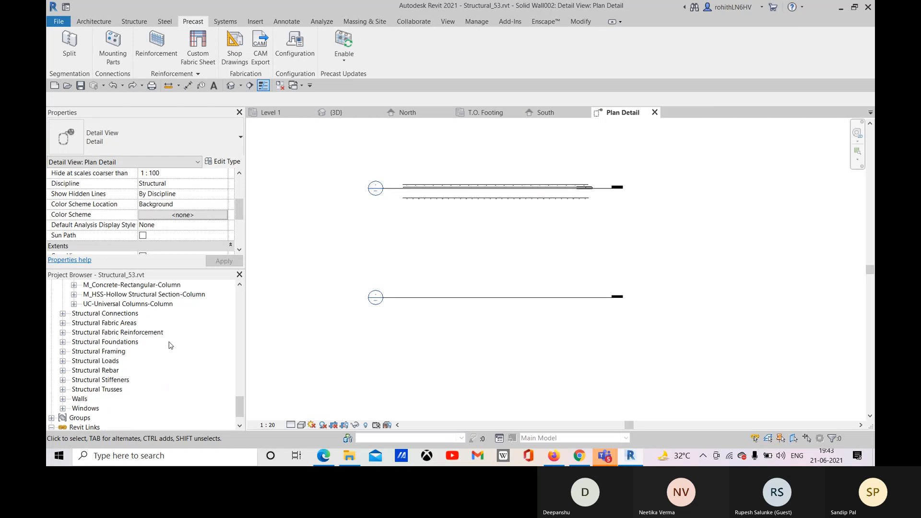
{"action": "scroll", "coordinate": [145, 365], "scroll_direction": "down", "scroll_amount": 1}
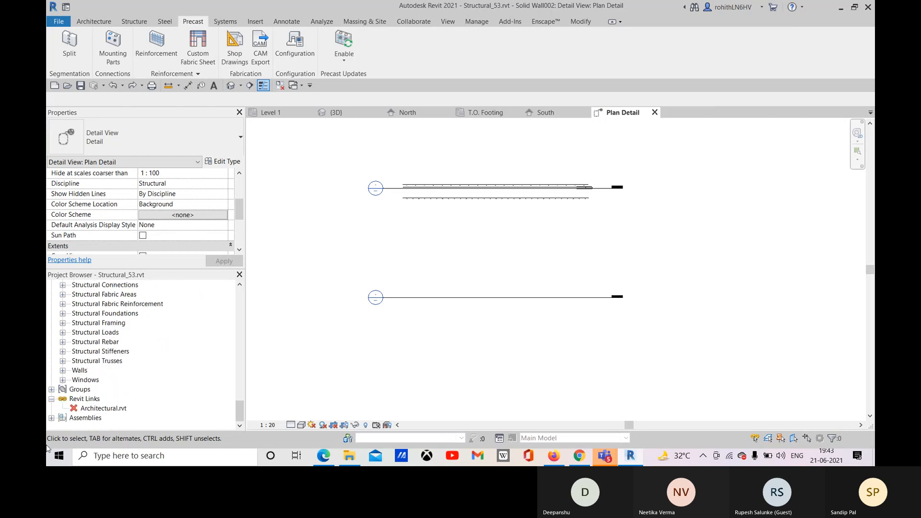
{"action": "left_click", "coordinate": [51, 418]}
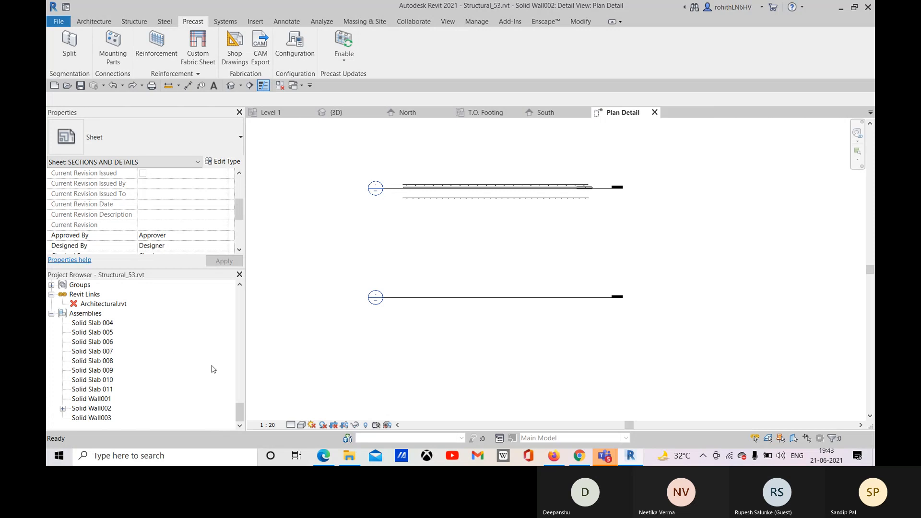
{"action": "left_click", "coordinate": [63, 409]}
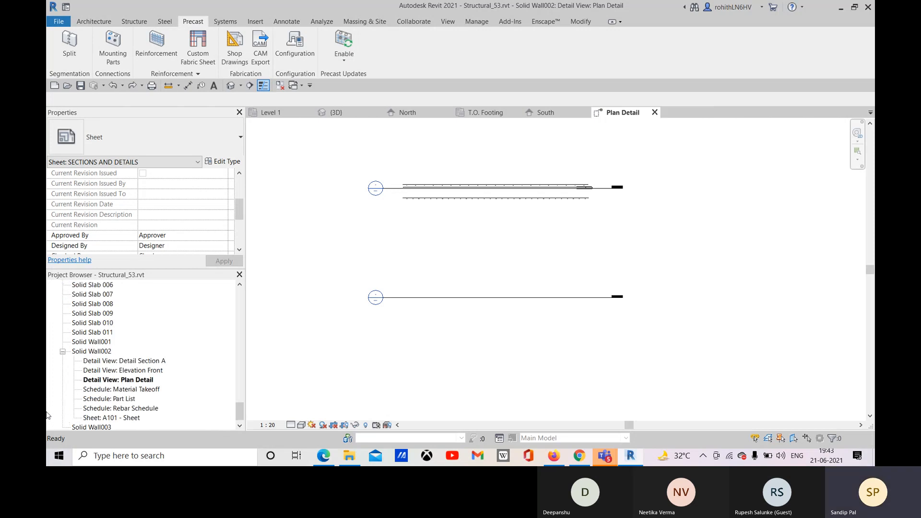
{"action": "scroll", "coordinate": [138, 356], "scroll_direction": "down", "scroll_amount": 1}
Step: Review Solid Wall002's Detail Section A, Elevation Front, Material Takeoff, Part List and Rebar Schedule entries without opening them
{"action": "left_click", "coordinate": [129, 354]}
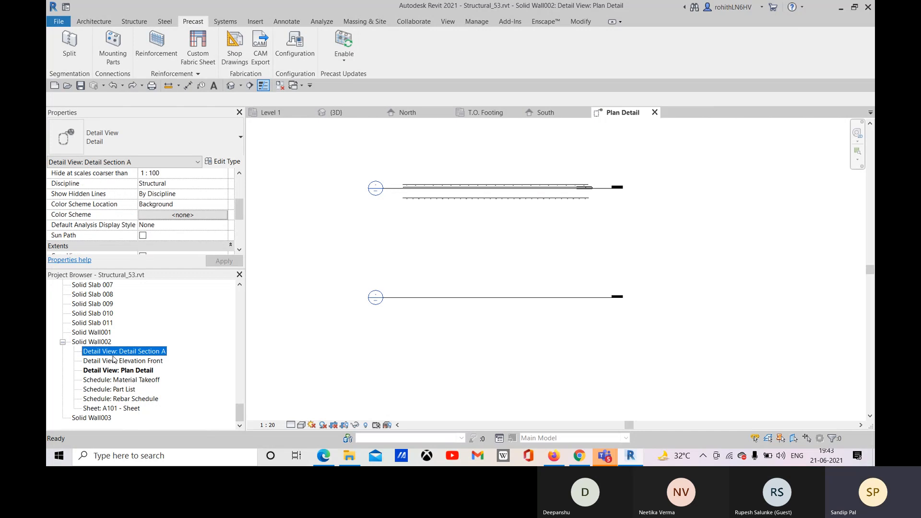
{"action": "left_click", "coordinate": [123, 362]}
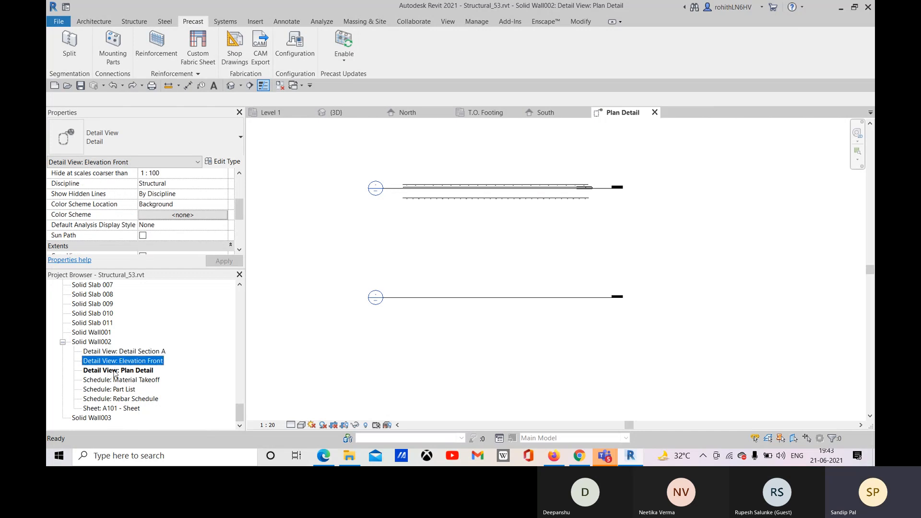
{"action": "left_click", "coordinate": [118, 379]}
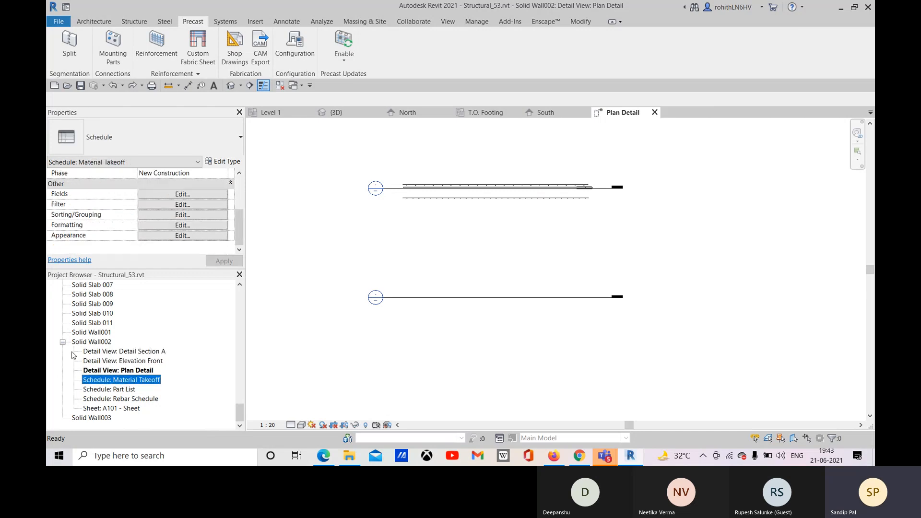
{"action": "left_click", "coordinate": [103, 390]}
{"action": "left_click", "coordinate": [111, 401]}
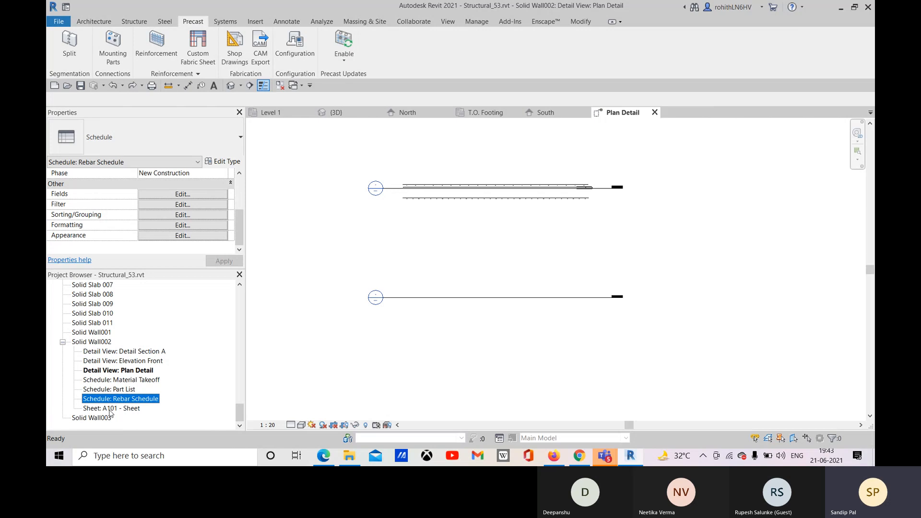
Step: Open Solid Wall002's Rebar Schedule and its A101 sheet to examine the sheet layout and the assembly's Detail Section A entry
{"action": "double_click", "coordinate": [132, 401]}
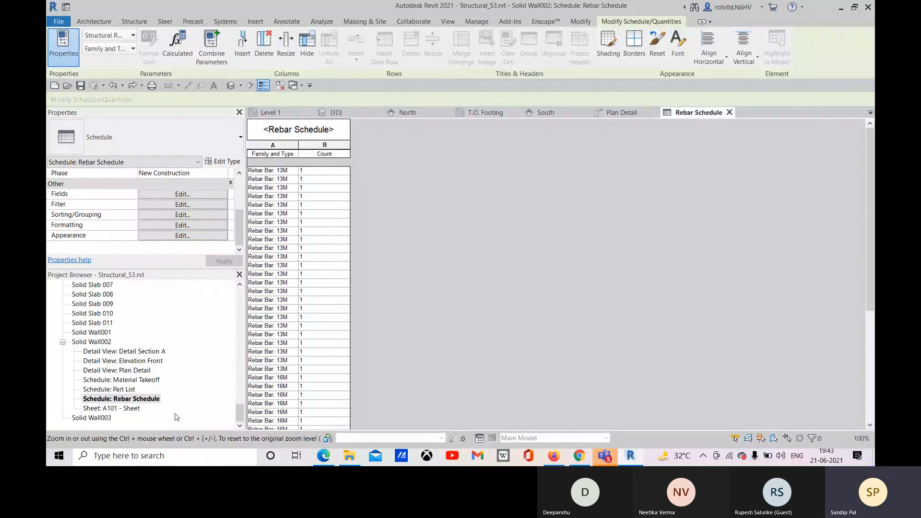
{"action": "double_click", "coordinate": [112, 408]}
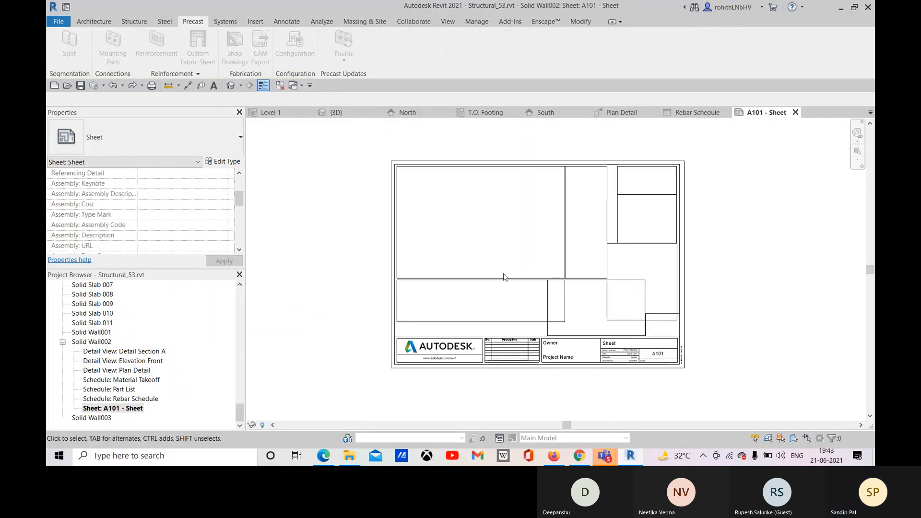
{"action": "left_click", "coordinate": [538, 258]}
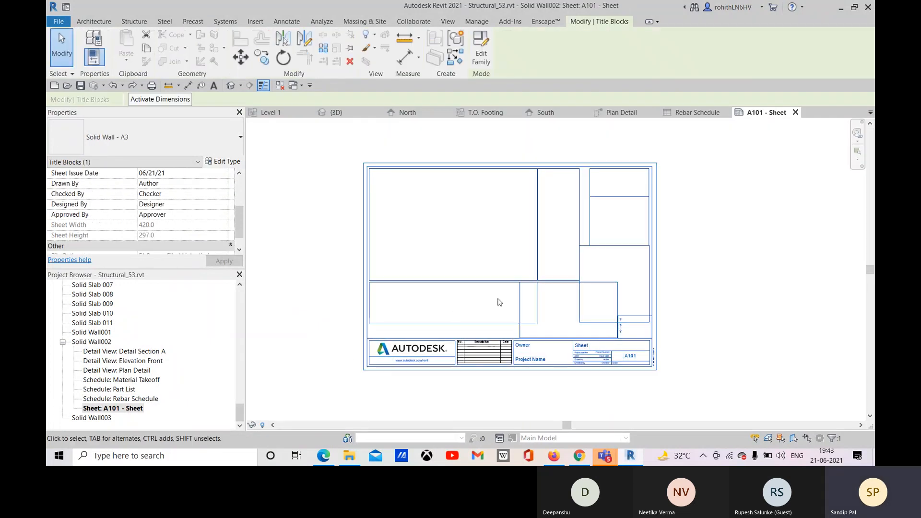
{"action": "middle_click_drag", "start_coordinate": [377, 361], "coordinate": [390, 355]}
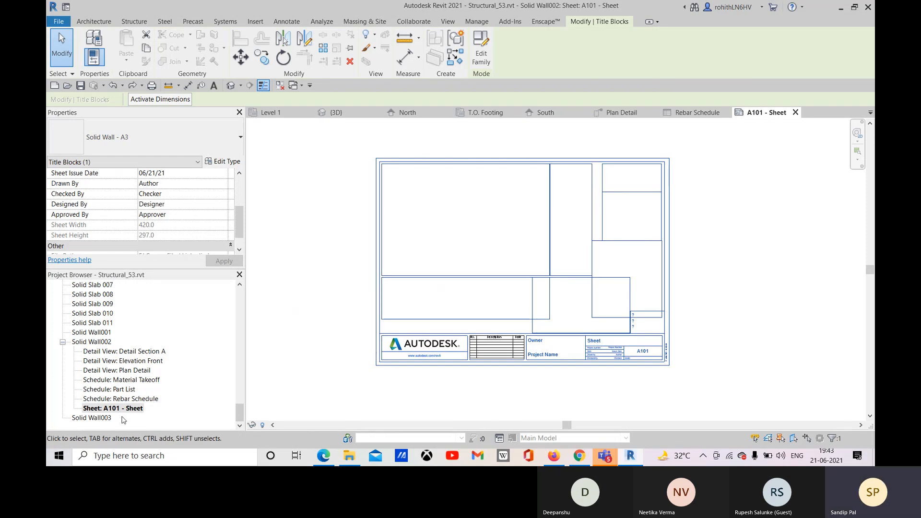
{"action": "left_click", "coordinate": [89, 353]}
{"action": "scroll", "coordinate": [101, 382], "scroll_direction": "up", "scroll_amount": 1}
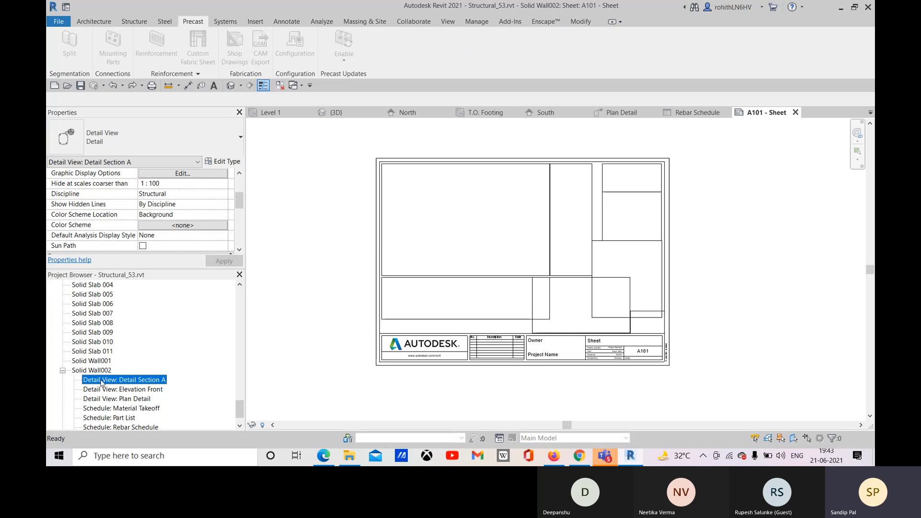
{"action": "scroll", "coordinate": [101, 383], "scroll_direction": "down", "scroll_amount": 1}
Step: Open the Solid Wall - A3 title block family, inspect its Side, Front and 3D View viewports, and close it without saving
{"action": "left_click", "coordinate": [590, 239]}
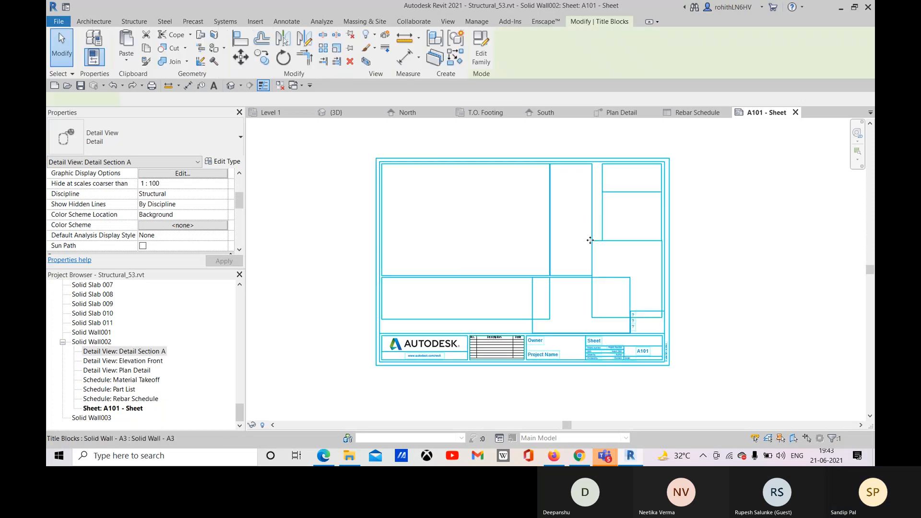
{"action": "left_click", "coordinate": [478, 49]}
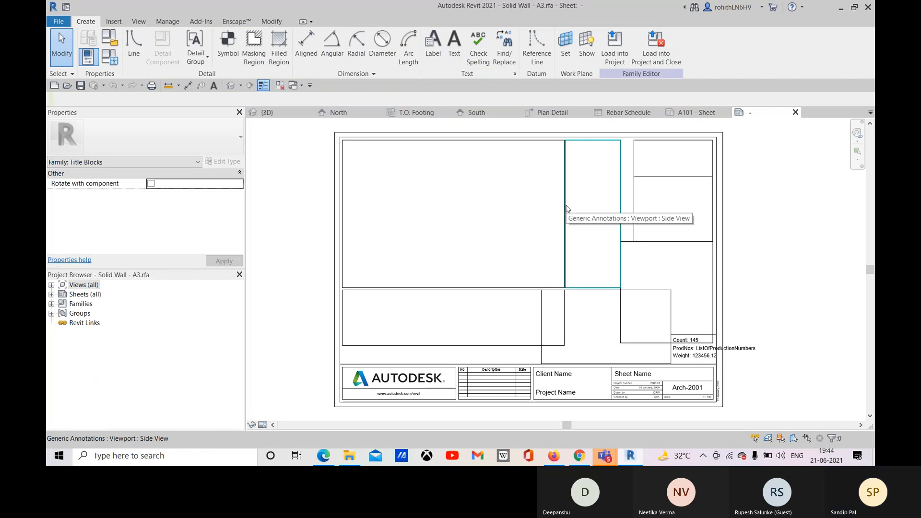
{"action": "left_click", "coordinate": [567, 209]}
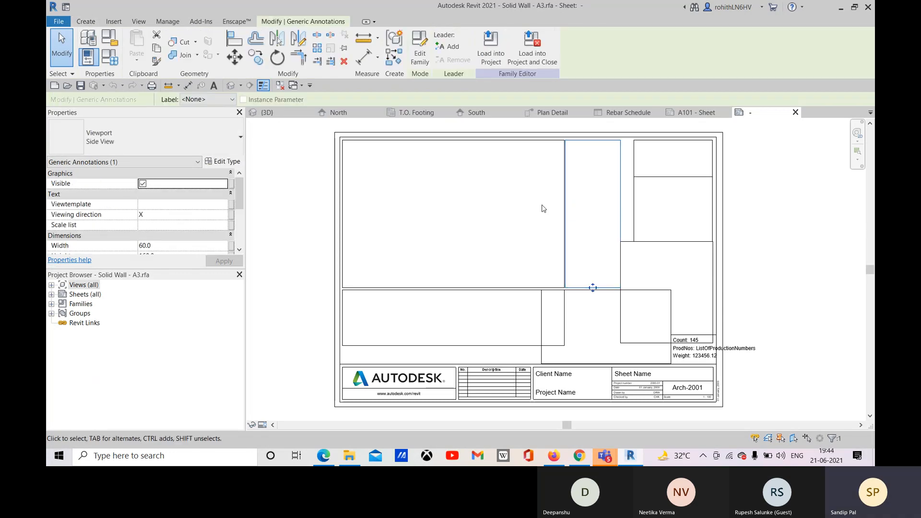
{"action": "left_click", "coordinate": [358, 287]}
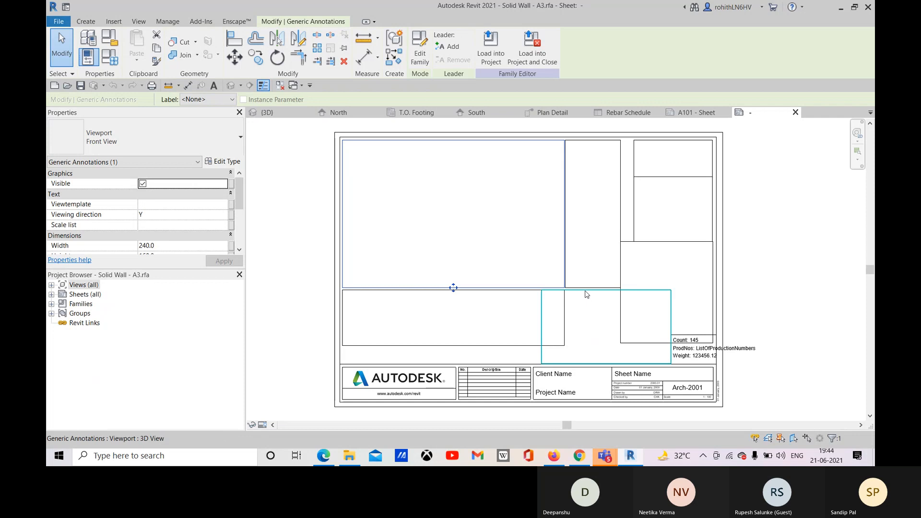
{"action": "left_click", "coordinate": [586, 297]}
{"action": "left_click", "coordinate": [795, 113]}
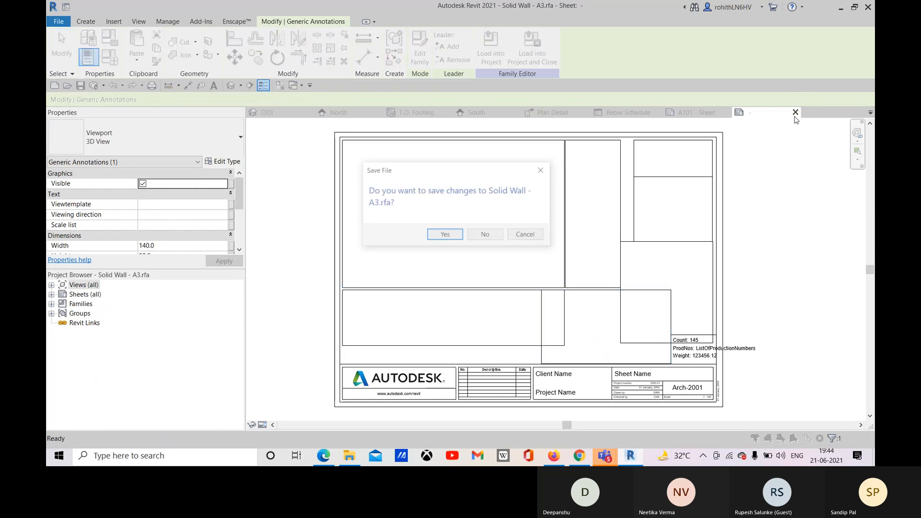
{"action": "left_click", "coordinate": [485, 235]}
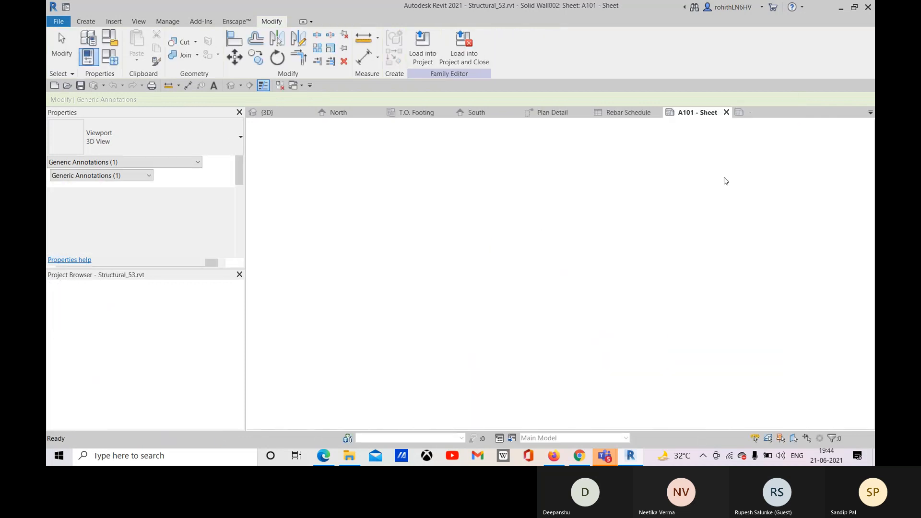
Step: Look through the project's assemblies, families and sheets, and open the S.201 - SECTIONS AND DETAILS sheet
{"action": "scroll", "coordinate": [95, 379], "scroll_direction": "up", "scroll_amount": 4}
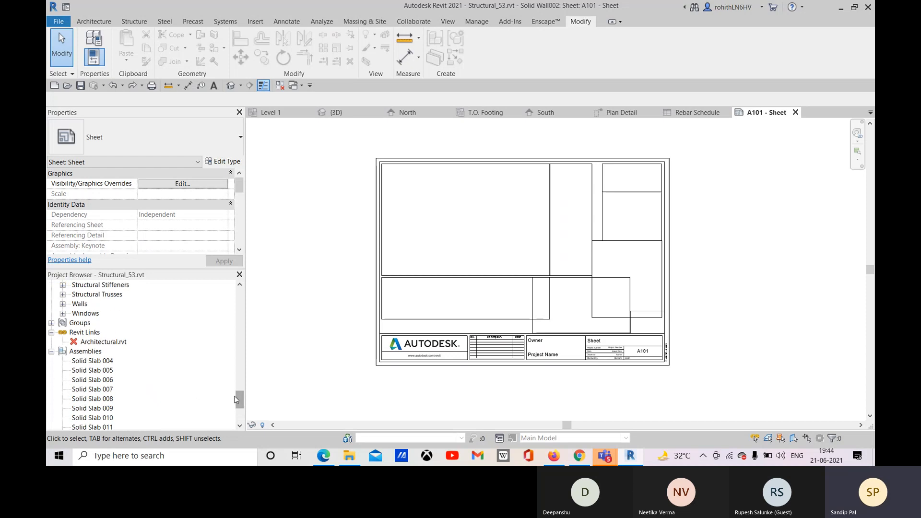
{"action": "left_click_drag", "start_coordinate": [236, 397], "coordinate": [239, 398]}
{"action": "left_click", "coordinate": [63, 381]}
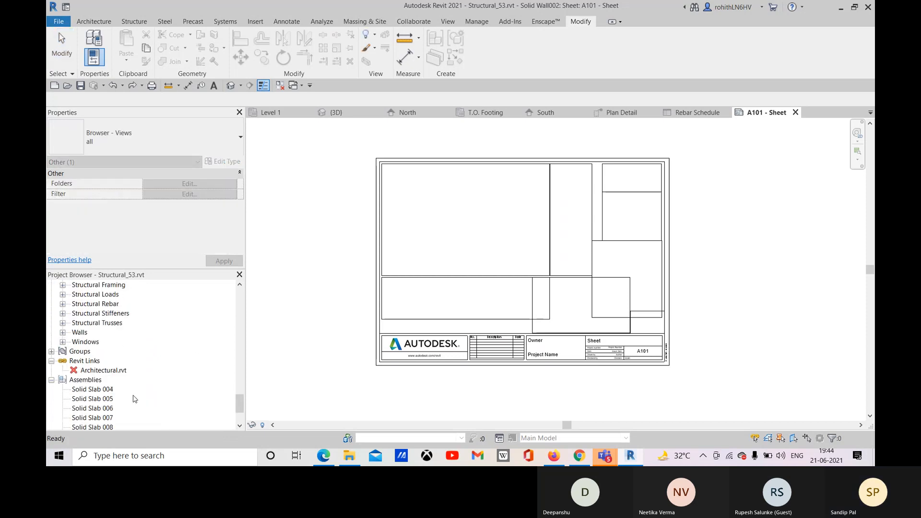
{"action": "scroll", "coordinate": [135, 398], "scroll_direction": "up", "scroll_amount": 4}
{"action": "scroll", "coordinate": [94, 377], "scroll_direction": "up", "scroll_amount": 2}
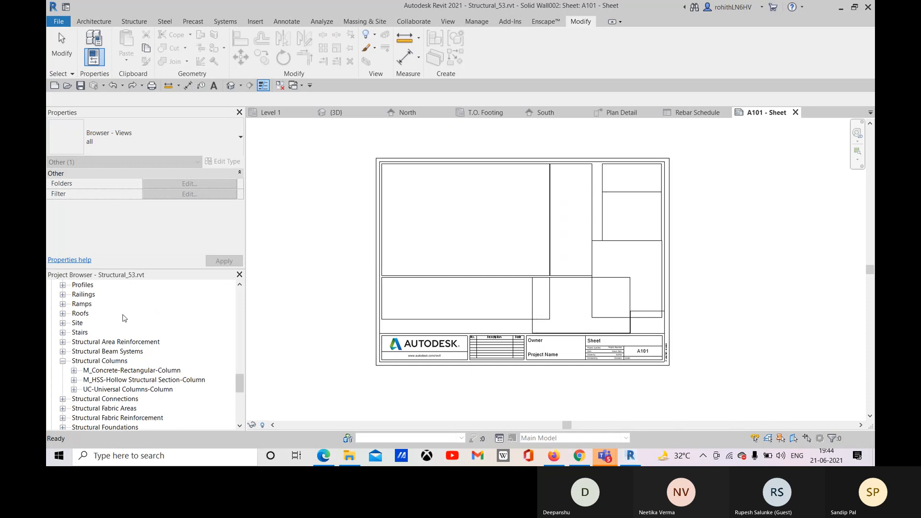
{"action": "scroll", "coordinate": [129, 317], "scroll_direction": "up", "scroll_amount": 5}
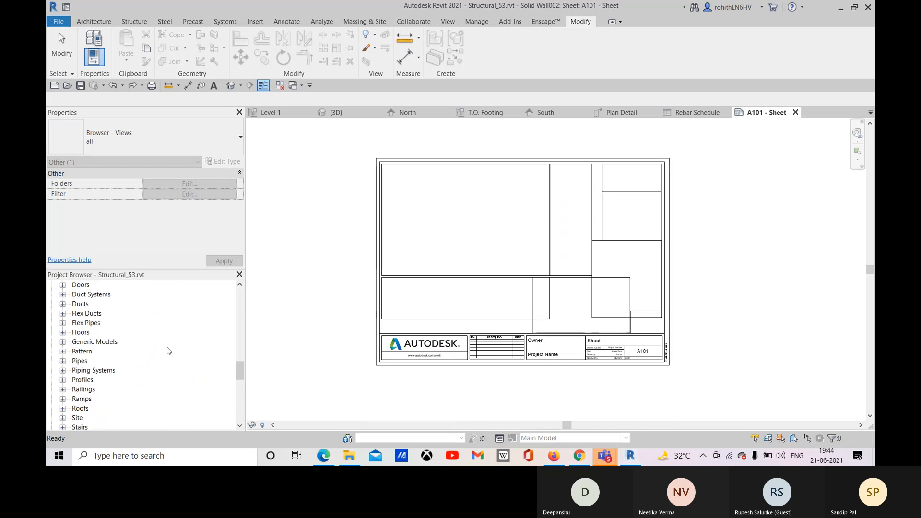
{"action": "scroll", "coordinate": [140, 357], "scroll_direction": "up", "scroll_amount": 8}
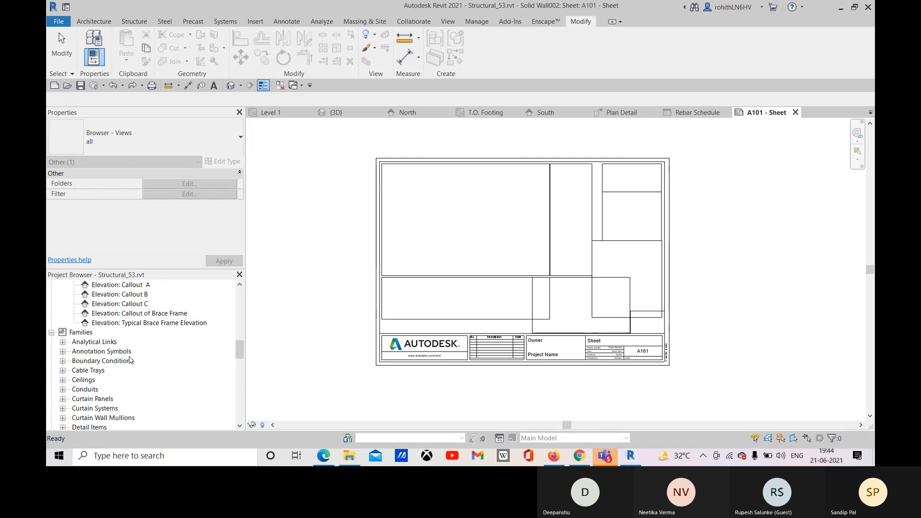
{"action": "scroll", "coordinate": [103, 370], "scroll_direction": "up", "scroll_amount": 2}
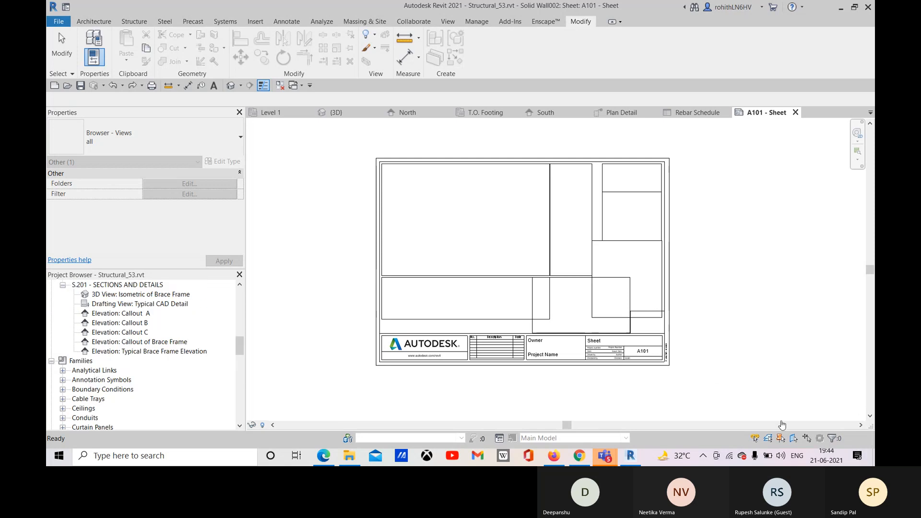
{"action": "scroll", "coordinate": [84, 374], "scroll_direction": "up", "scroll_amount": 2}
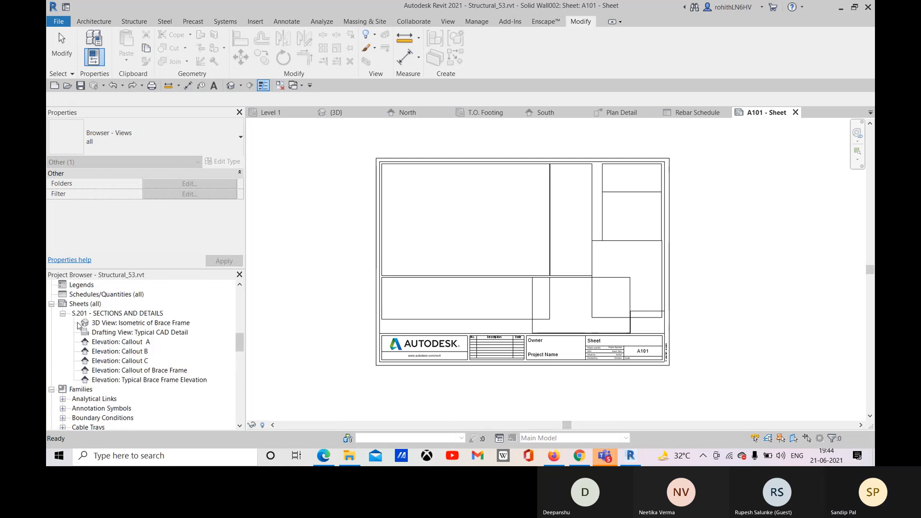
{"action": "scroll", "coordinate": [80, 325], "scroll_direction": "up", "scroll_amount": 1}
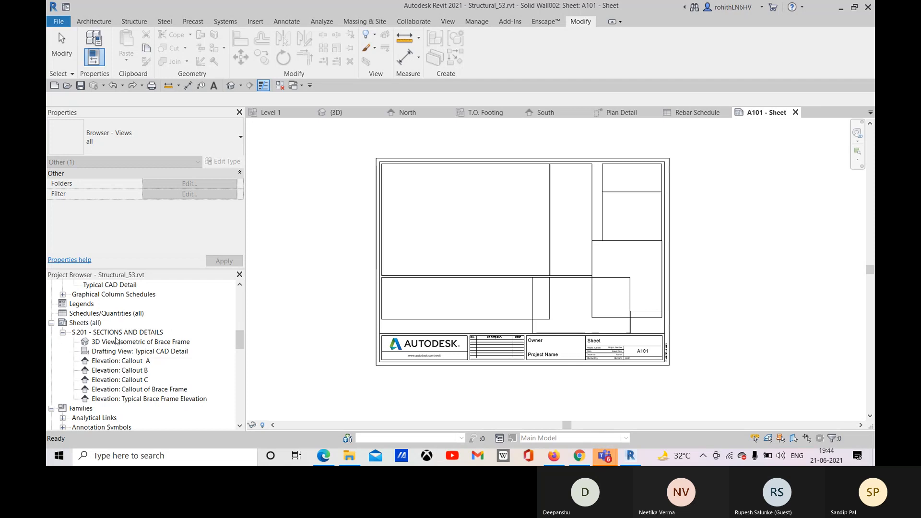
{"action": "double_click", "coordinate": [116, 332]}
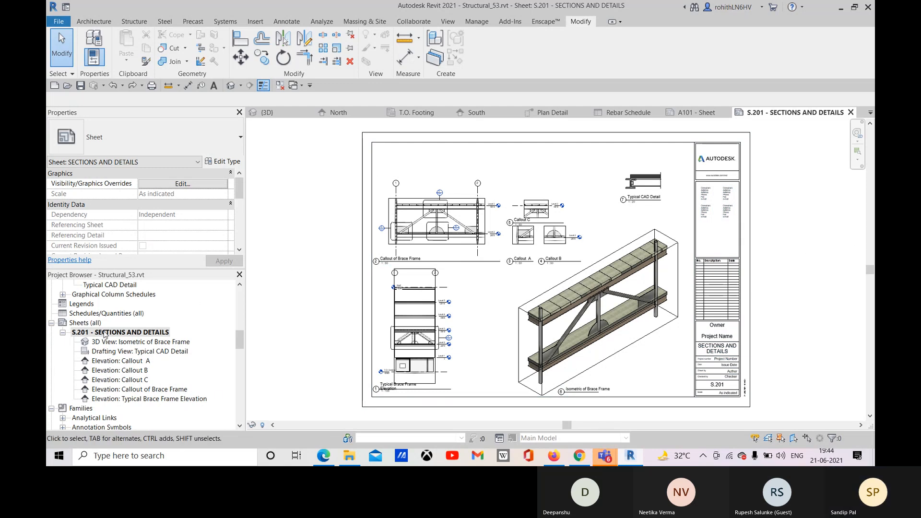
Step: Generate shop drawings for Solid Wall002 from the 3D view, deleting the old views and creating new ones
{"action": "left_click", "coordinate": [416, 112]}
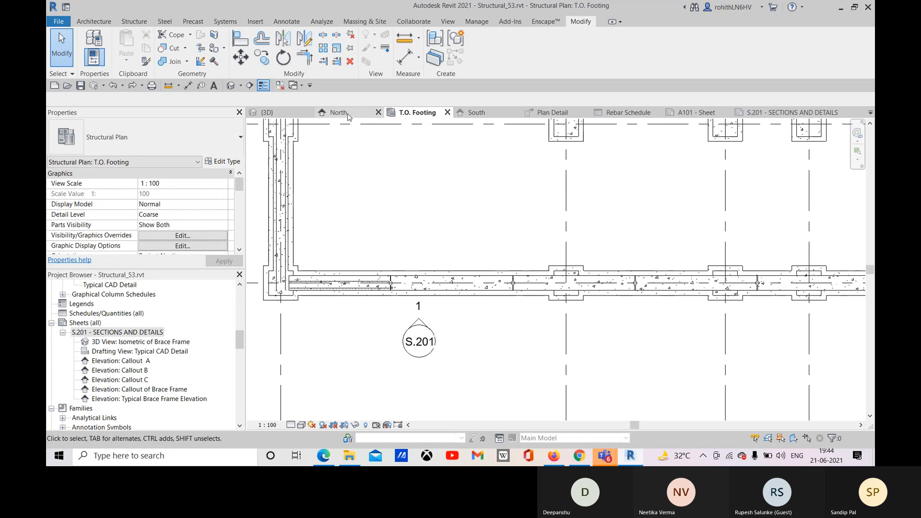
{"action": "left_click", "coordinate": [349, 115]}
{"action": "left_click", "coordinate": [287, 113]}
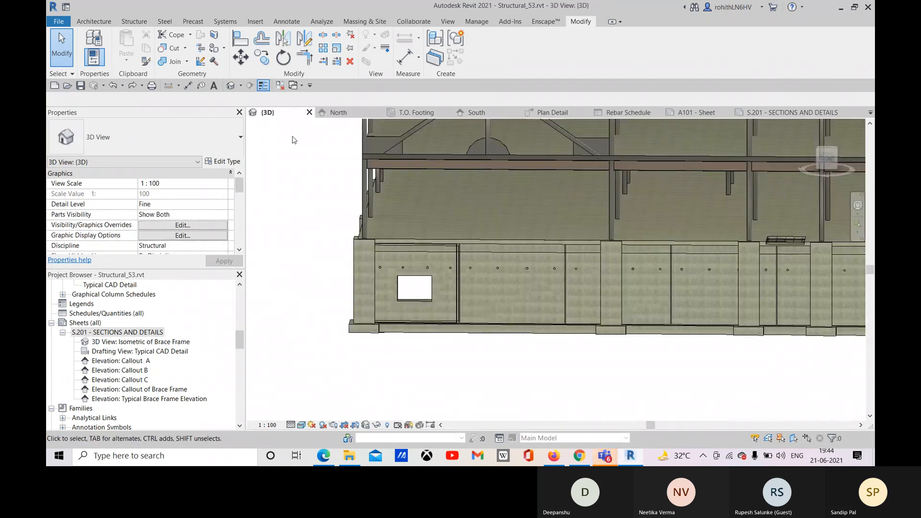
{"action": "left_click", "coordinate": [436, 260]}
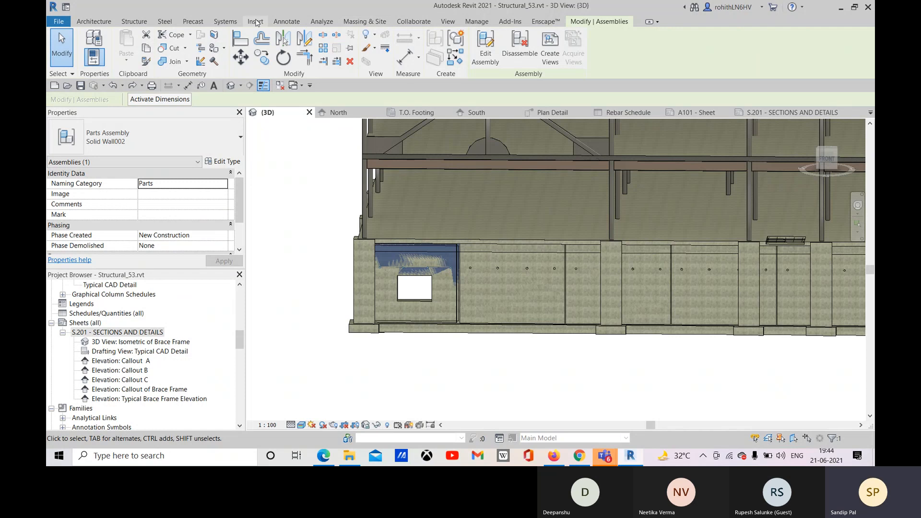
{"action": "left_click", "coordinate": [193, 21]}
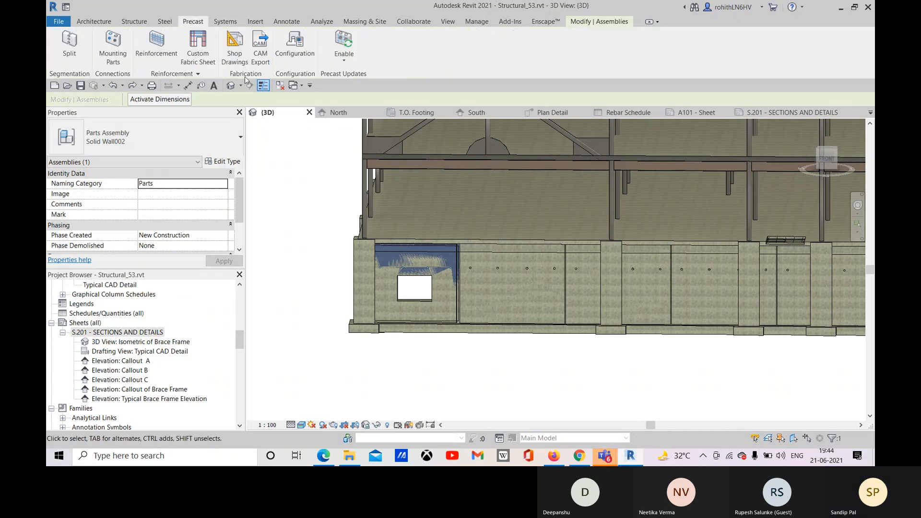
{"action": "left_click", "coordinate": [235, 46]}
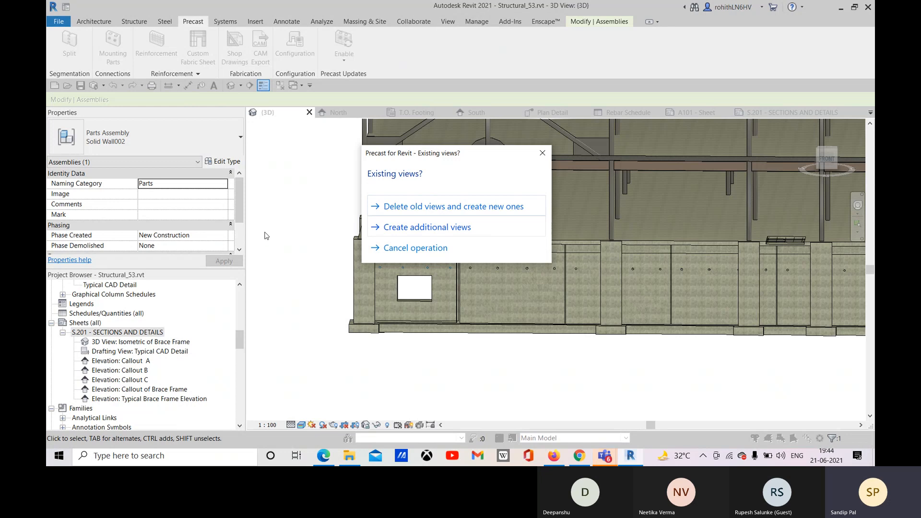
{"action": "left_click", "coordinate": [450, 207]}
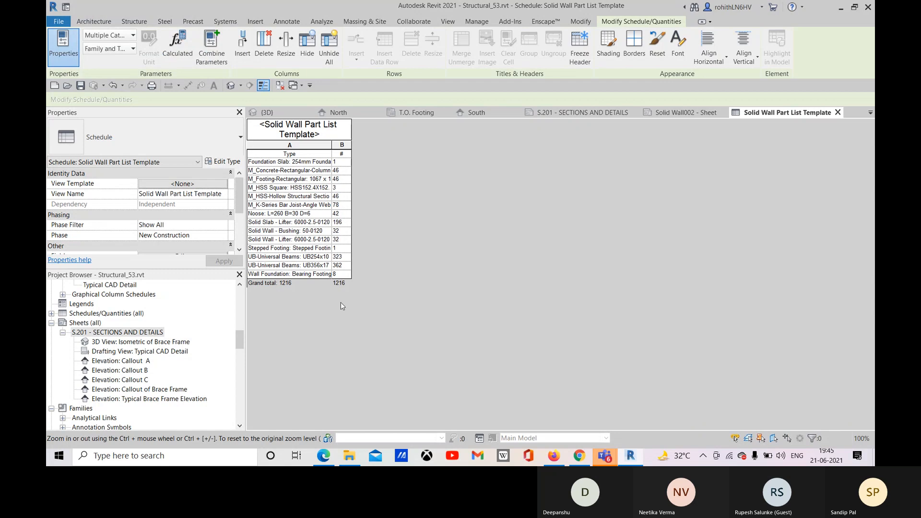
Step: Review the generated Solid Wall002 sheet and check the views and schedules listed under the assembly and its sheet
{"action": "left_click", "coordinate": [674, 115]}
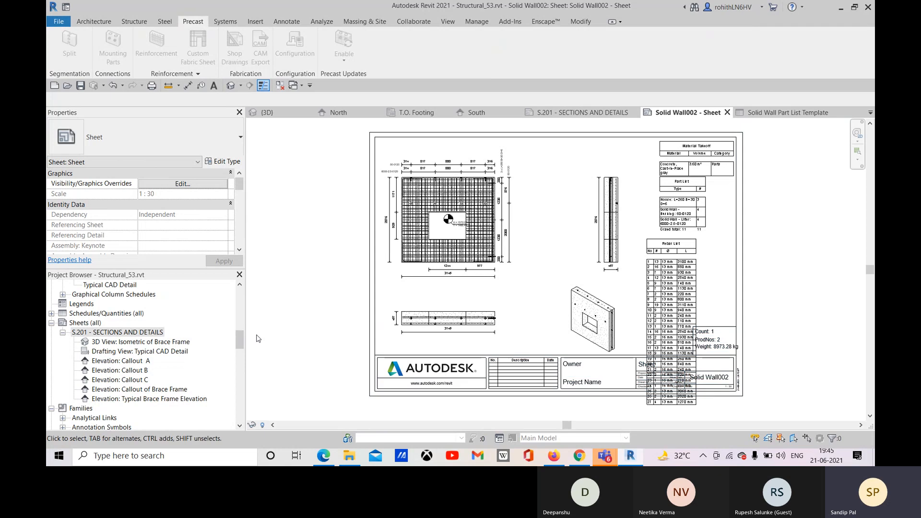
{"action": "left_click_drag", "start_coordinate": [242, 337], "coordinate": [221, 417]}
{"action": "left_click", "coordinate": [63, 409]}
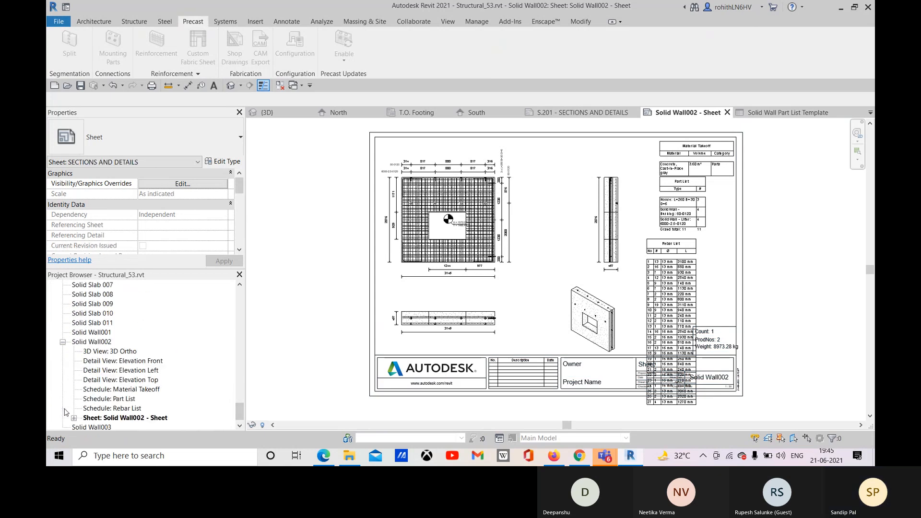
{"action": "scroll", "coordinate": [95, 414], "scroll_direction": "down", "scroll_amount": 1}
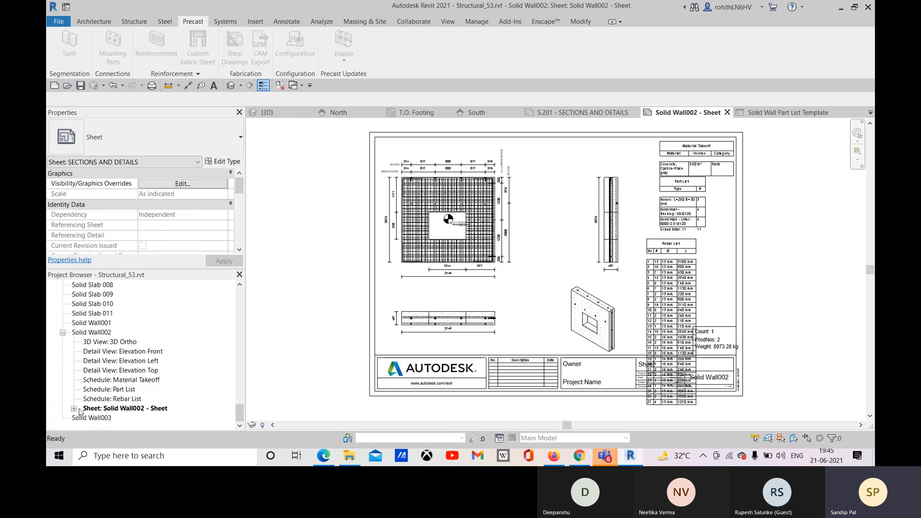
{"action": "left_click", "coordinate": [74, 409]}
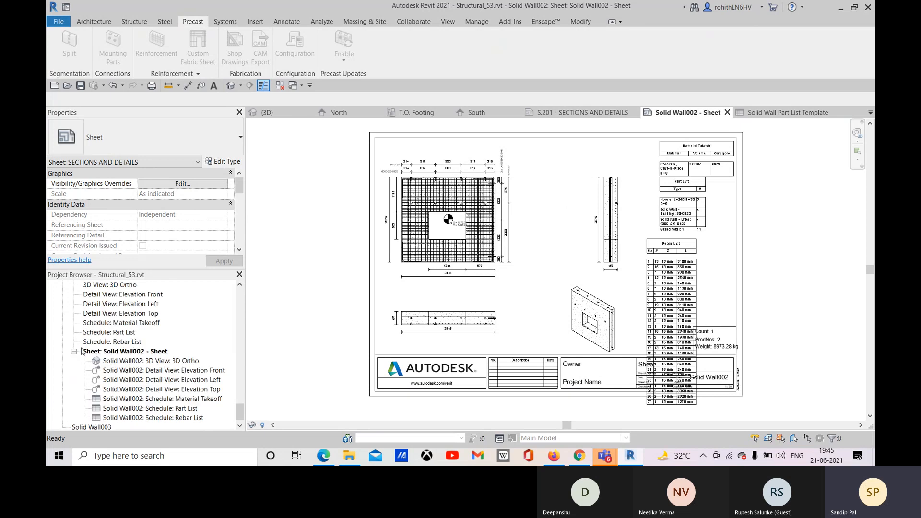
{"action": "scroll", "coordinate": [84, 373], "scroll_direction": "up", "scroll_amount": 1}
{"action": "left_click", "coordinate": [73, 361]}
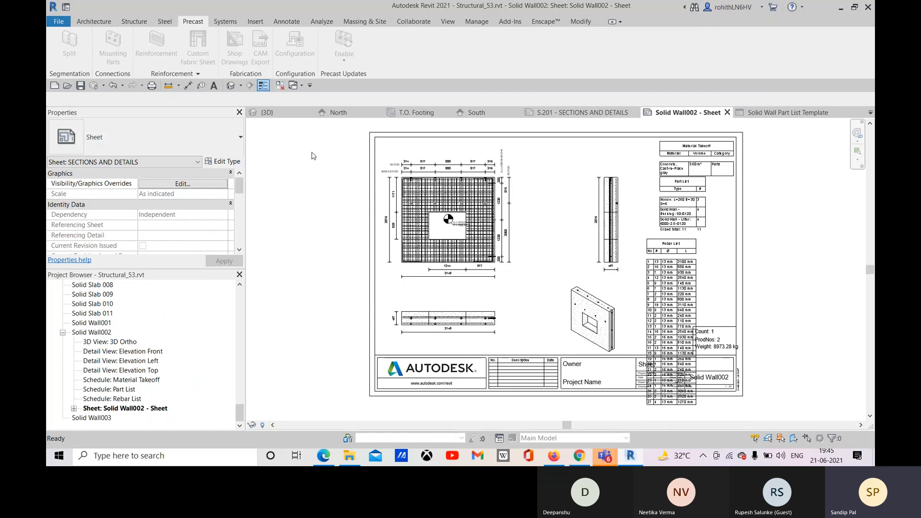
Step: Inspect the Solid Wall002 assembly in the 3D model and return to its shop drawing sheet
{"action": "left_click", "coordinate": [278, 113]}
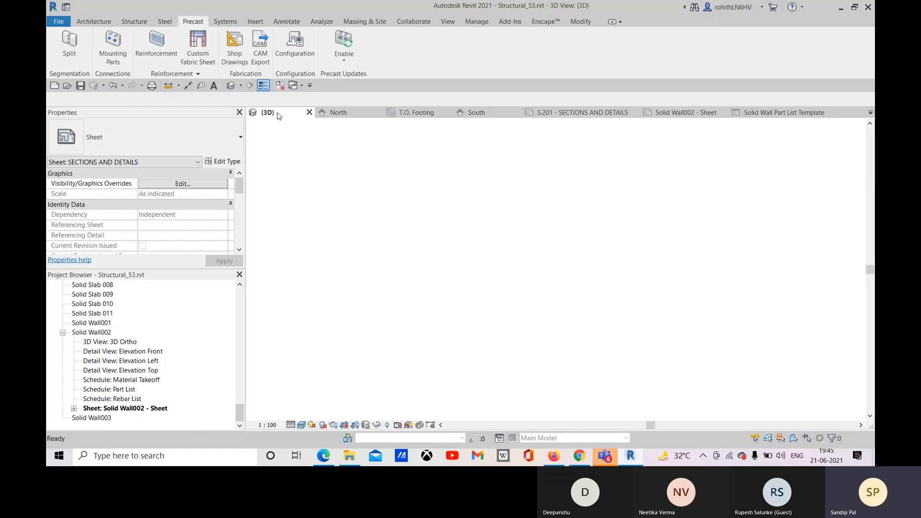
{"action": "left_click", "coordinate": [396, 281]}
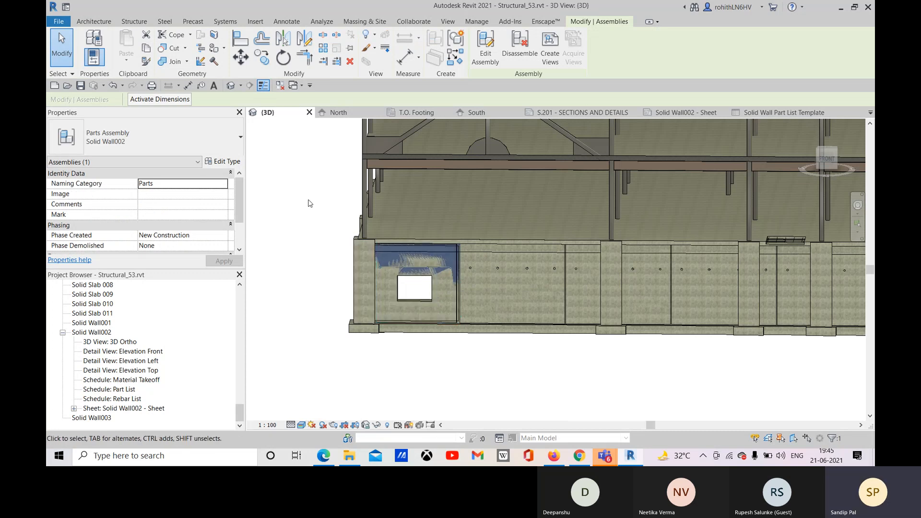
{"action": "left_click", "coordinate": [193, 22]}
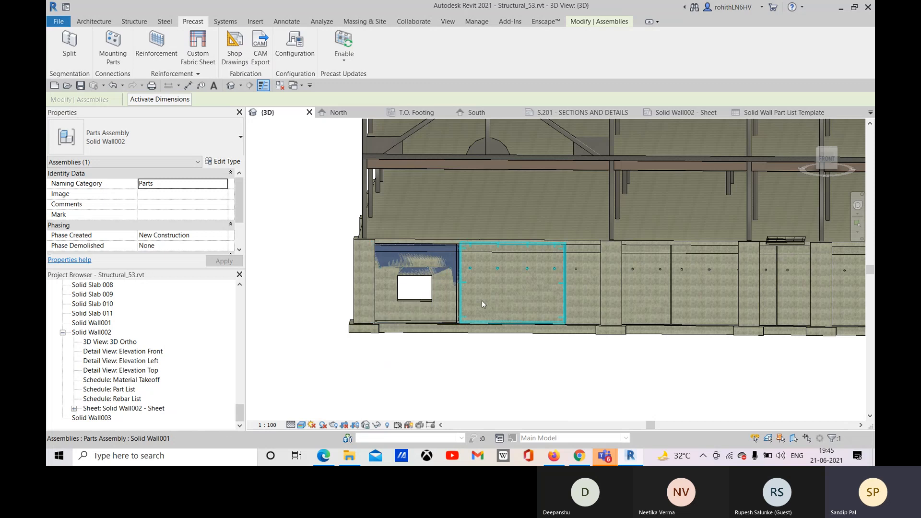
{"action": "left_click", "coordinate": [677, 113]}
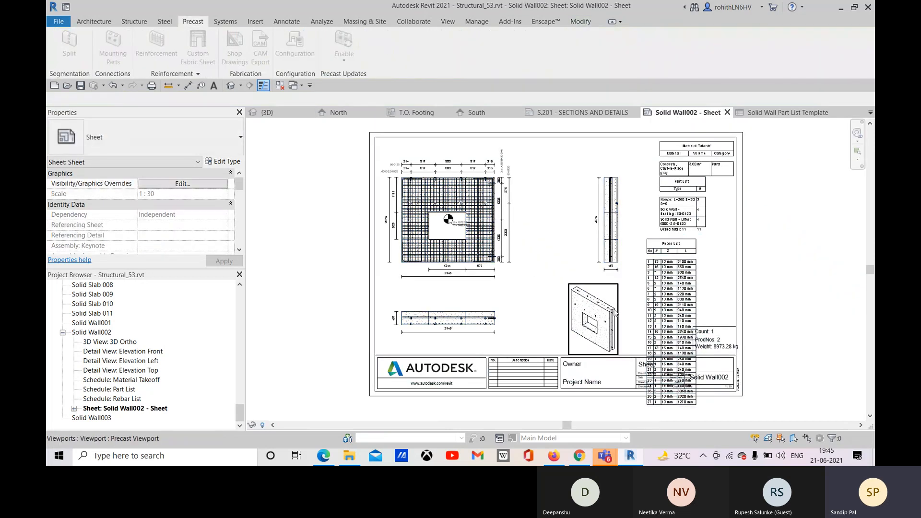
Step: Move the 3D view and the side elevation on the sheet closer to the front and top elevations
{"action": "scroll", "coordinate": [601, 309], "scroll_direction": "up", "scroll_amount": 2}
{"action": "scroll", "coordinate": [595, 309], "scroll_direction": "down", "scroll_amount": 2}
{"action": "middle_click_drag", "start_coordinate": [591, 312], "coordinate": [569, 307]}
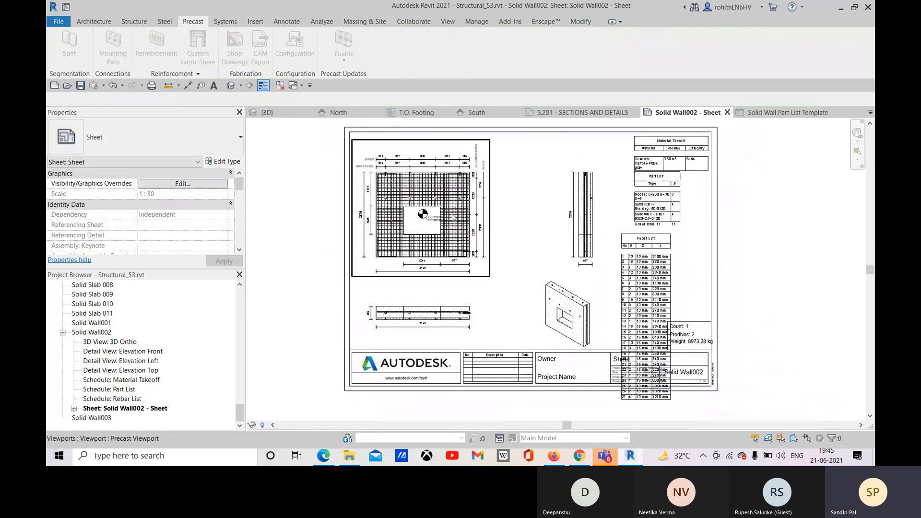
{"action": "left_click", "coordinate": [563, 308]}
{"action": "left_click_drag", "start_coordinate": [562, 308], "coordinate": [505, 307]}
{"action": "left_click", "coordinate": [584, 229]}
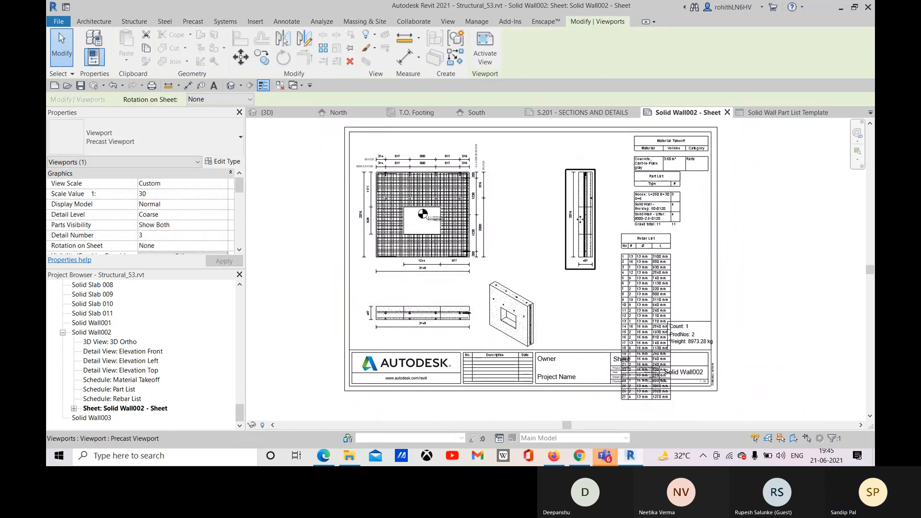
{"action": "left_click_drag", "start_coordinate": [584, 229], "coordinate": [517, 229]}
Step: Relocate the Rebar List beside the side elevation, the Part List above the Count and weight block, and the Material Takeoff next to that block
{"action": "left_click", "coordinate": [625, 240]}
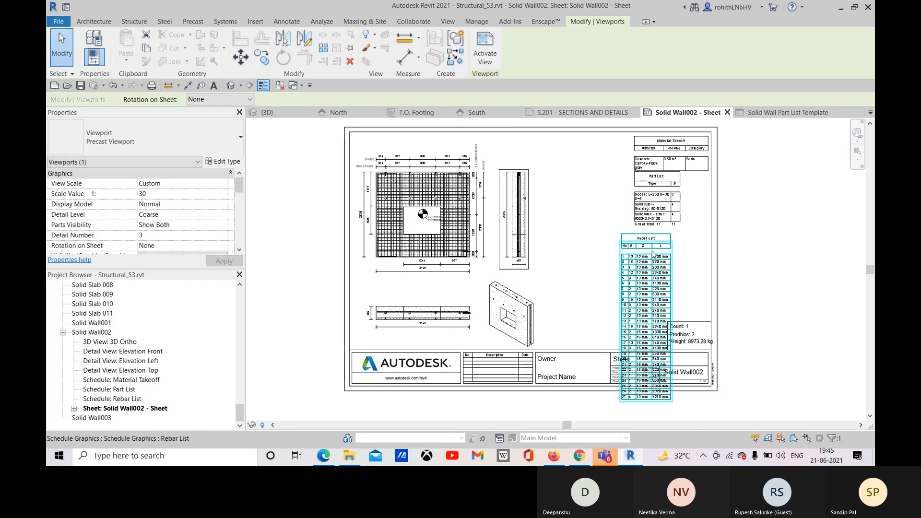
{"action": "left_click_drag", "start_coordinate": [625, 240], "coordinate": [562, 143]}
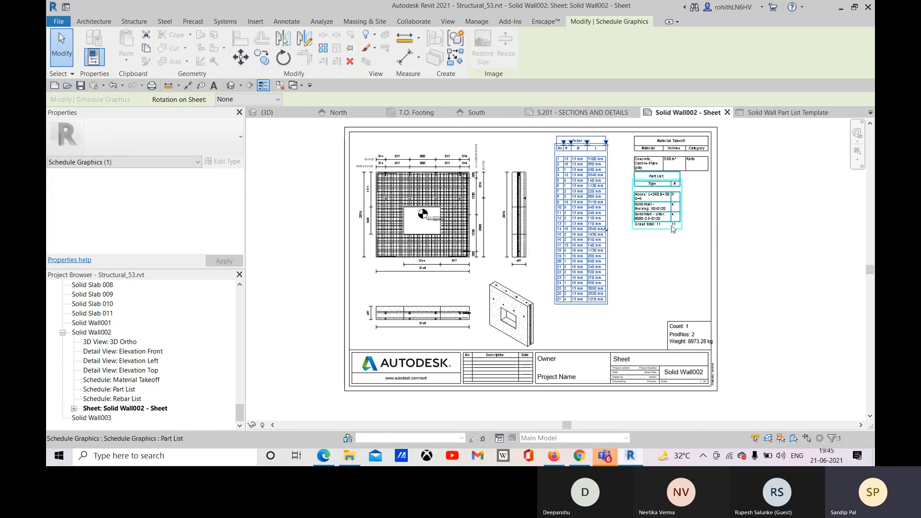
{"action": "left_click_drag", "start_coordinate": [657, 180], "coordinate": [681, 261]}
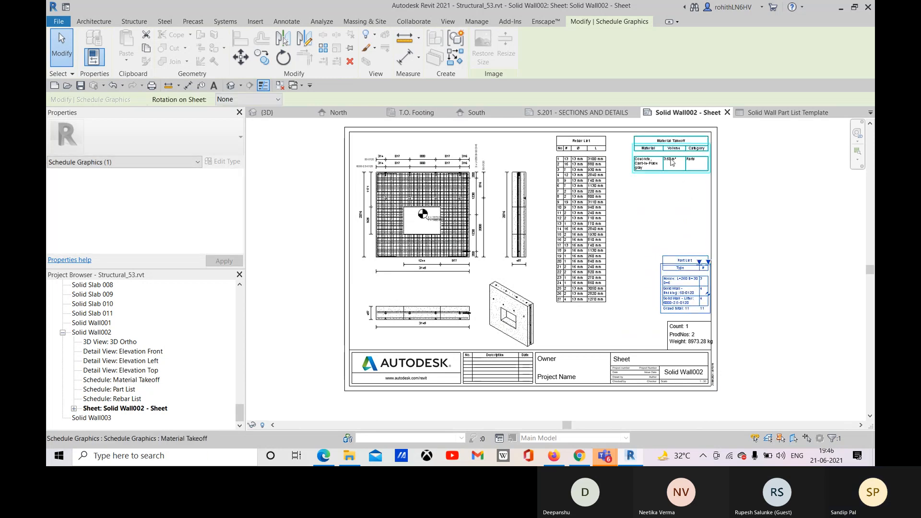
{"action": "left_click_drag", "start_coordinate": [673, 141], "coordinate": [629, 301]}
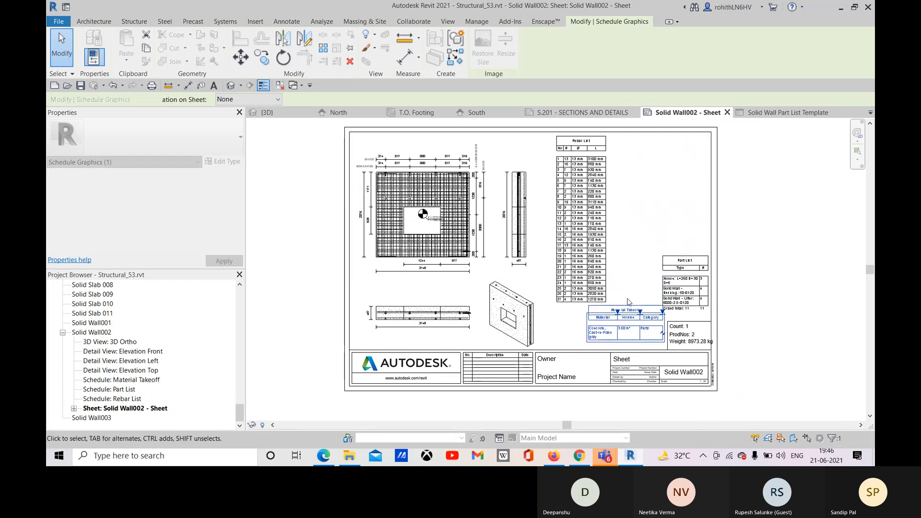
Step: Split the Rebar List schedule into two side-by-side columns and shift it toward the sheet's right edge
{"action": "left_click", "coordinate": [590, 143]}
{"action": "left_click", "coordinate": [606, 221]}
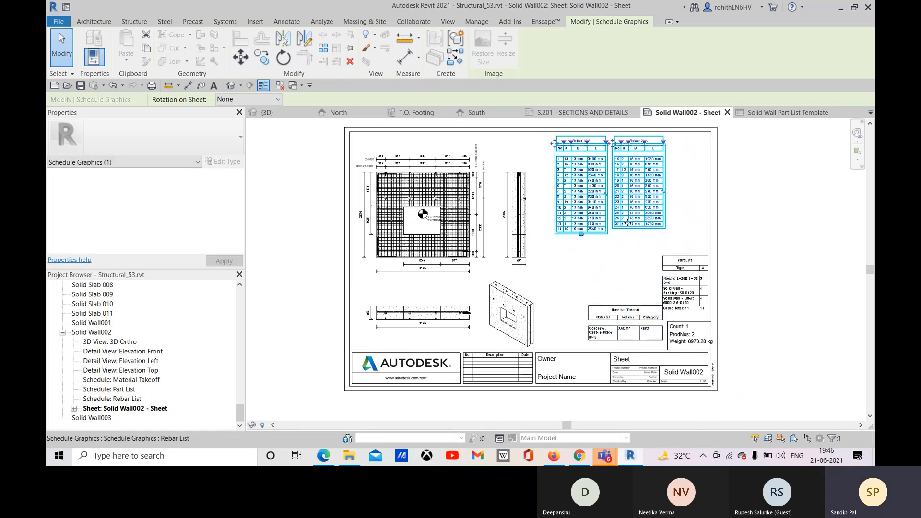
{"action": "left_click_drag", "start_coordinate": [595, 138], "coordinate": [634, 139]}
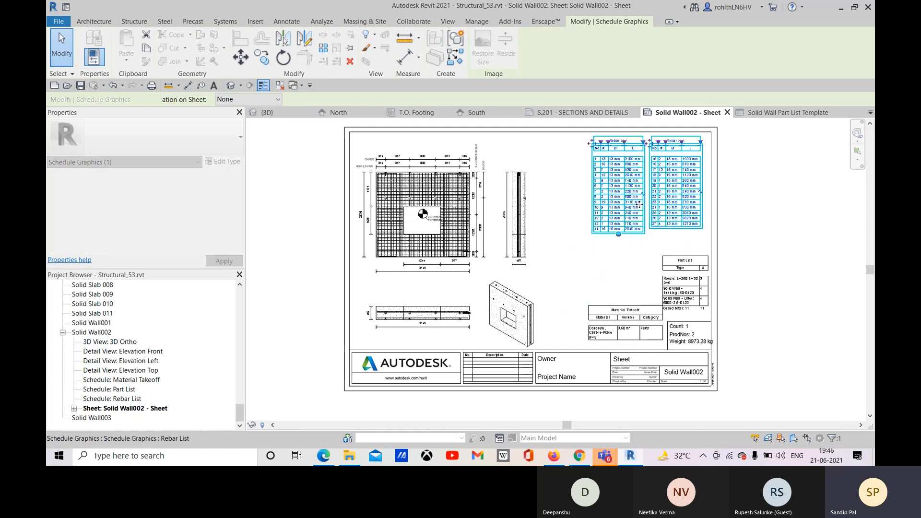
Step: Move the Material Takeoff up beneath the Rebar List and widen the gap between the two Rebar List columns
{"action": "left_click", "coordinate": [625, 317]}
{"action": "left_click_drag", "start_coordinate": [632, 304], "coordinate": [632, 245]}
{"action": "left_click", "coordinate": [623, 139]}
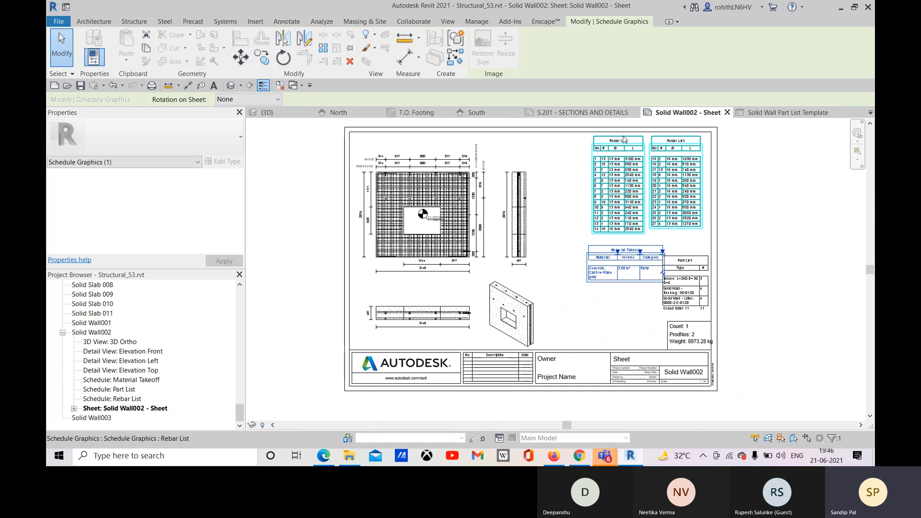
{"action": "left_click_drag", "start_coordinate": [623, 139], "coordinate": [628, 139]}
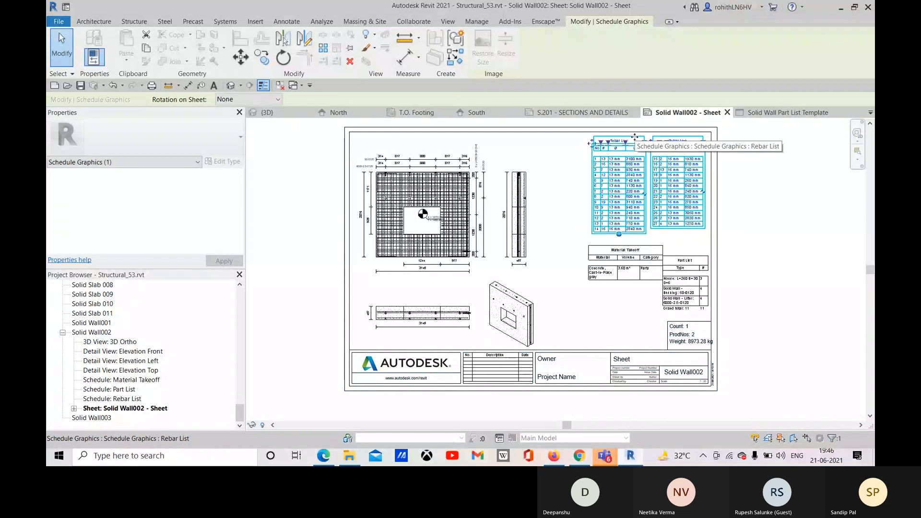
{"action": "left_click_drag", "start_coordinate": [589, 145], "coordinate": [581, 146]}
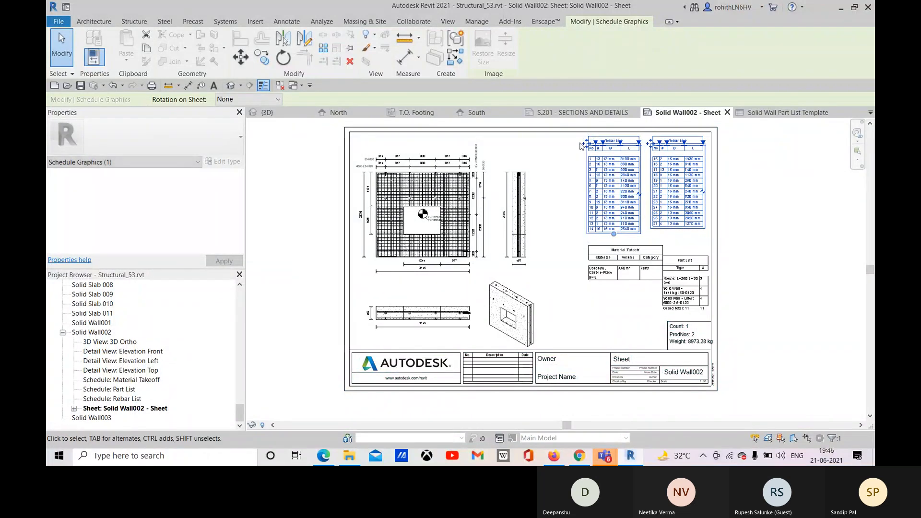
Step: Move the Part List directly below the Material Takeoff, in line with its left edge
{"action": "left_click", "coordinate": [687, 259]}
{"action": "left_click_drag", "start_coordinate": [687, 259], "coordinate": [615, 293]}
{"action": "left_click", "coordinate": [777, 271]}
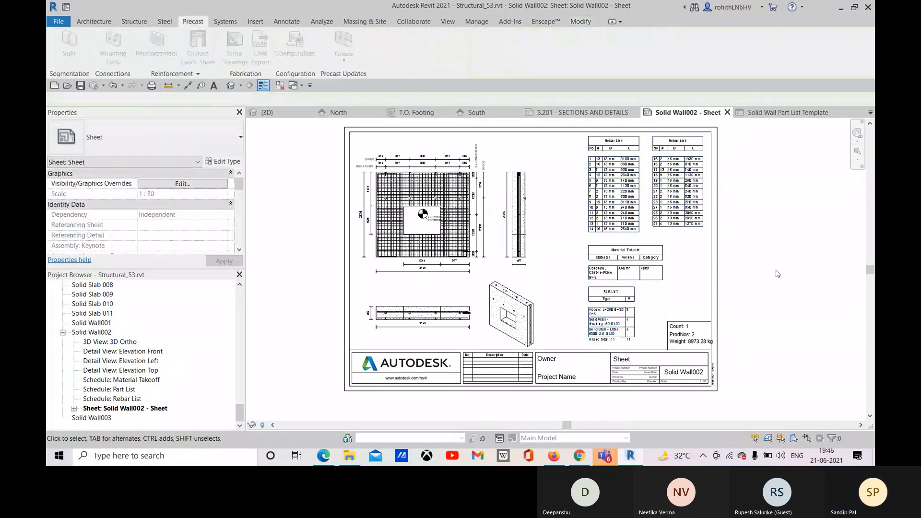
Step: Examine the top elevation up close and activate its view to inspect the length and thickness dimensions, leaving the view again
{"action": "scroll", "coordinate": [396, 349], "scroll_direction": "up", "scroll_amount": 5}
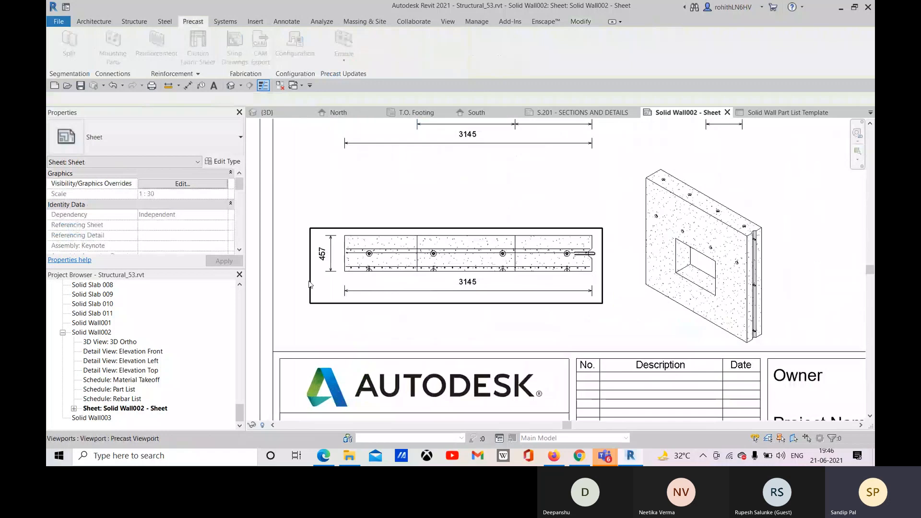
{"action": "scroll", "coordinate": [355, 281], "scroll_direction": "up", "scroll_amount": 2}
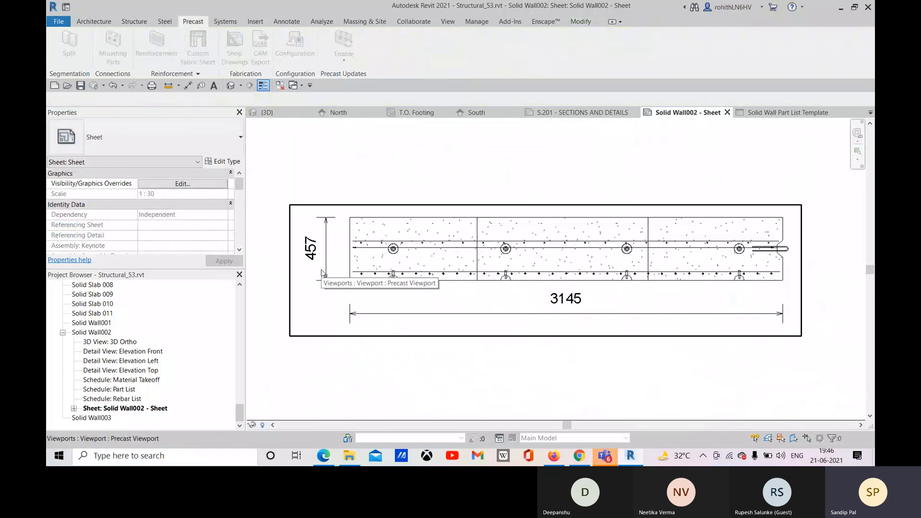
{"action": "scroll", "coordinate": [358, 299], "scroll_direction": "down", "scroll_amount": 3}
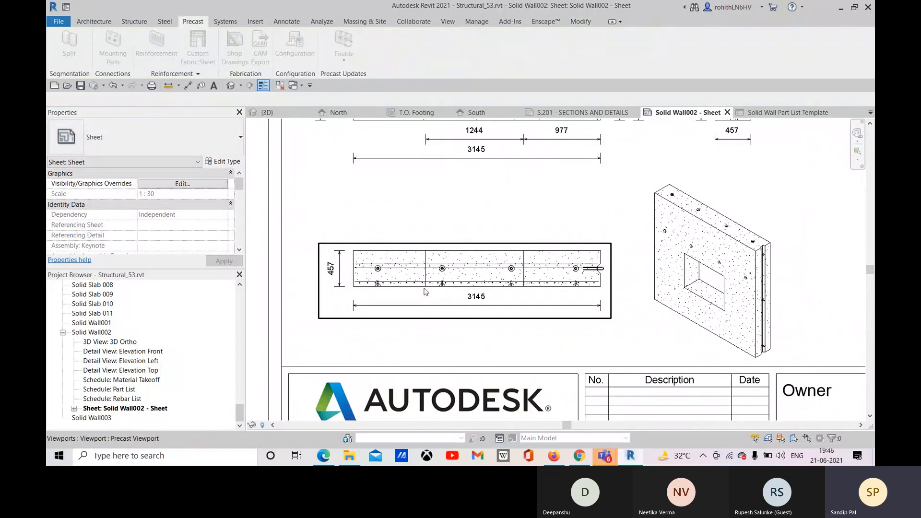
{"action": "double_click", "coordinate": [402, 296]}
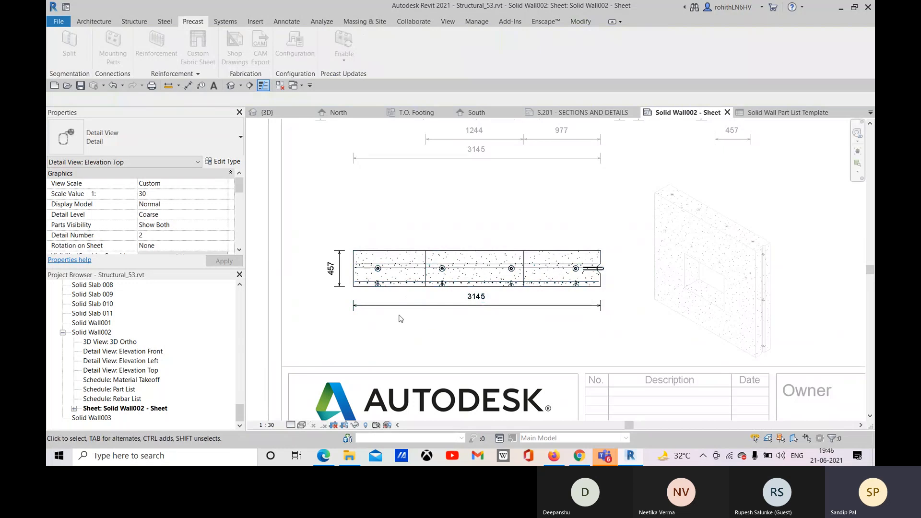
{"action": "left_click", "coordinate": [401, 311]}
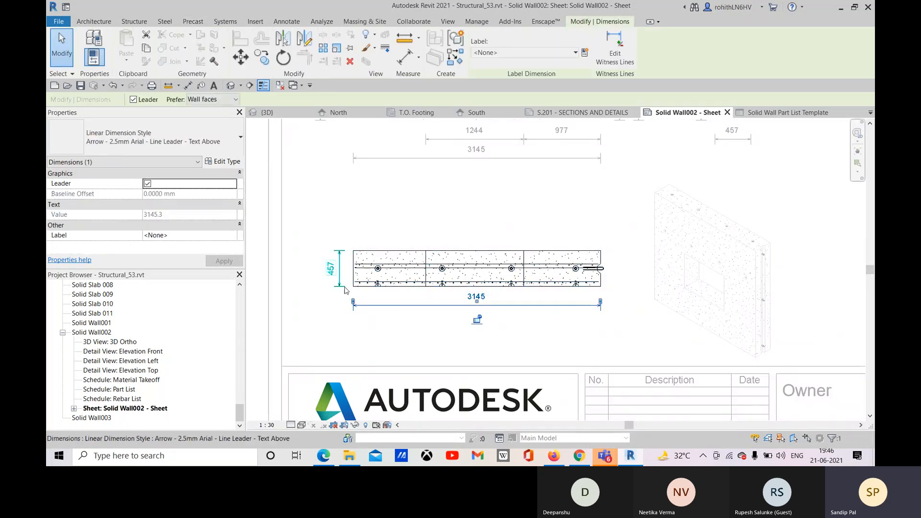
{"action": "left_click", "coordinate": [340, 273]}
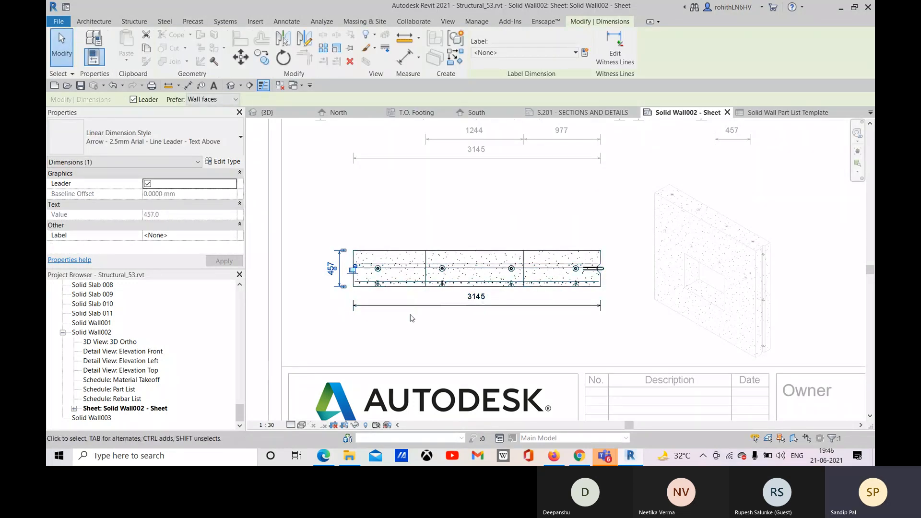
{"action": "double_click", "coordinate": [310, 314]}
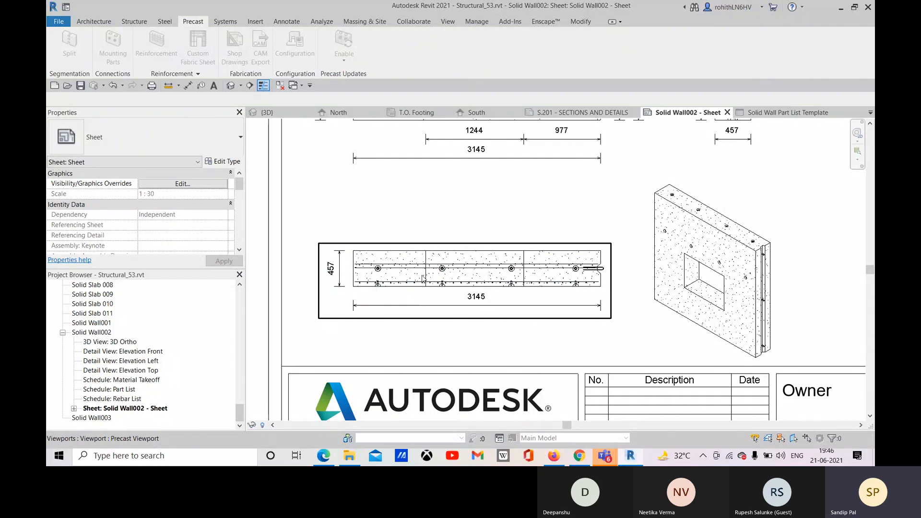
Step: Change the top elevation's viewport type to Title w Line
{"action": "left_click", "coordinate": [365, 276]}
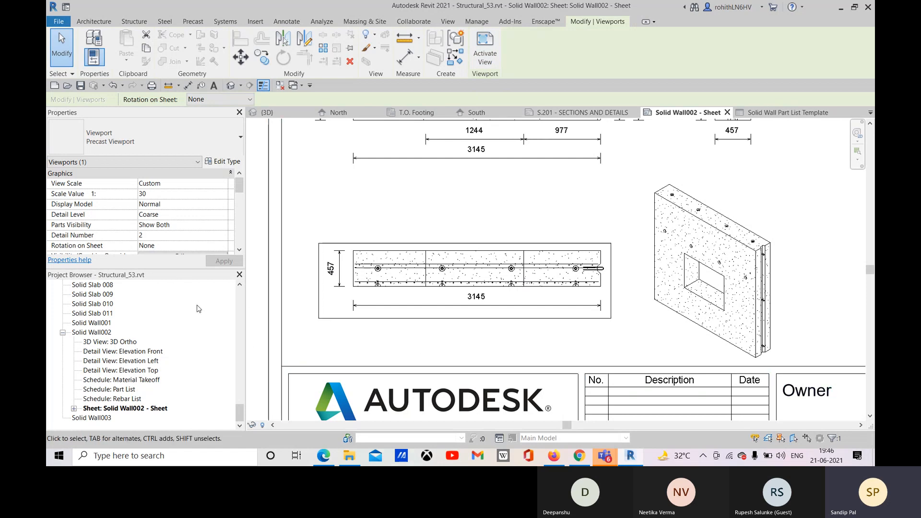
{"action": "left_click", "coordinate": [137, 136]}
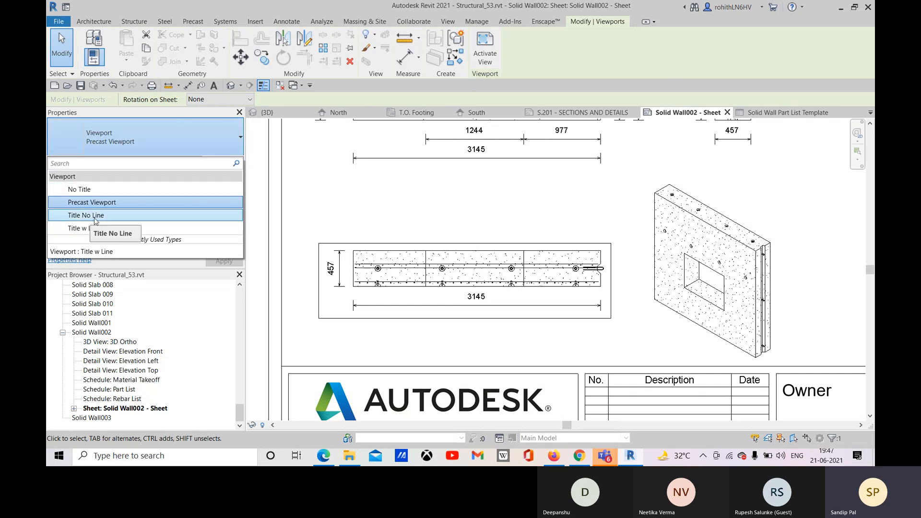
{"action": "left_click", "coordinate": [83, 229]}
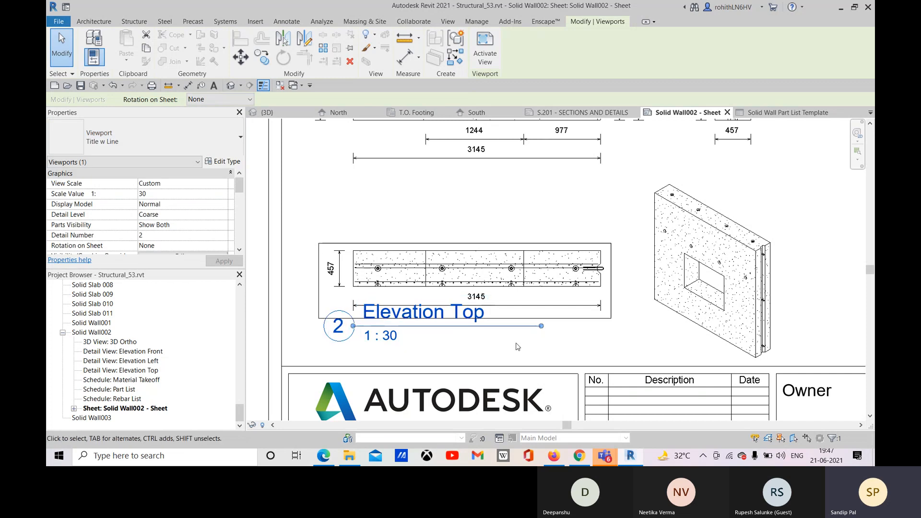
{"action": "scroll", "coordinate": [477, 340], "scroll_direction": "down", "scroll_amount": 2}
{"action": "scroll", "coordinate": [480, 343], "scroll_direction": "down", "scroll_amount": 4}
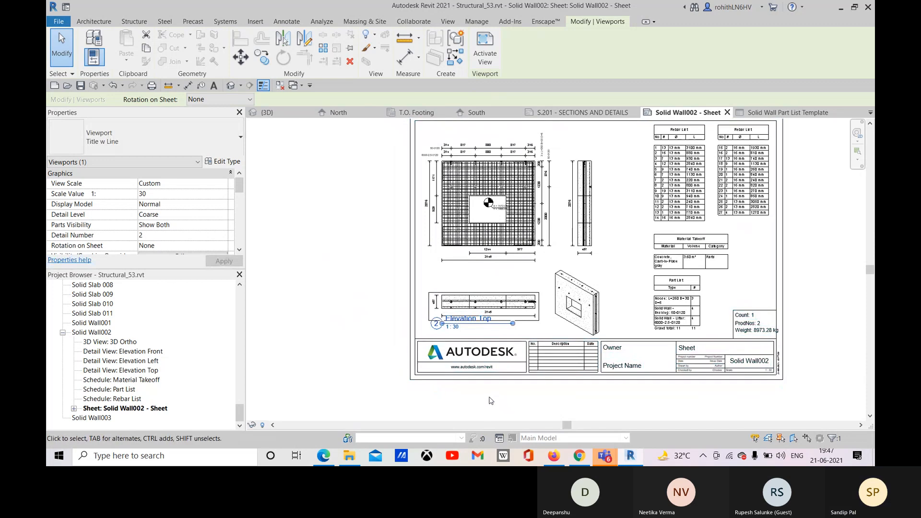
Step: Move the Elevation Top title slightly down so it clears the view's length dimension
{"action": "left_click", "coordinate": [489, 398]}
{"action": "left_click", "coordinate": [474, 329]}
{"action": "scroll", "coordinate": [475, 333], "scroll_direction": "up", "scroll_amount": 2}
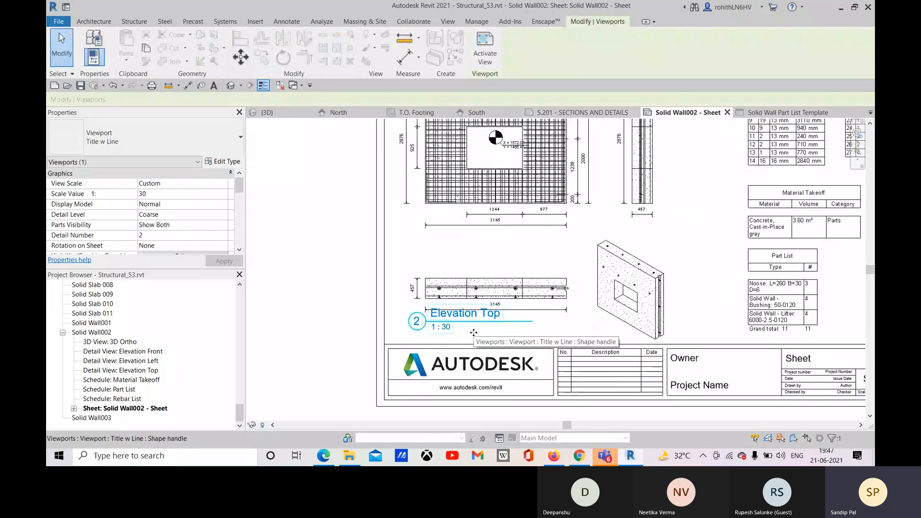
{"action": "left_click_drag", "start_coordinate": [474, 330], "coordinate": [475, 335]}
{"action": "middle_click_drag", "start_coordinate": [536, 426], "coordinate": [436, 405]}
{"action": "middle_click_drag", "start_coordinate": [567, 421], "coordinate": [584, 402]}
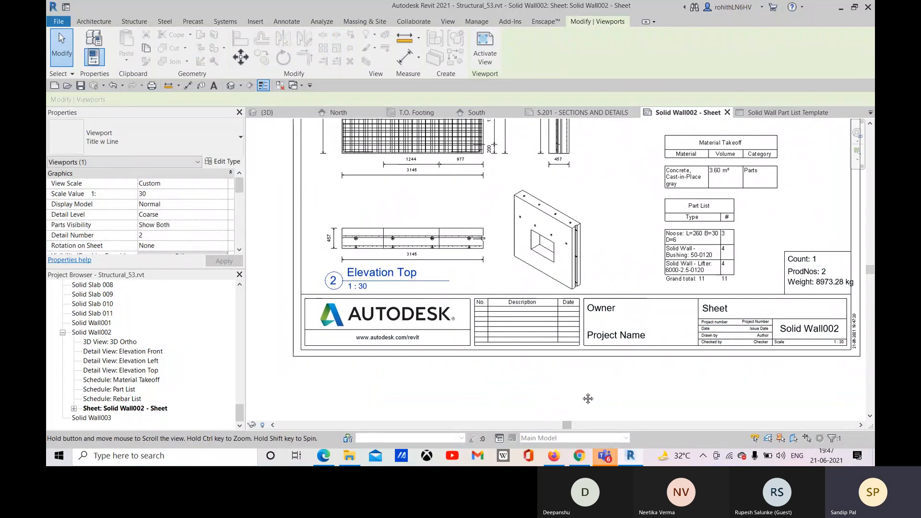
Step: Change the 3D view's viewport type to Title No Line
{"action": "left_click", "coordinate": [547, 249]}
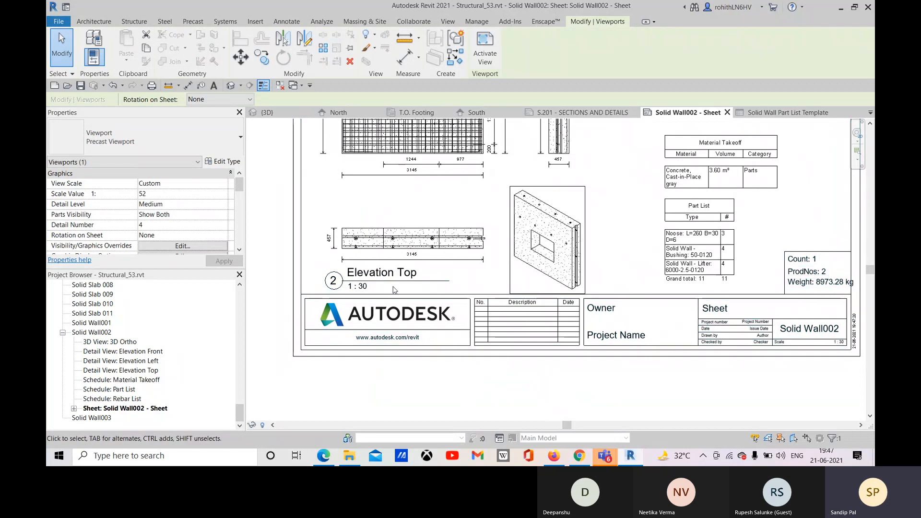
{"action": "middle_click_drag", "start_coordinate": [563, 241], "coordinate": [530, 272]}
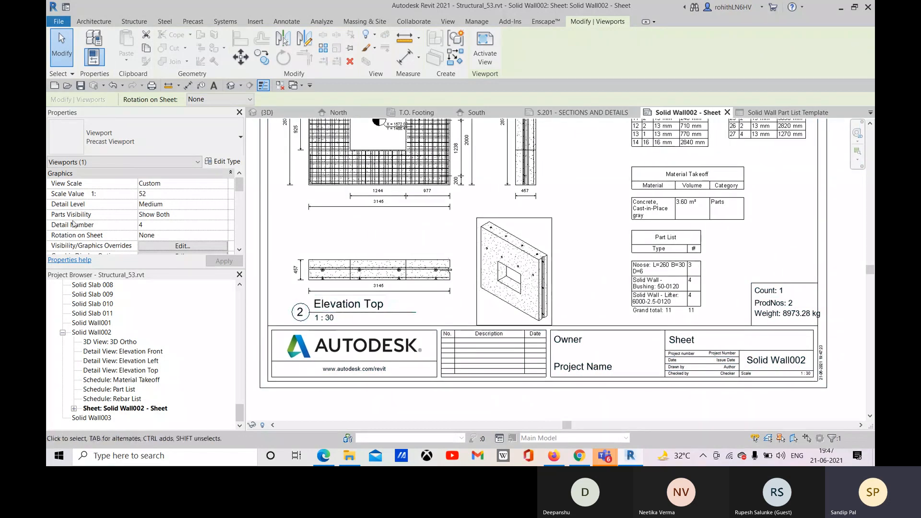
{"action": "left_click", "coordinate": [174, 144]}
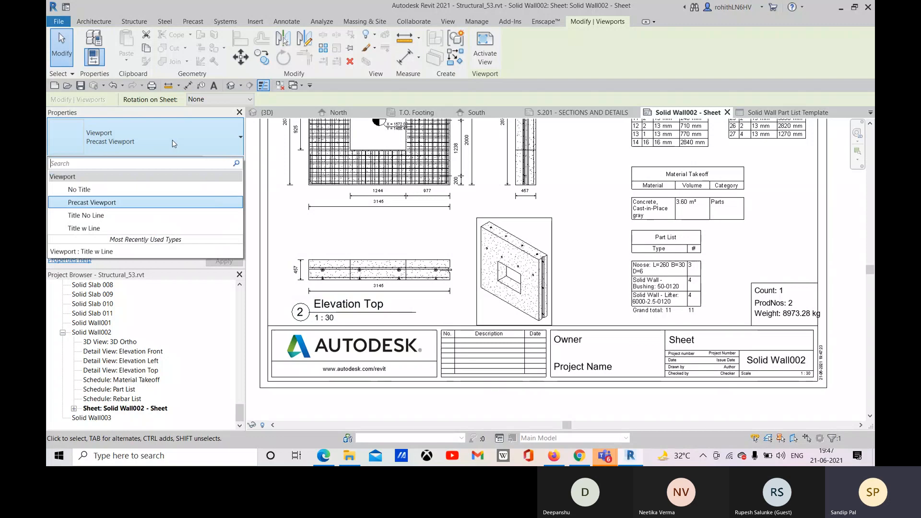
{"action": "left_click", "coordinate": [83, 217]}
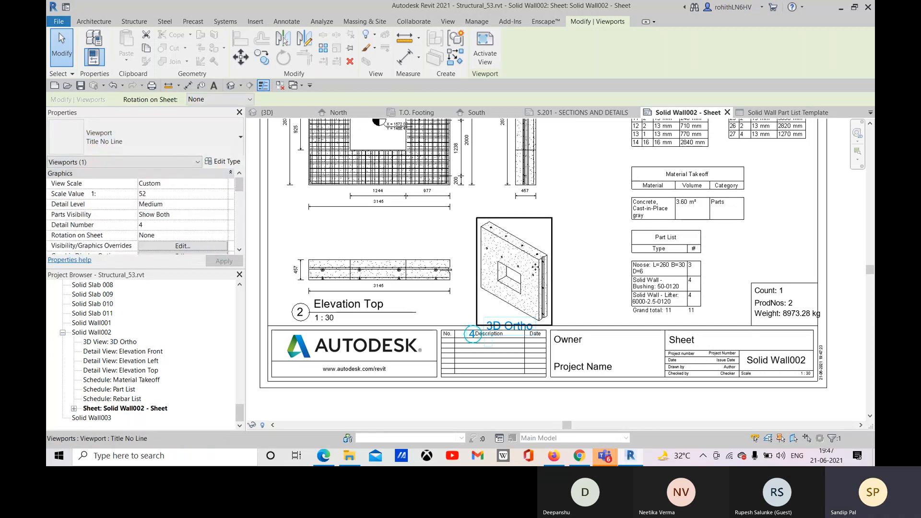
Step: Reposition the 3D Ortho viewport so its title sits above the title block, clear of the side elevation and beside the Part List
{"action": "left_click_drag", "start_coordinate": [532, 247], "coordinate": [563, 236]}
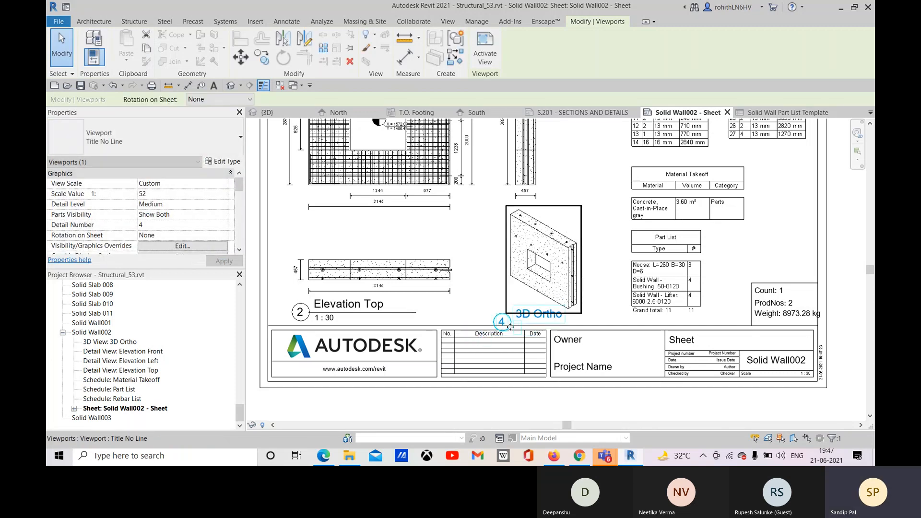
{"action": "left_click", "coordinate": [542, 321]}
{"action": "left_click", "coordinate": [498, 416]}
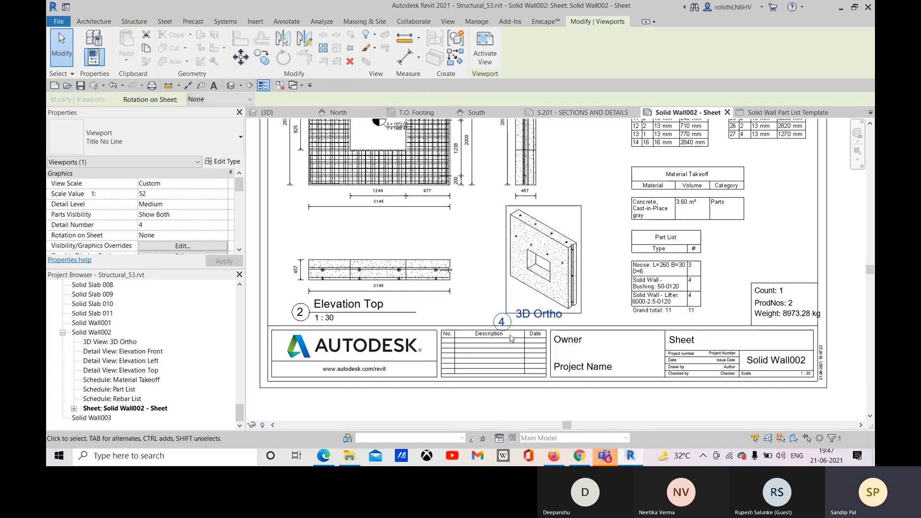
{"action": "left_click_drag", "start_coordinate": [521, 322], "coordinate": [487, 314]}
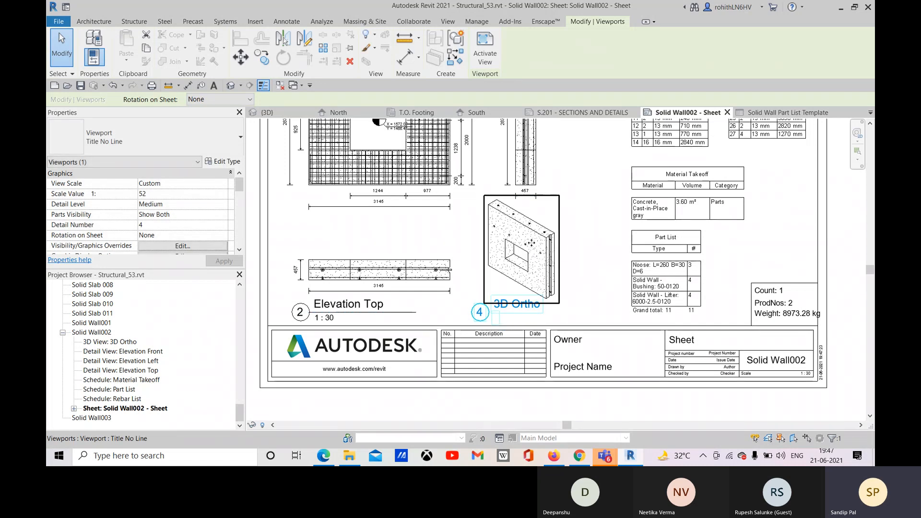
{"action": "left_click_drag", "start_coordinate": [532, 242], "coordinate": [589, 242]}
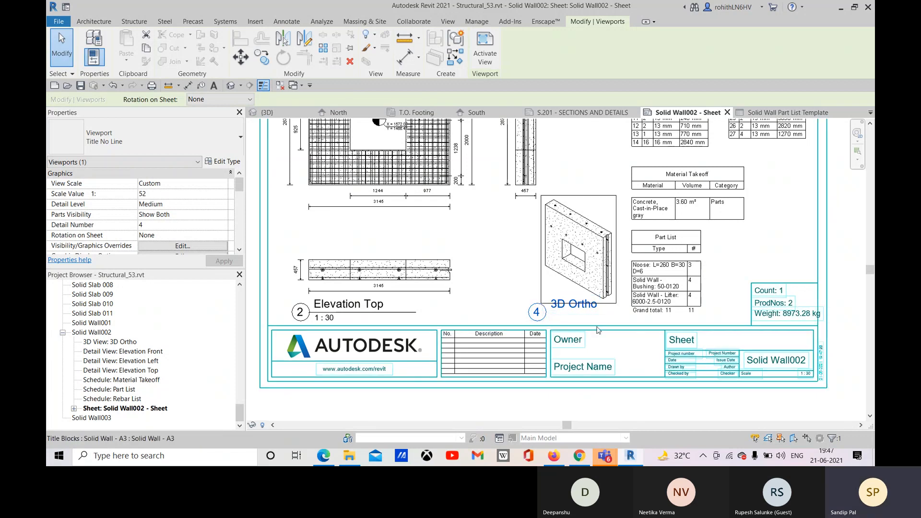
{"action": "mouse_move", "coordinate": [554, 325]}
{"action": "left_mouse_down"}
{"action": "mouse_move", "coordinate": [541, 320]}
{"action": "mouse_move", "coordinate": [554, 317]}
{"action": "left_mouse_up"}
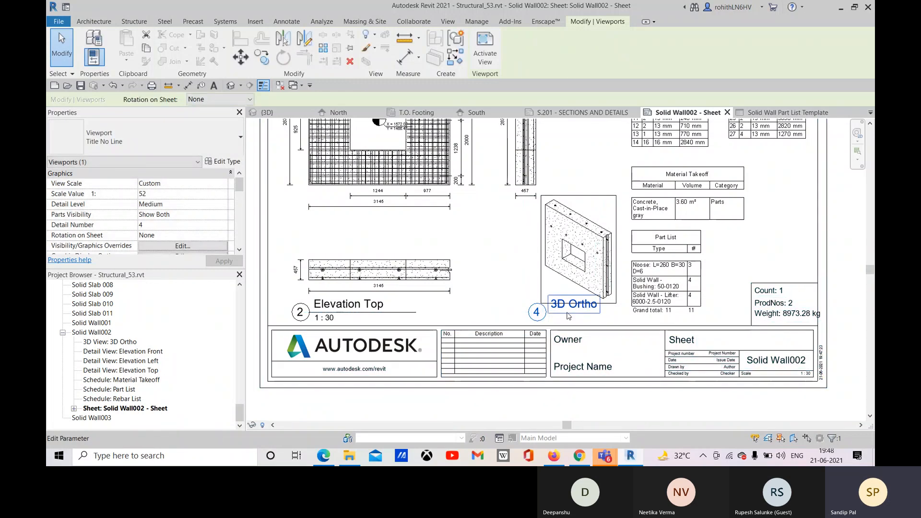
Step: Change the 3D view's viewport type to Title w Line and shift the 3D Ortho viewport slightly left, away from the Part List
{"action": "left_click", "coordinate": [140, 153]}
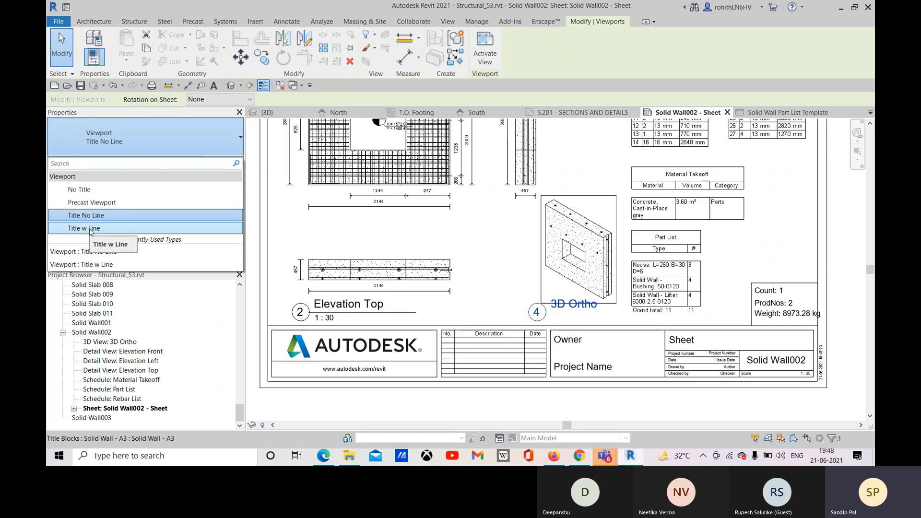
{"action": "left_click", "coordinate": [92, 229]}
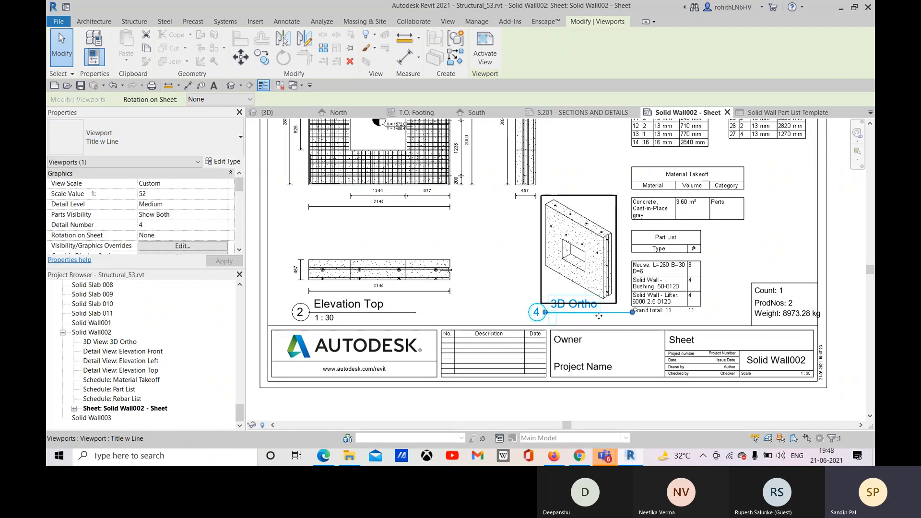
{"action": "left_click_drag", "start_coordinate": [599, 316], "coordinate": [581, 316]}
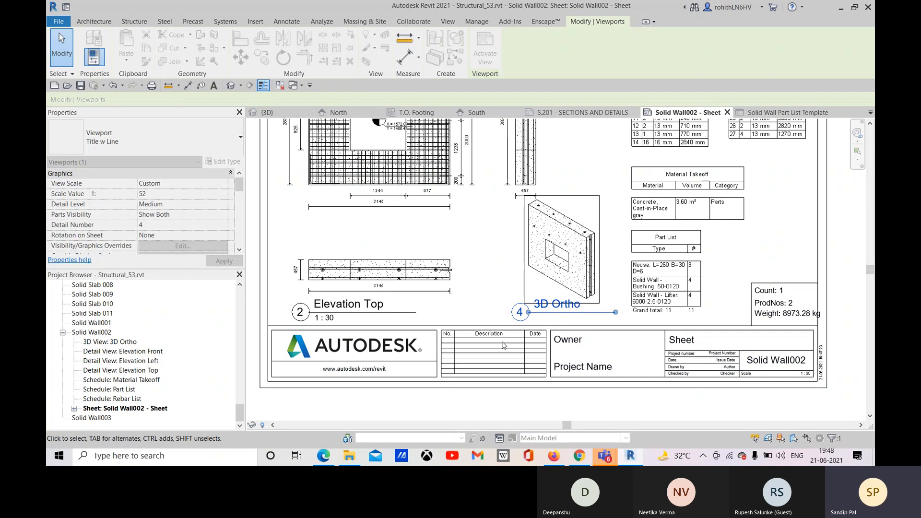
Step: Move the 3D Ortho title left of its view, toward the Elevation Top title
{"action": "left_click", "coordinate": [508, 402]}
{"action": "left_click", "coordinate": [586, 312]}
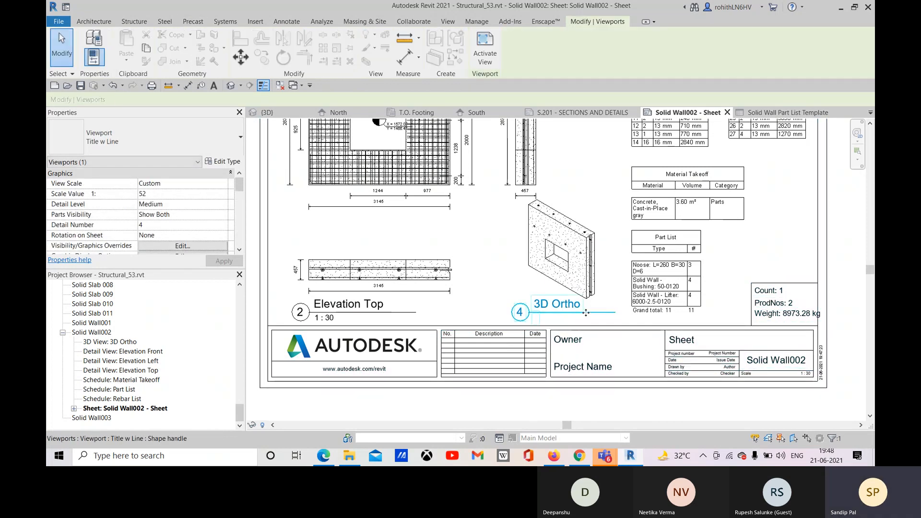
{"action": "left_click_drag", "start_coordinate": [586, 313], "coordinate": [528, 316]}
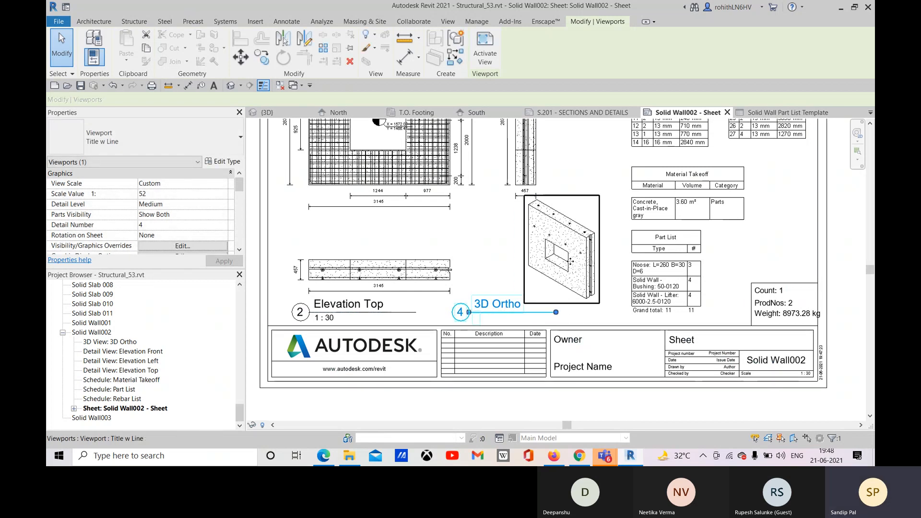
Step: Switch the 3D Ortho viewport's type back to Title No Line
{"action": "left_click", "coordinate": [146, 135]}
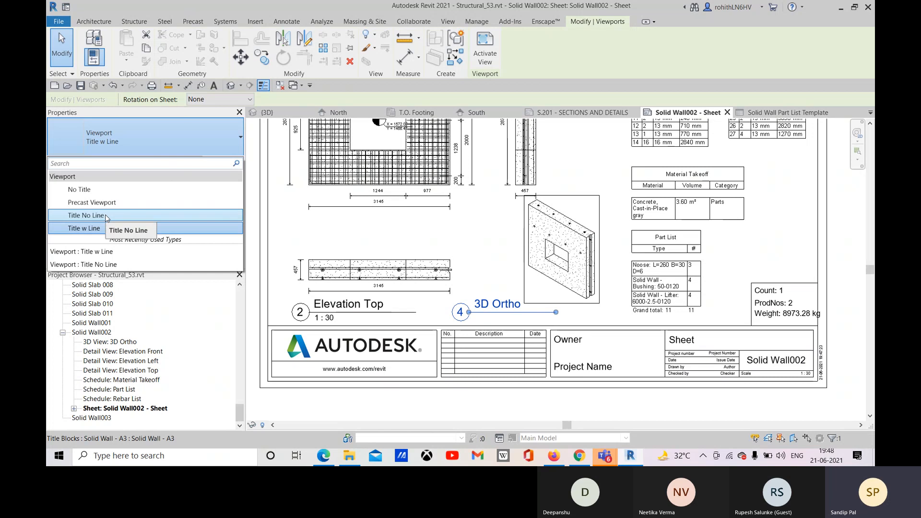
{"action": "left_click", "coordinate": [105, 214]}
{"action": "key", "text": "Escape"}
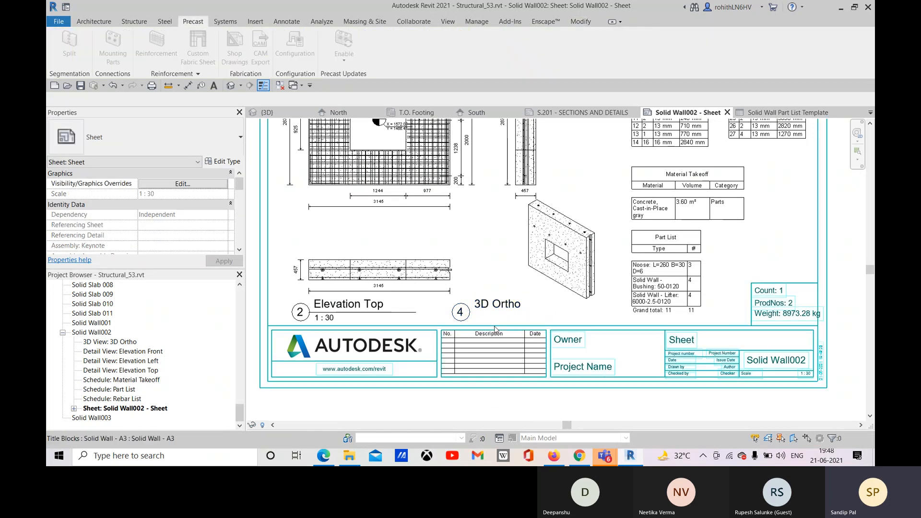
Step: Move the 3D Ortho title back beneath its view and nudge the viewport down so the title lines up with the Elevation Top title
{"action": "left_click", "coordinate": [496, 305]}
{"action": "left_click_drag", "start_coordinate": [496, 305], "coordinate": [550, 301]}
{"action": "middle_click_drag", "start_coordinate": [578, 331], "coordinate": [577, 318]}
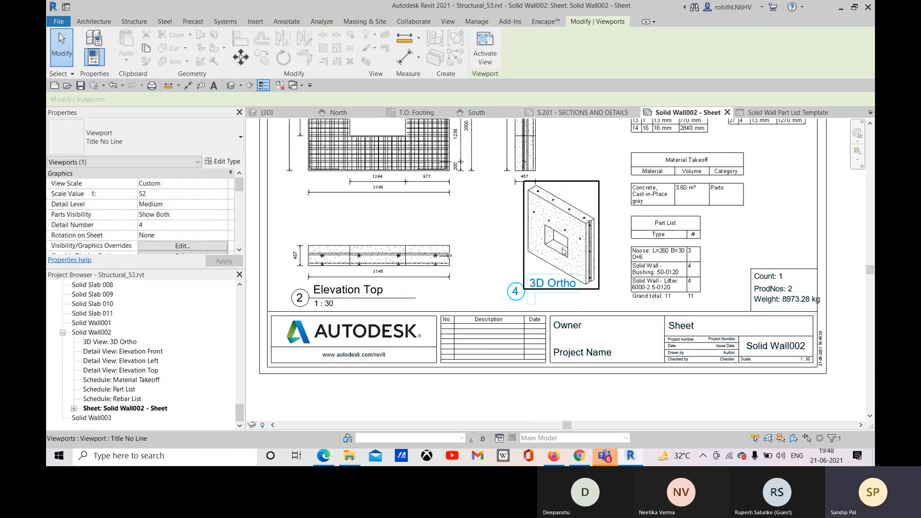
{"action": "mouse_move", "coordinate": [560, 243]}
{"action": "left_mouse_down"}
{"action": "mouse_move", "coordinate": [562, 262]}
{"action": "mouse_move", "coordinate": [560, 249]}
{"action": "left_mouse_up"}
{"action": "scroll", "coordinate": [569, 282], "scroll_direction": "down", "scroll_amount": 2}
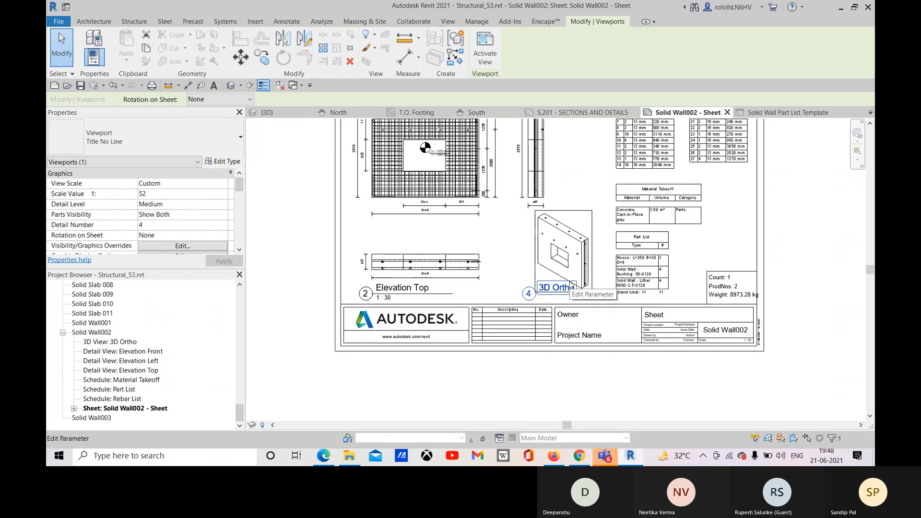
{"action": "key", "text": "Escape"}
{"action": "middle_click_drag", "start_coordinate": [548, 176], "coordinate": [575, 247]}
{"action": "scroll", "coordinate": [469, 208], "scroll_direction": "down", "scroll_amount": 2}
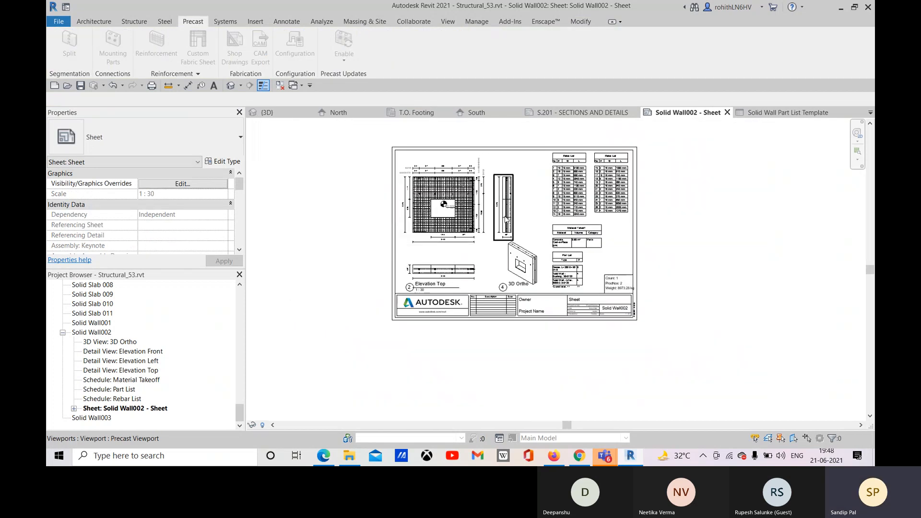
{"action": "middle_click_drag", "start_coordinate": [505, 219], "coordinate": [514, 239]}
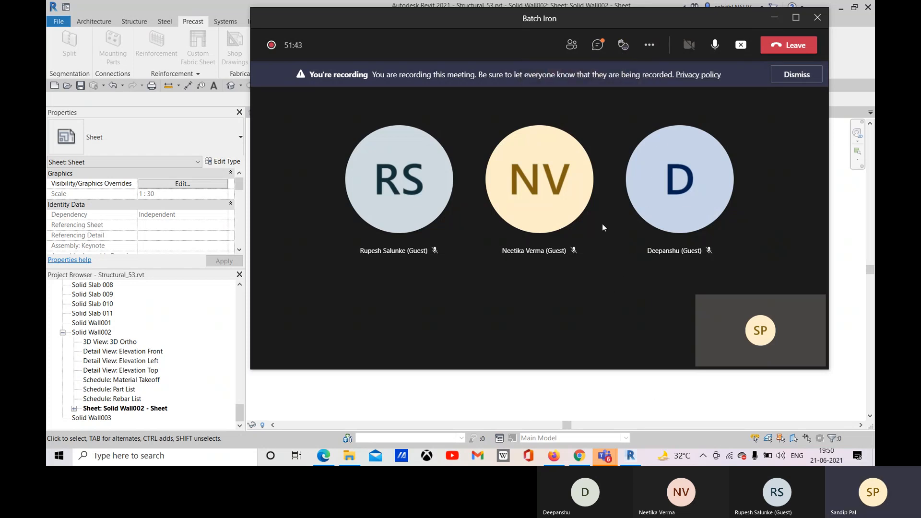
{"action": "left_click", "coordinate": [650, 45]}
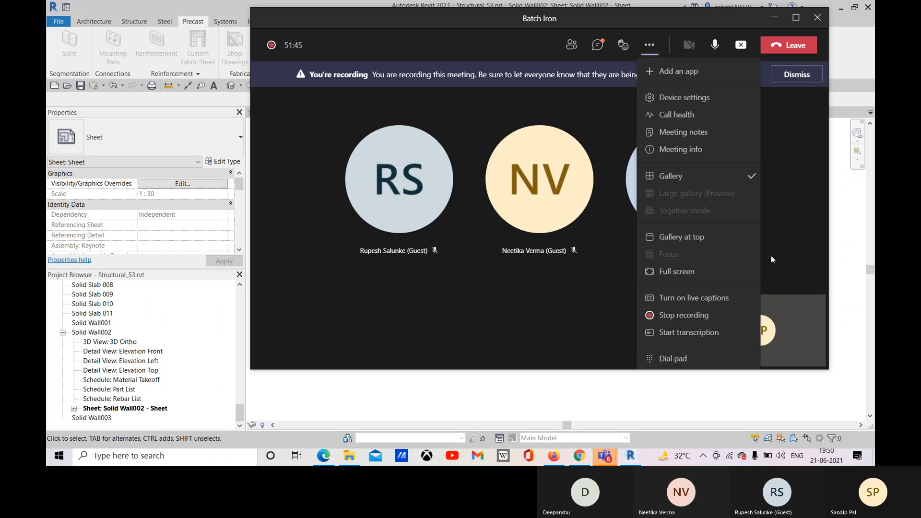